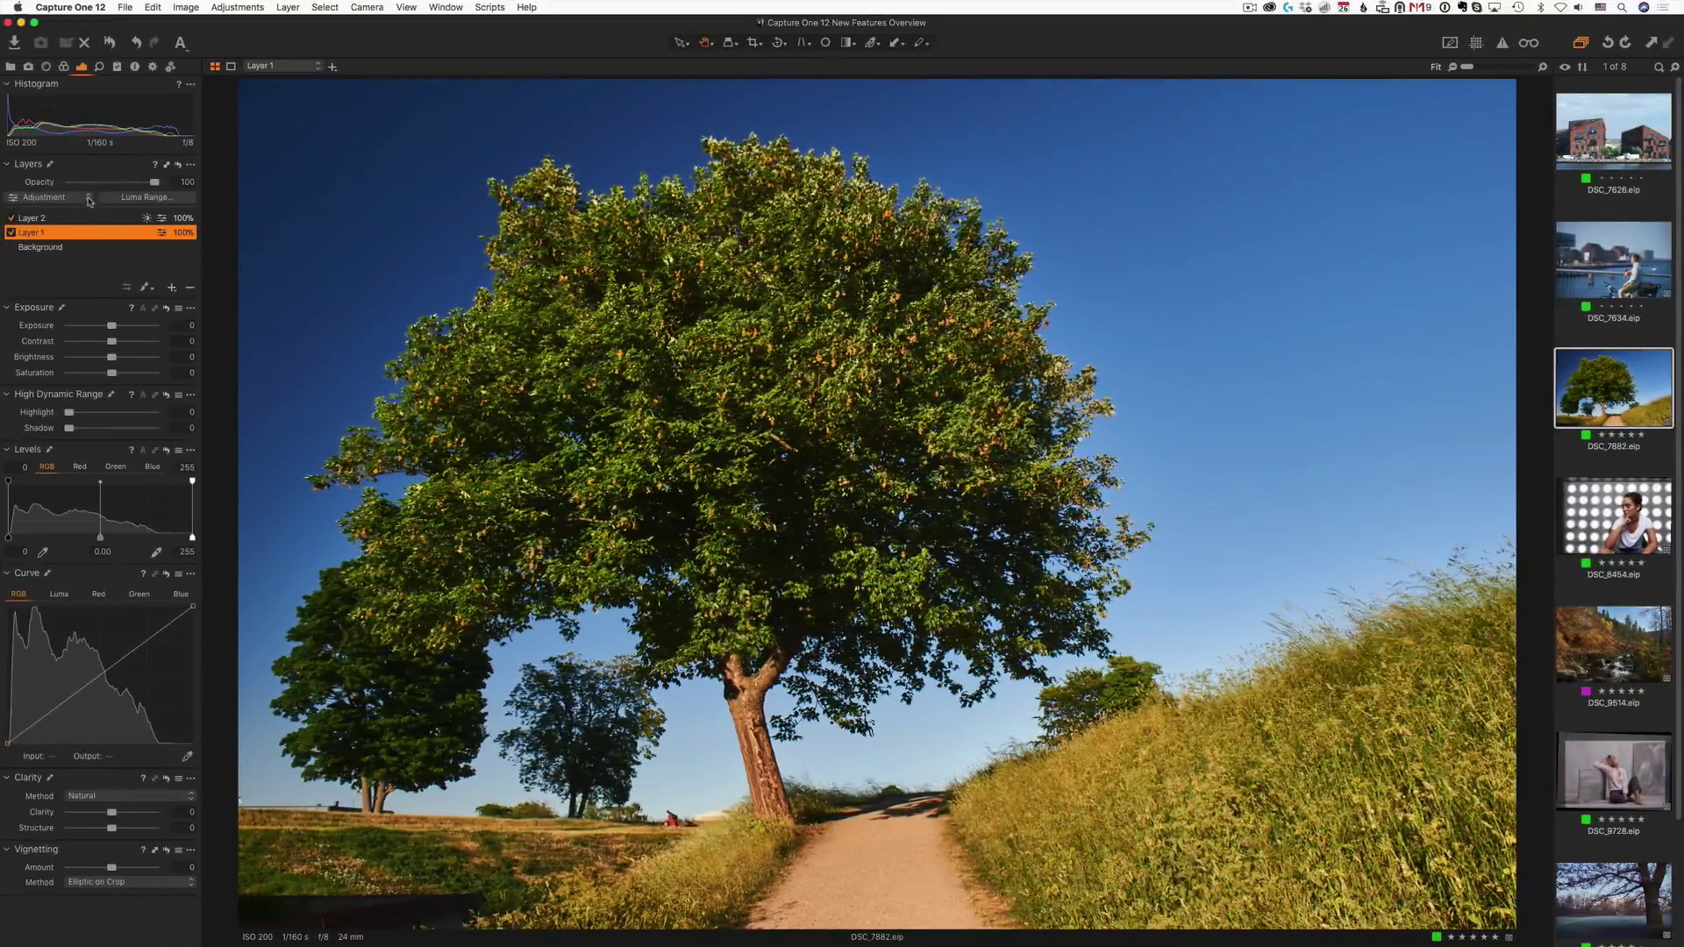
Show the adjustment, clone and heal layer type choices in the Layers tool
{"action": "left_click", "coordinate": [44, 196]}
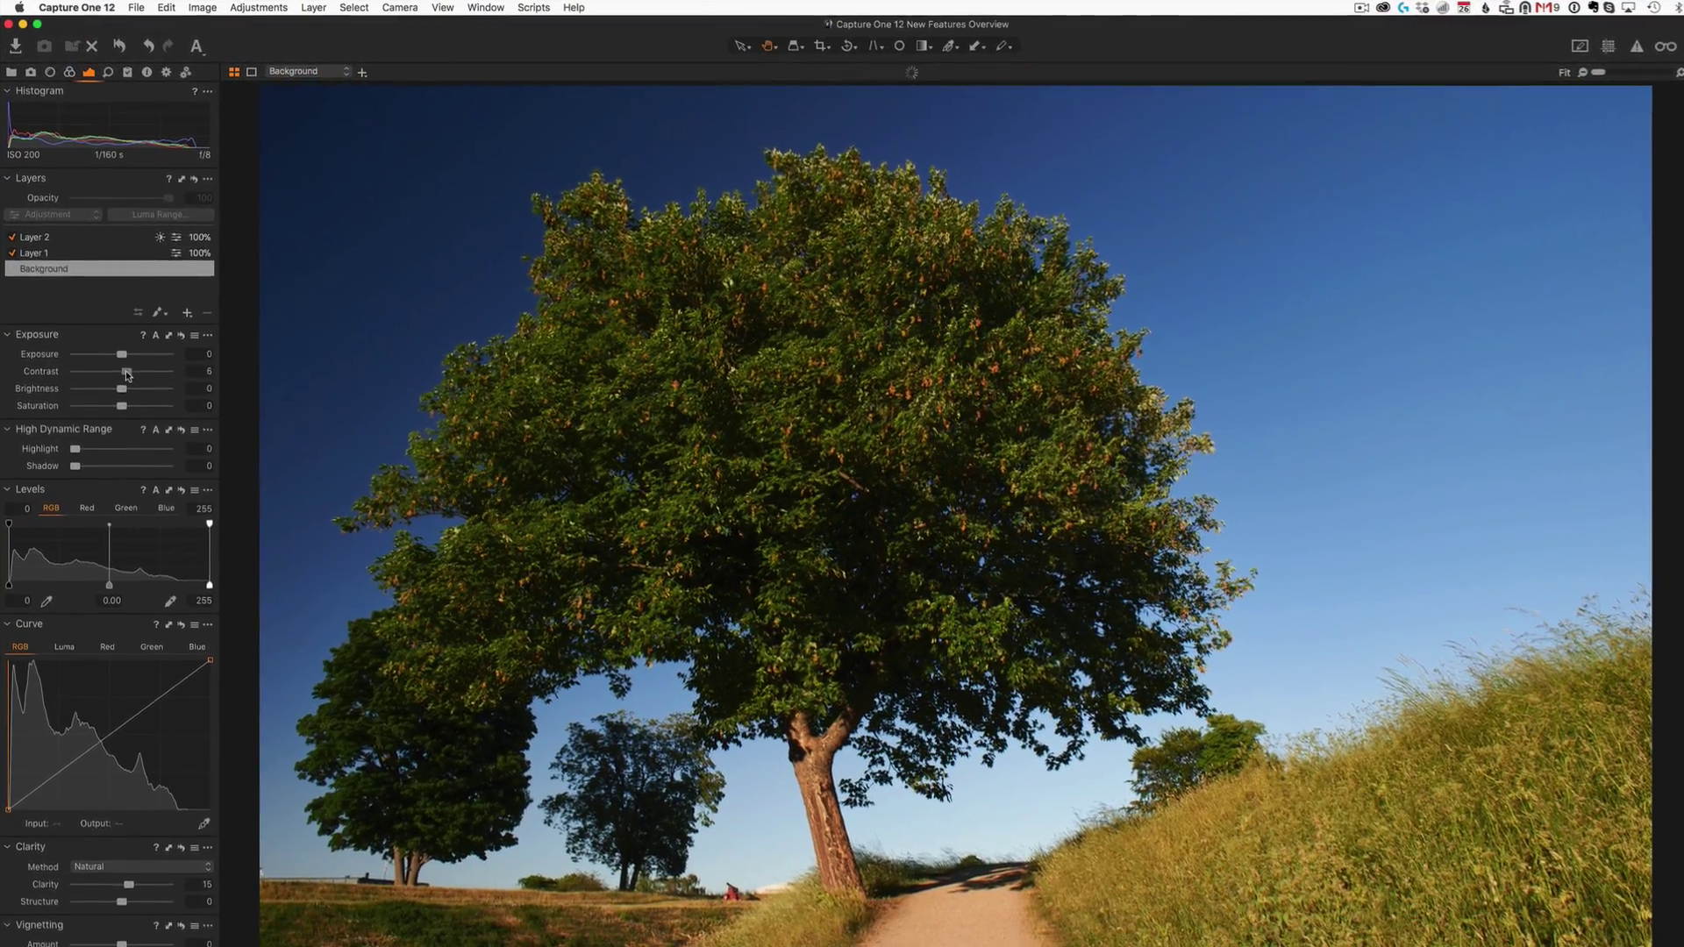
Raise Contrast and HDR Shadow on the tree photo's Background layer
{"action": "left_click_drag", "start_coordinate": [112, 341], "coordinate": [135, 384]}
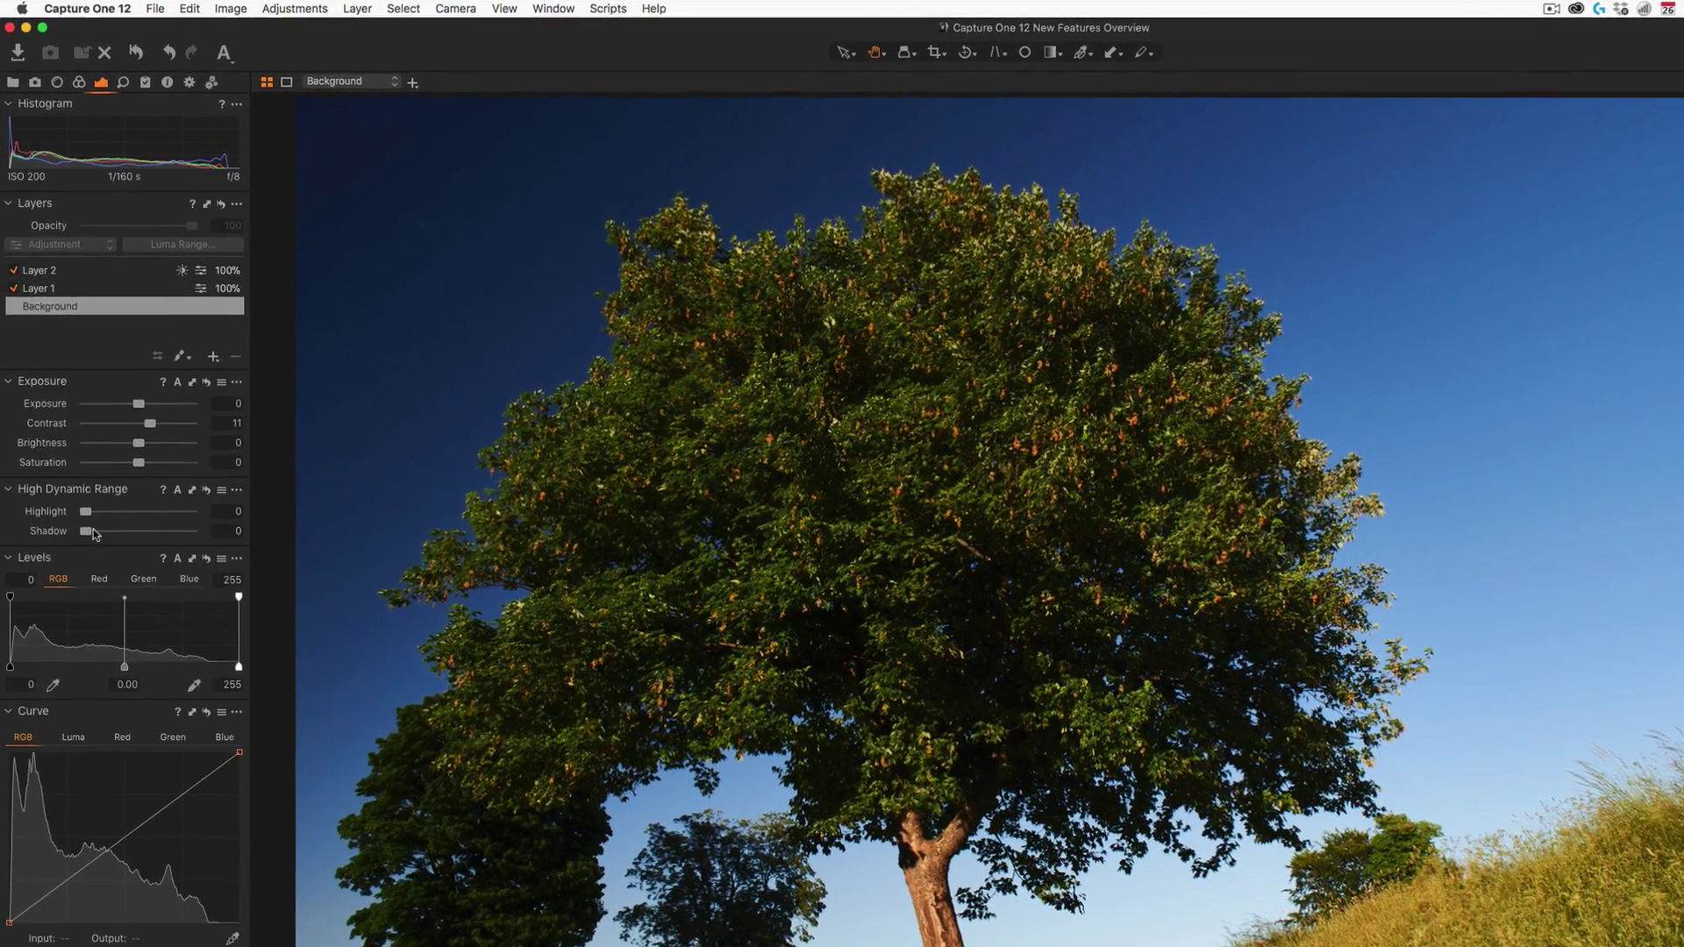
{"action": "left_click_drag", "start_coordinate": [94, 533], "coordinate": [182, 562]}
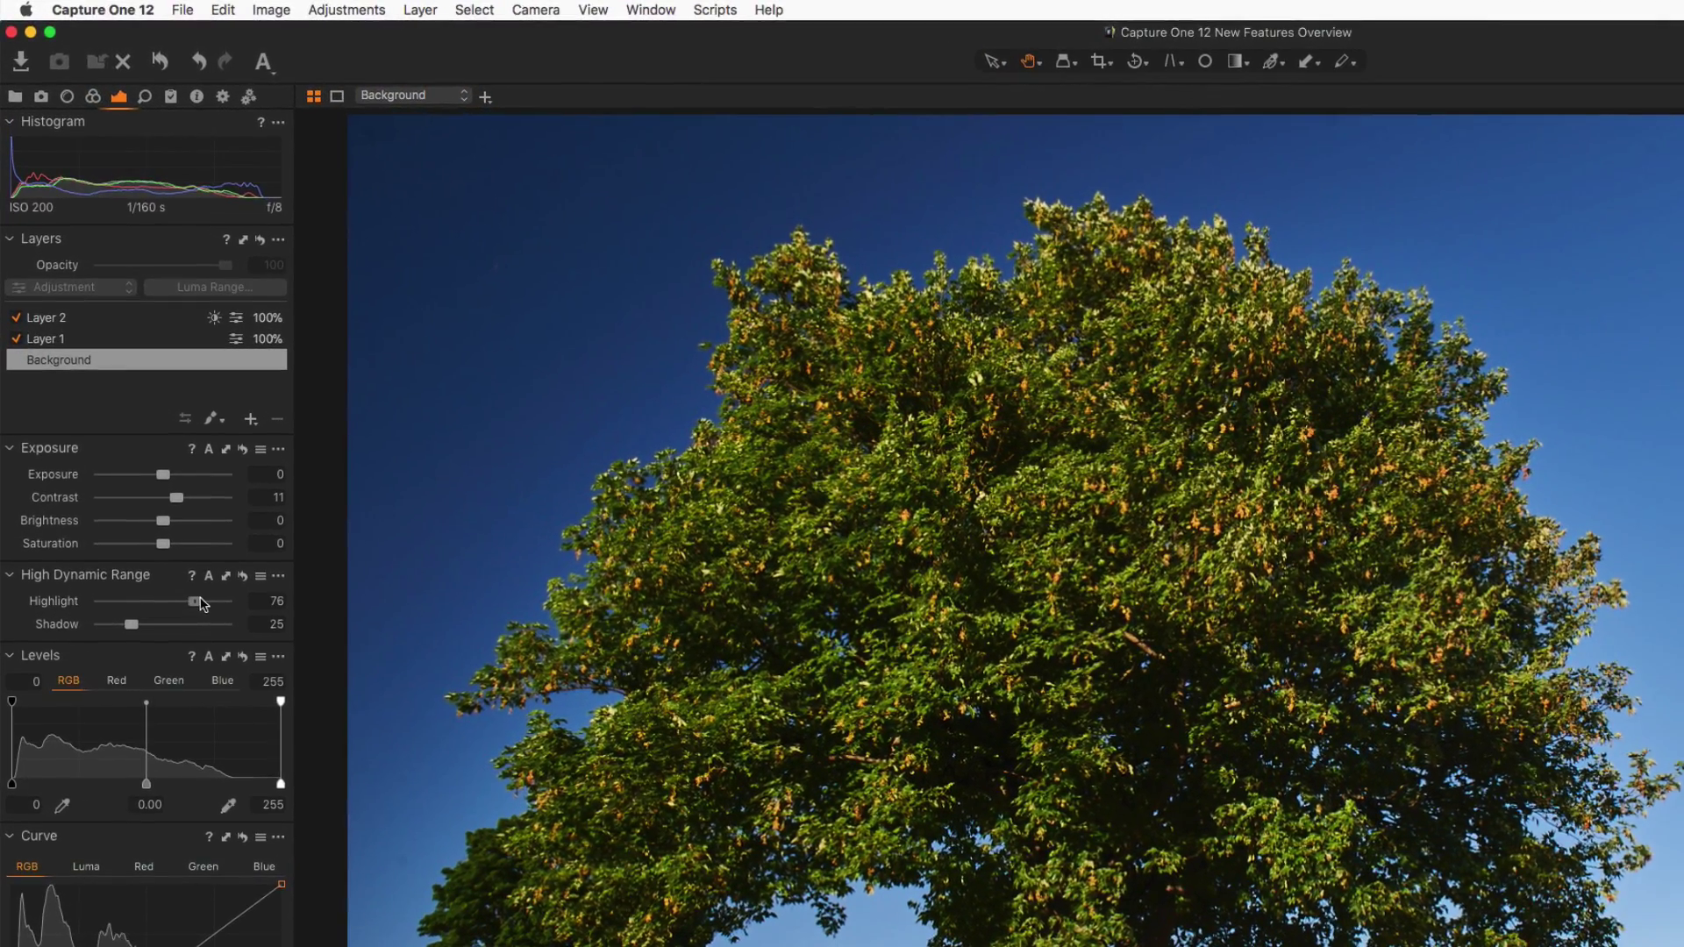
{"action": "left_click", "coordinate": [120, 337]}
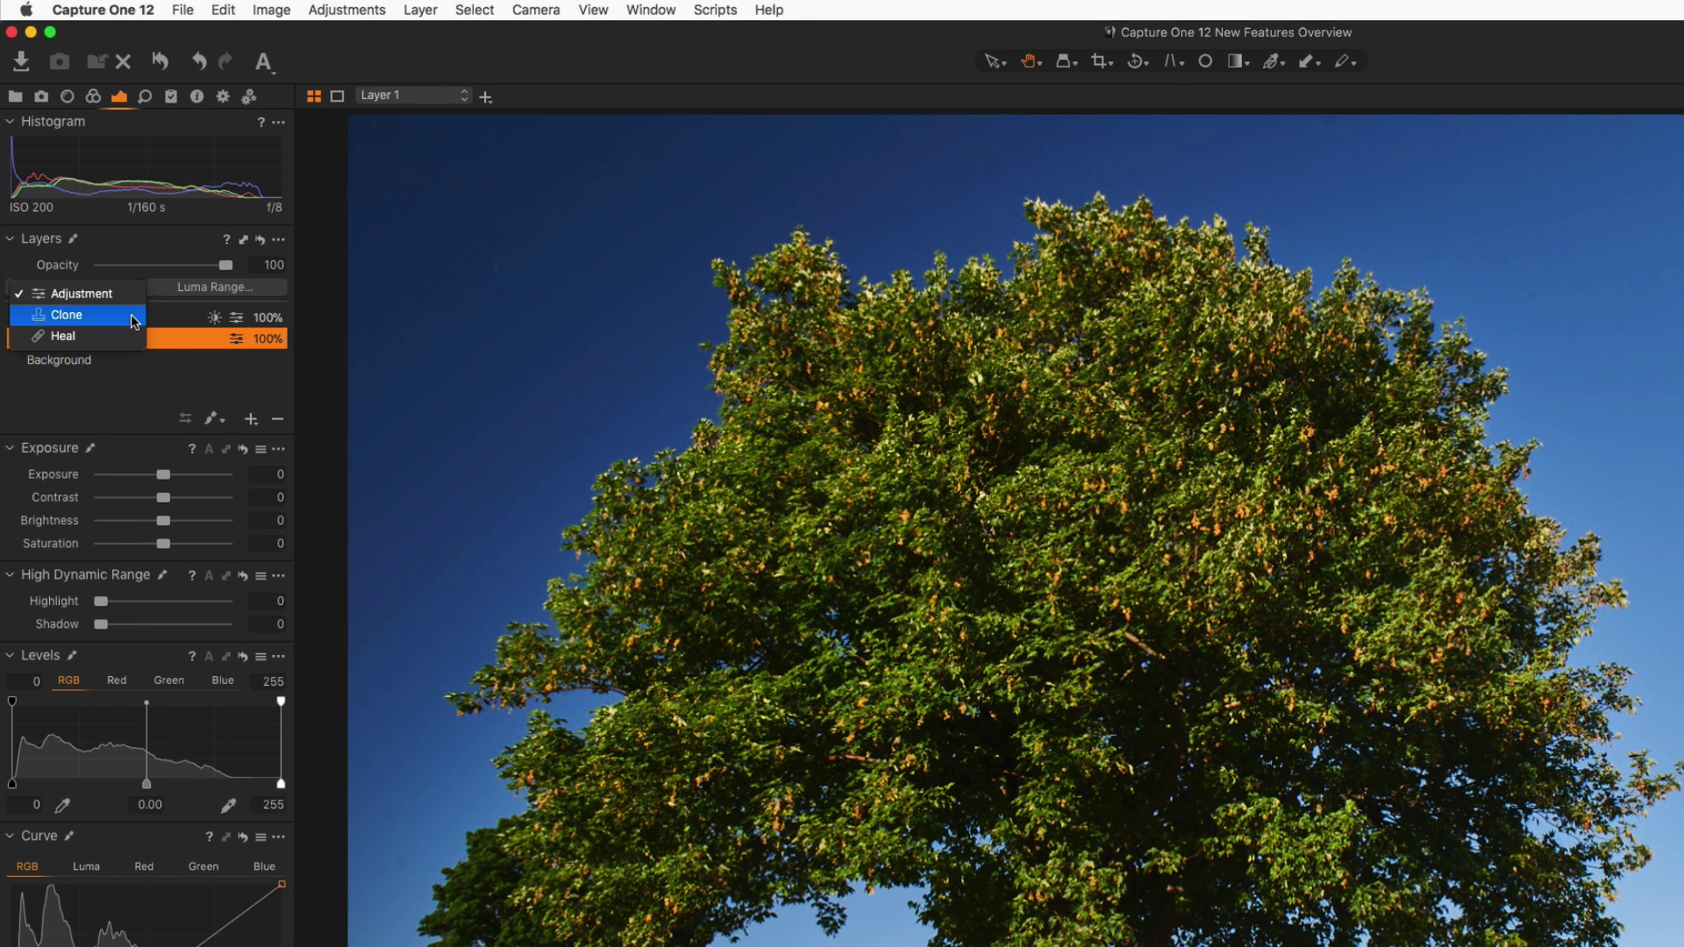
{"action": "left_click", "coordinate": [113, 359]}
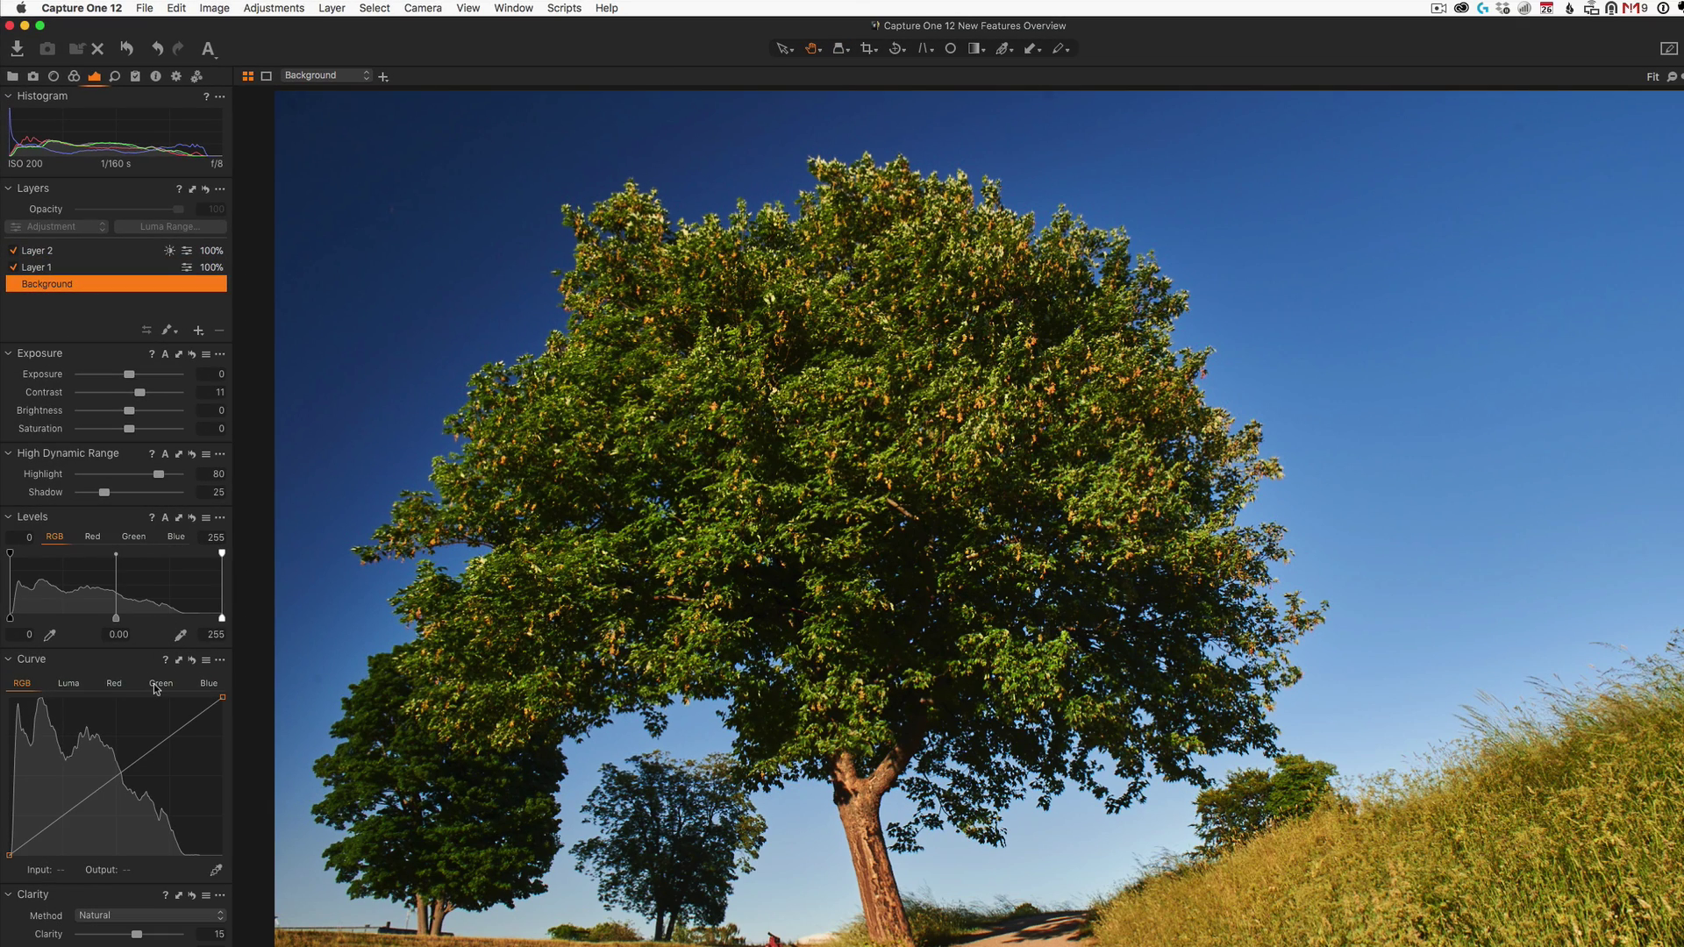
Float an enlarged Green-channel curve over the image and expand the Color Balance wheels
{"action": "left_click", "coordinate": [154, 689]}
{"action": "left_click_drag", "start_coordinate": [67, 659], "coordinate": [1366, 181]}
{"action": "left_click_drag", "start_coordinate": [1532, 402], "coordinate": [1671, 506]}
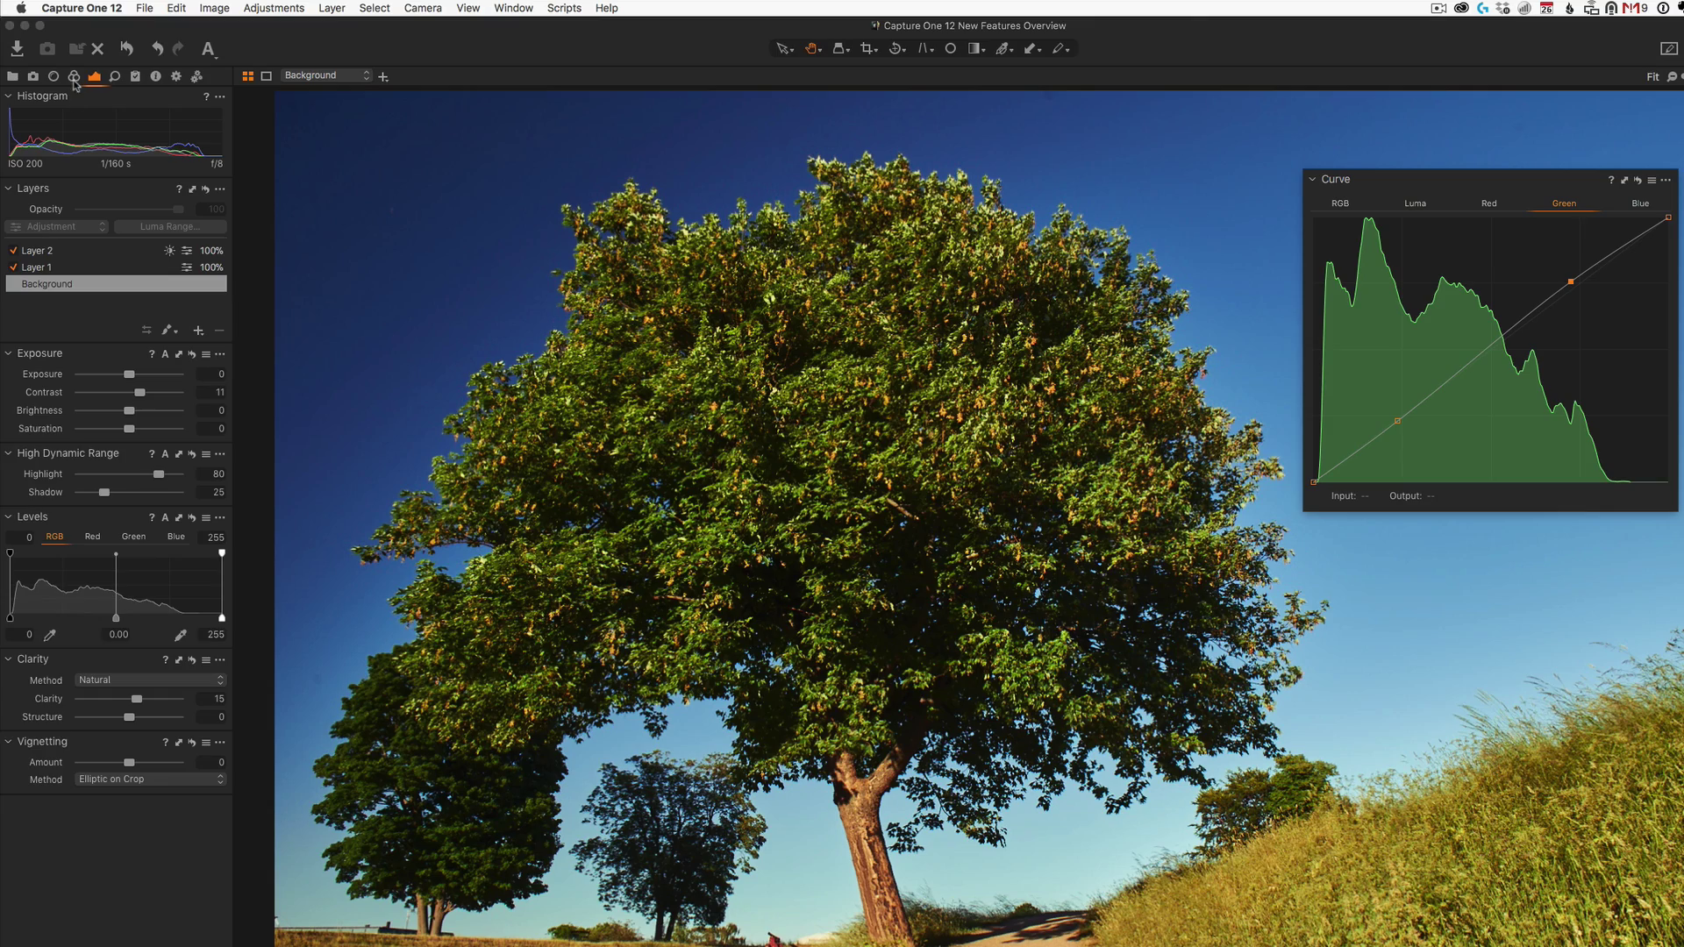
{"action": "left_click", "coordinate": [73, 77]}
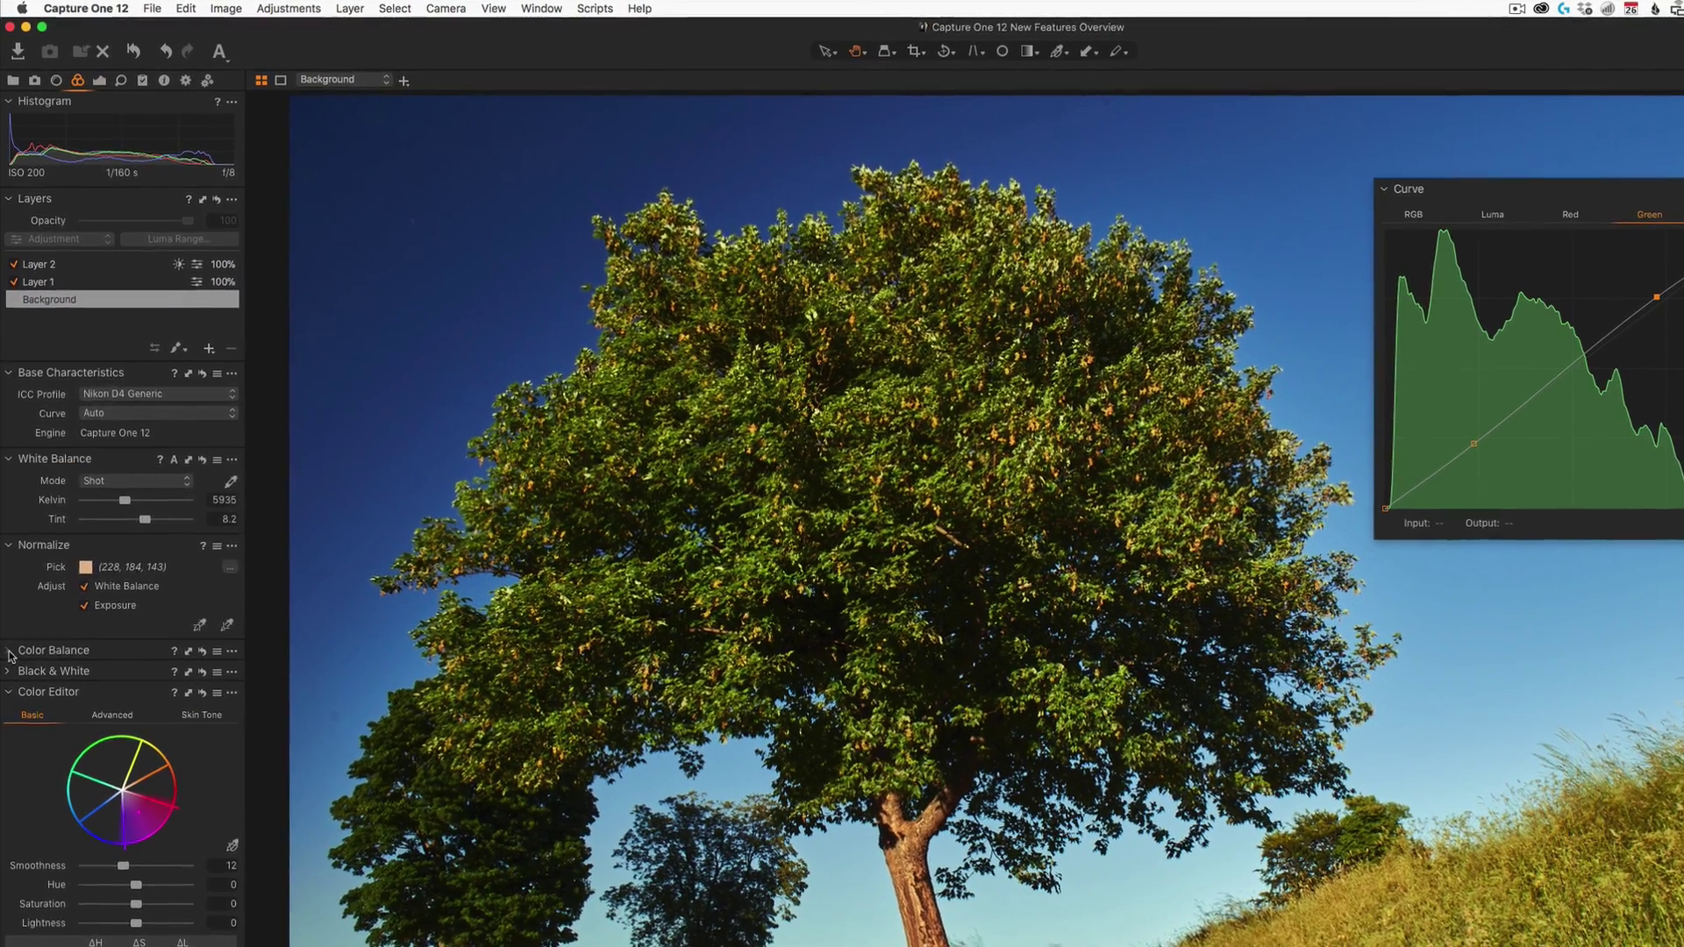
{"action": "left_click", "coordinate": [10, 643]}
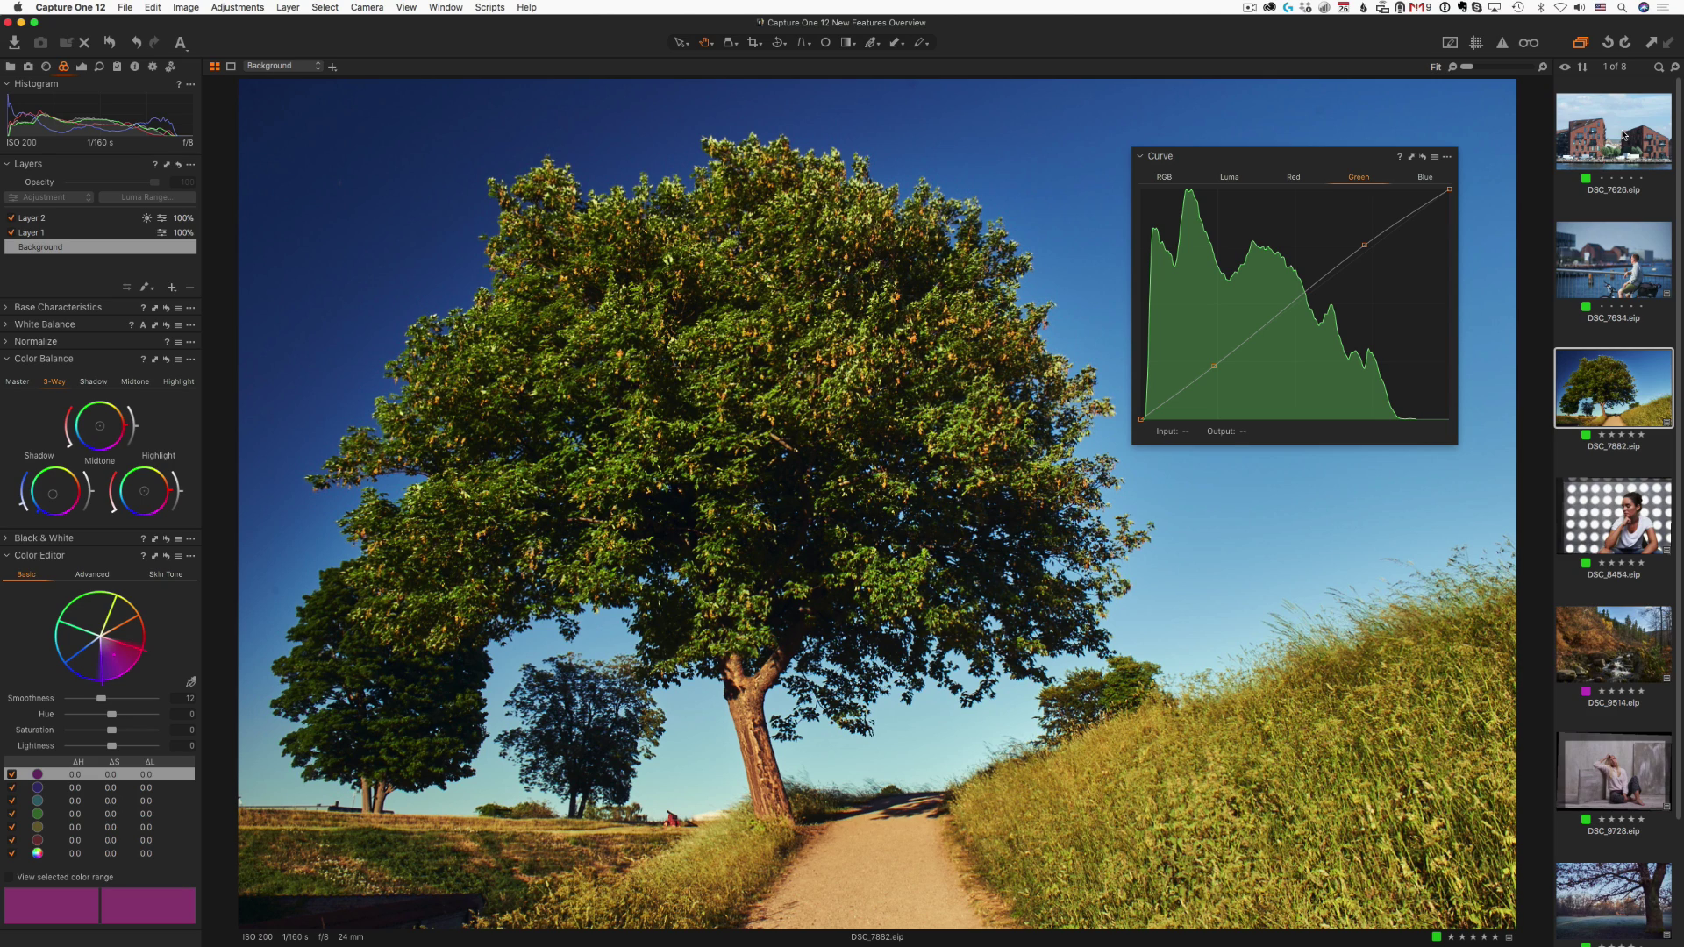
Open waterfront photo DSC_7626 and browse the Image, View, Adjustments and Select menus
{"action": "left_click", "coordinate": [1623, 134]}
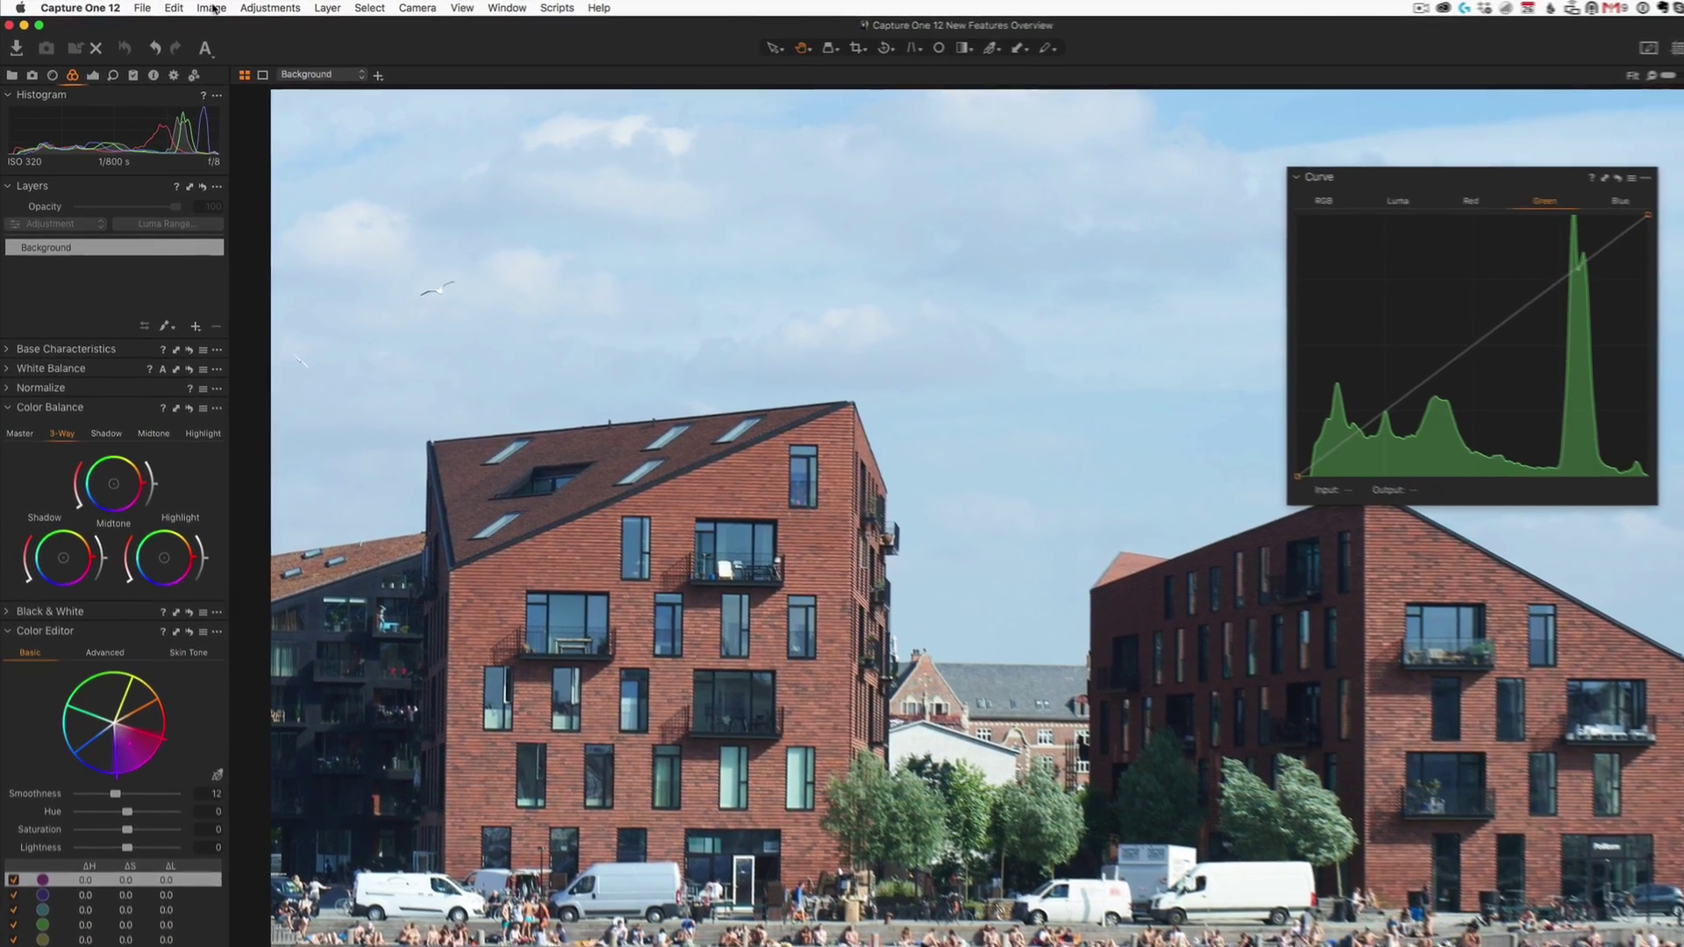
{"action": "left_click", "coordinate": [187, 7]}
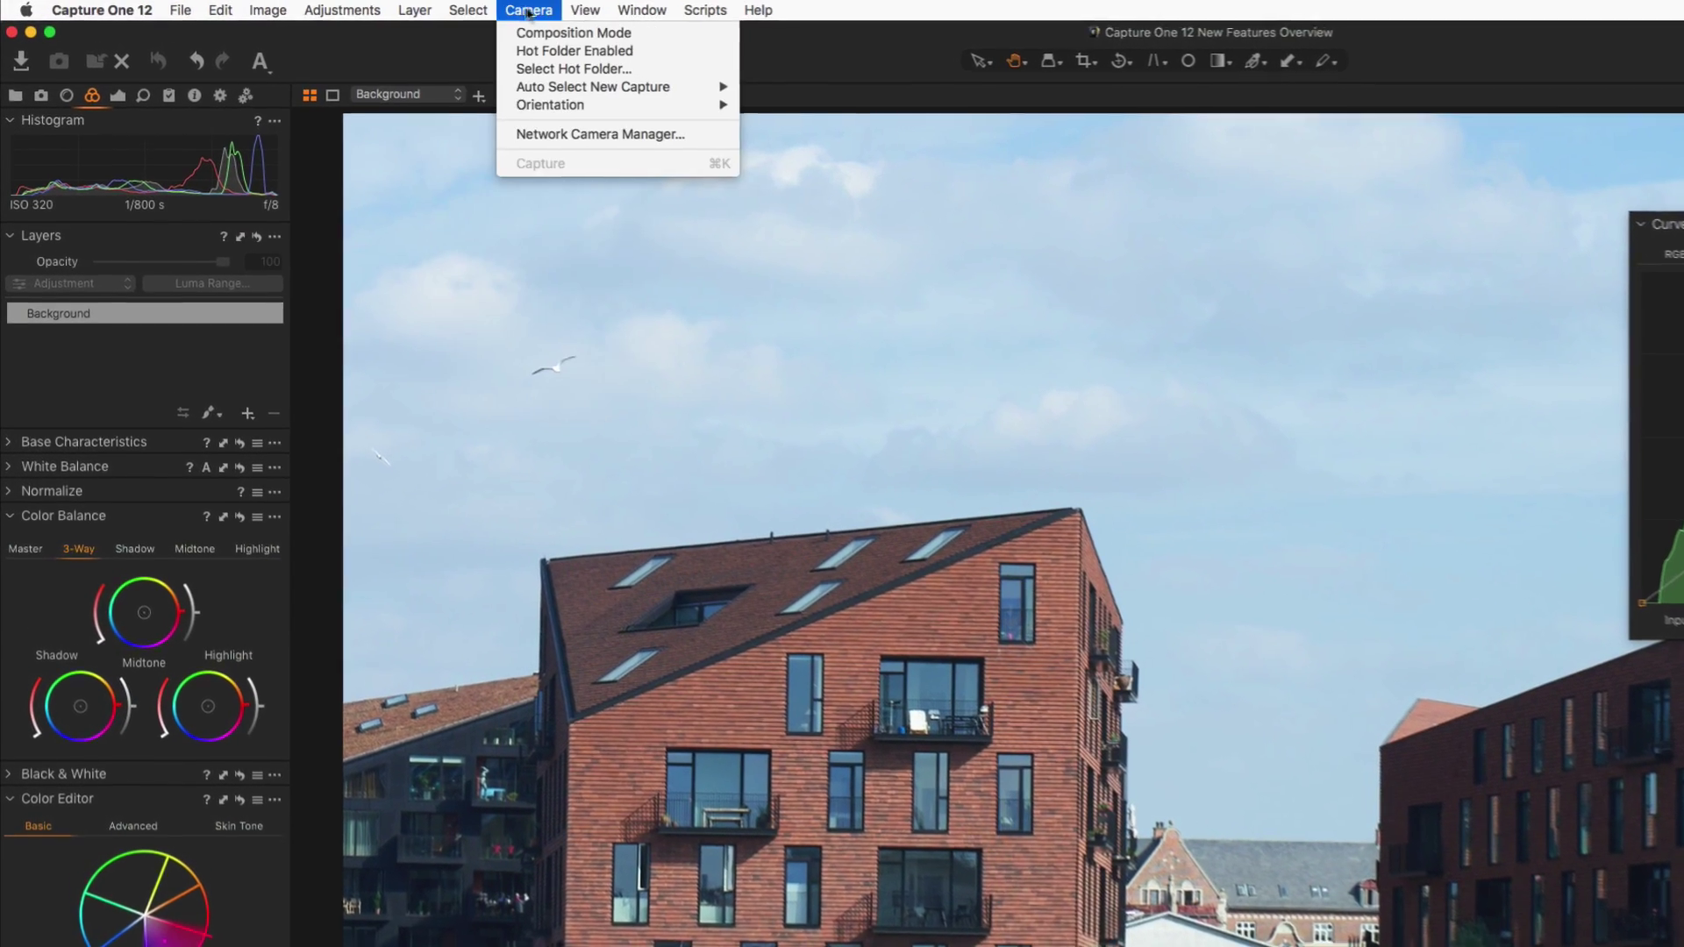
{"action": "mouse_move", "coordinate": [529, 11]}
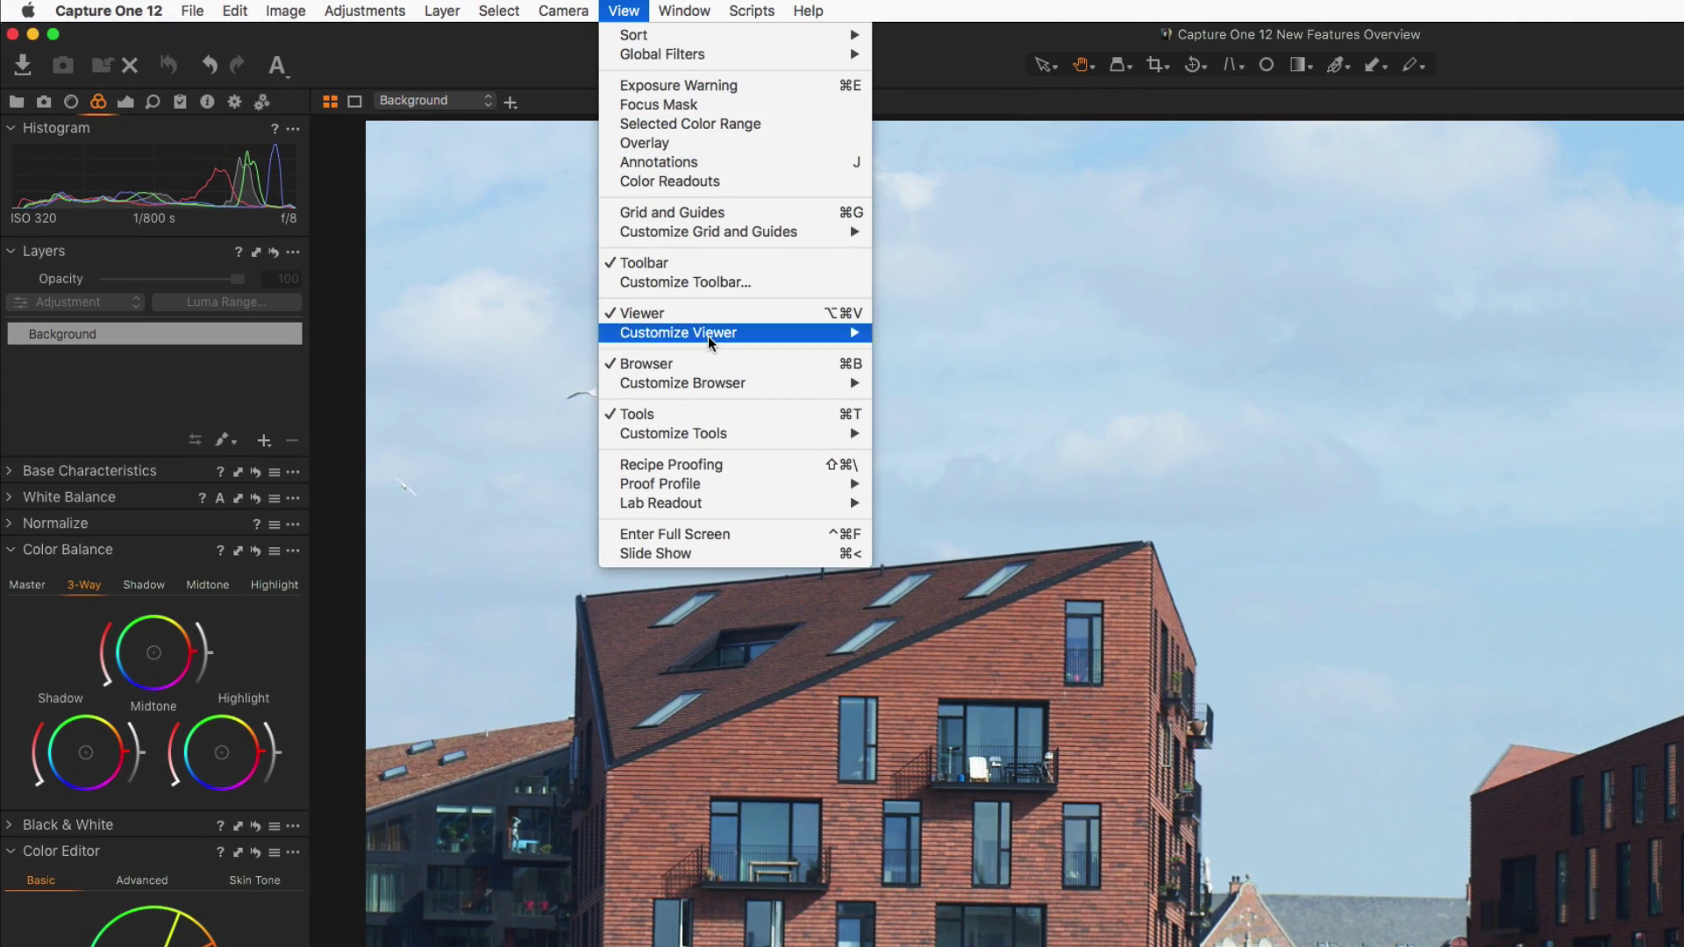
{"action": "mouse_move", "coordinate": [741, 434]}
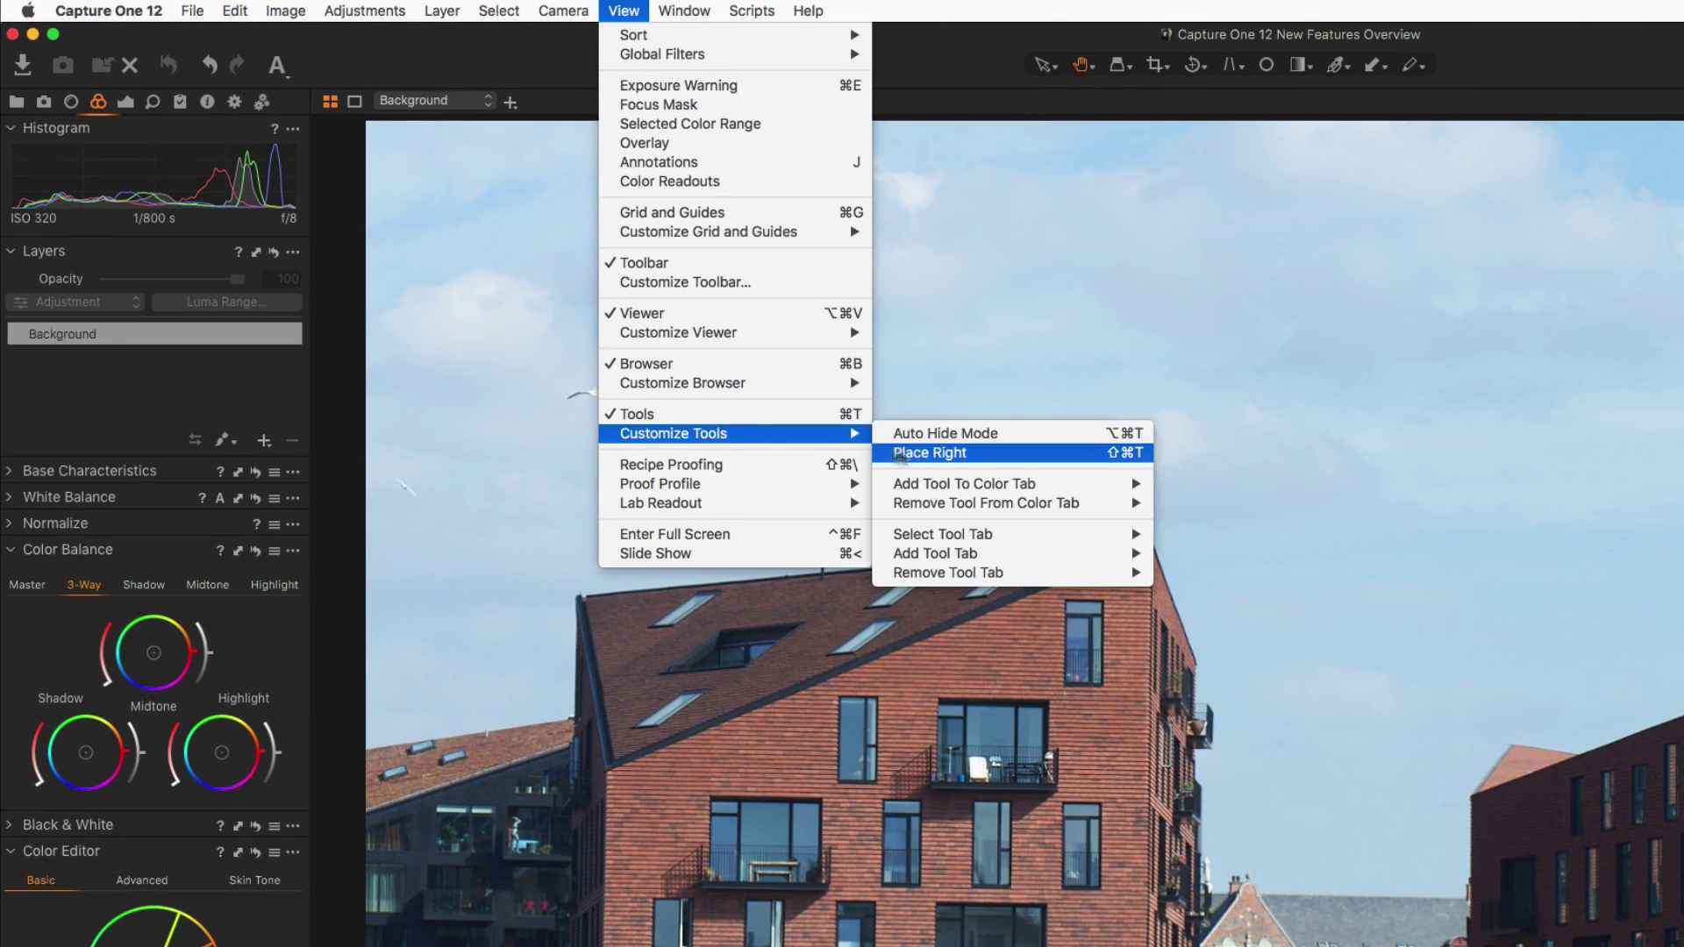
{"action": "mouse_move", "coordinate": [249, 13]}
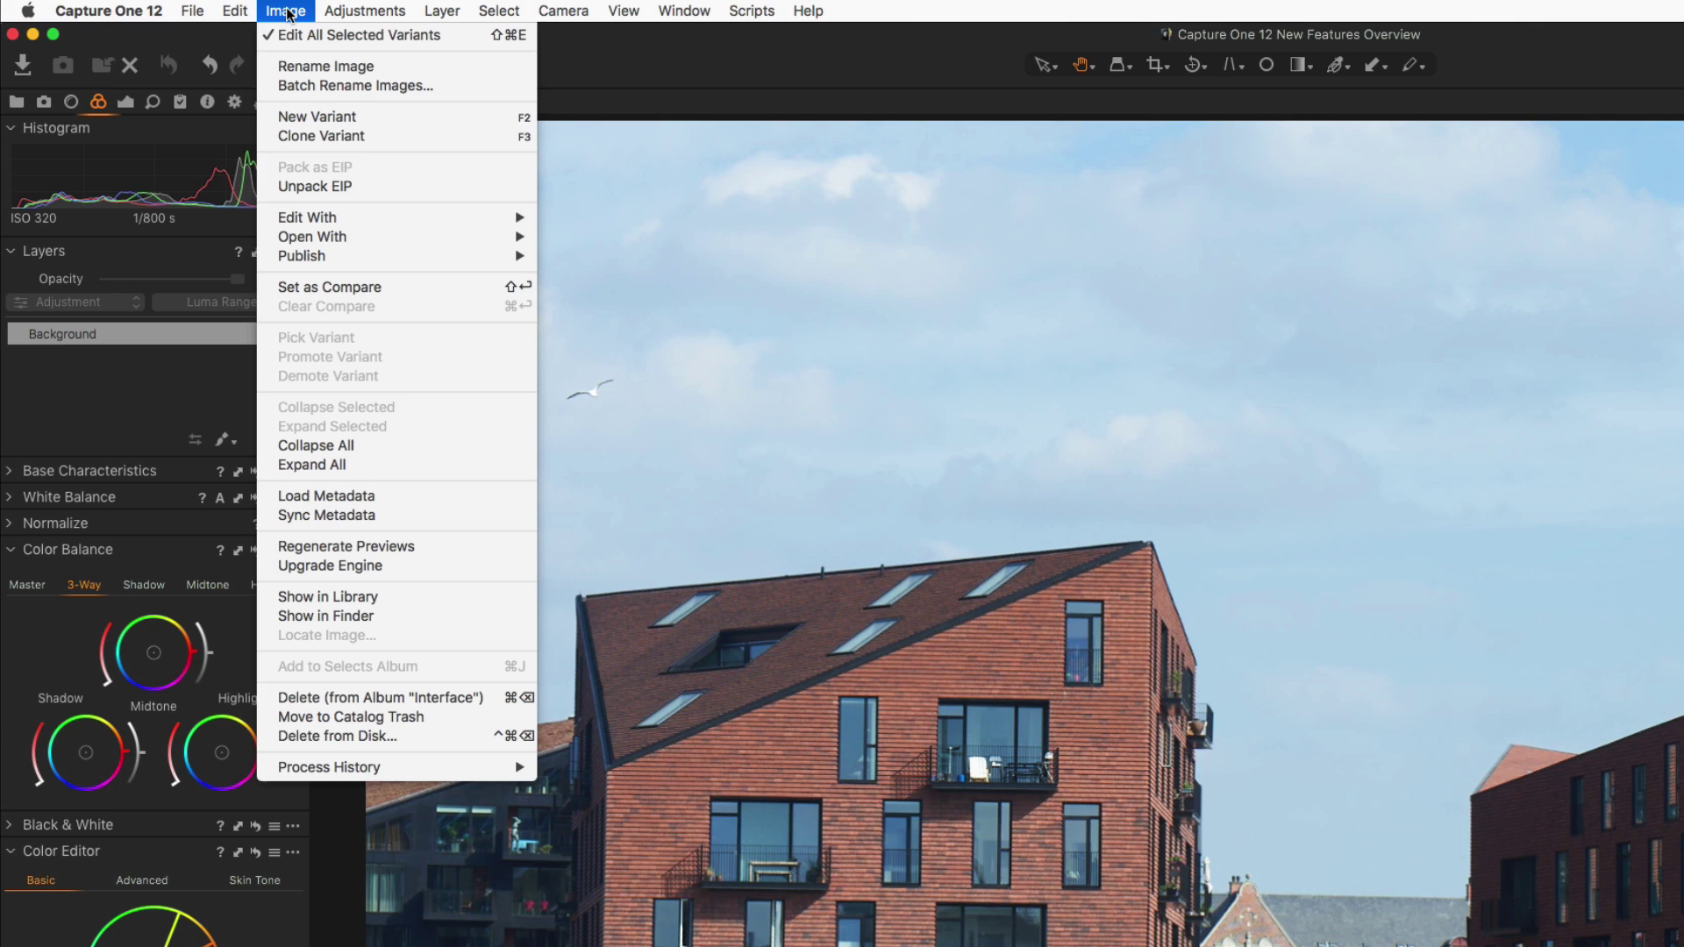
{"action": "mouse_move", "coordinate": [345, 10]}
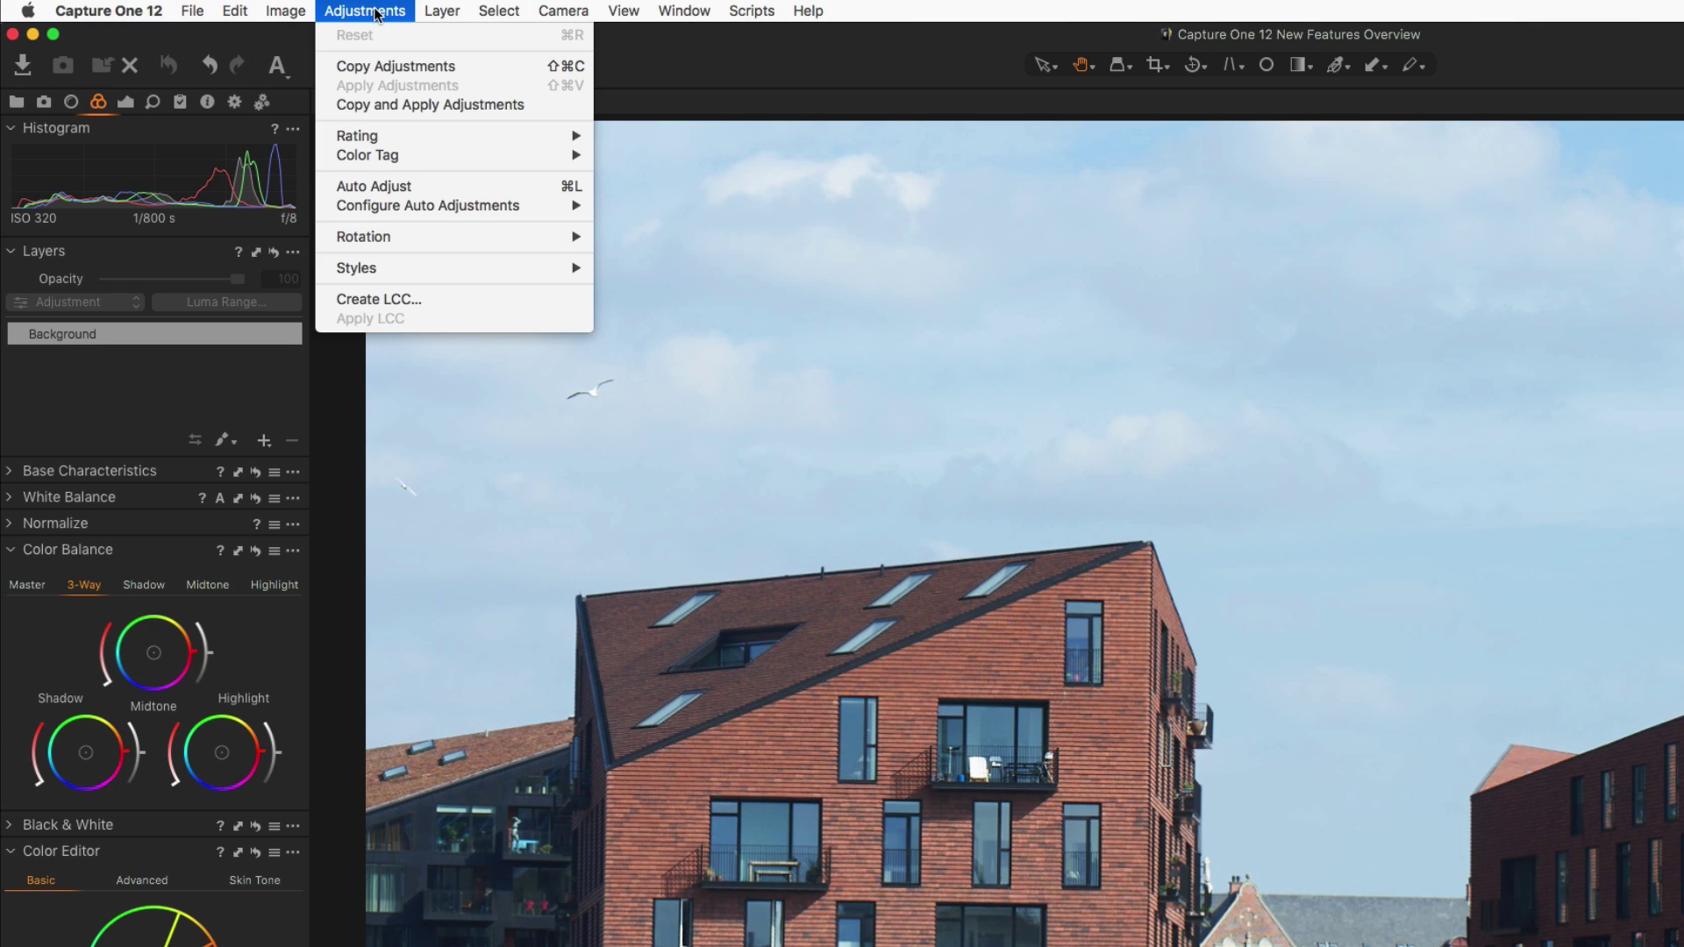
{"action": "mouse_move", "coordinate": [439, 13]}
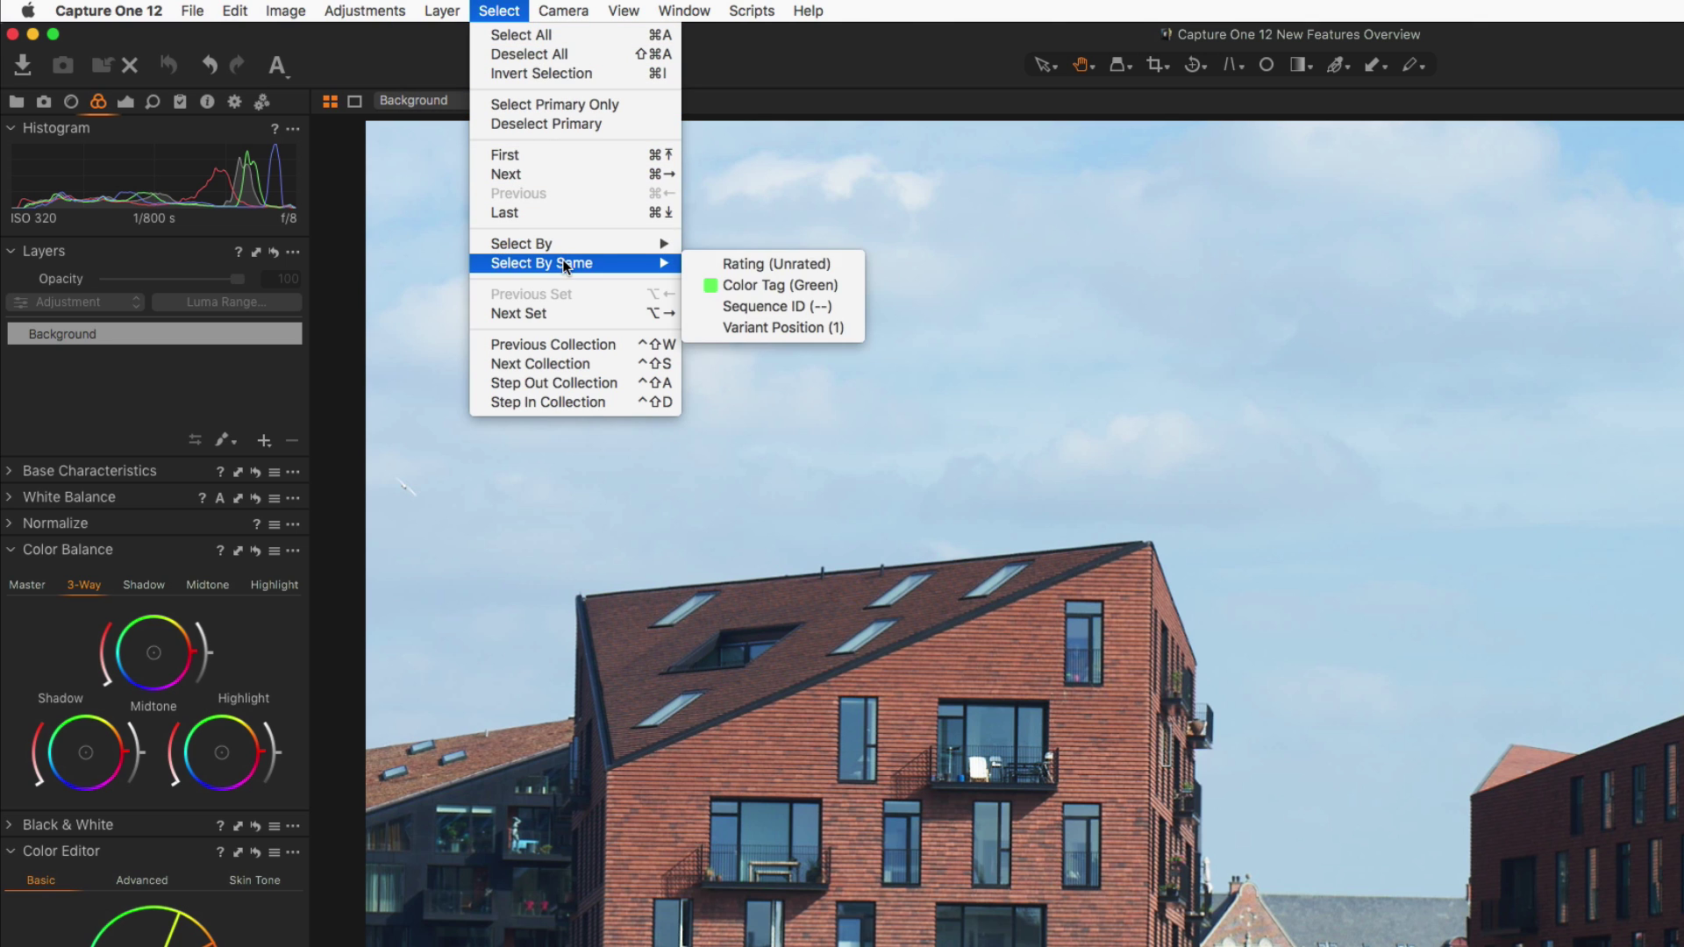
{"action": "mouse_move", "coordinate": [544, 243]}
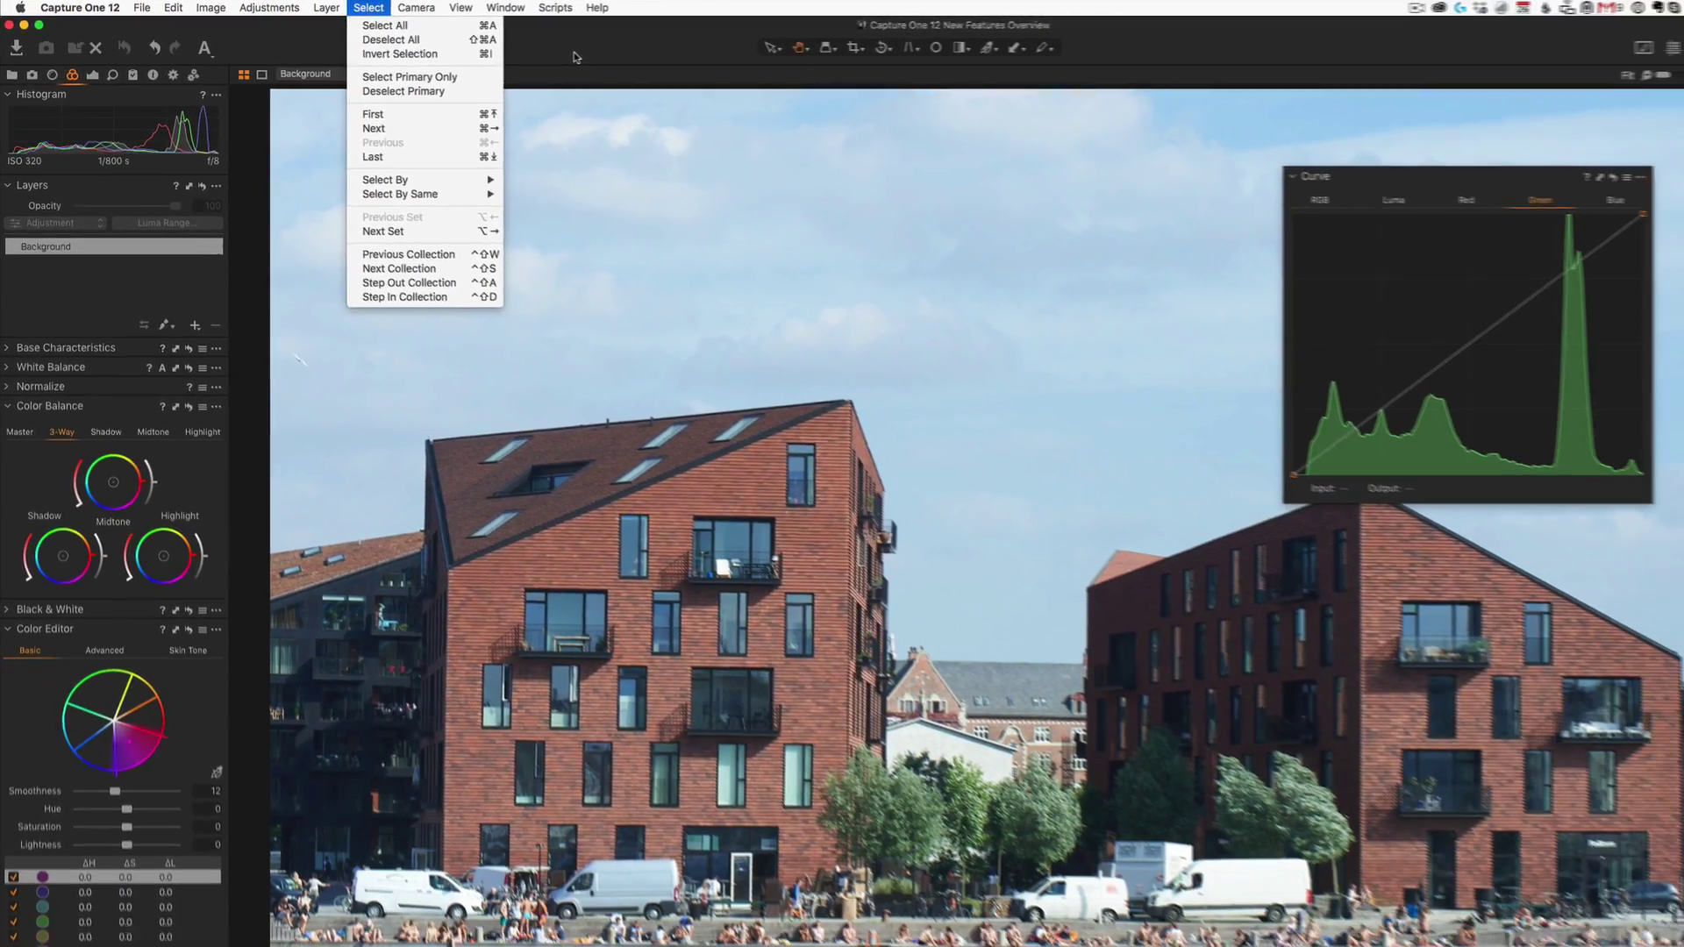
{"action": "left_click", "coordinate": [984, 478]}
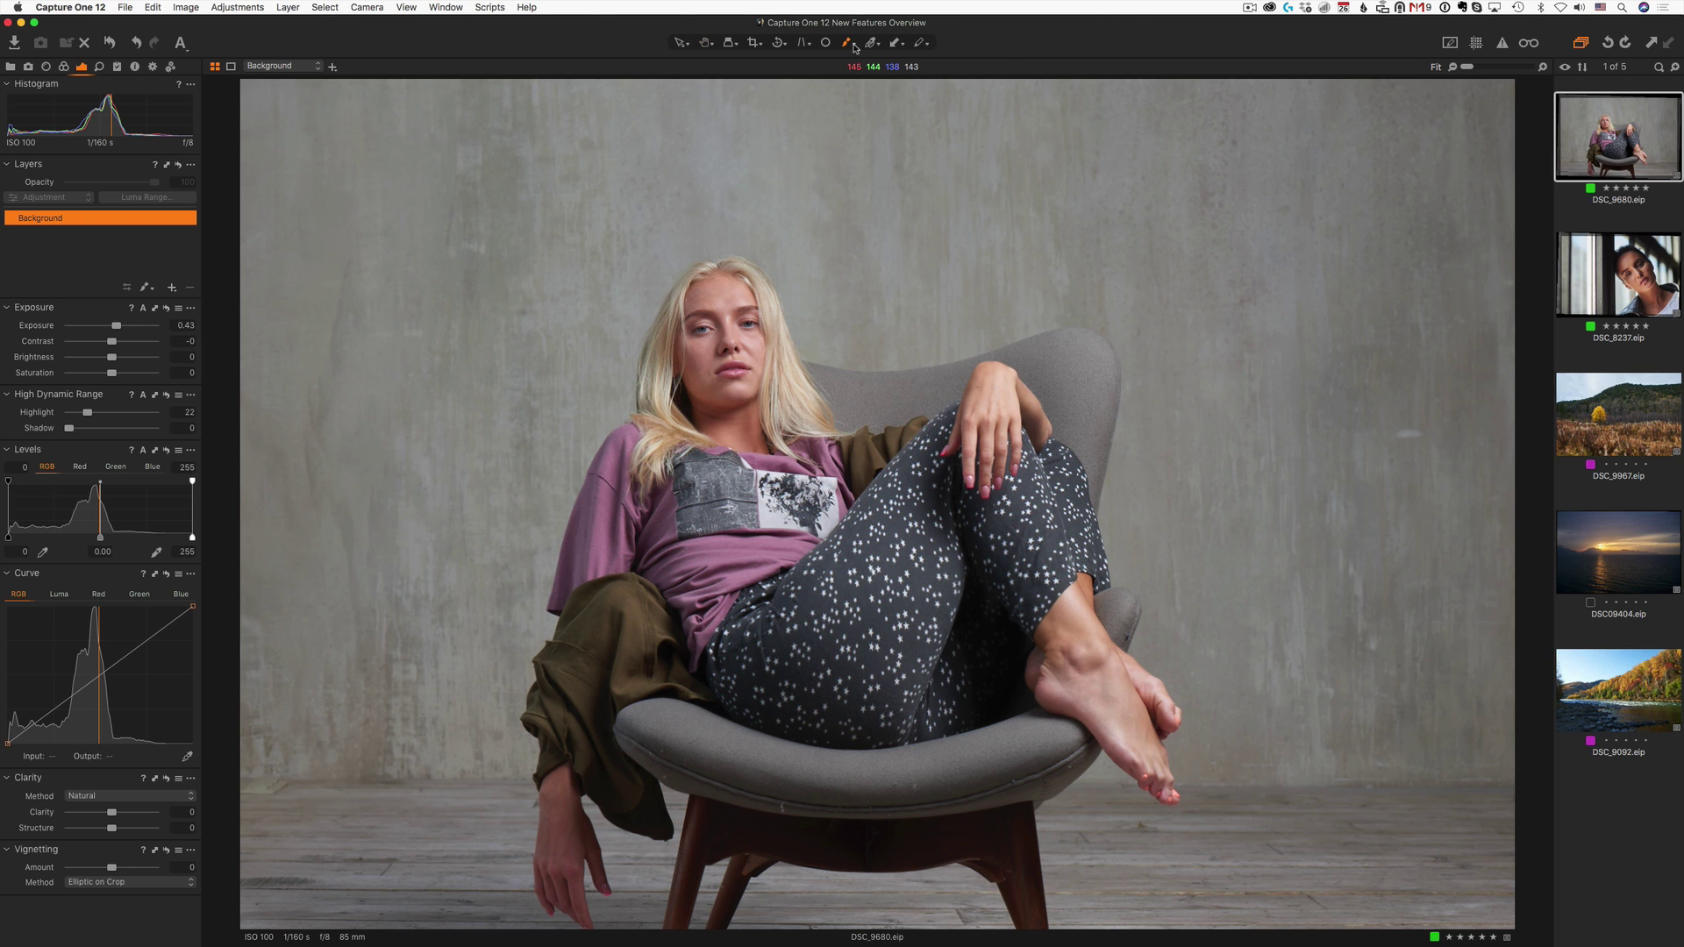
Draw a radial gradient mask on the face and set Clarity 17, Exposure -0.37
{"action": "left_click", "coordinate": [854, 45]}
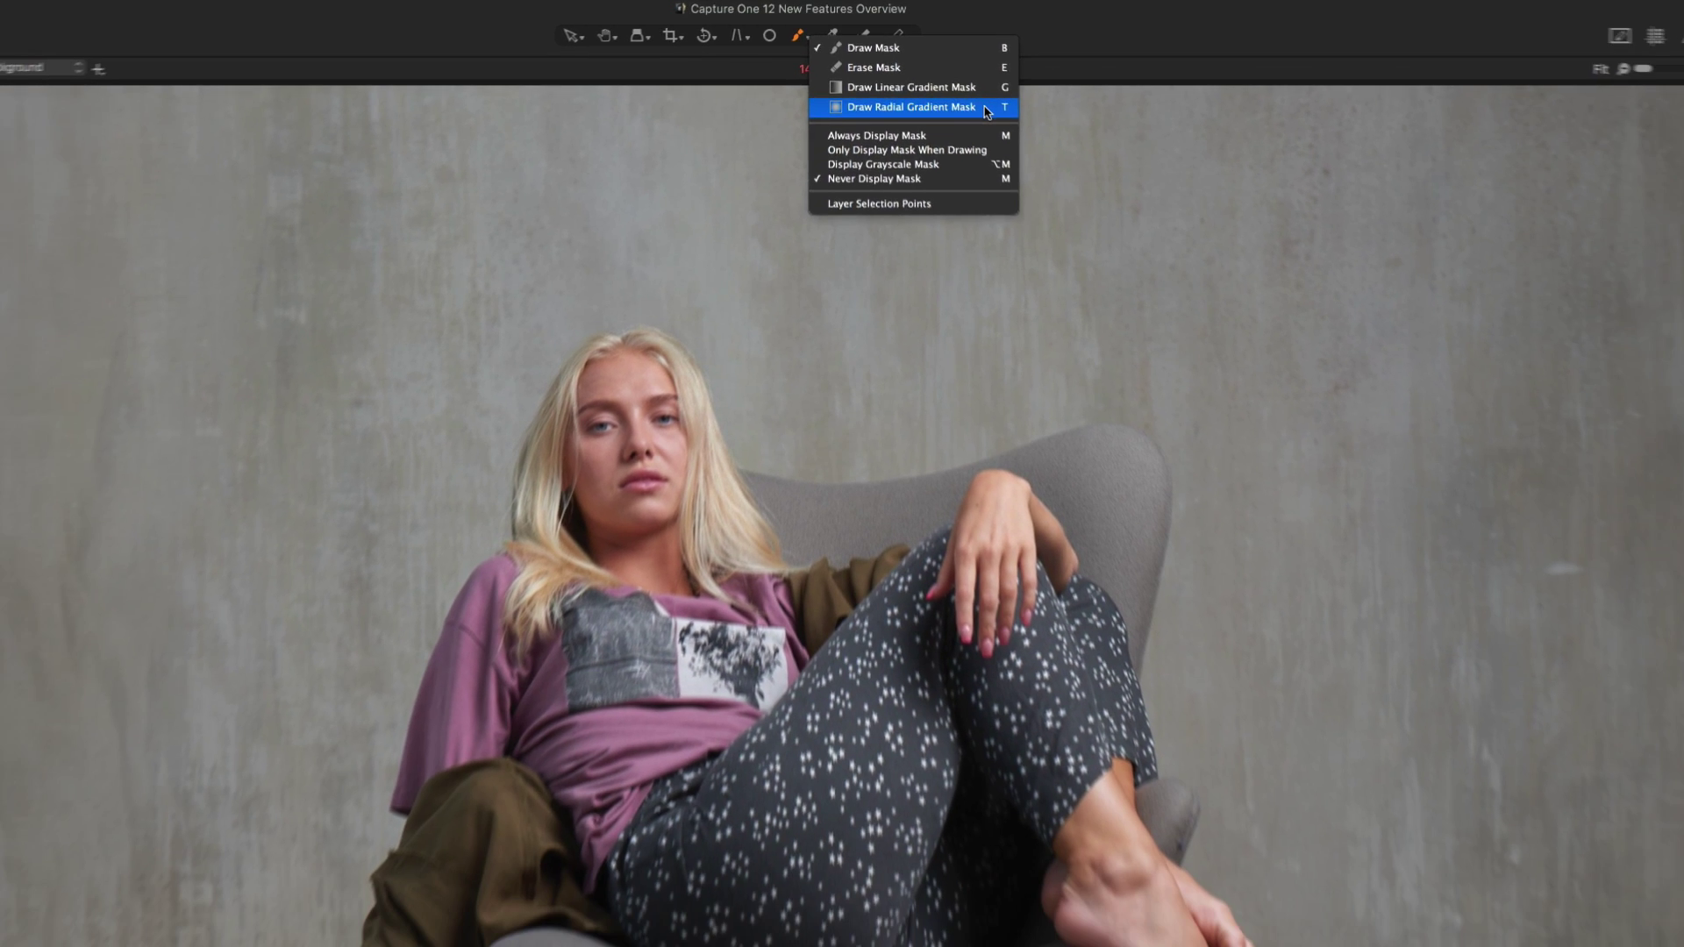
{"action": "left_click", "coordinate": [986, 112]}
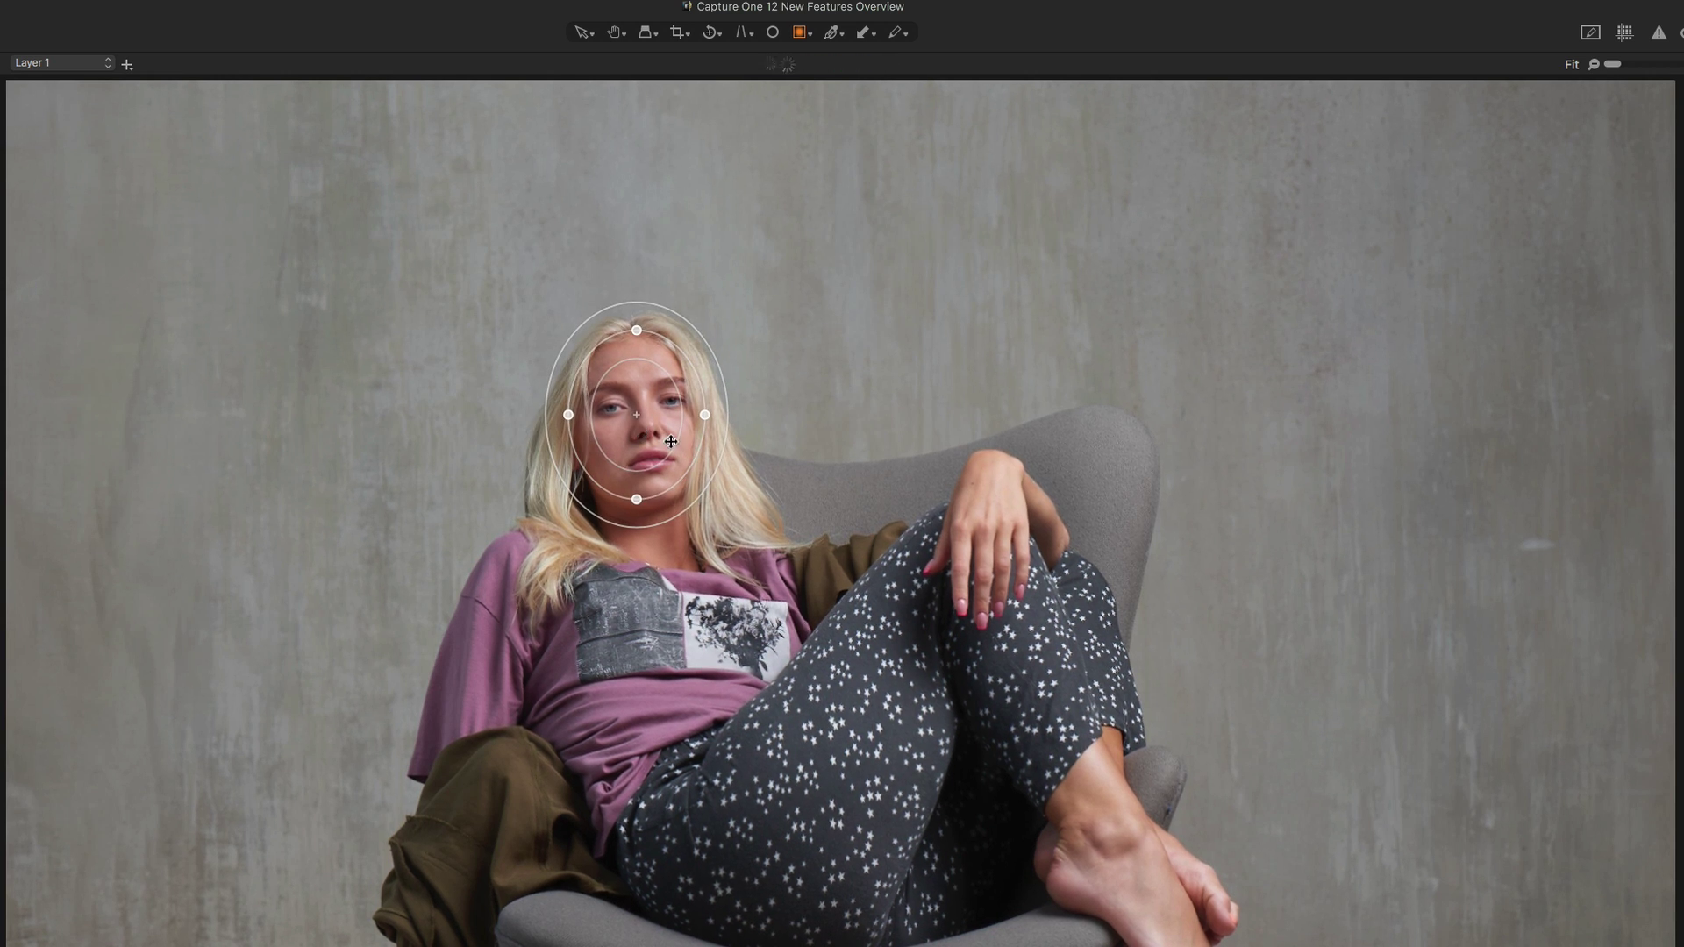
{"action": "key", "text": "m"}
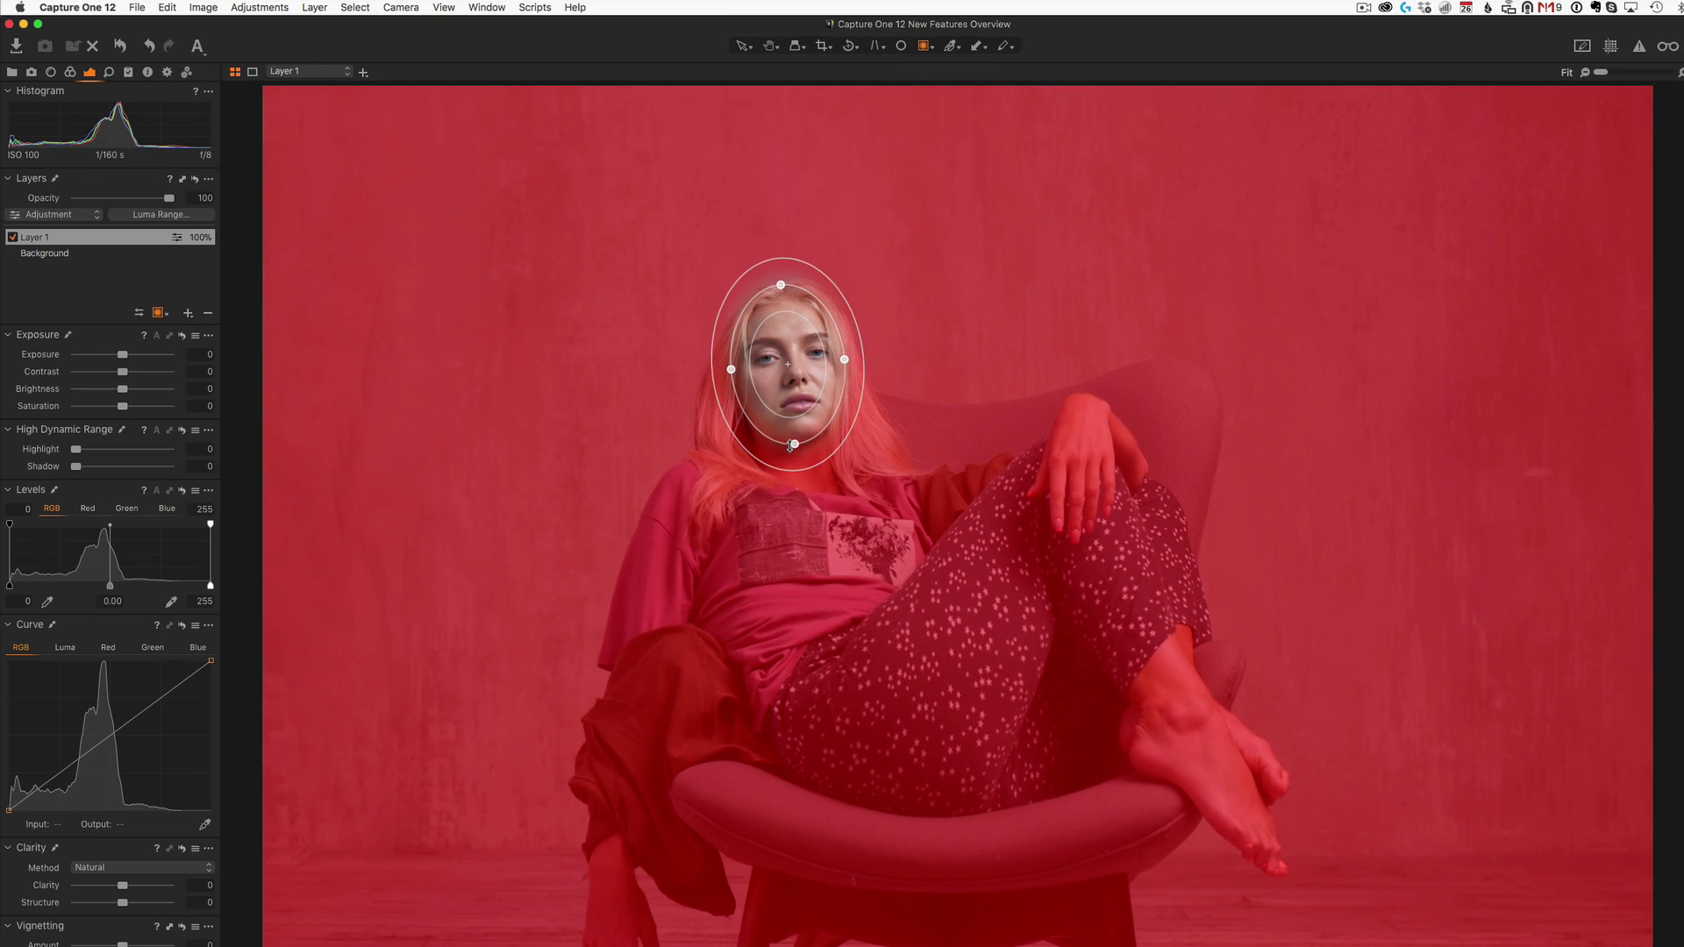
{"action": "key", "text": "m"}
{"action": "left_click_drag", "start_coordinate": [123, 884], "coordinate": [131, 885]}
{"action": "left_click_drag", "start_coordinate": [122, 298], "coordinate": [117, 299]}
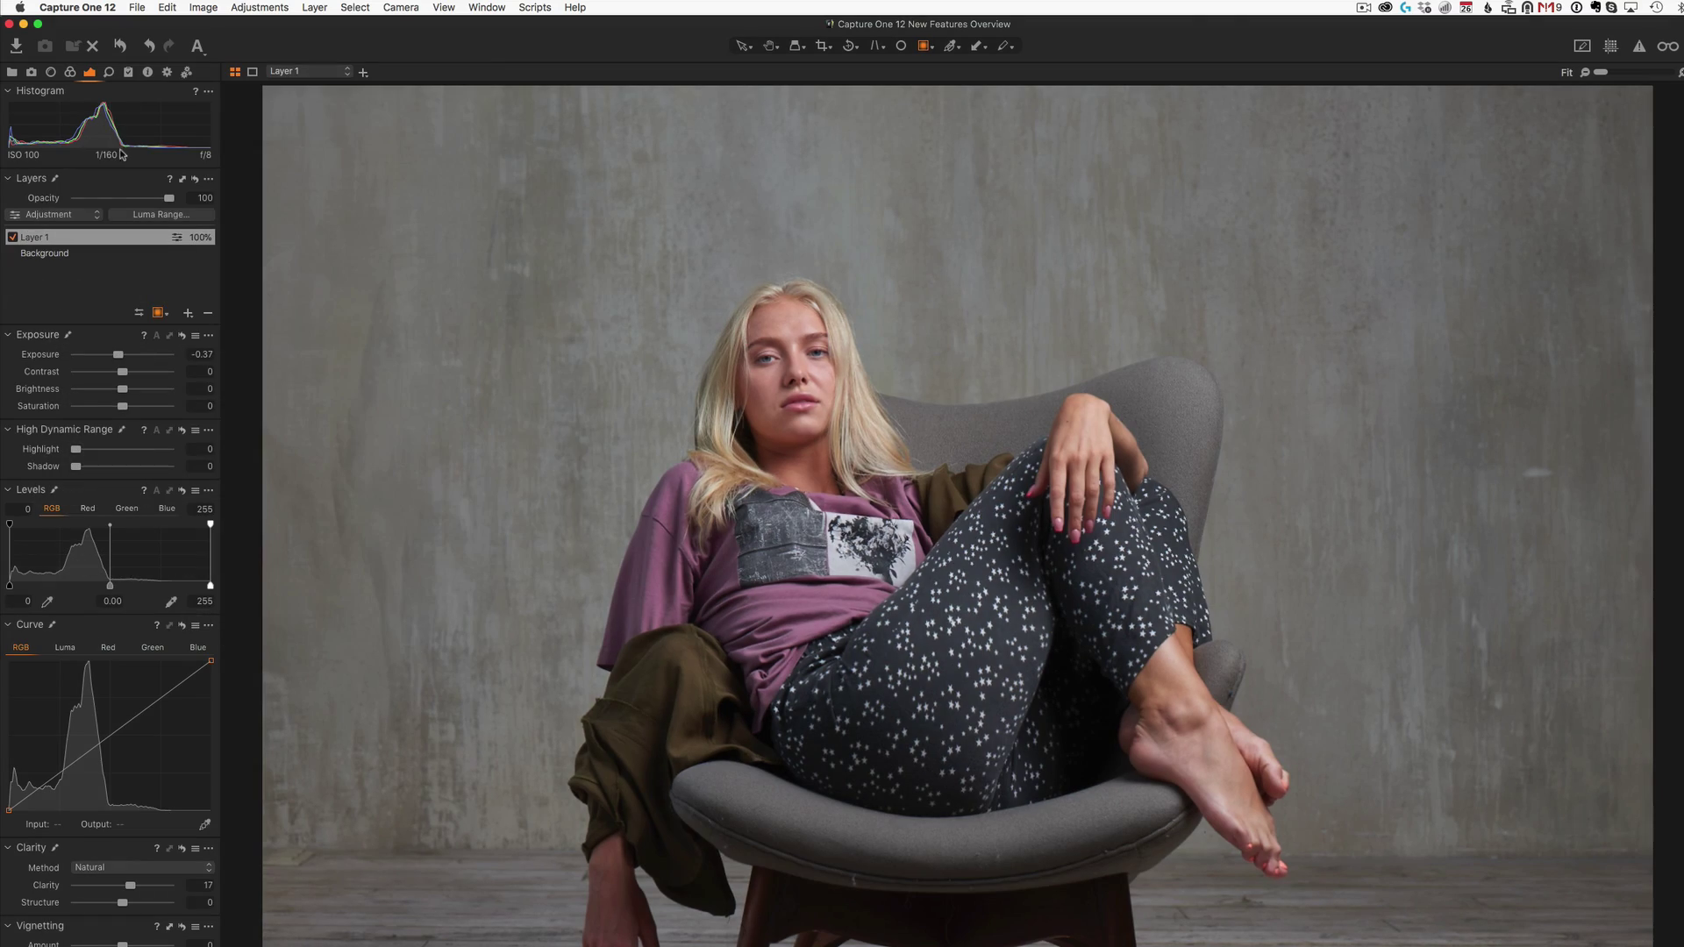
Apply the 42 Secret Ingredient style to the mask layer
{"action": "left_click", "coordinate": [129, 76]}
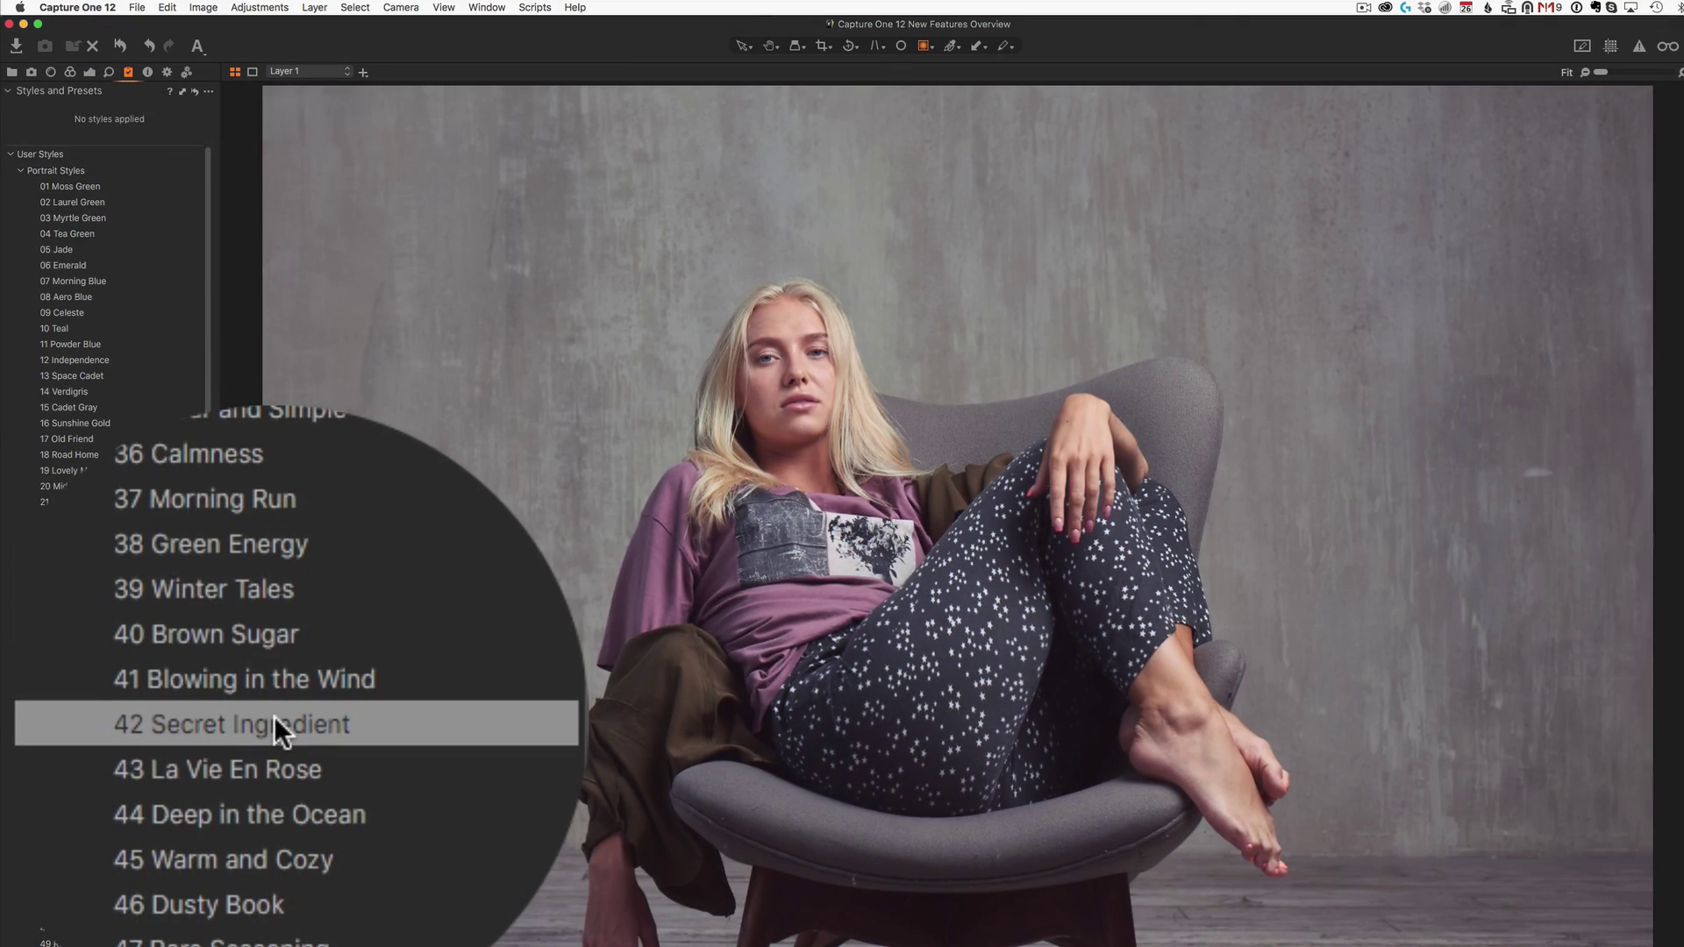
{"action": "right_click", "coordinate": [96, 834]}
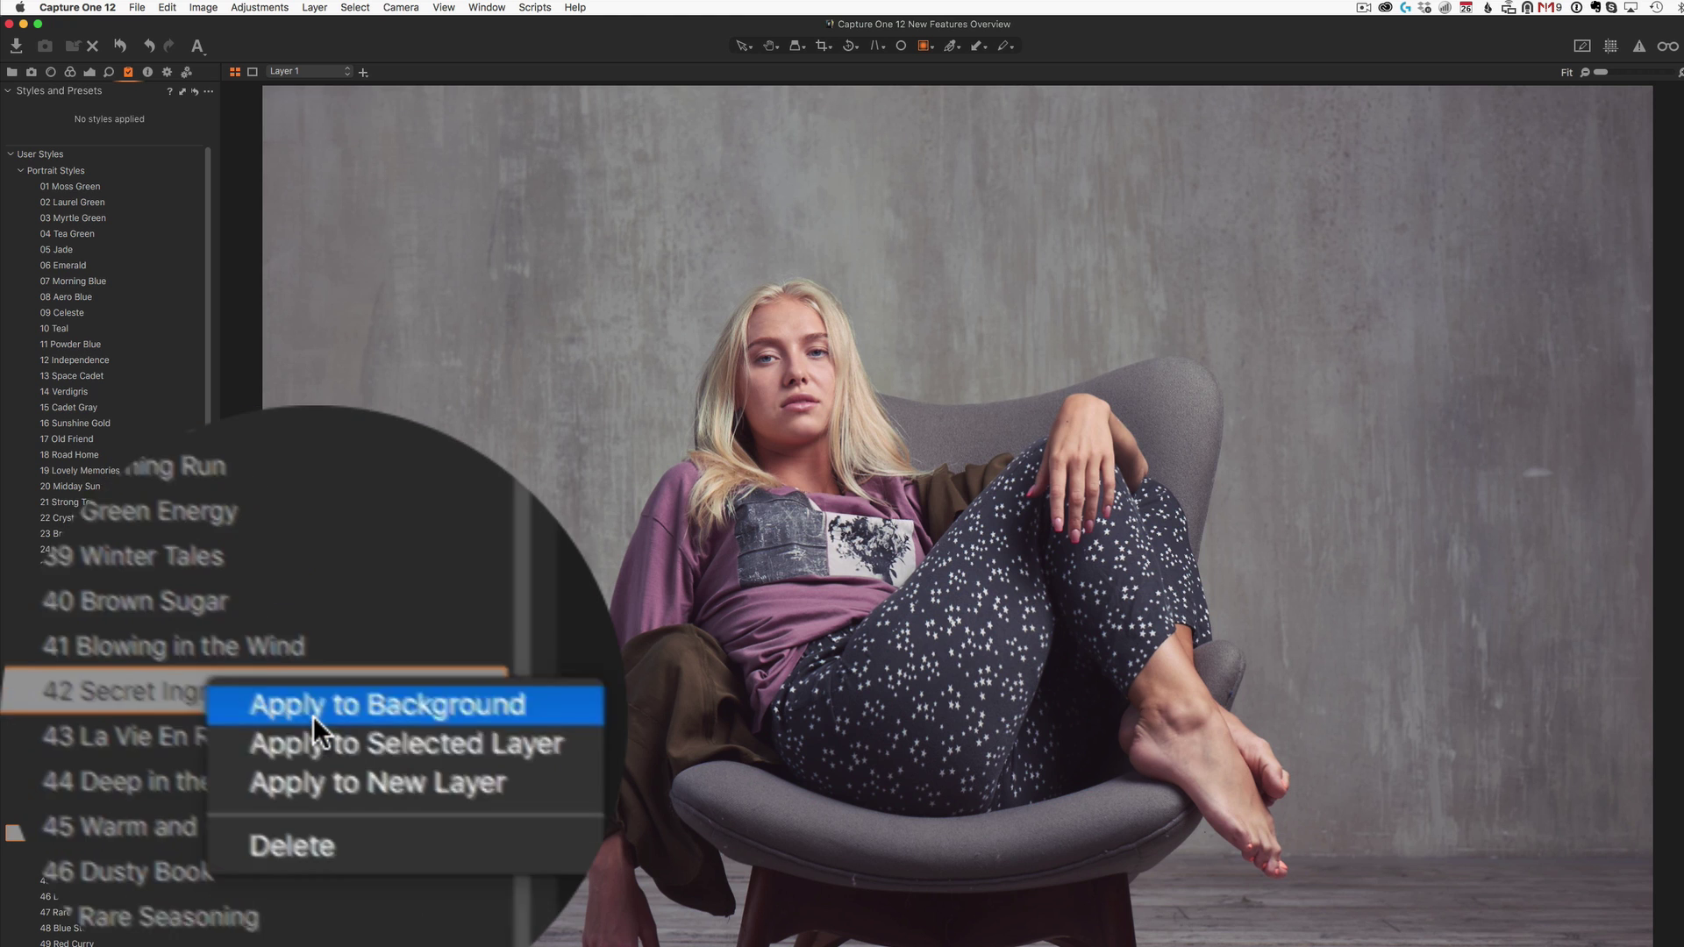
{"action": "left_click", "coordinate": [142, 854]}
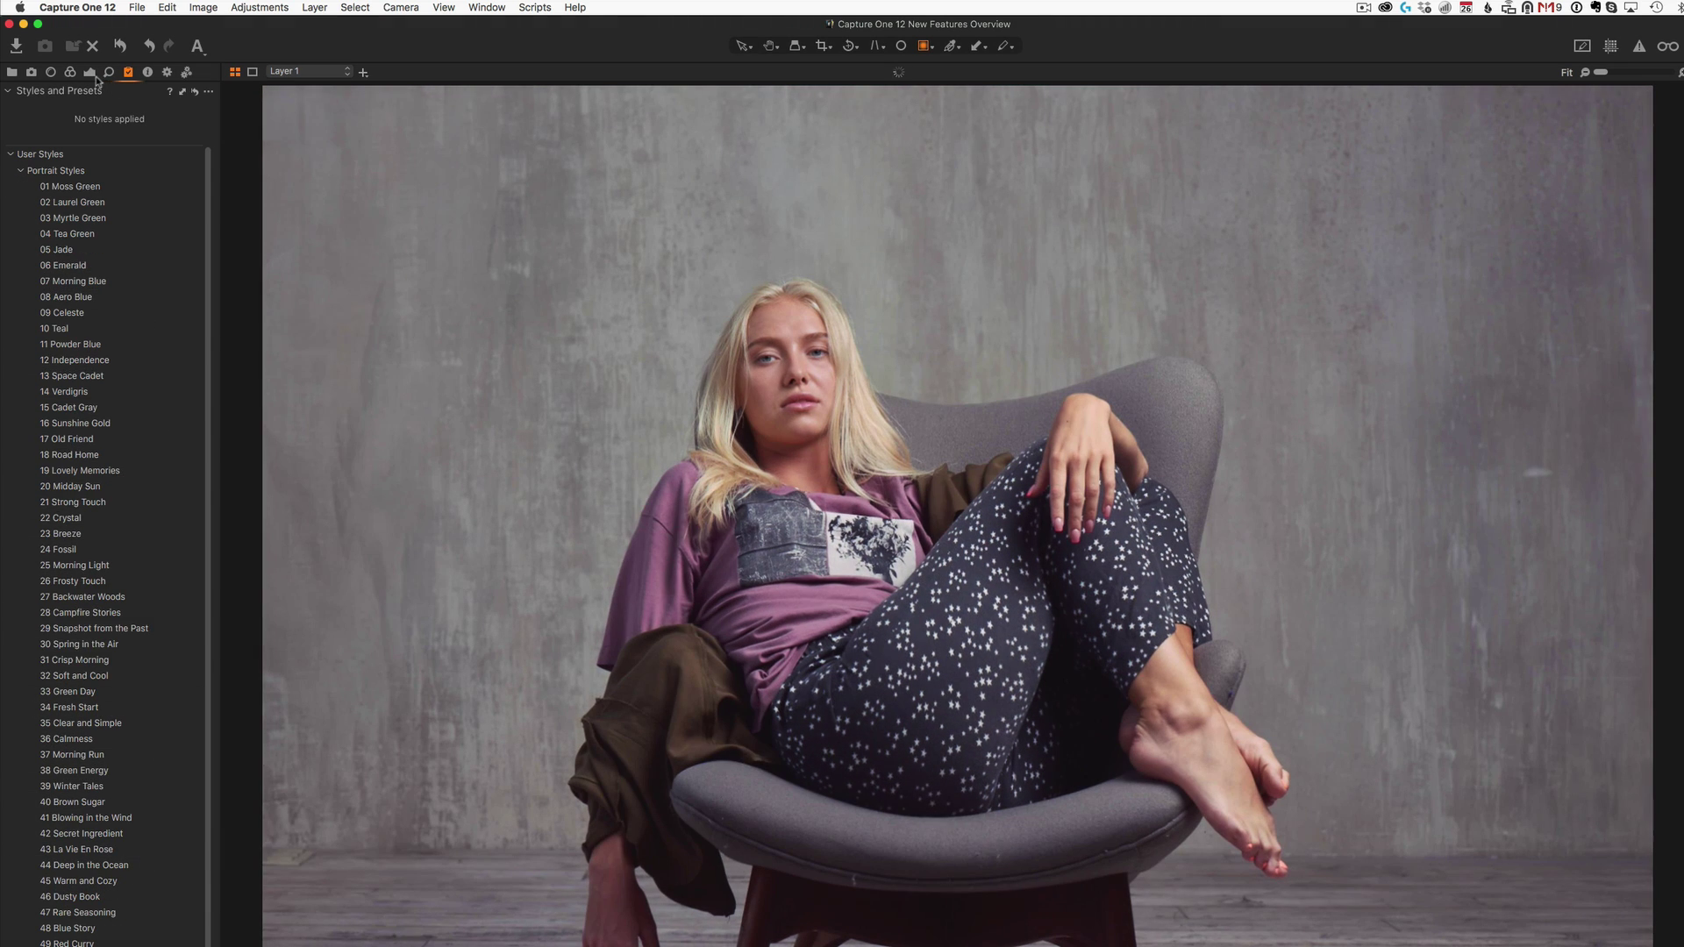
Toggle Layer 1 off and on to compare the portrait before and after
{"action": "left_click", "coordinate": [89, 73]}
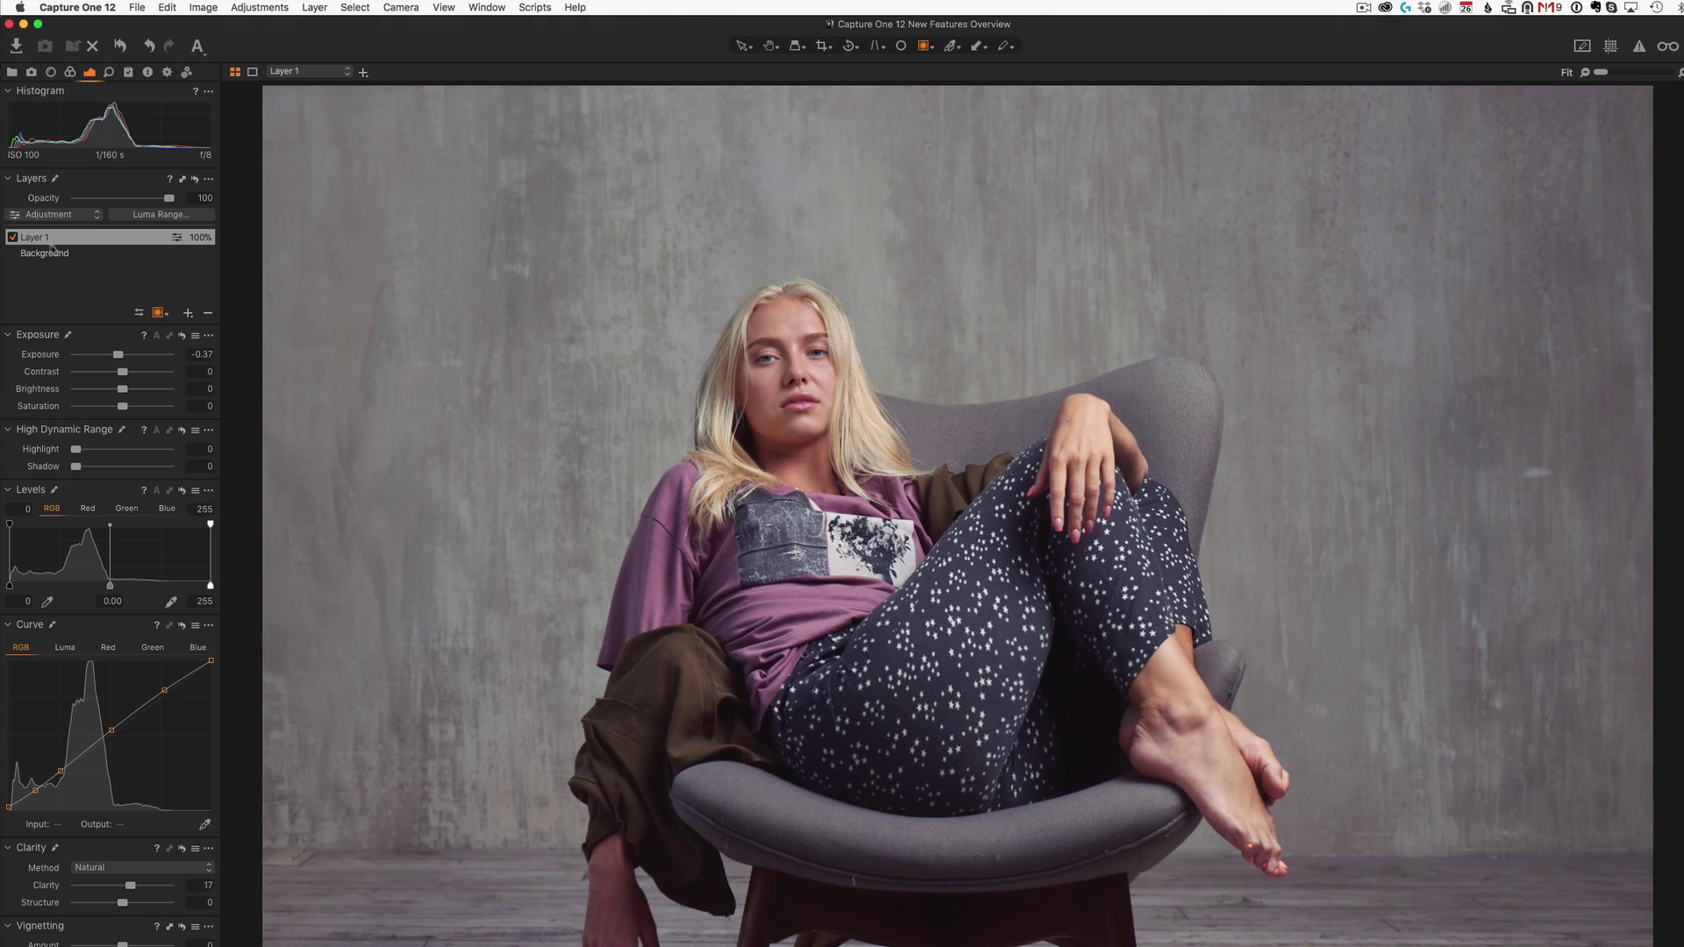
{"action": "left_click", "coordinate": [14, 238]}
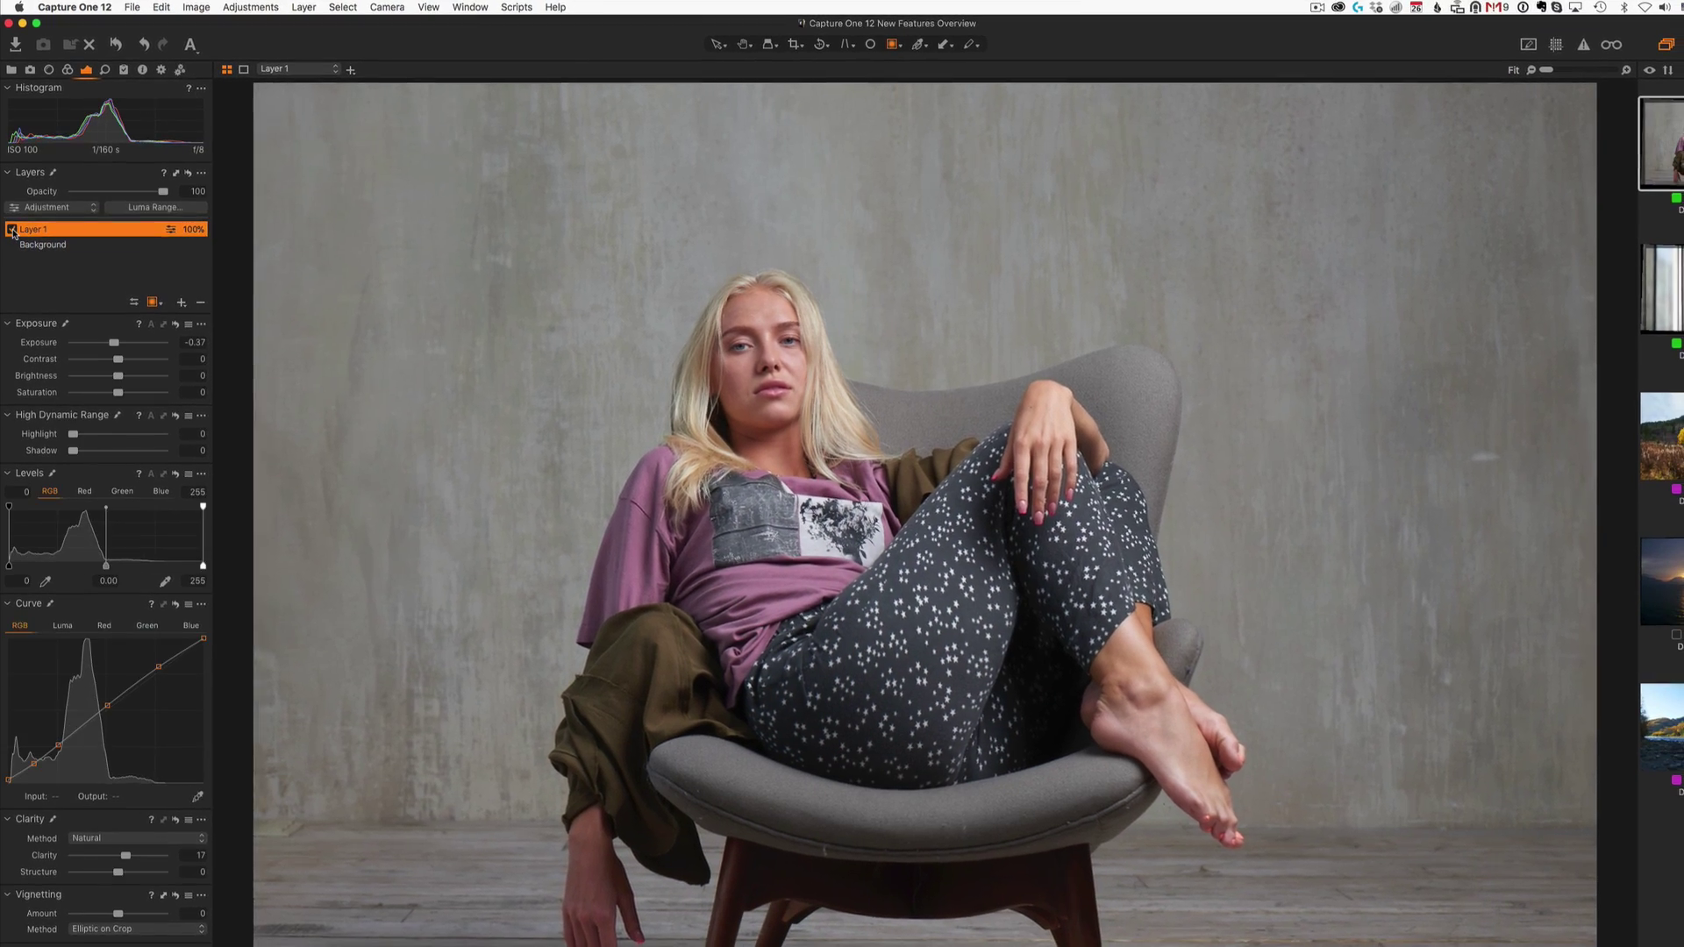
{"action": "left_click", "coordinate": [11, 231]}
{"action": "left_click", "coordinate": [11, 230]}
{"action": "left_click", "coordinate": [11, 230]}
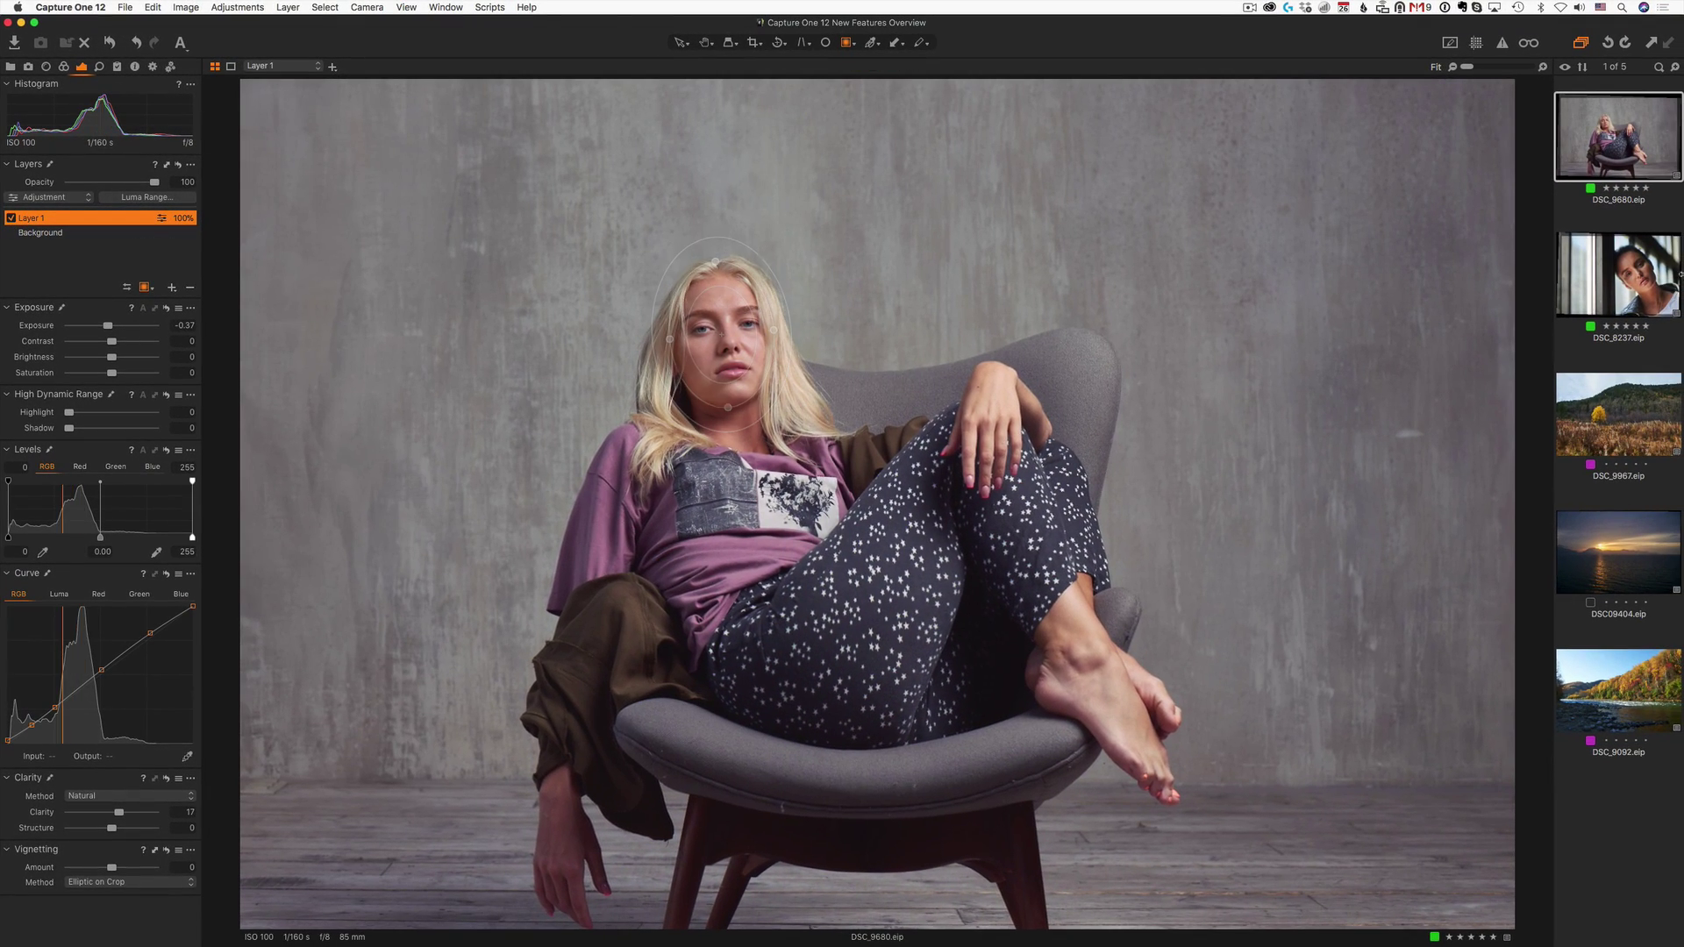
Open the close-up portrait and reshape and reposition its radial mask around the face
{"action": "left_click", "coordinate": [1649, 277]}
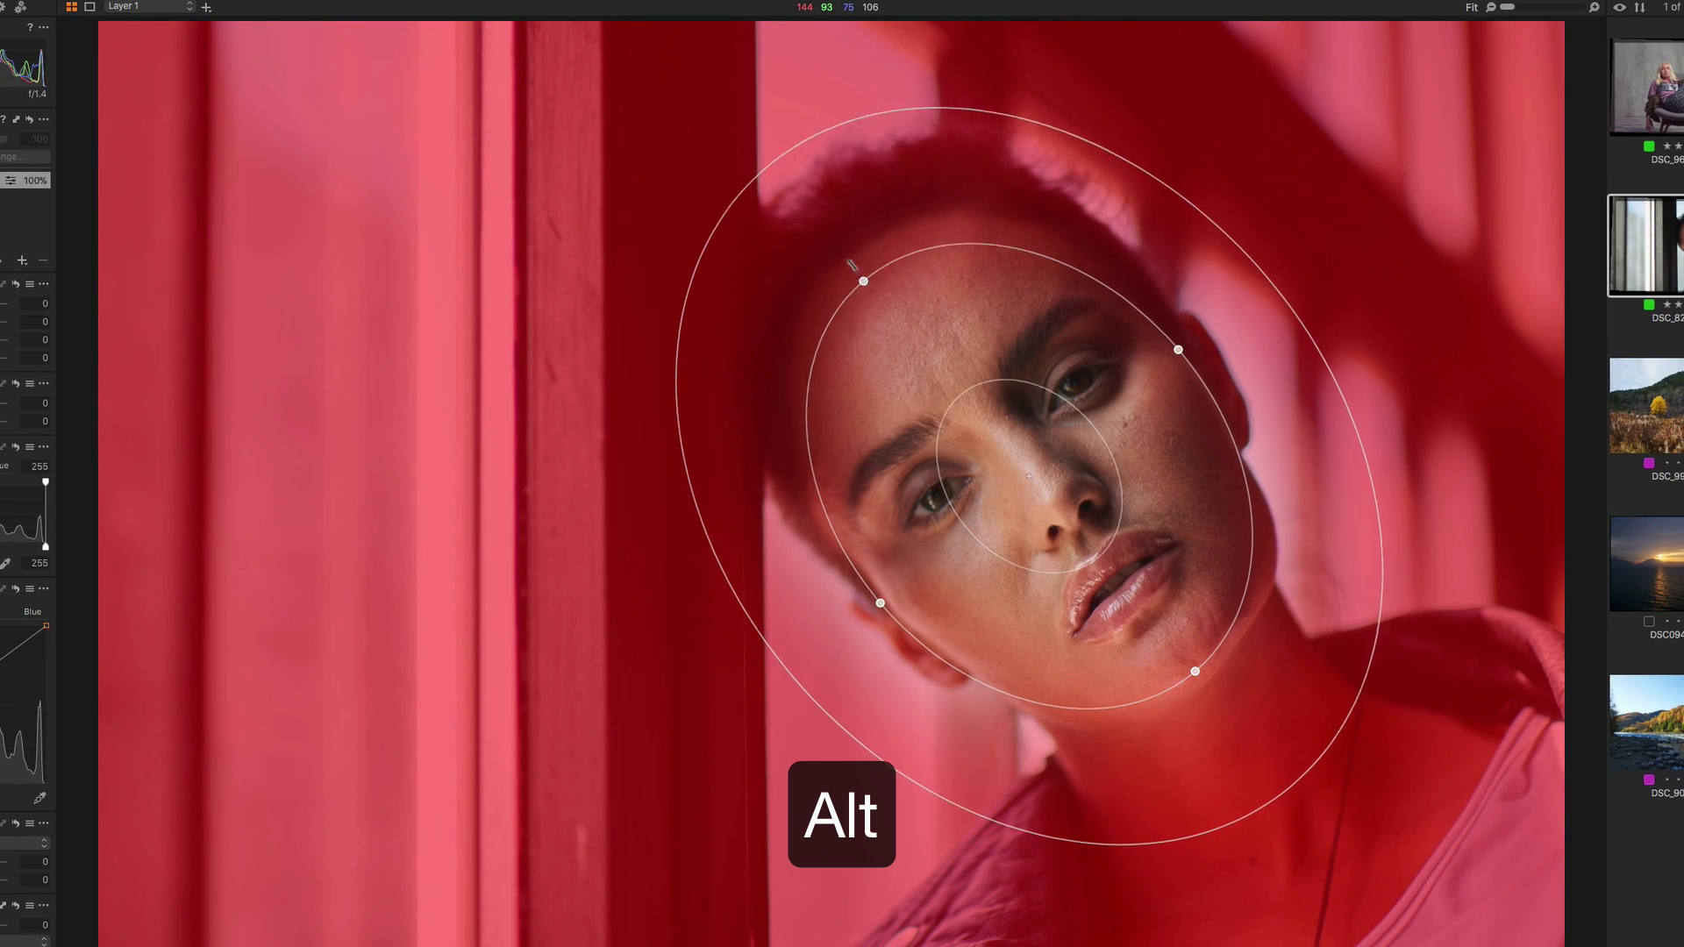
{"action": "left_click_drag", "start_coordinate": [847, 259], "coordinate": [869, 290]}
{"action": "left_click_drag", "start_coordinate": [1194, 670], "coordinate": [1262, 747]}
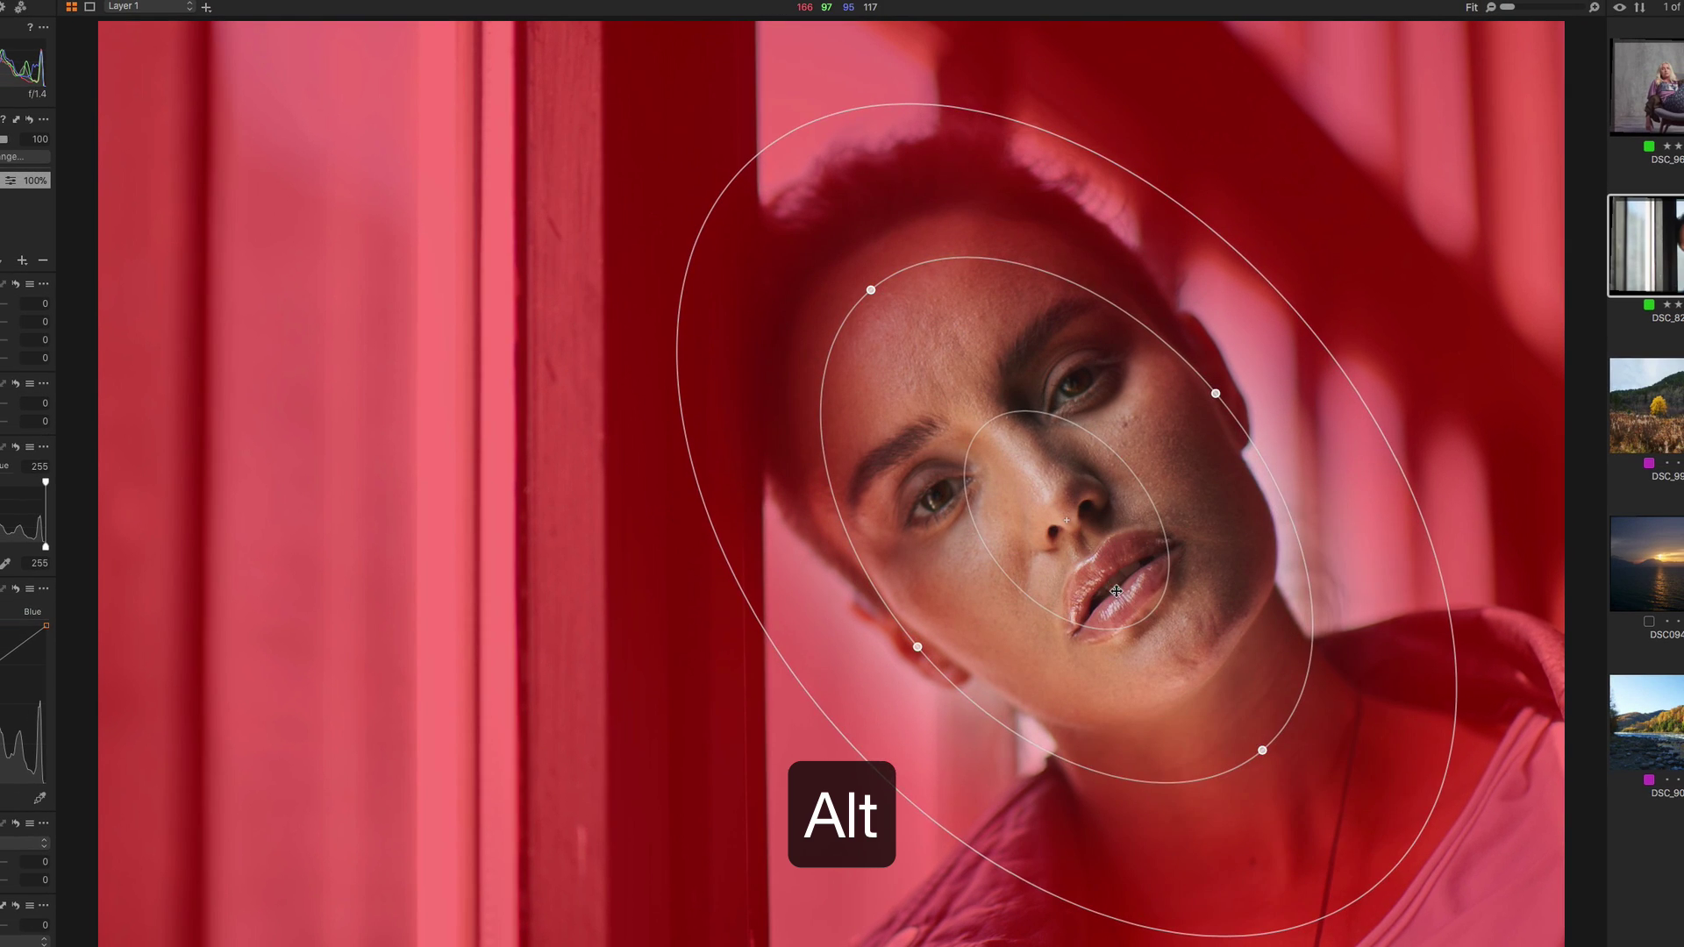
{"action": "left_click_drag", "start_coordinate": [1116, 591], "coordinate": [1067, 528]}
{"action": "left_click_drag", "start_coordinate": [869, 583], "coordinate": [916, 542]}
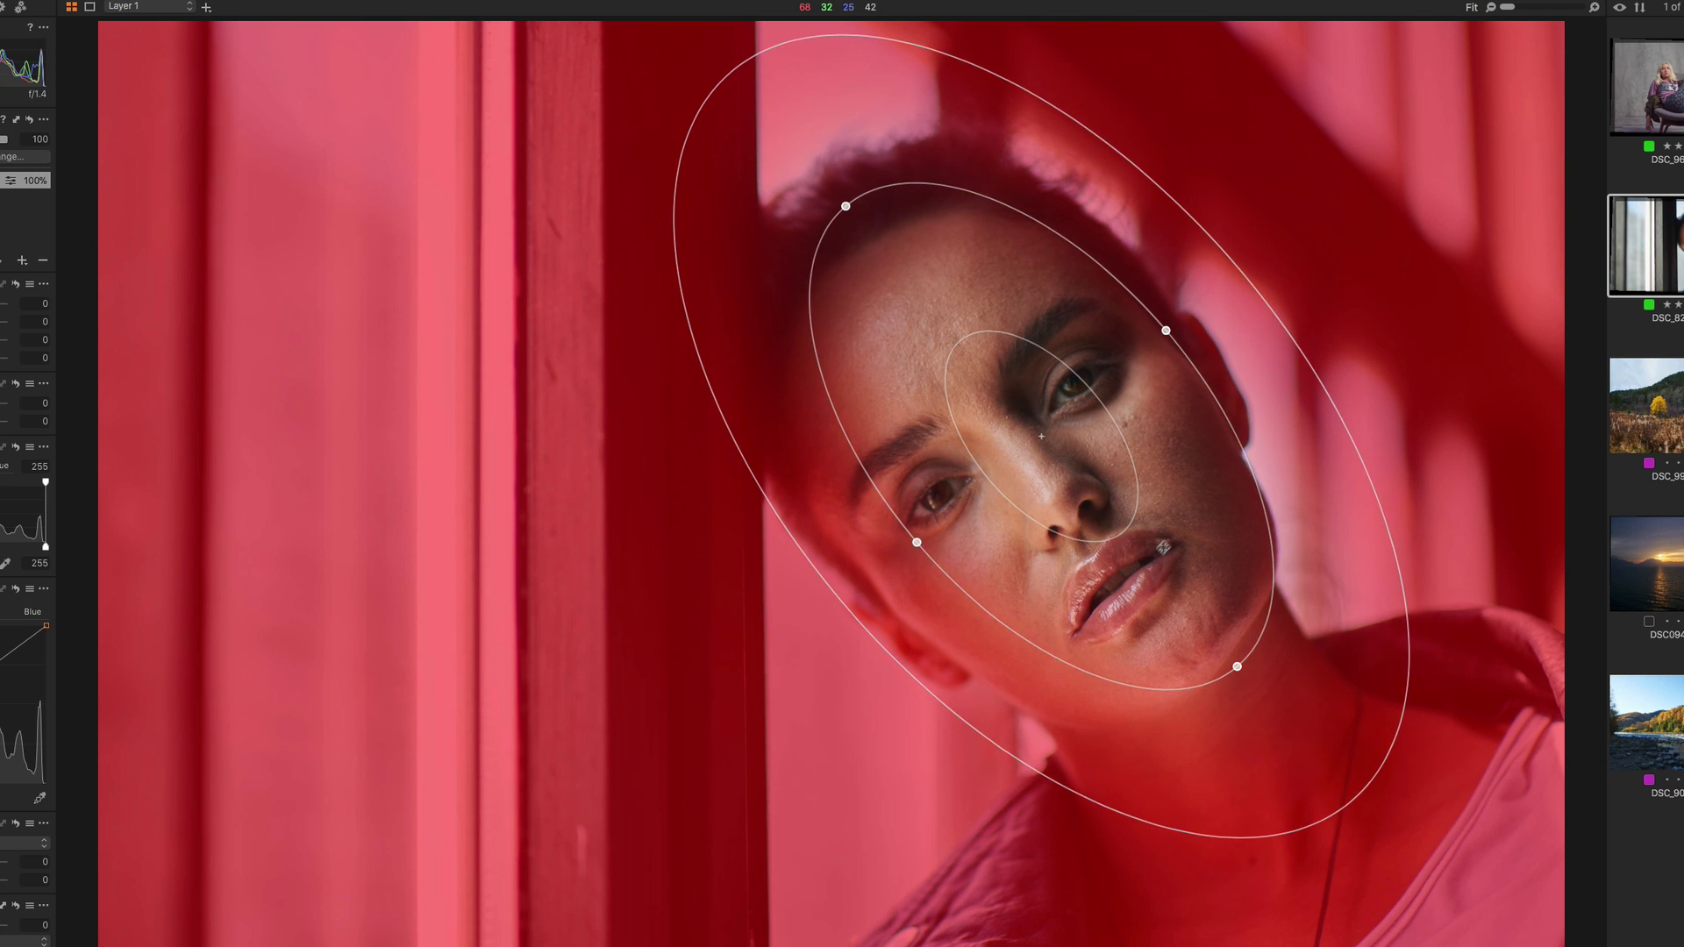
{"action": "left_click_drag", "start_coordinate": [1157, 553], "coordinate": [1140, 588]}
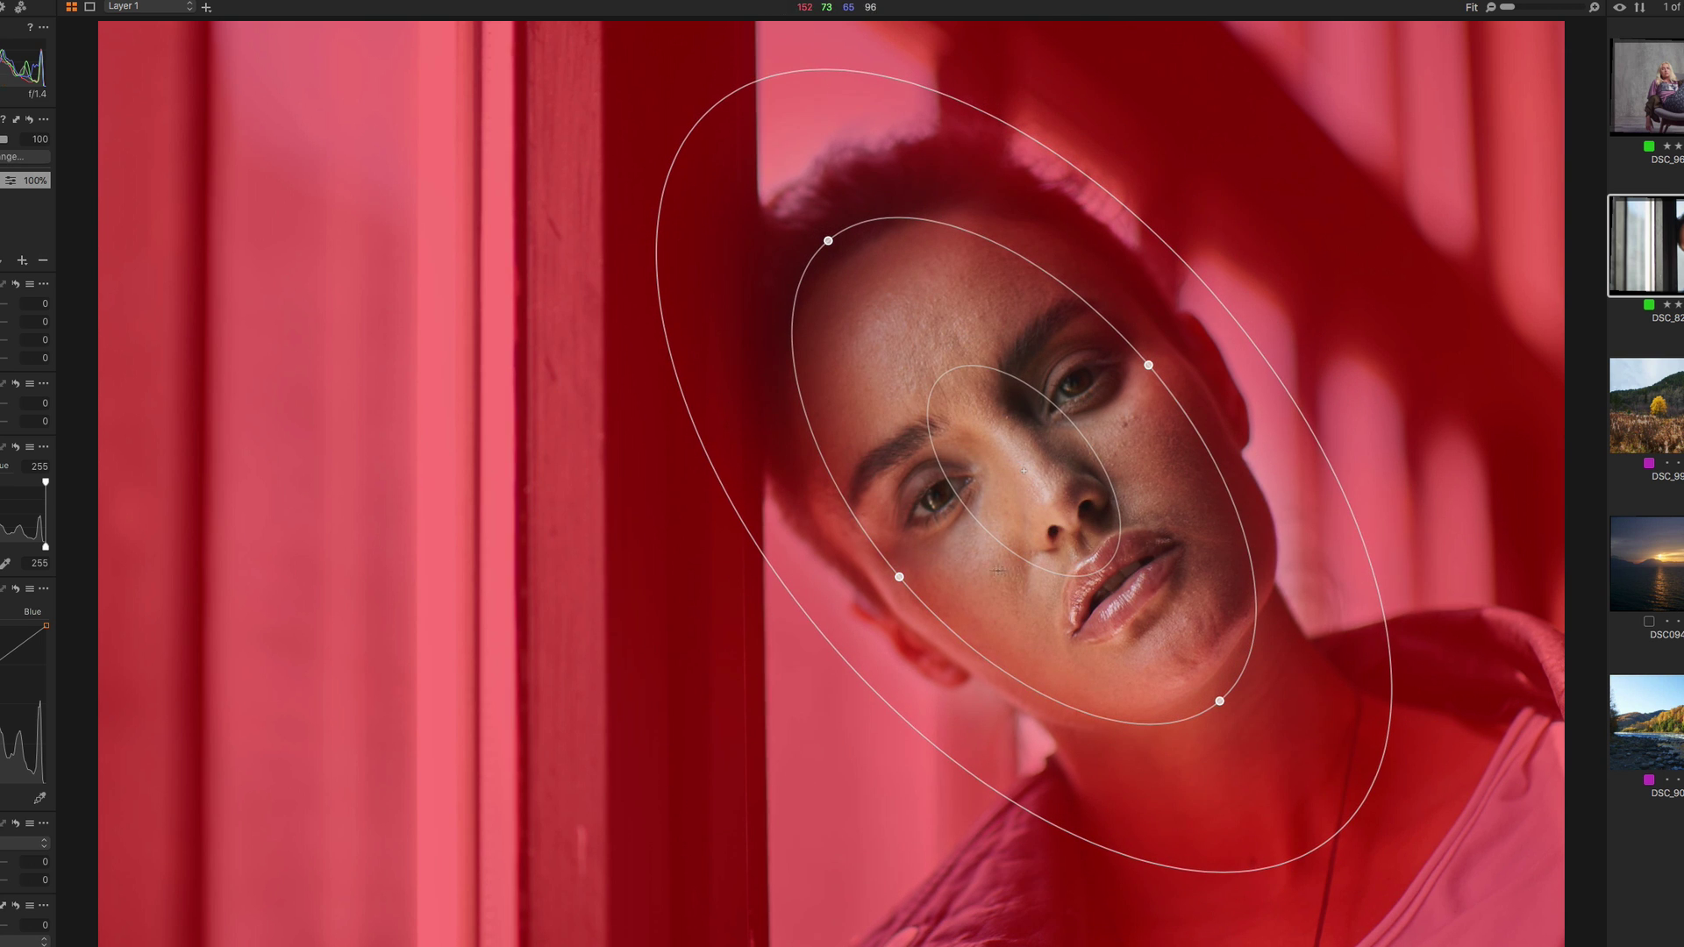
Switch the mask to Draw Mask Inside, redraw it over the face, then open DSC_9967
{"action": "right_click", "coordinate": [729, 443]}
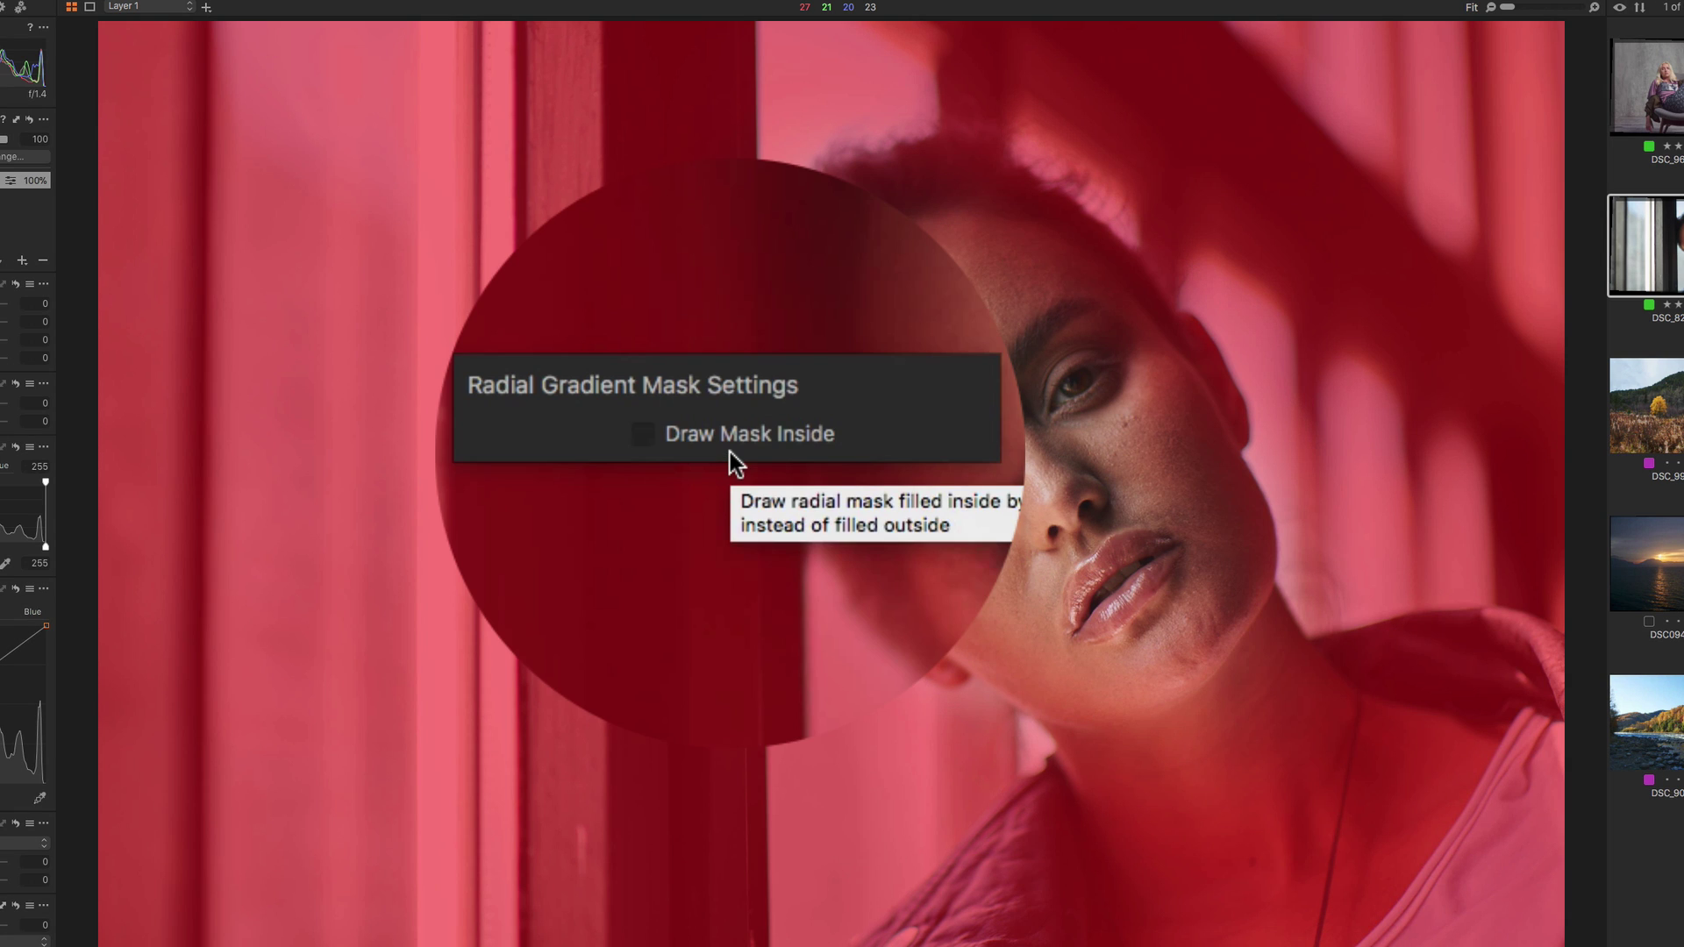
{"action": "left_click", "coordinate": [724, 444]}
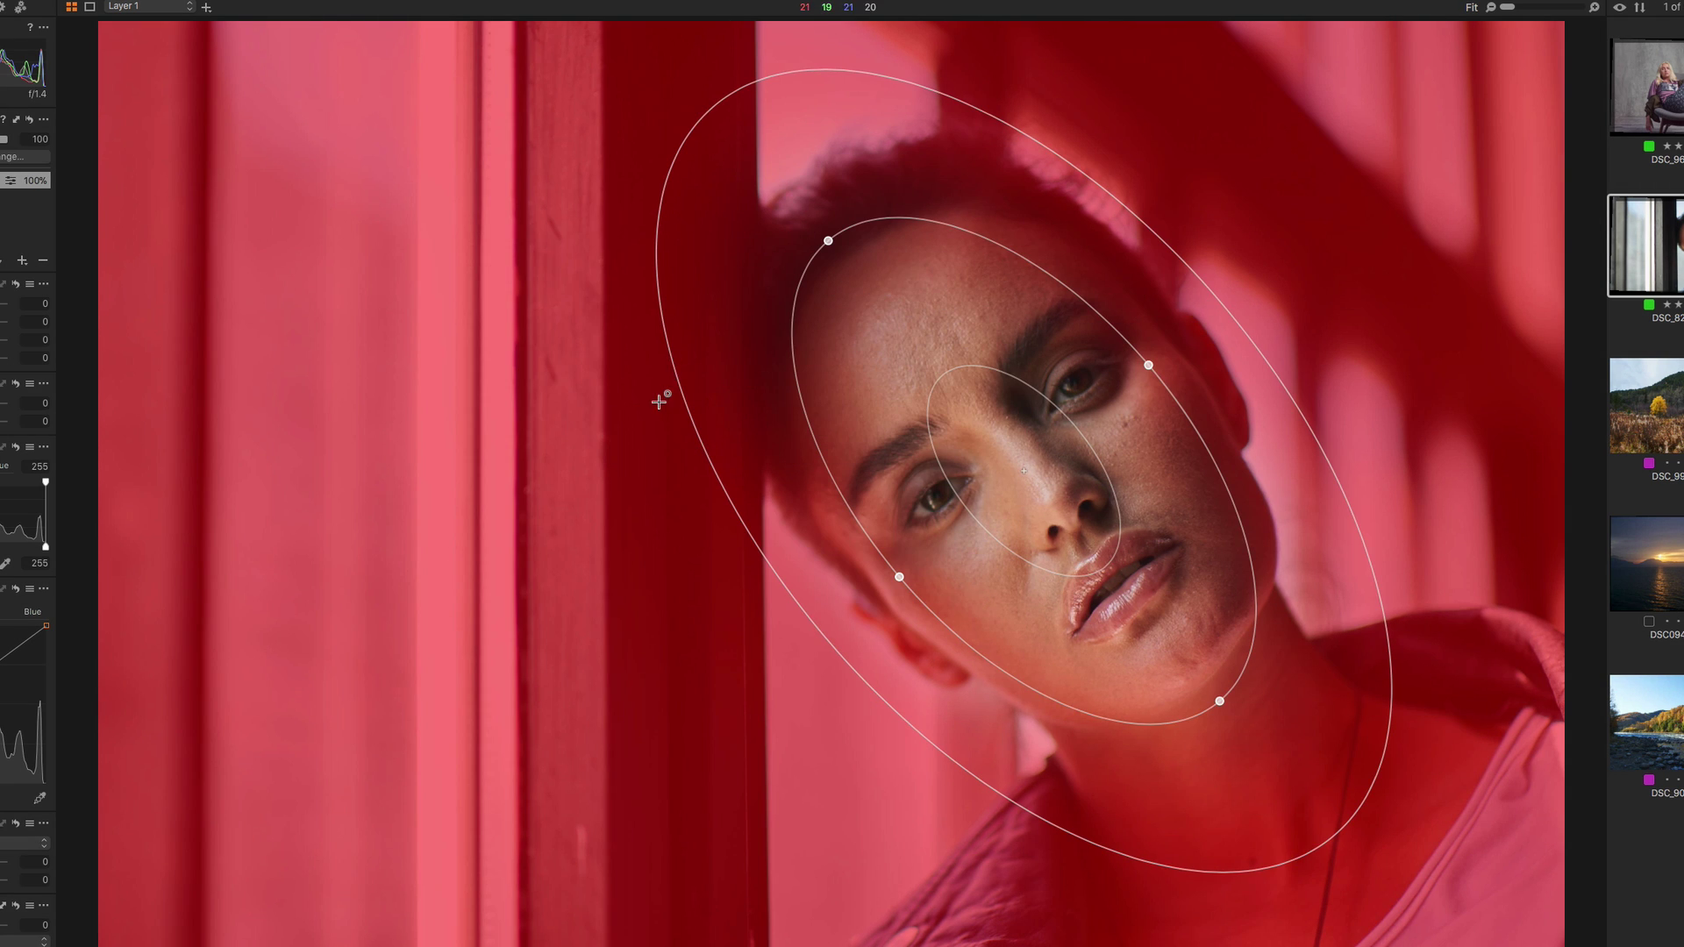
{"action": "left_click_drag", "start_coordinate": [658, 402], "coordinate": [957, 575]}
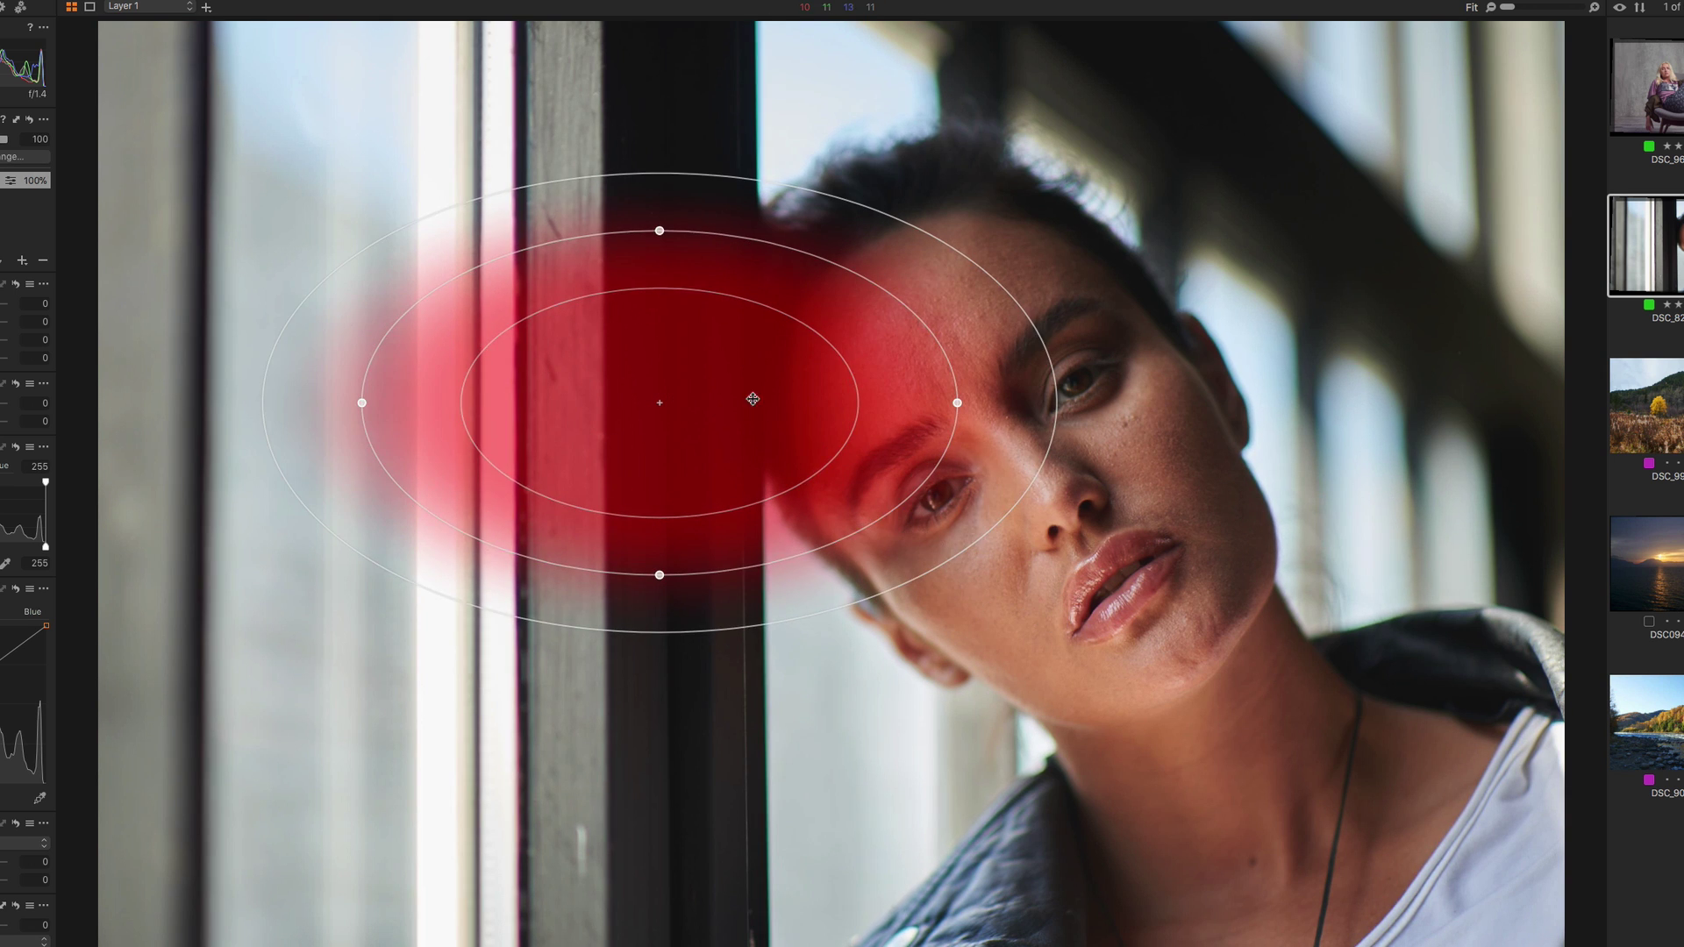
{"action": "left_click_drag", "start_coordinate": [752, 399], "coordinate": [1123, 474]}
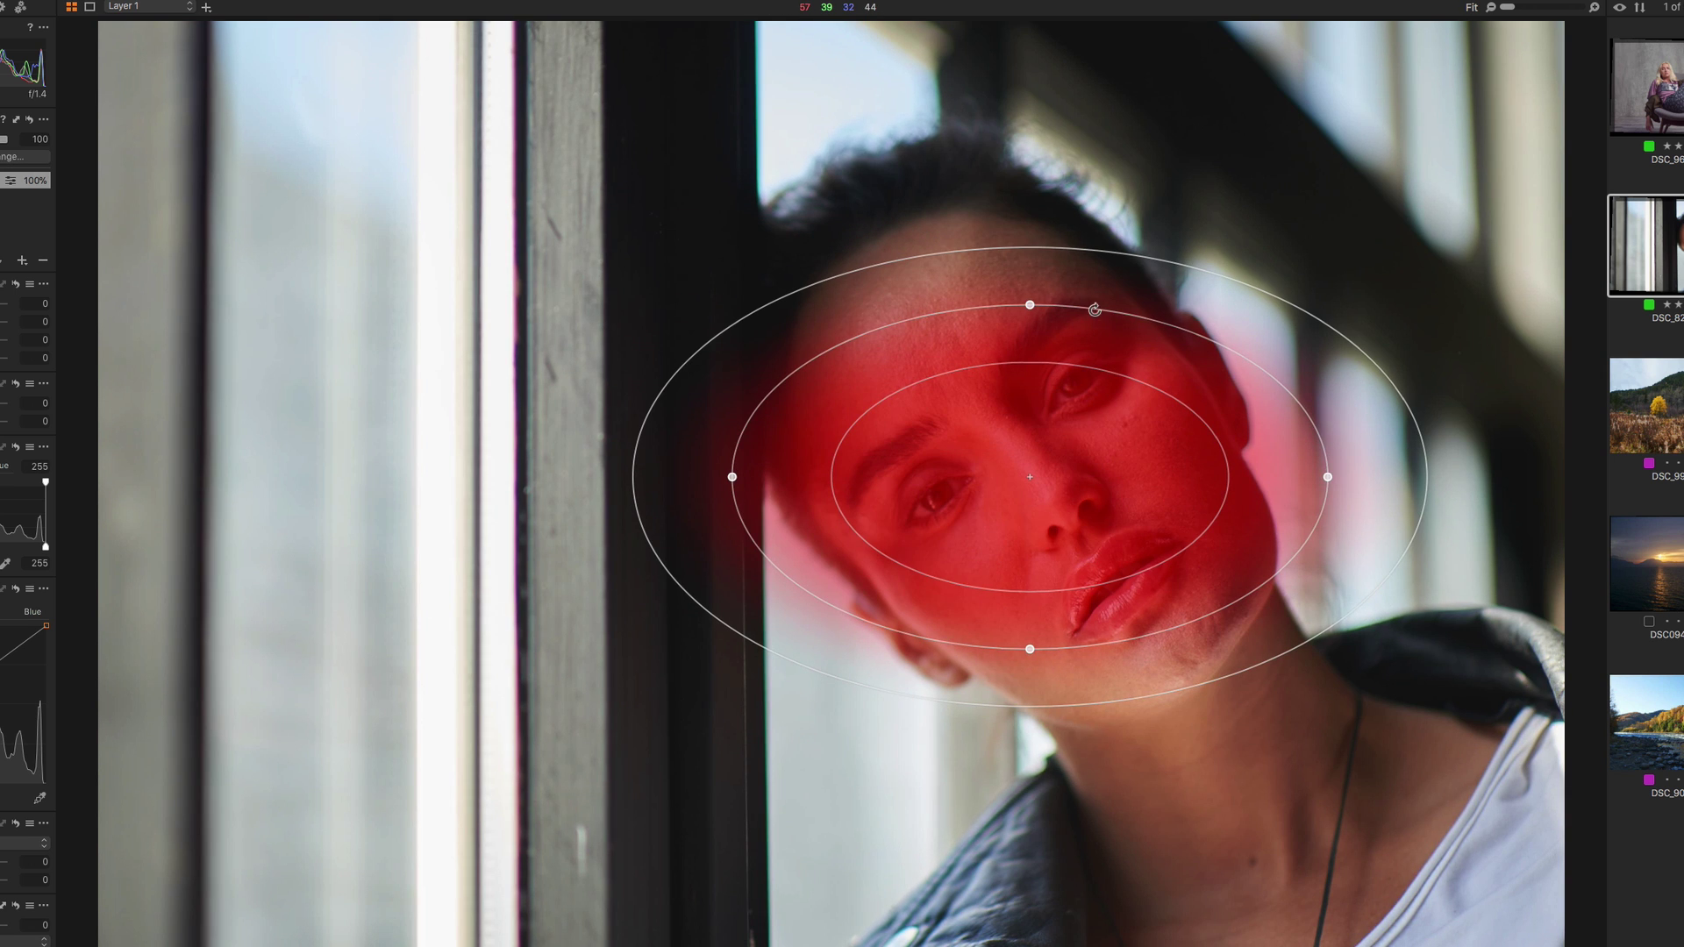
{"action": "left_click_drag", "start_coordinate": [1096, 312], "coordinate": [1177, 349]}
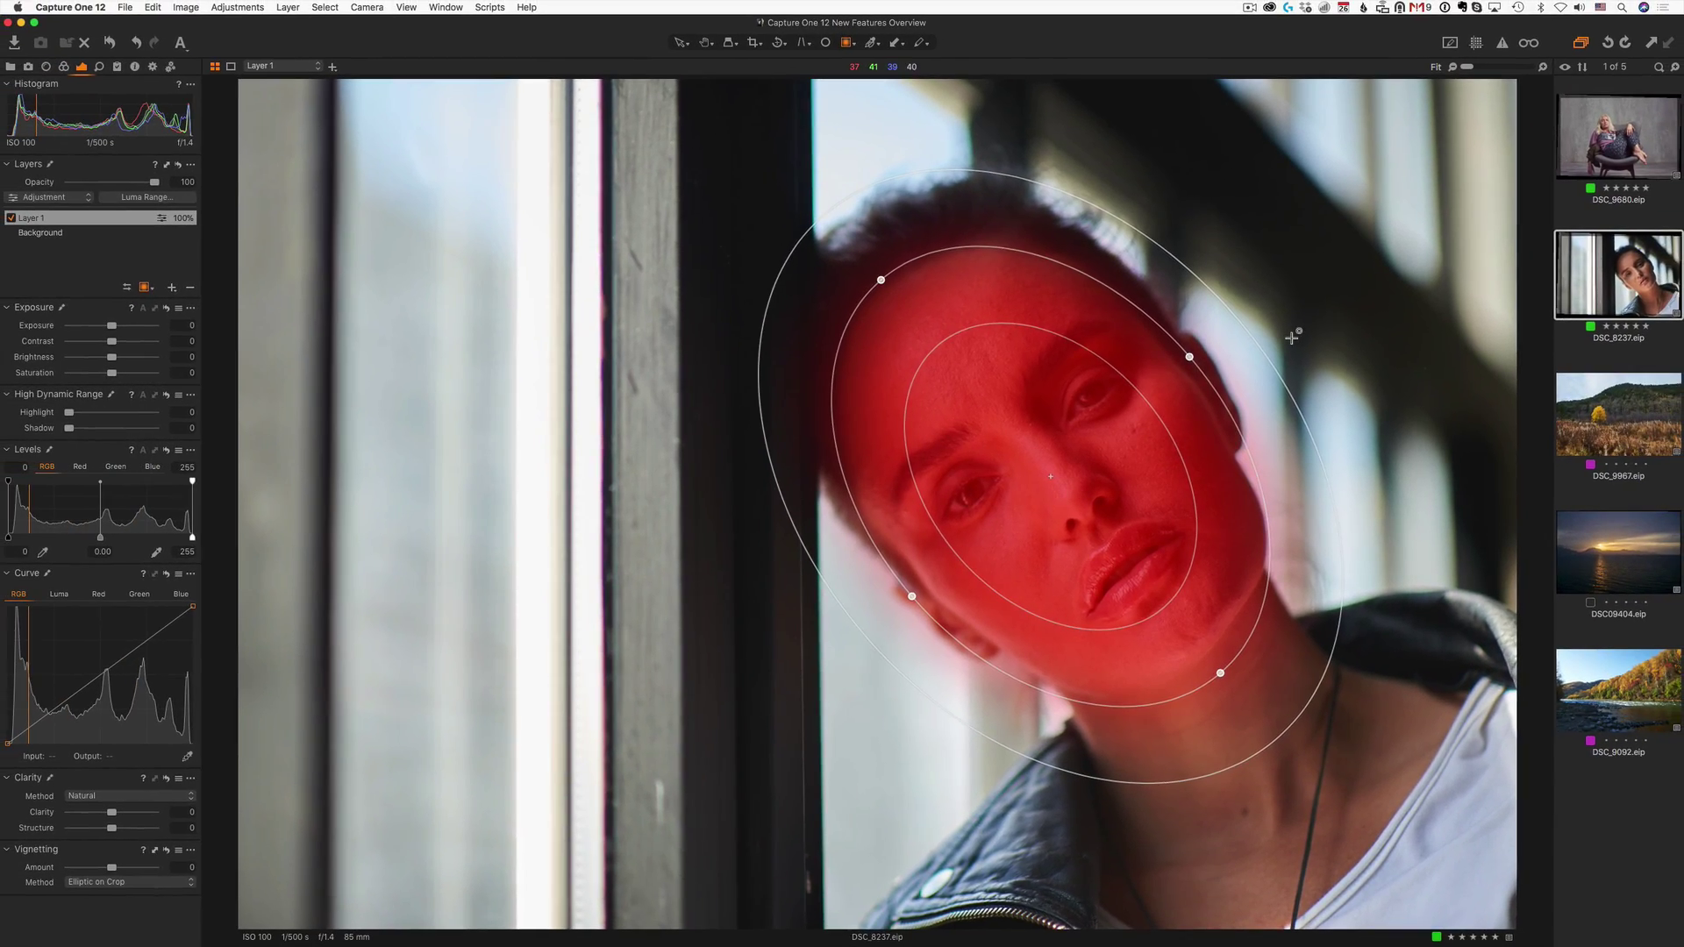
{"action": "left_click", "coordinate": [1605, 408]}
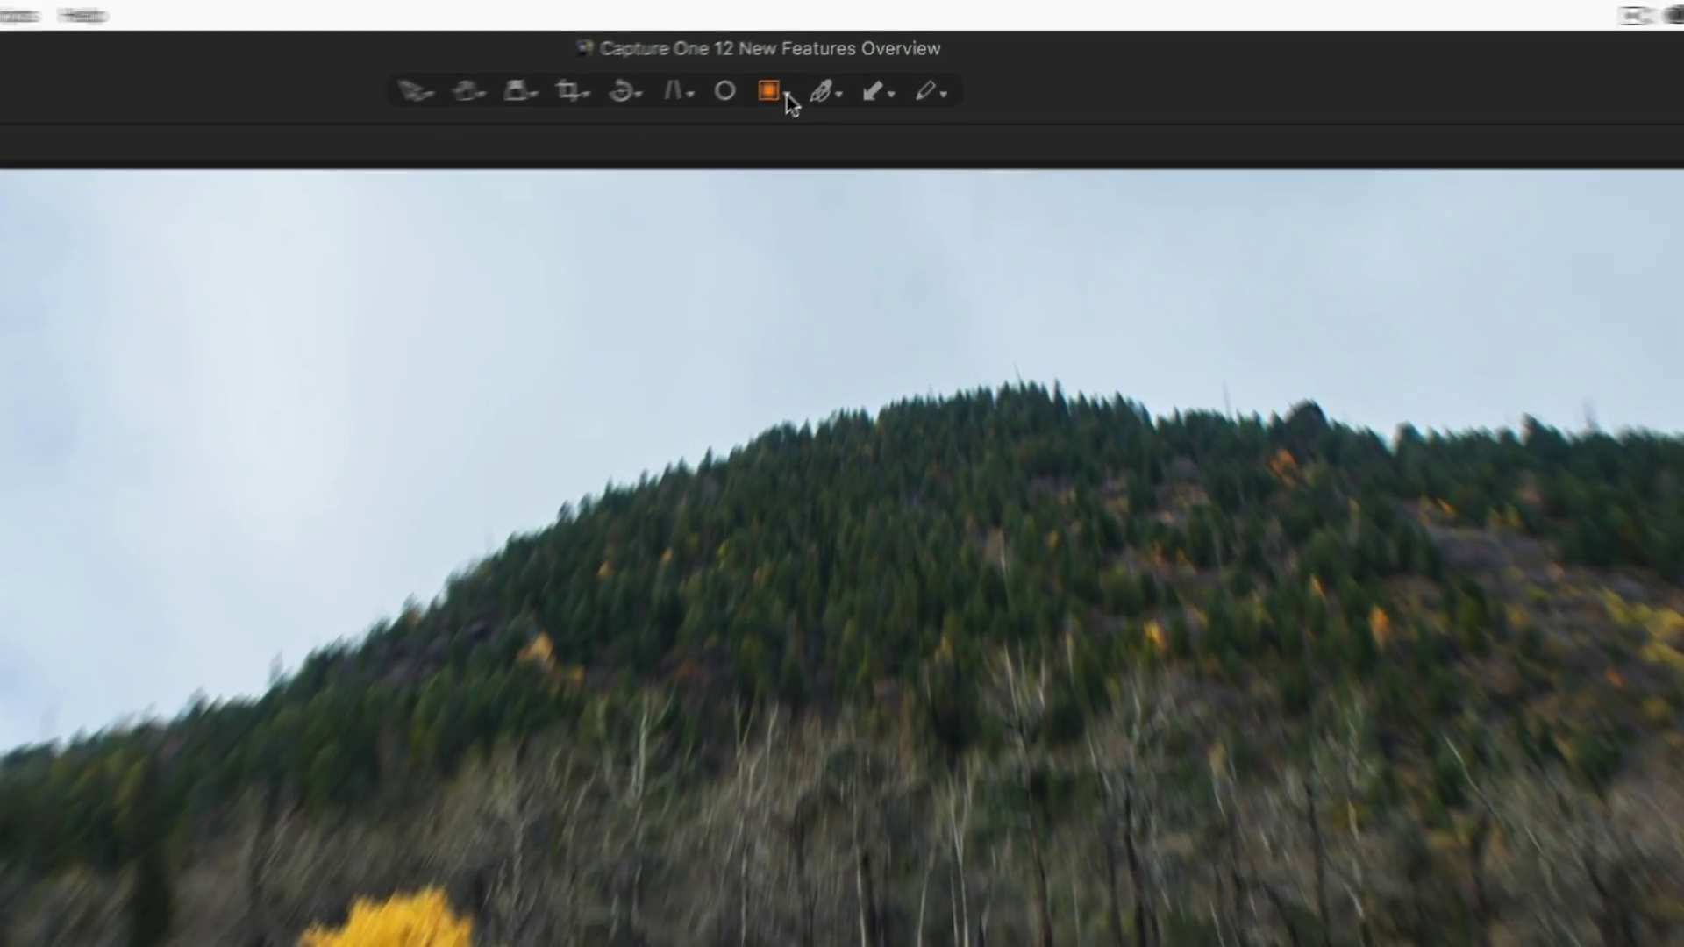
Draw a linear gradient mask on DSC_9967, angled diagonally over sky and upper hillside
{"action": "left_click", "coordinate": [854, 44]}
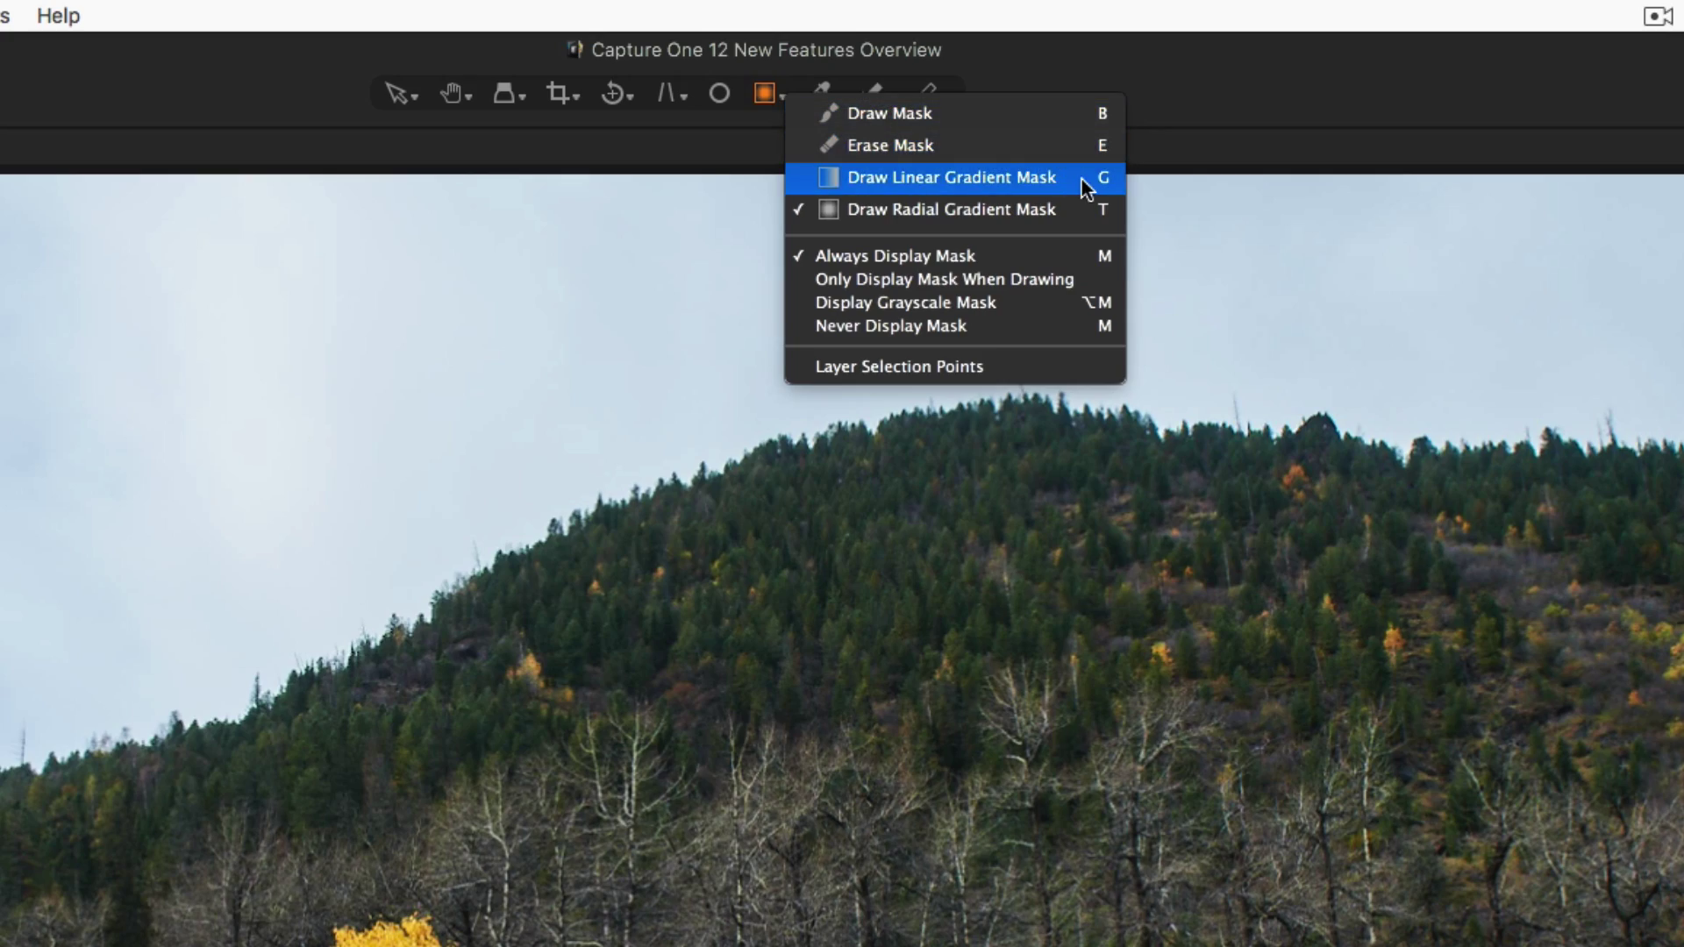
{"action": "left_click", "coordinate": [951, 177]}
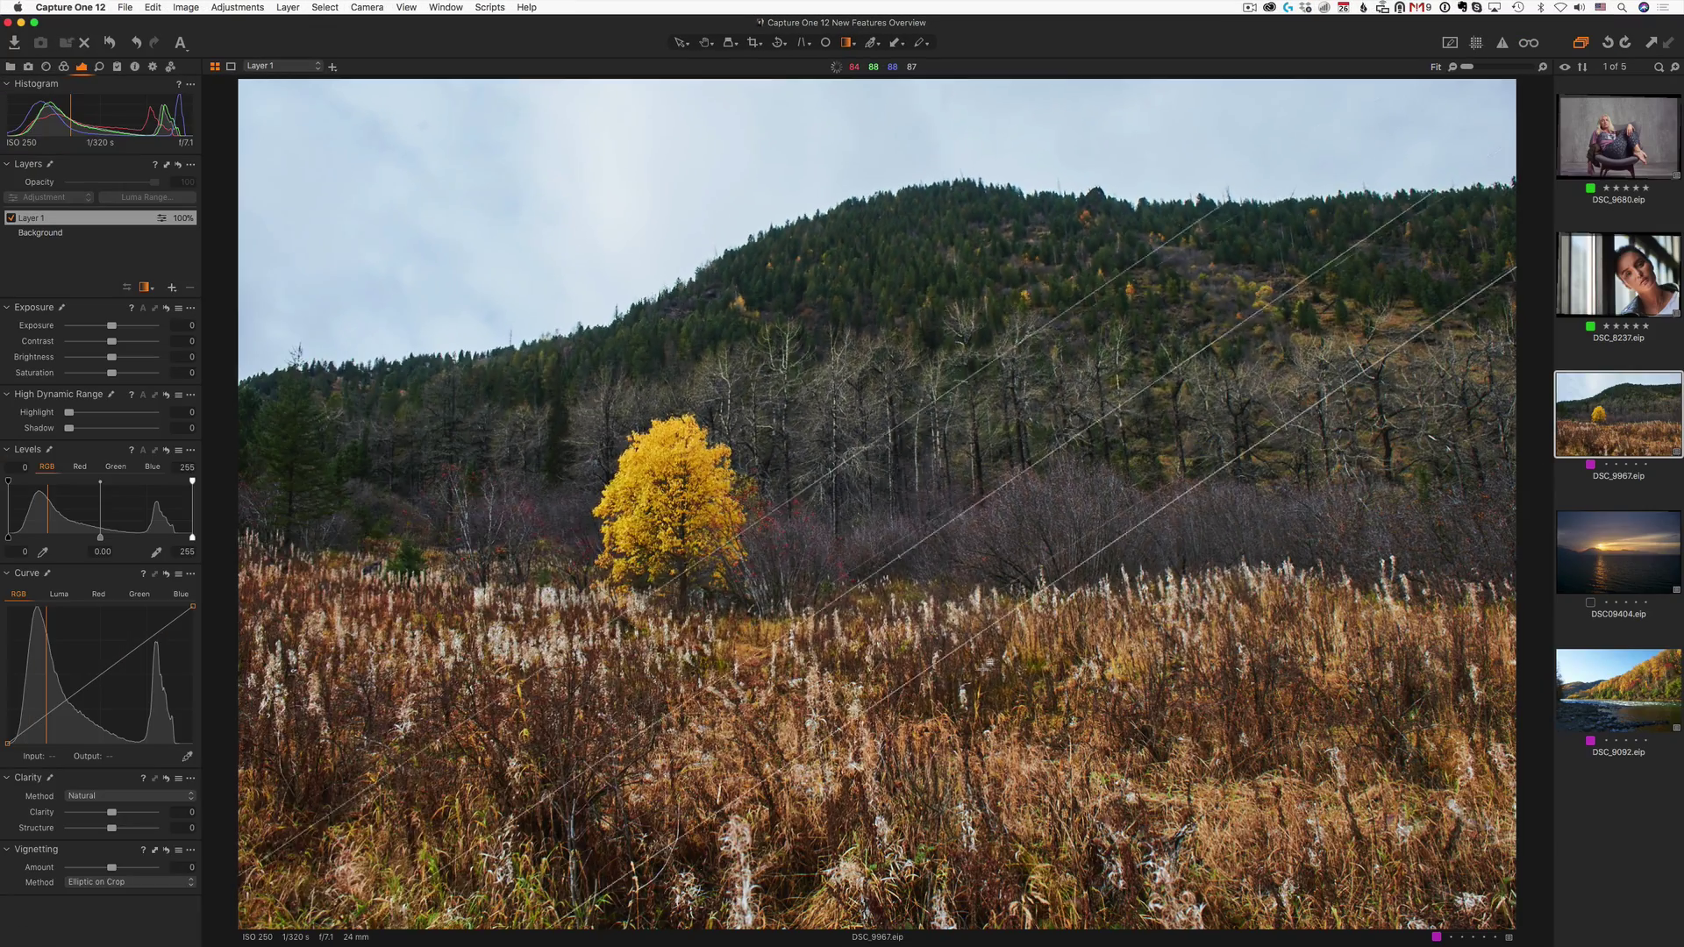
{"action": "left_click_drag", "start_coordinate": [986, 664], "coordinate": [947, 602]}
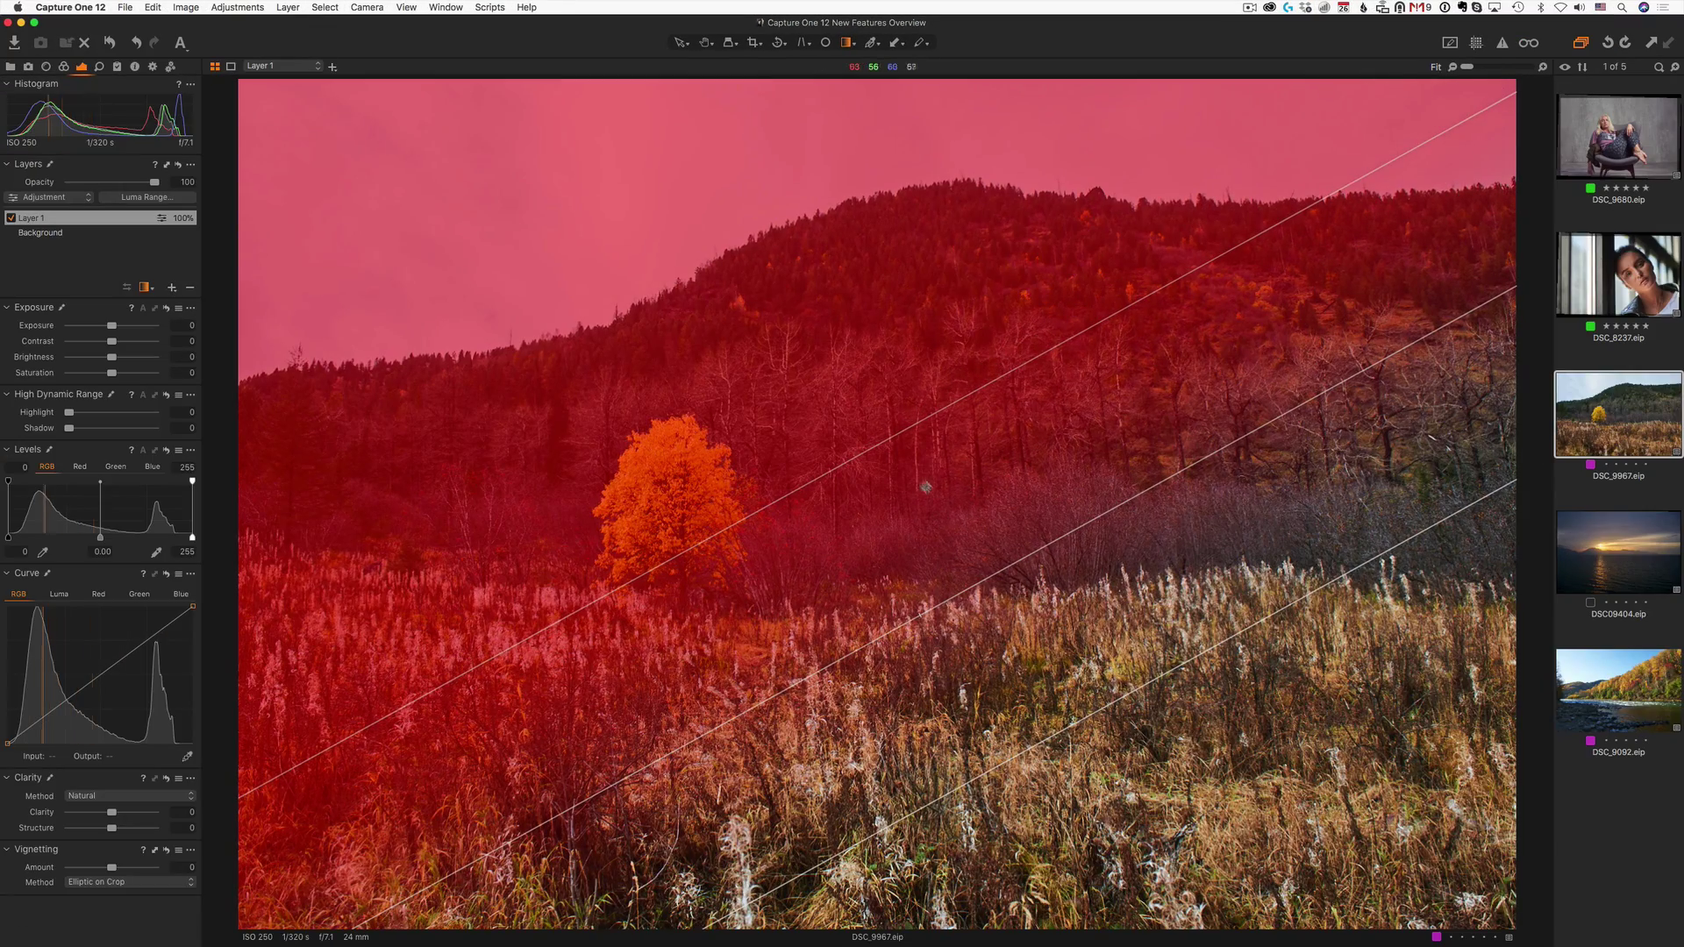
{"action": "left_click_drag", "start_coordinate": [892, 437], "coordinate": [1006, 570]}
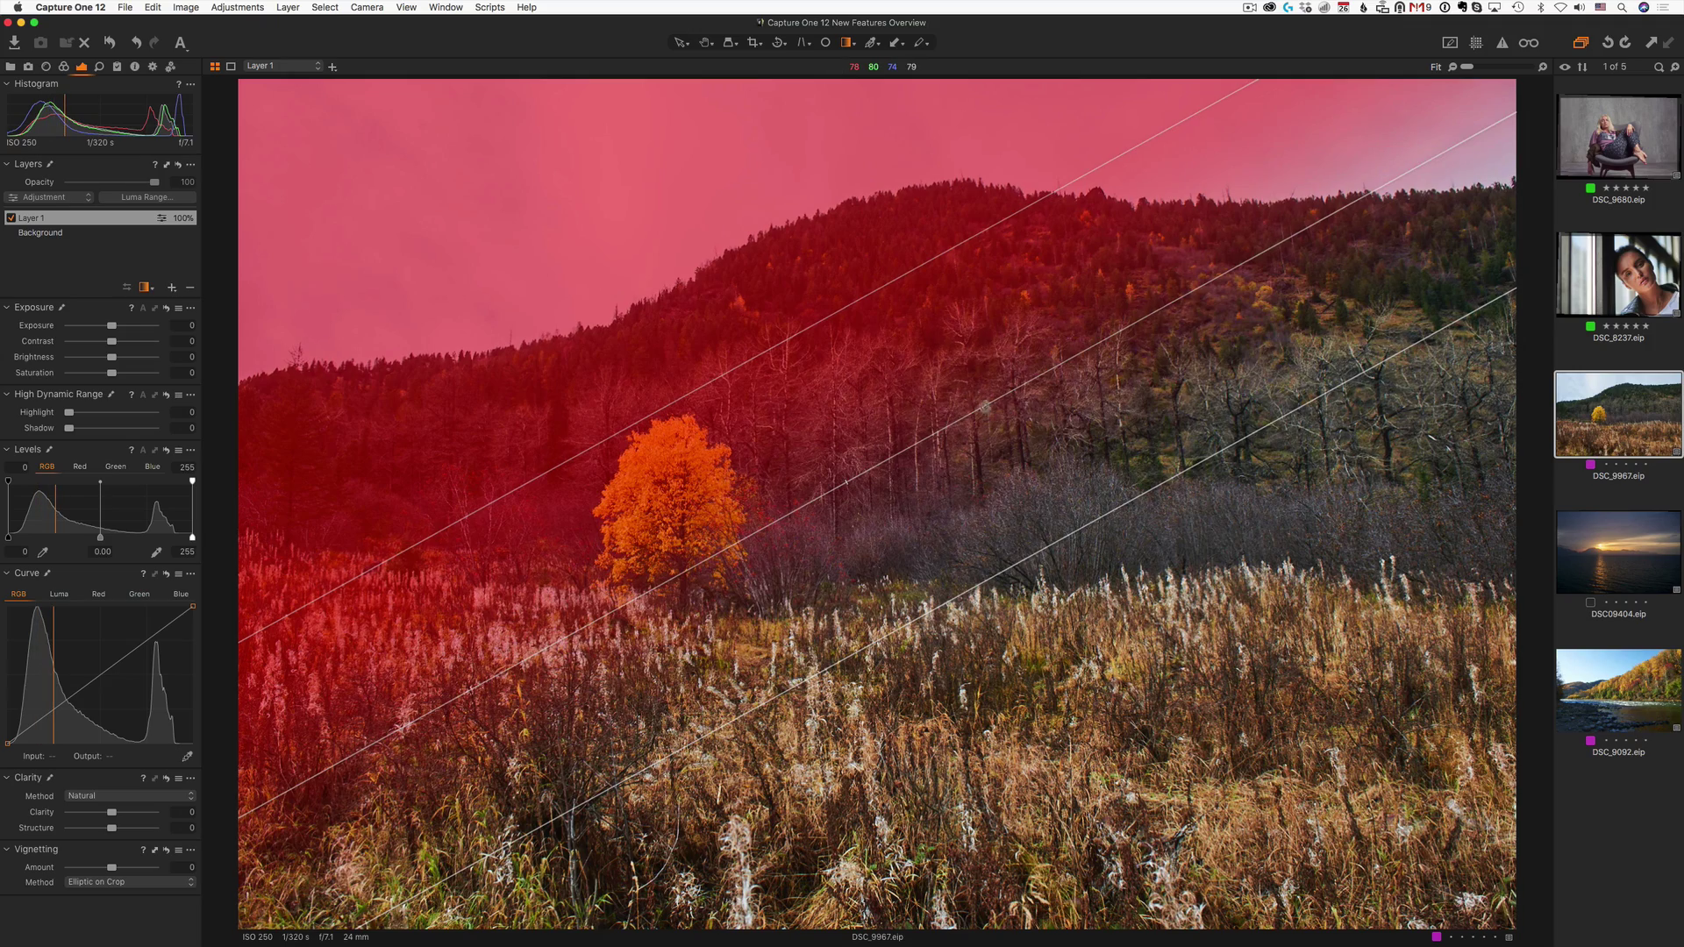
{"action": "left_click_drag", "start_coordinate": [990, 410], "coordinate": [909, 425]}
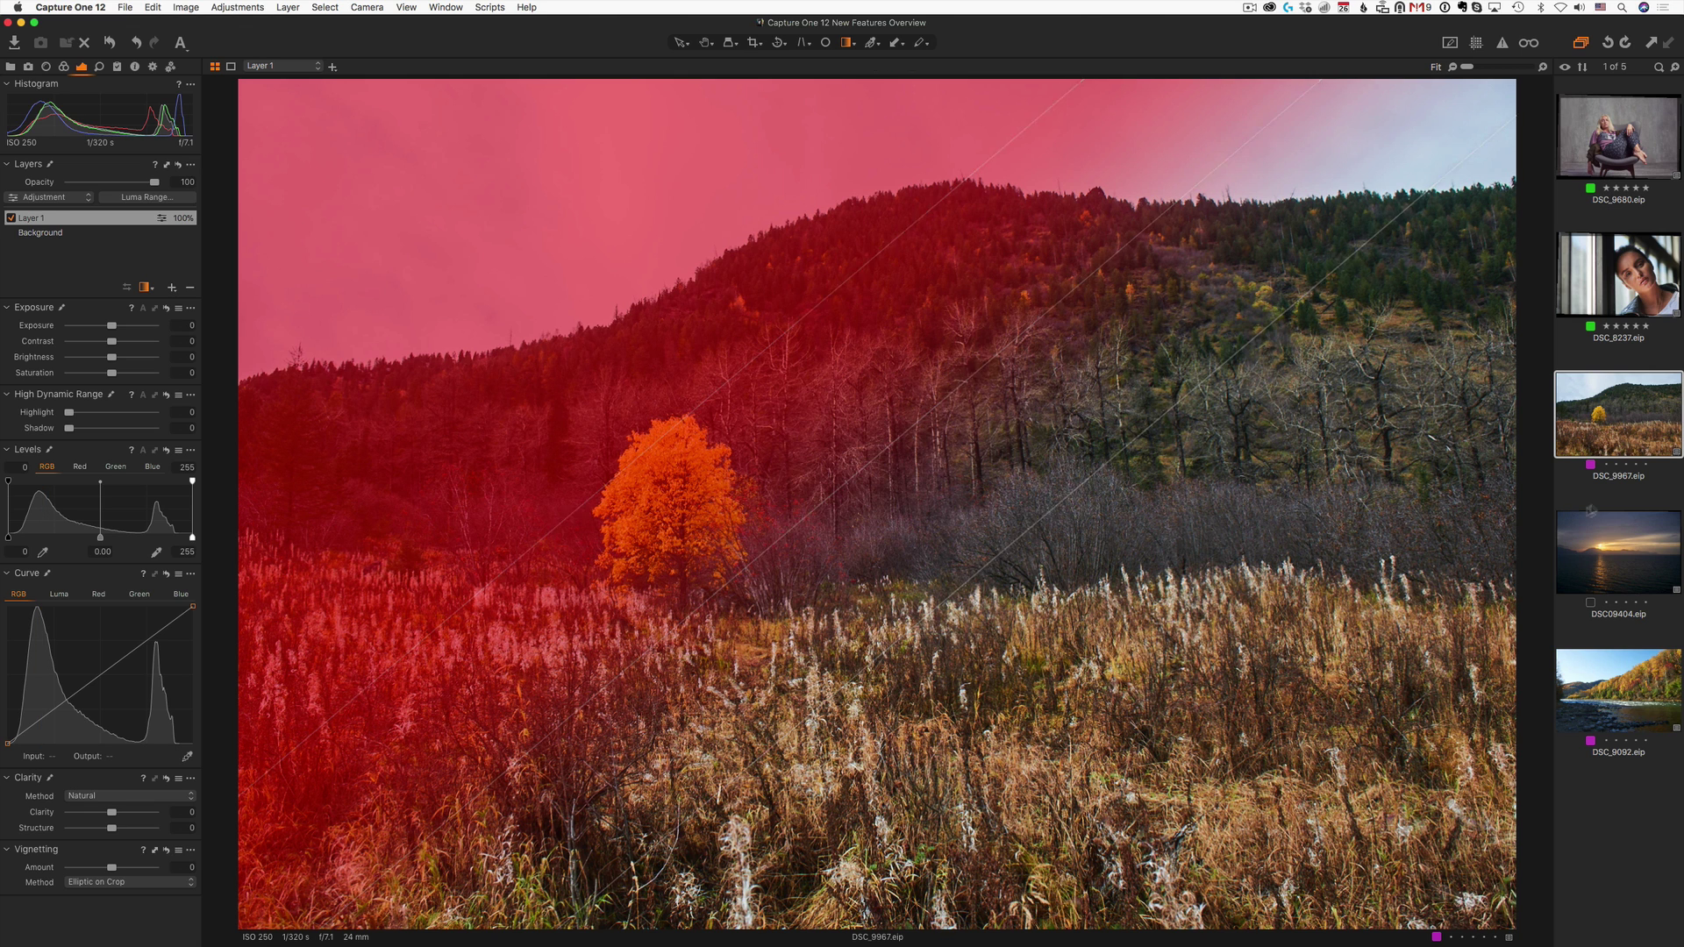
Open DSC09404 and place a widened, rotated linear gradient covering the sky, fading into the sea
{"action": "left_click", "coordinate": [1610, 555]}
{"action": "left_click_drag", "start_coordinate": [918, 467], "coordinate": [918, 696]}
{"action": "left_click_drag", "start_coordinate": [926, 635], "coordinate": [926, 579]}
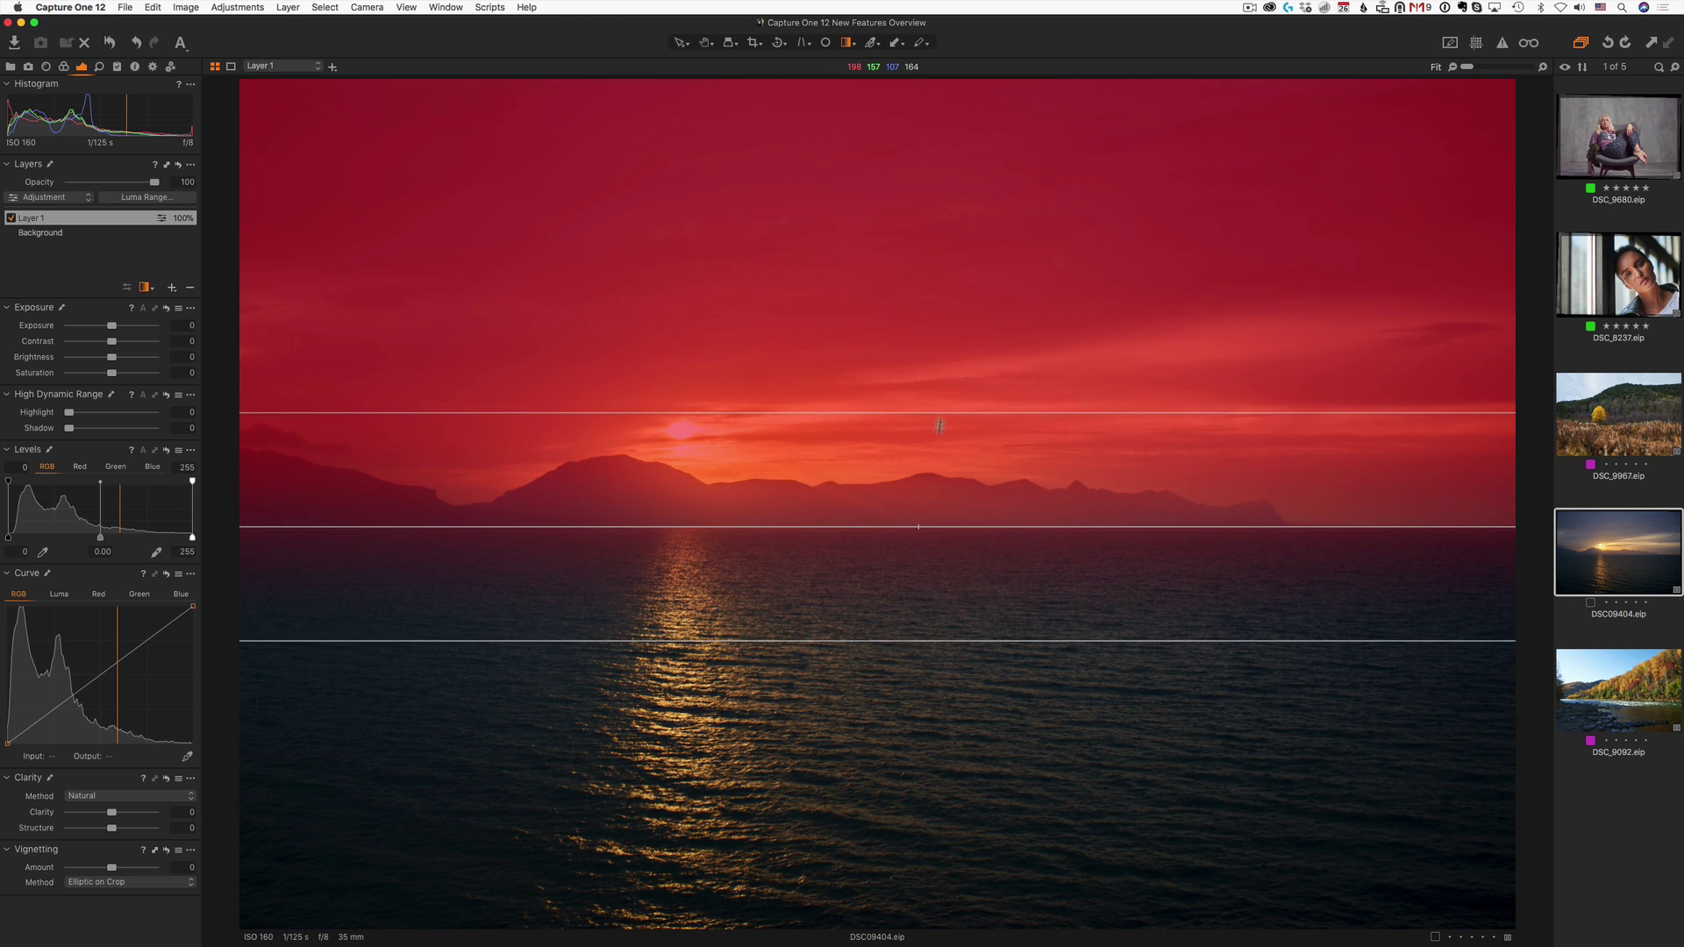
{"action": "left_click_drag", "start_coordinate": [941, 410], "coordinate": [973, 421]}
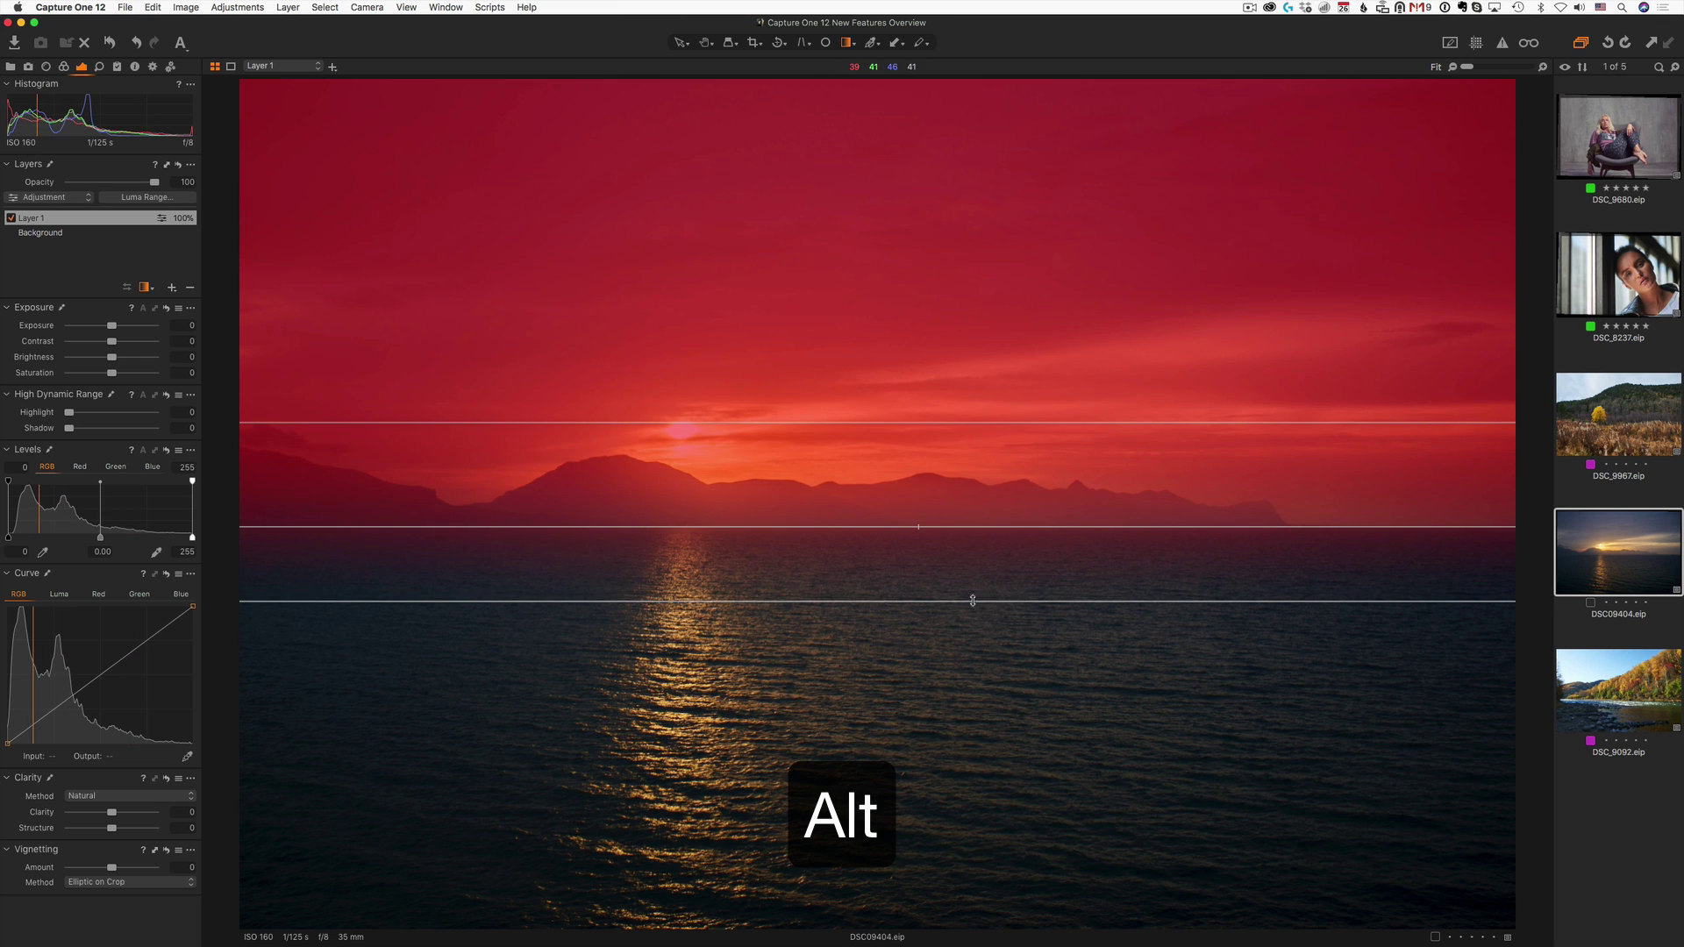
{"action": "mouse_move", "coordinate": [972, 600]}
{"action": "left_mouse_down"}
{"action": "mouse_move", "coordinate": [977, 766]}
{"action": "mouse_move", "coordinate": [975, 596]}
{"action": "left_mouse_up"}
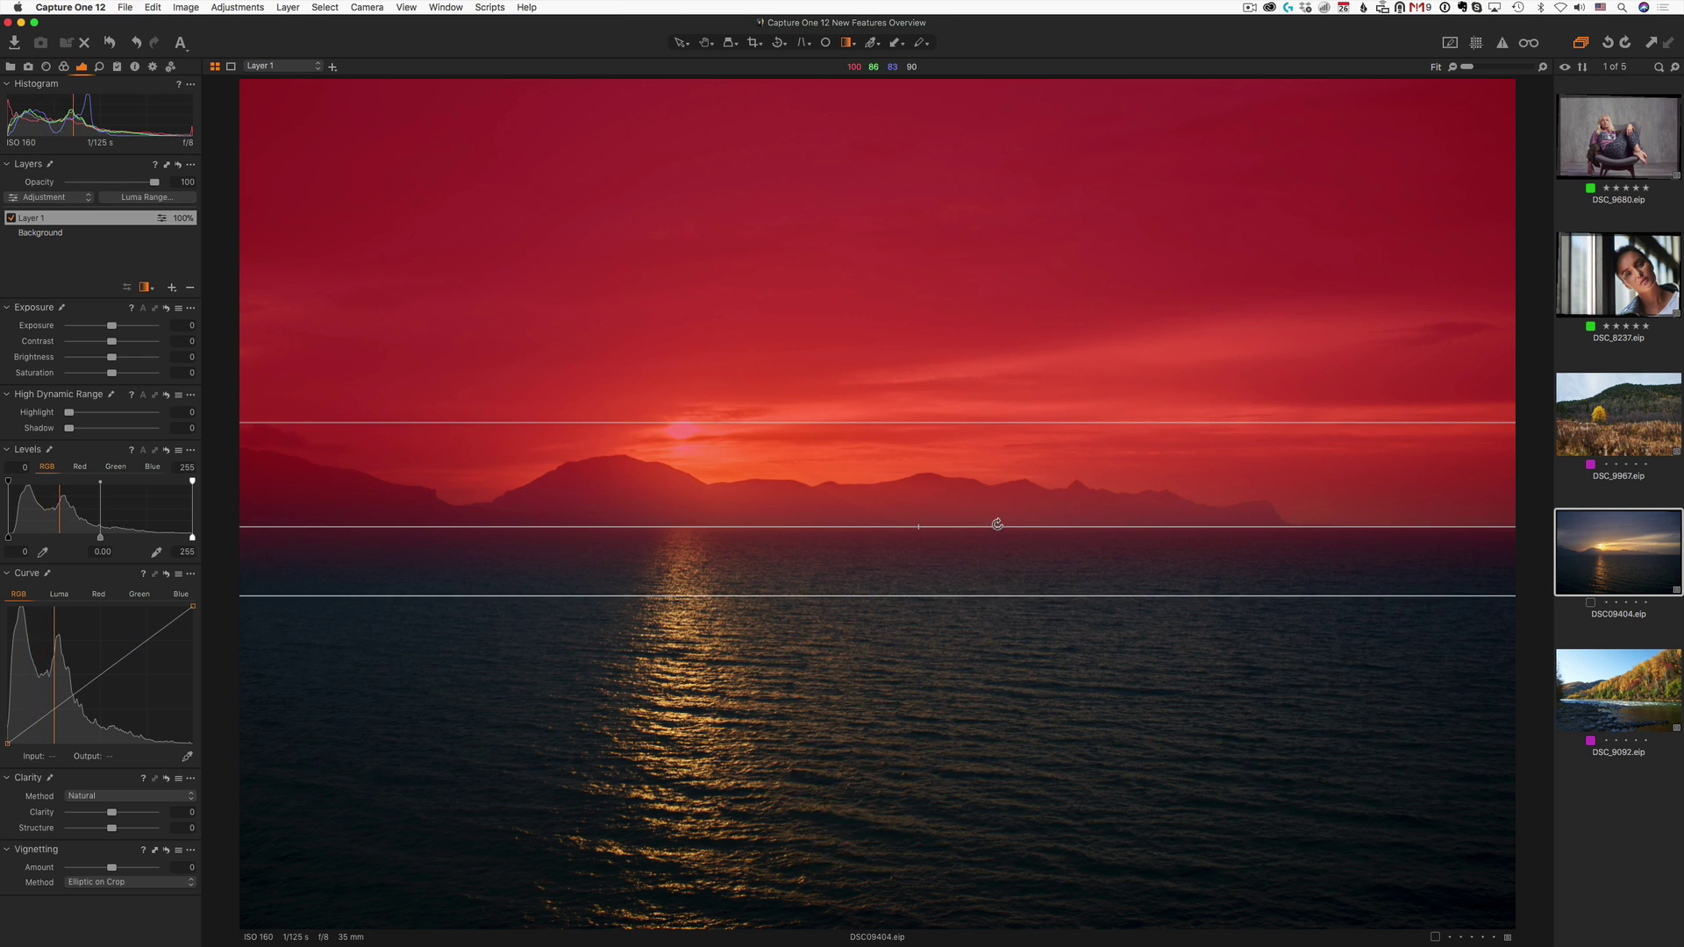
{"action": "left_click_drag", "start_coordinate": [998, 526], "coordinate": [795, 485]}
{"action": "key", "text": "shift"}
{"action": "left_click_drag", "start_coordinate": [811, 561], "coordinate": [1002, 520]}
{"action": "left_click_drag", "start_coordinate": [966, 209], "coordinate": [951, 333]}
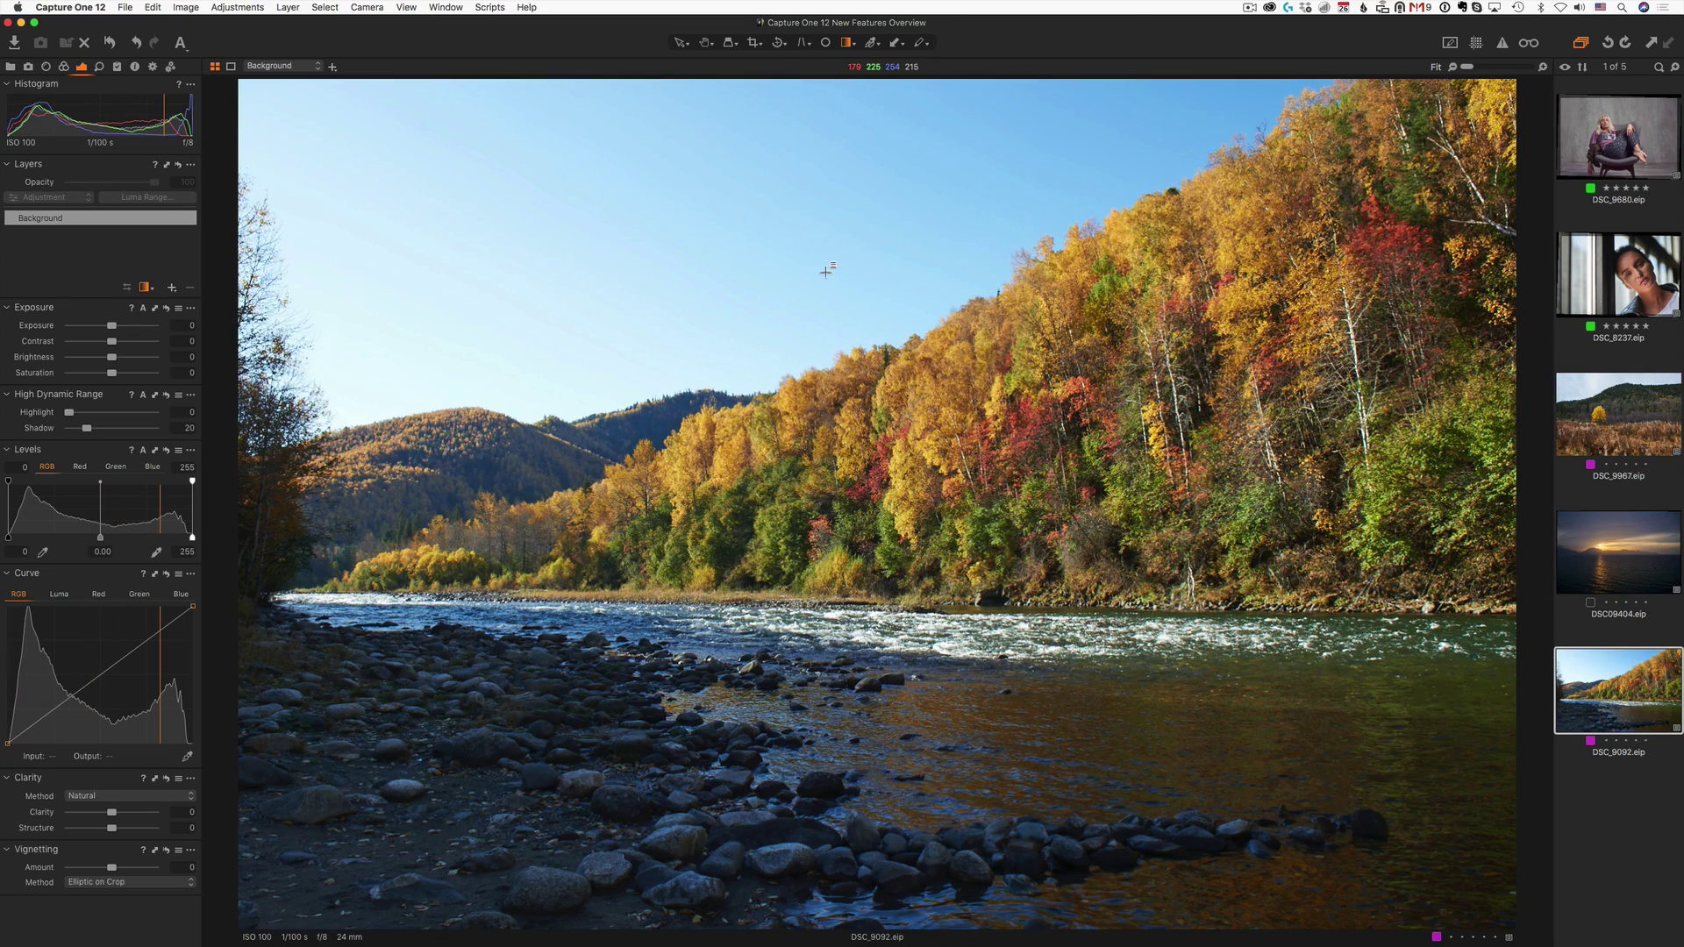
Draw a tilted linear gradient mask with a wide feather over the river photo's sky
{"action": "left_click_drag", "start_coordinate": [825, 271], "coordinate": [907, 446]}
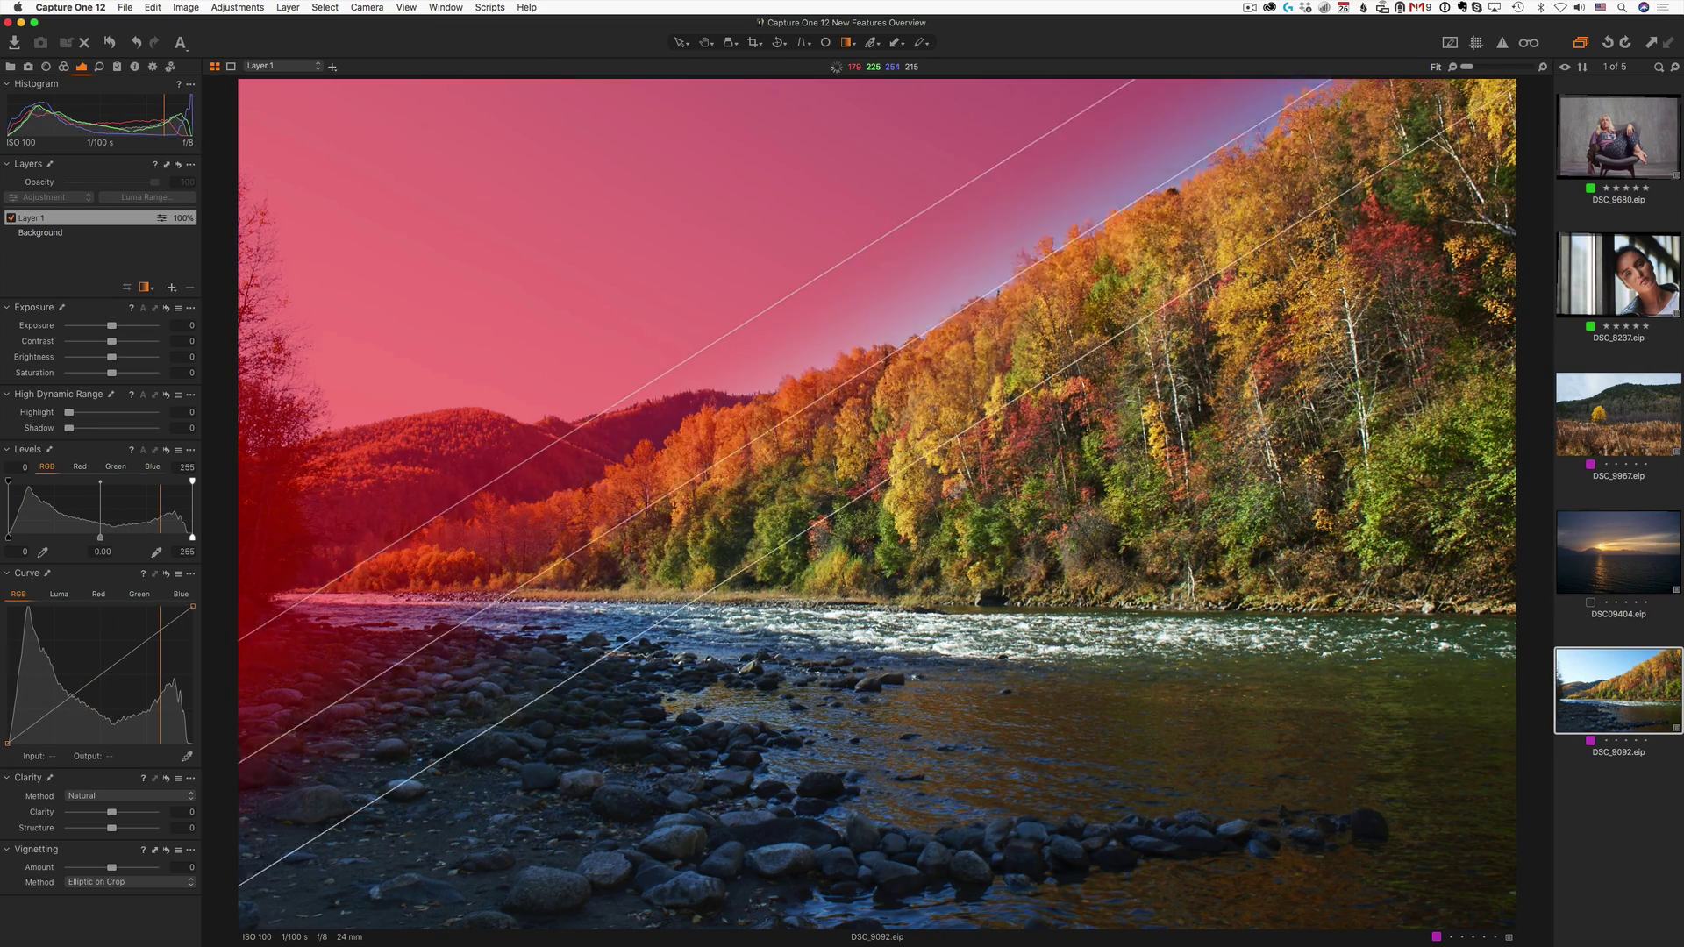
{"action": "left_click_drag", "start_coordinate": [998, 294], "coordinate": [920, 453]}
{"action": "left_click_drag", "start_coordinate": [827, 270], "coordinate": [802, 219]}
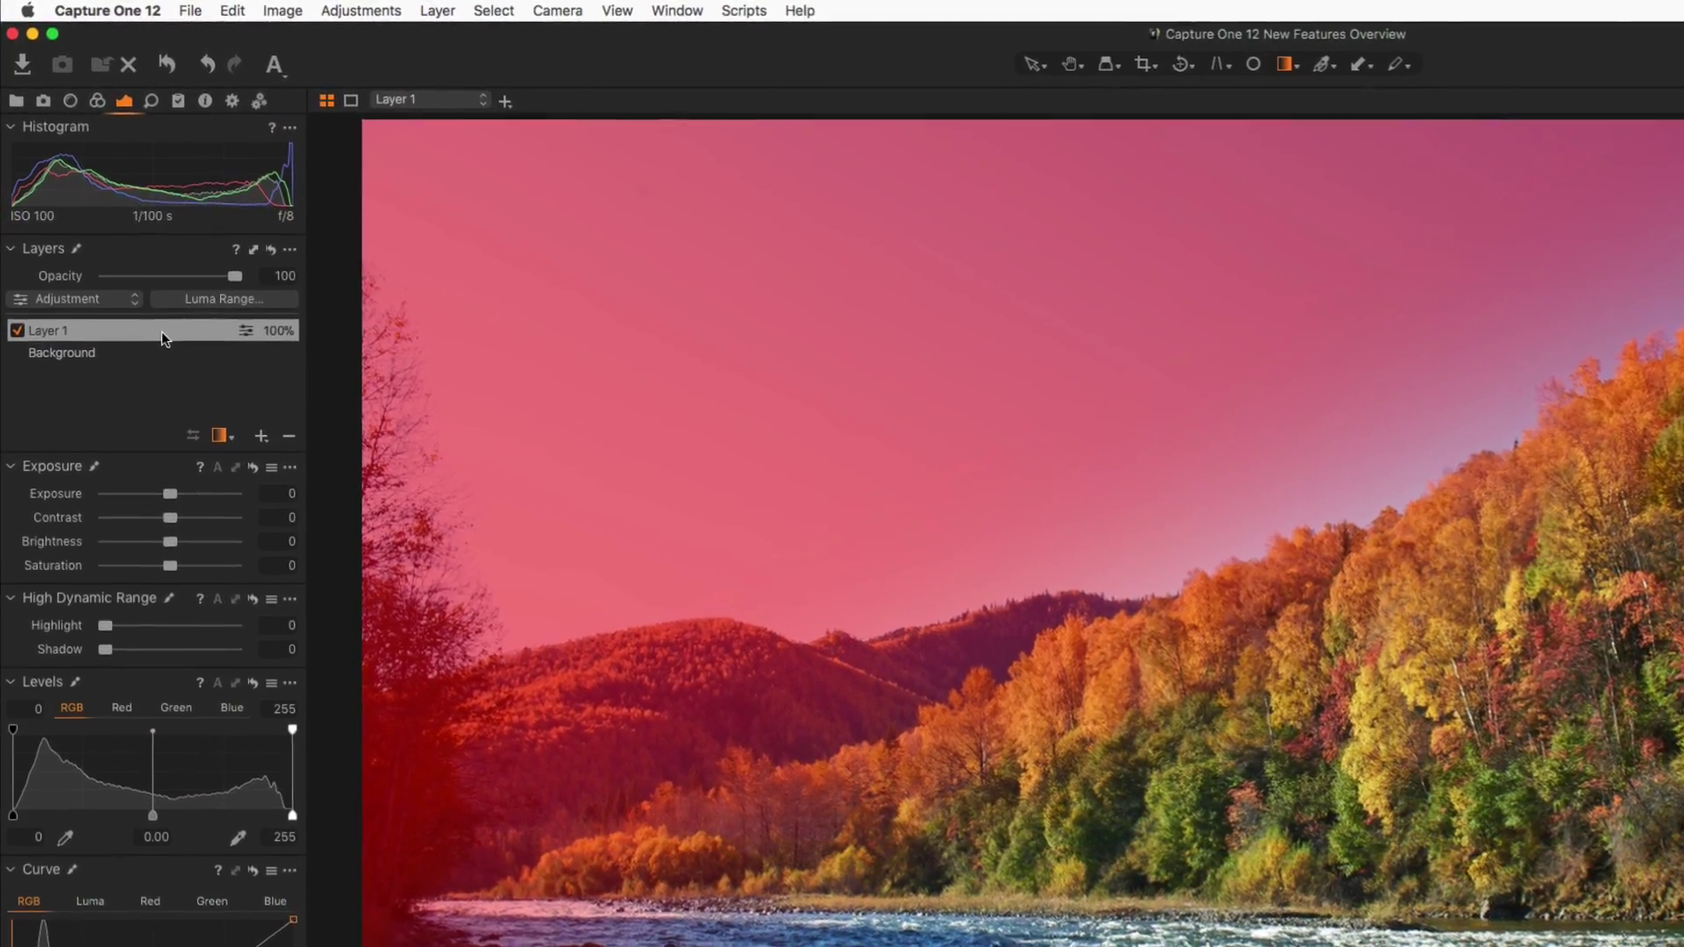
Rasterize Layer 1's mask, refine it at radius 300, and set Exposure to -1.08
{"action": "right_click", "coordinate": [164, 337]}
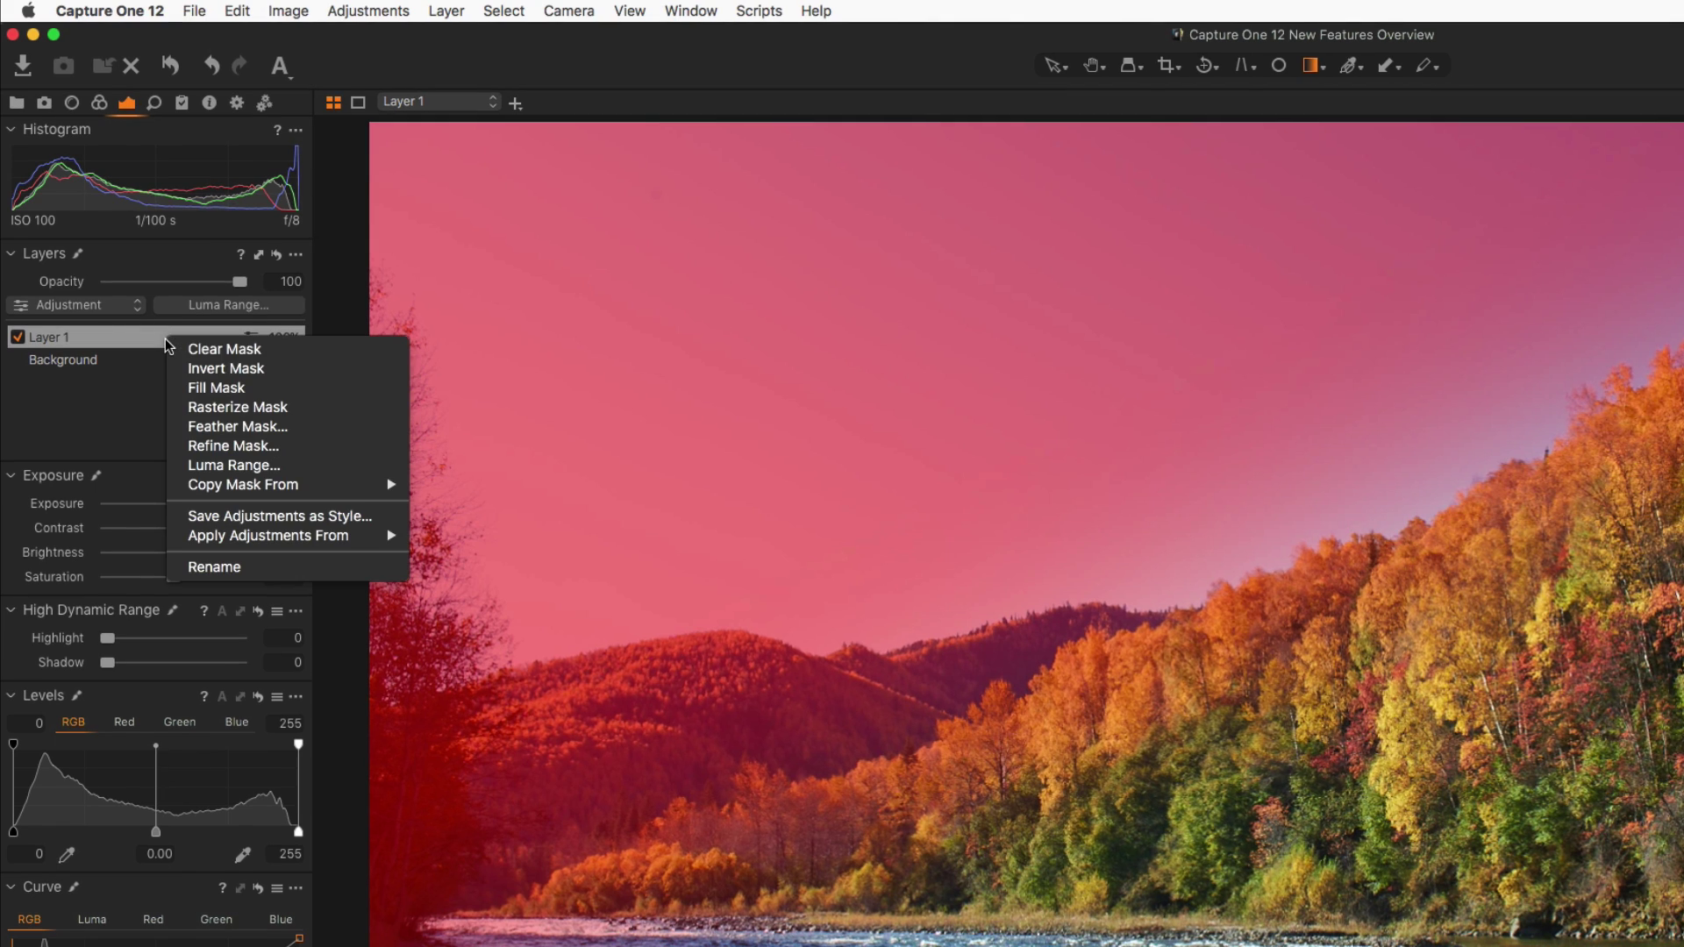
{"action": "left_click", "coordinate": [326, 415]}
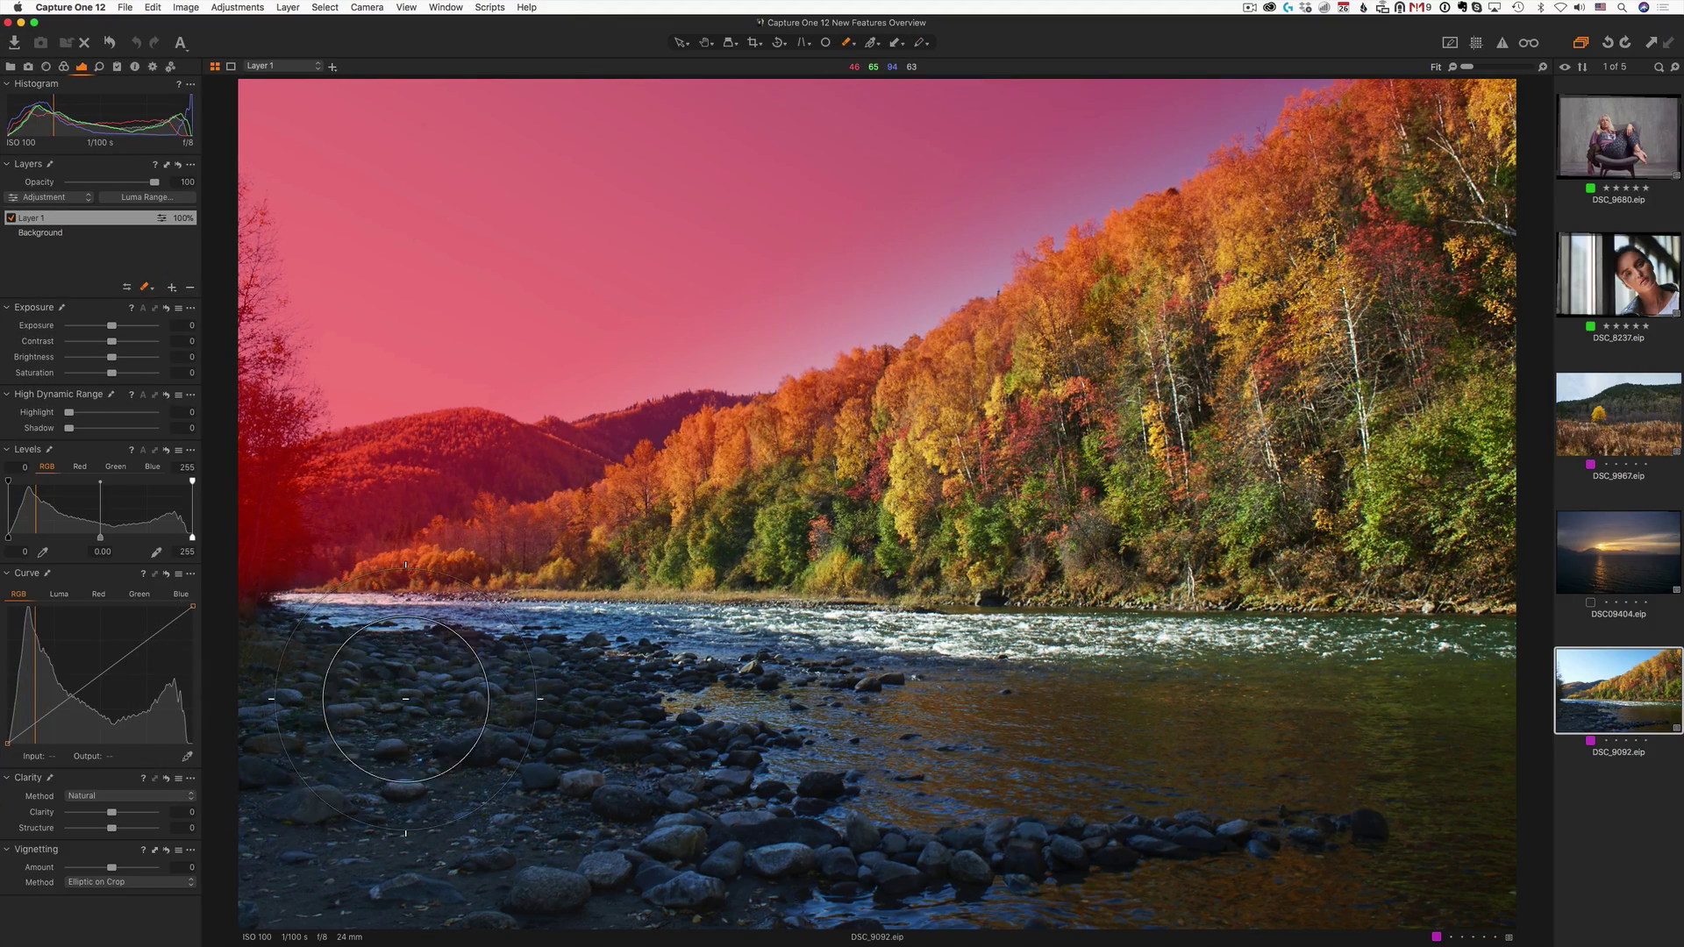
{"action": "right_click", "coordinate": [256, 254]}
{"action": "left_click", "coordinate": [255, 289]}
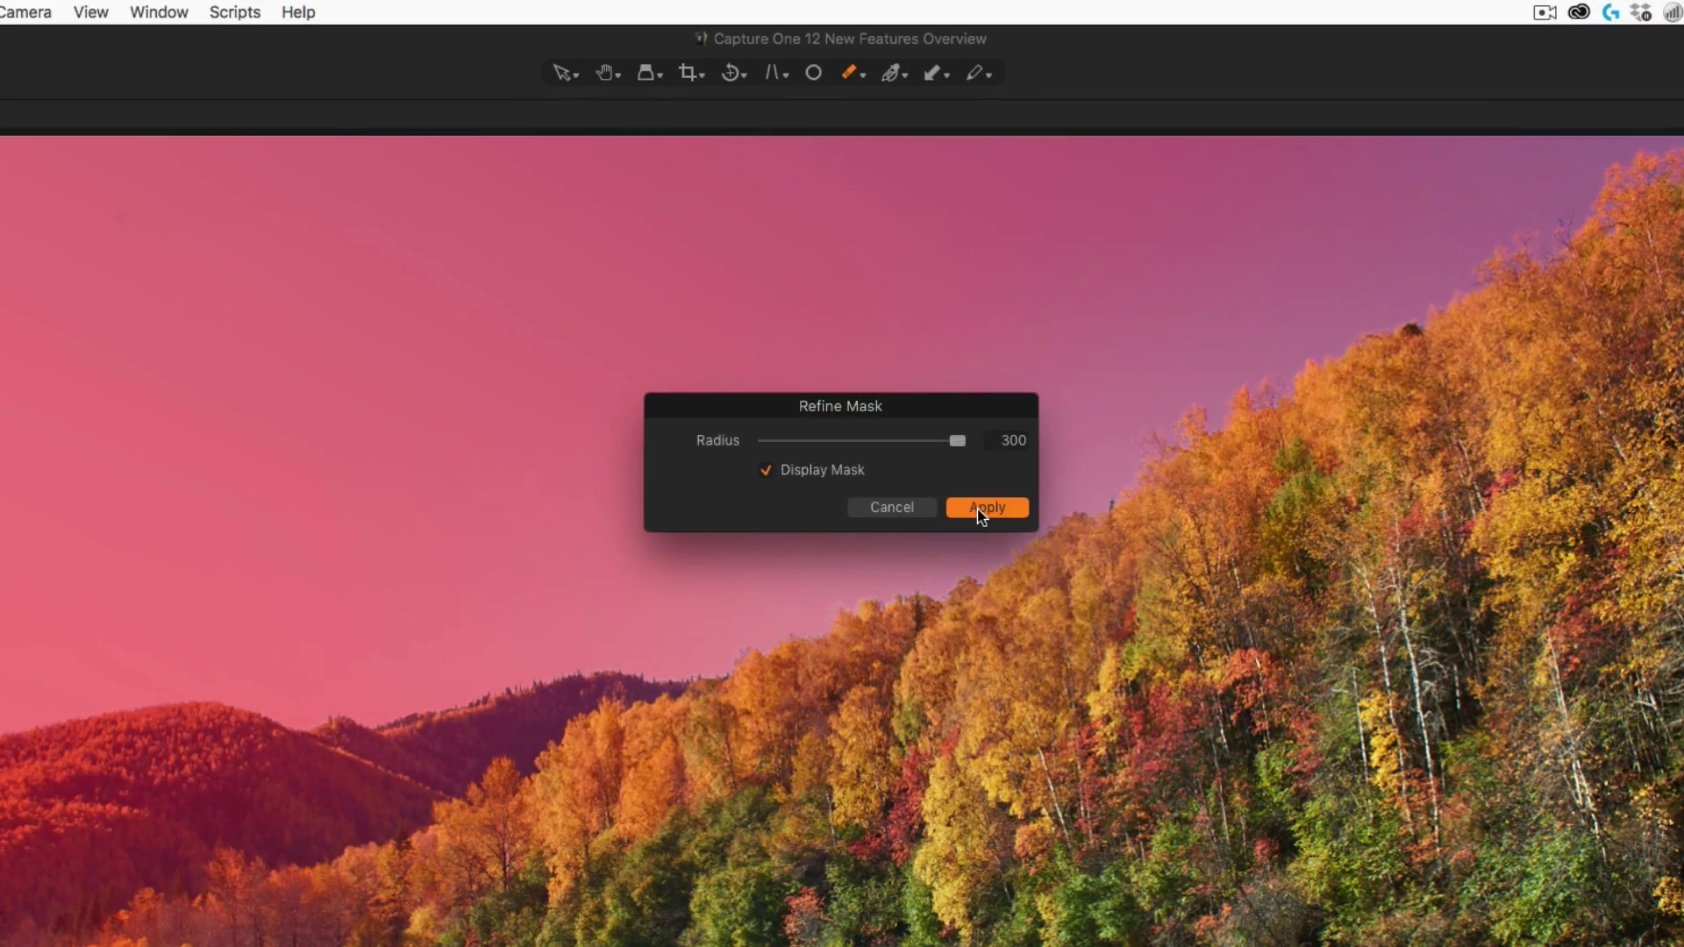
{"action": "left_click", "coordinate": [986, 508]}
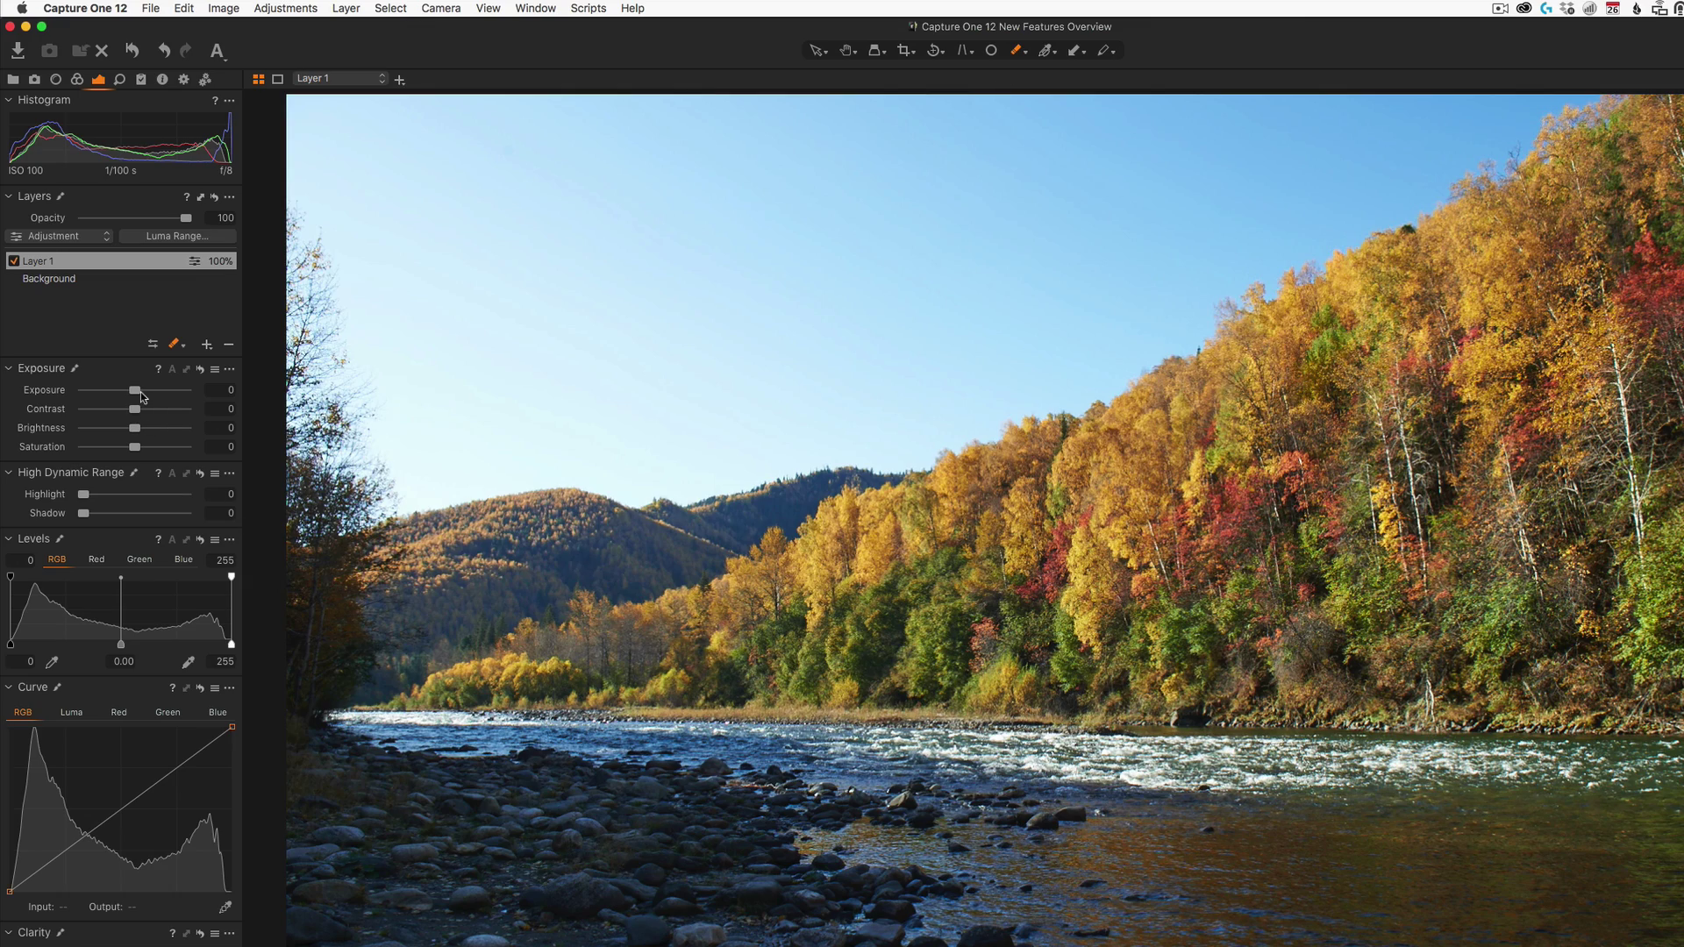
{"action": "left_click_drag", "start_coordinate": [141, 396], "coordinate": [127, 397]}
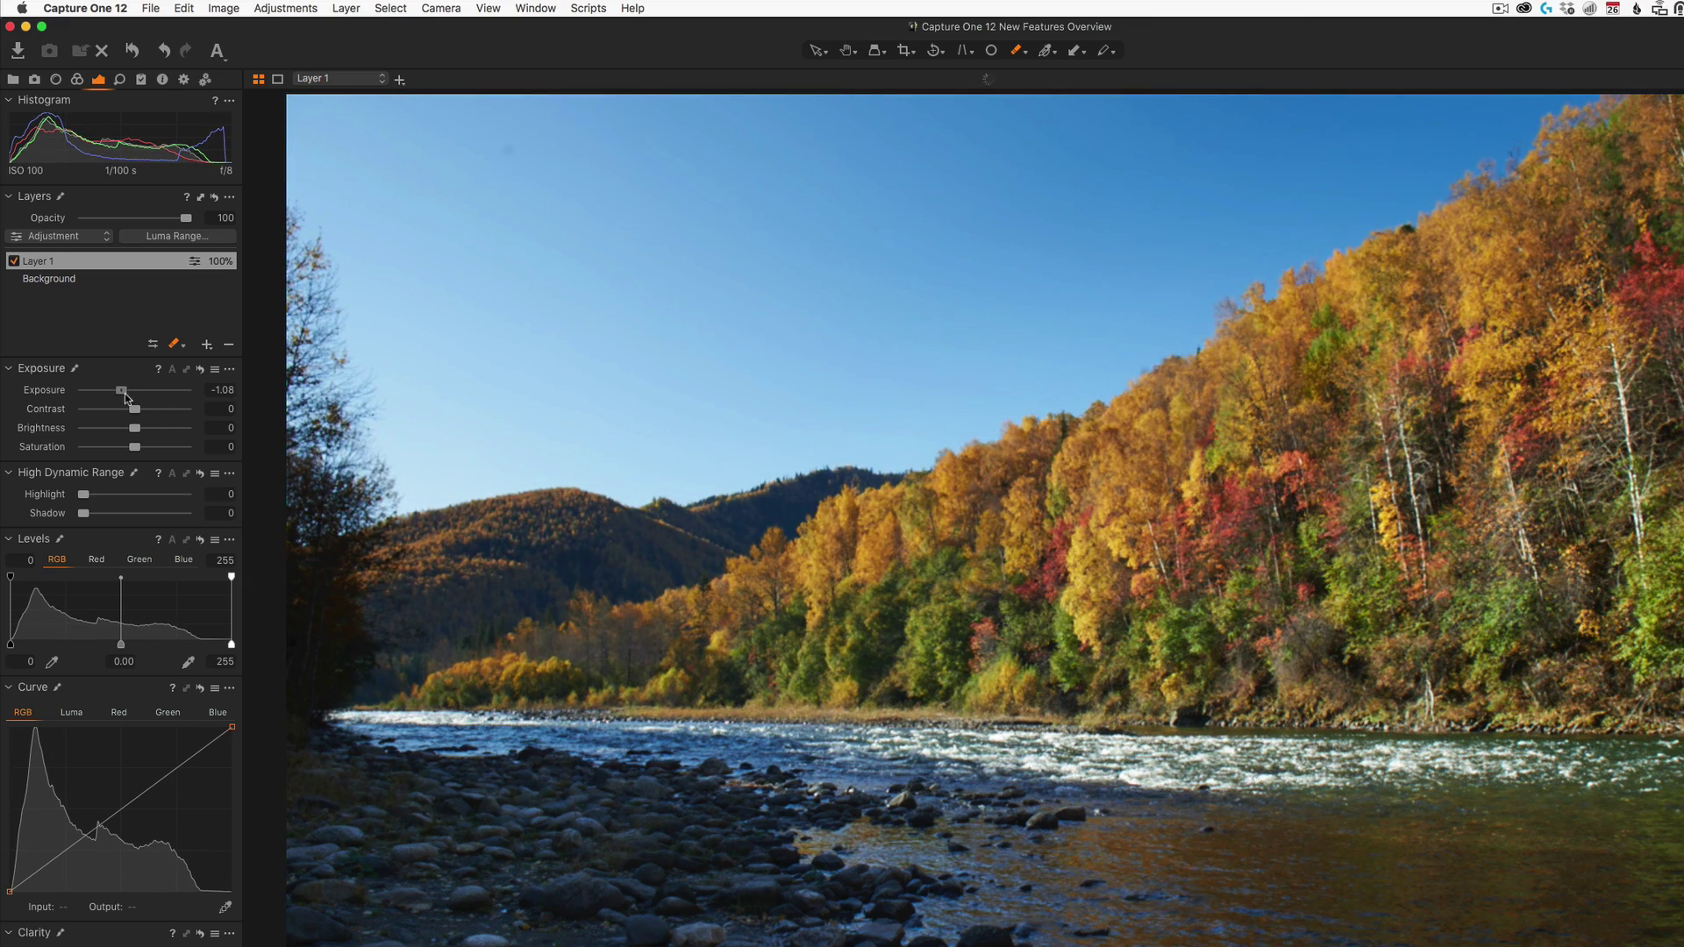
Assign Ctrl+R as the shortcut for Layer > Rasterize Mask in the shortcuts editor
{"action": "left_click", "coordinate": [185, 8]}
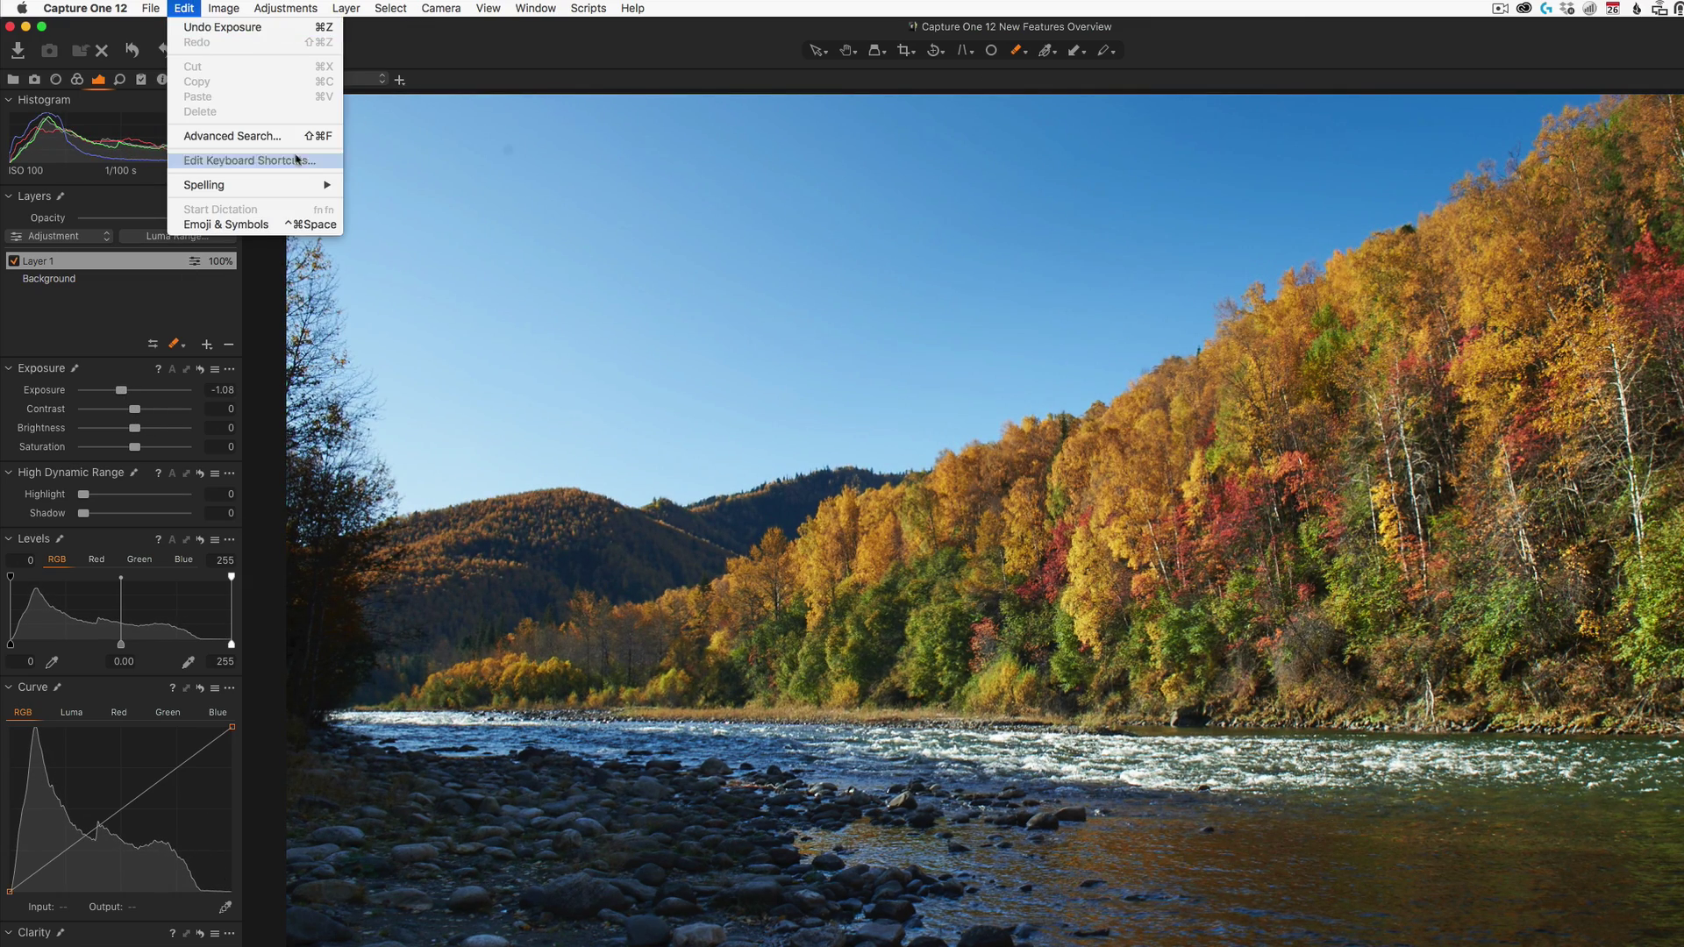
{"action": "left_click", "coordinate": [326, 162]}
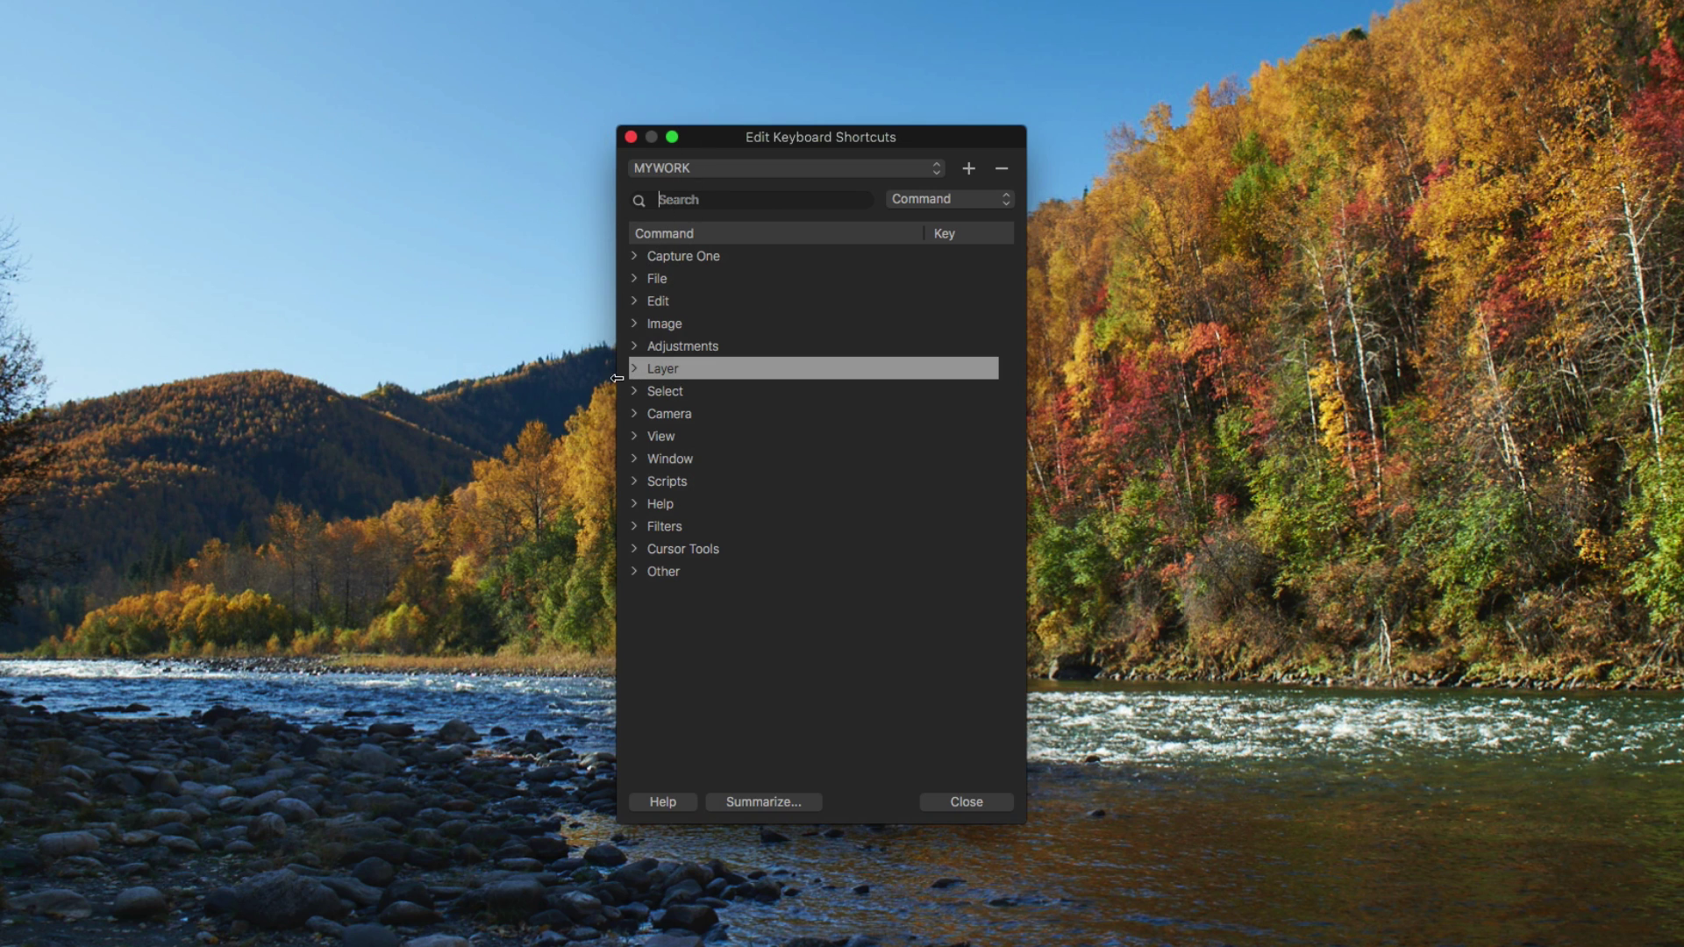
{"action": "left_click", "coordinate": [634, 369]}
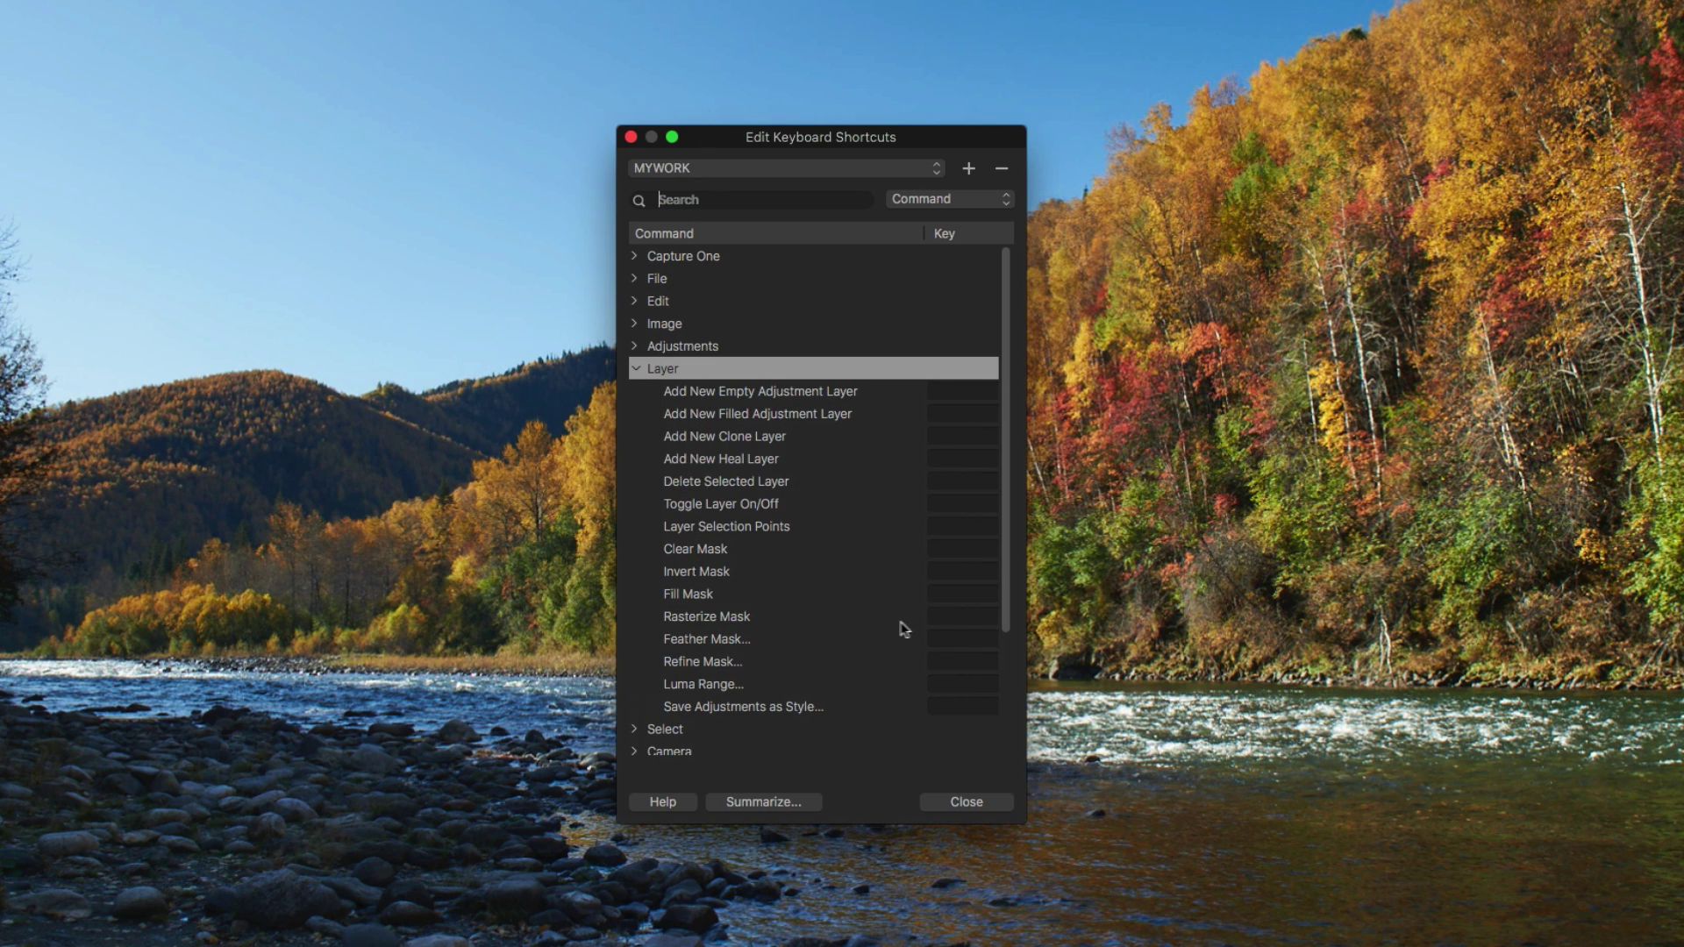
{"action": "left_click", "coordinate": [964, 617]}
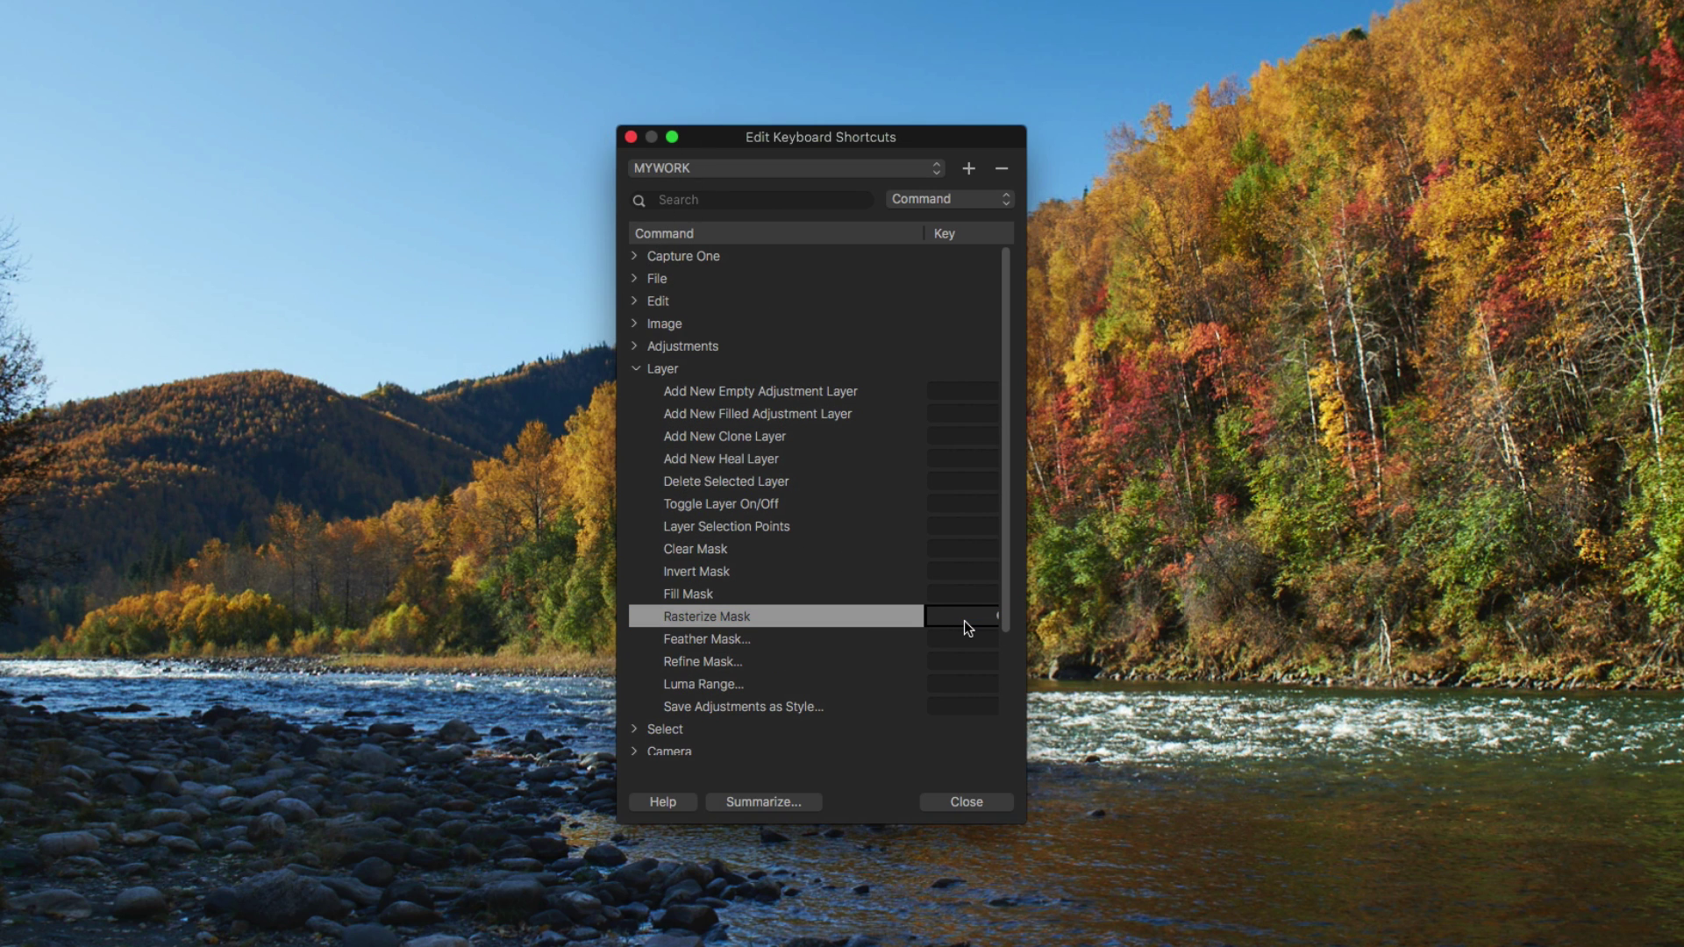
{"action": "key", "text": "ctrl+r"}
{"action": "left_click", "coordinate": [977, 802]}
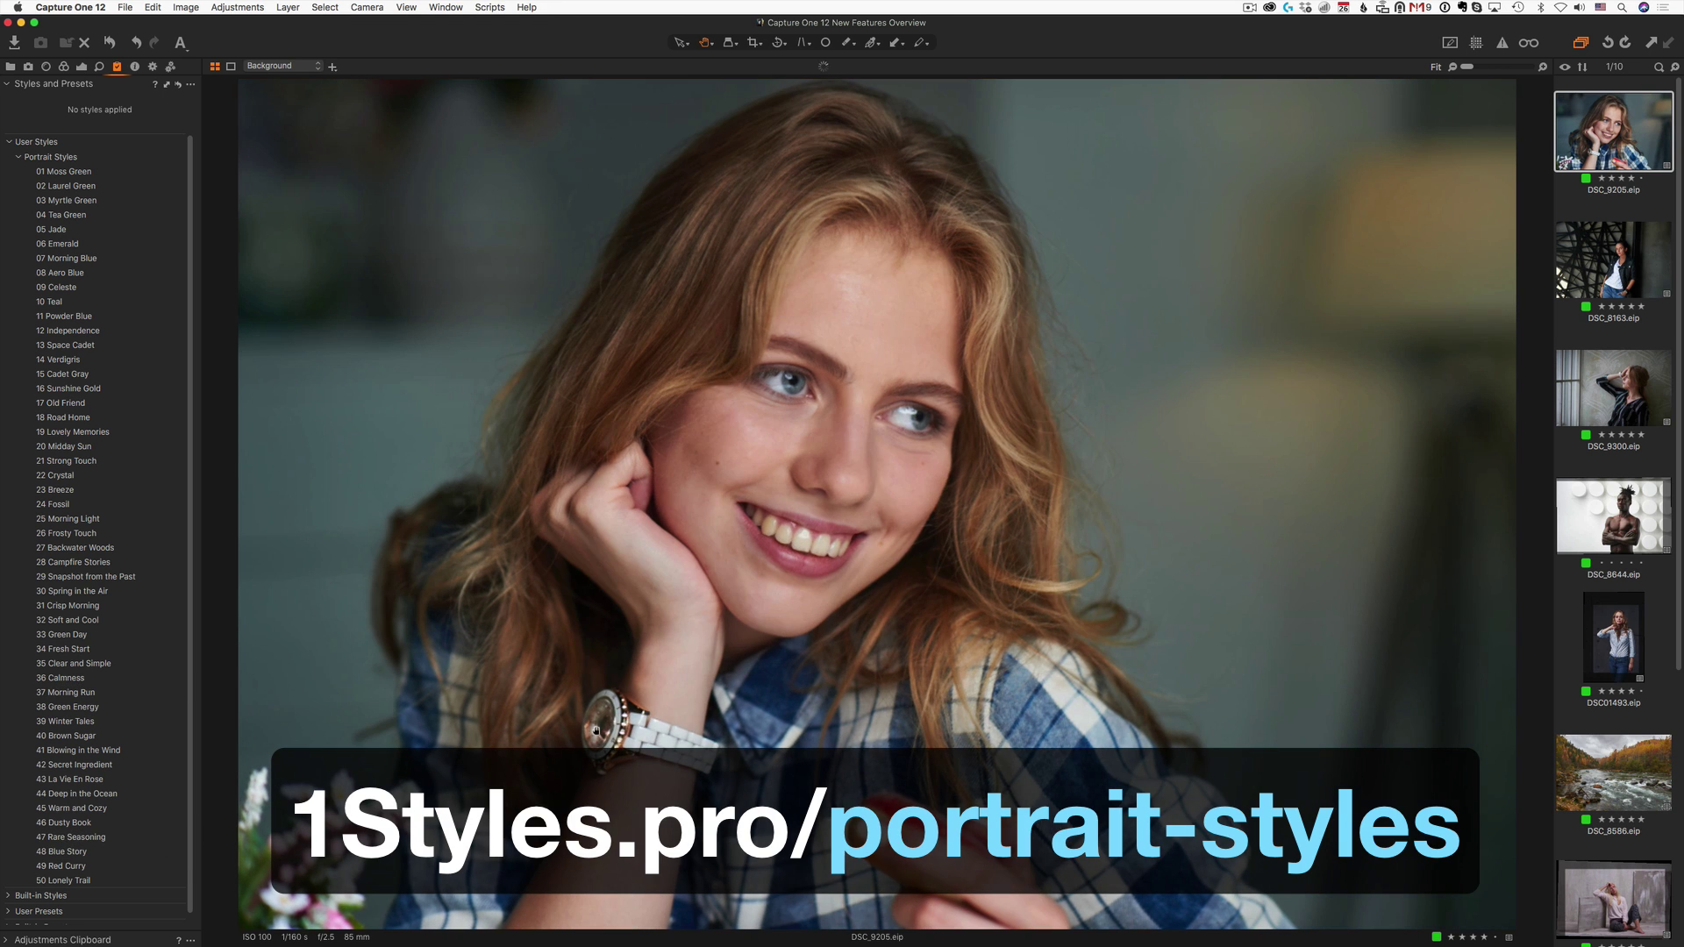
Browse through portraits DSC_8163, DSC_9300 and DSC_8644 to the woman's portrait DSC01493
{"action": "left_click", "coordinate": [1583, 269]}
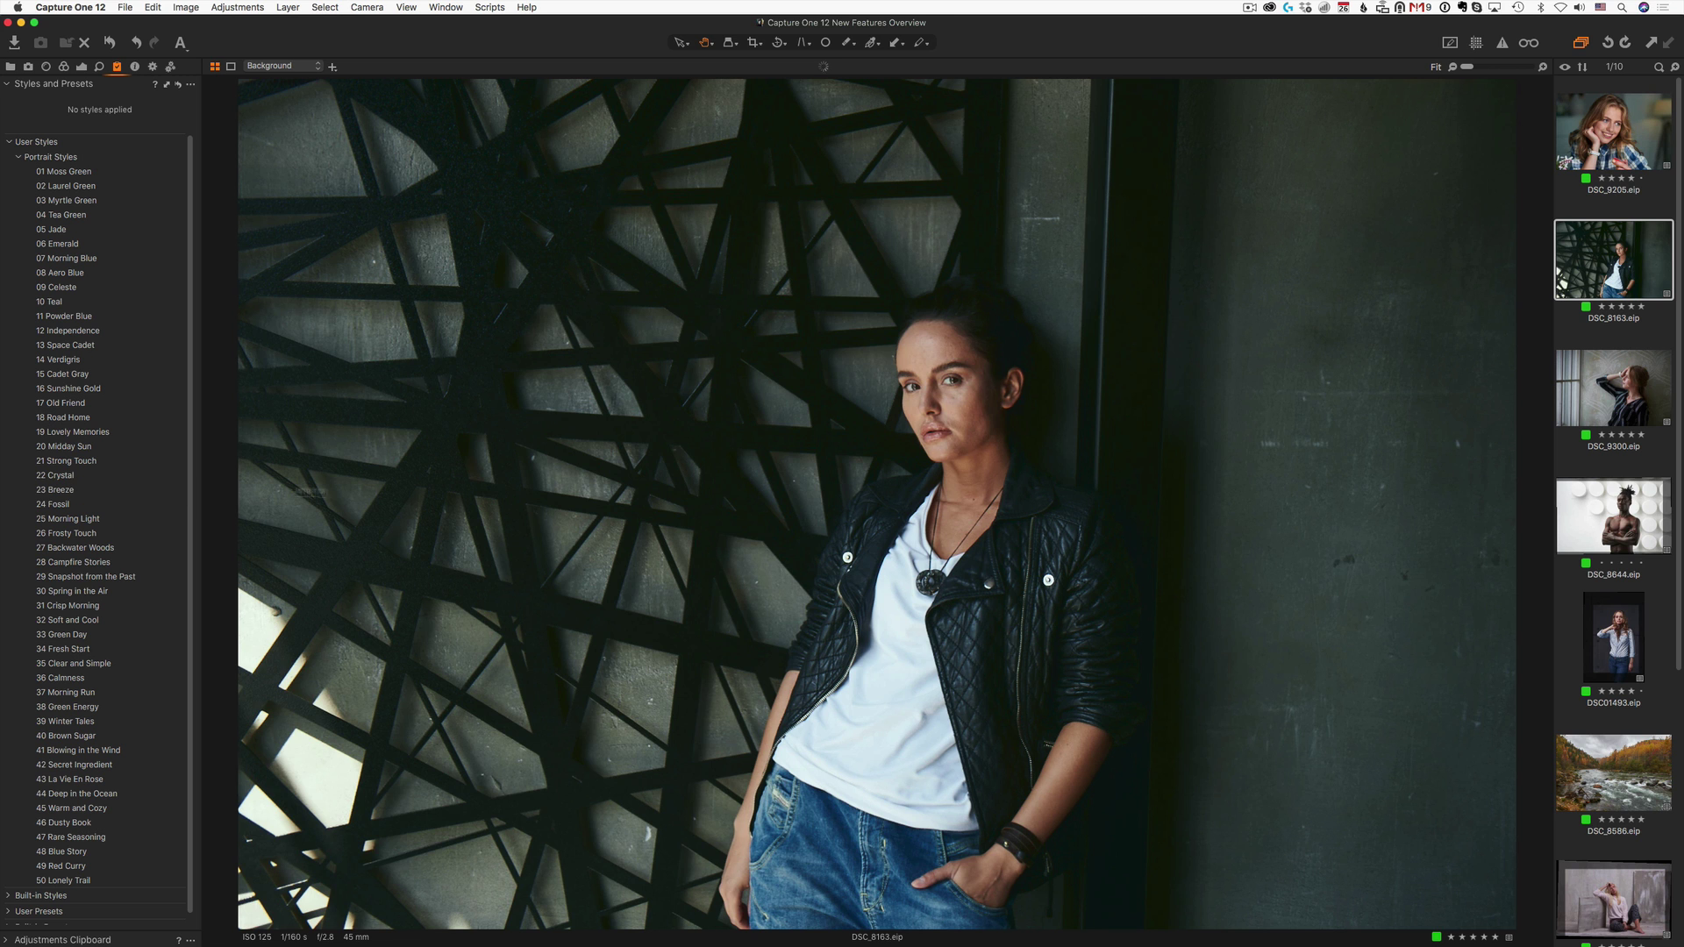
{"action": "left_click", "coordinate": [1602, 380]}
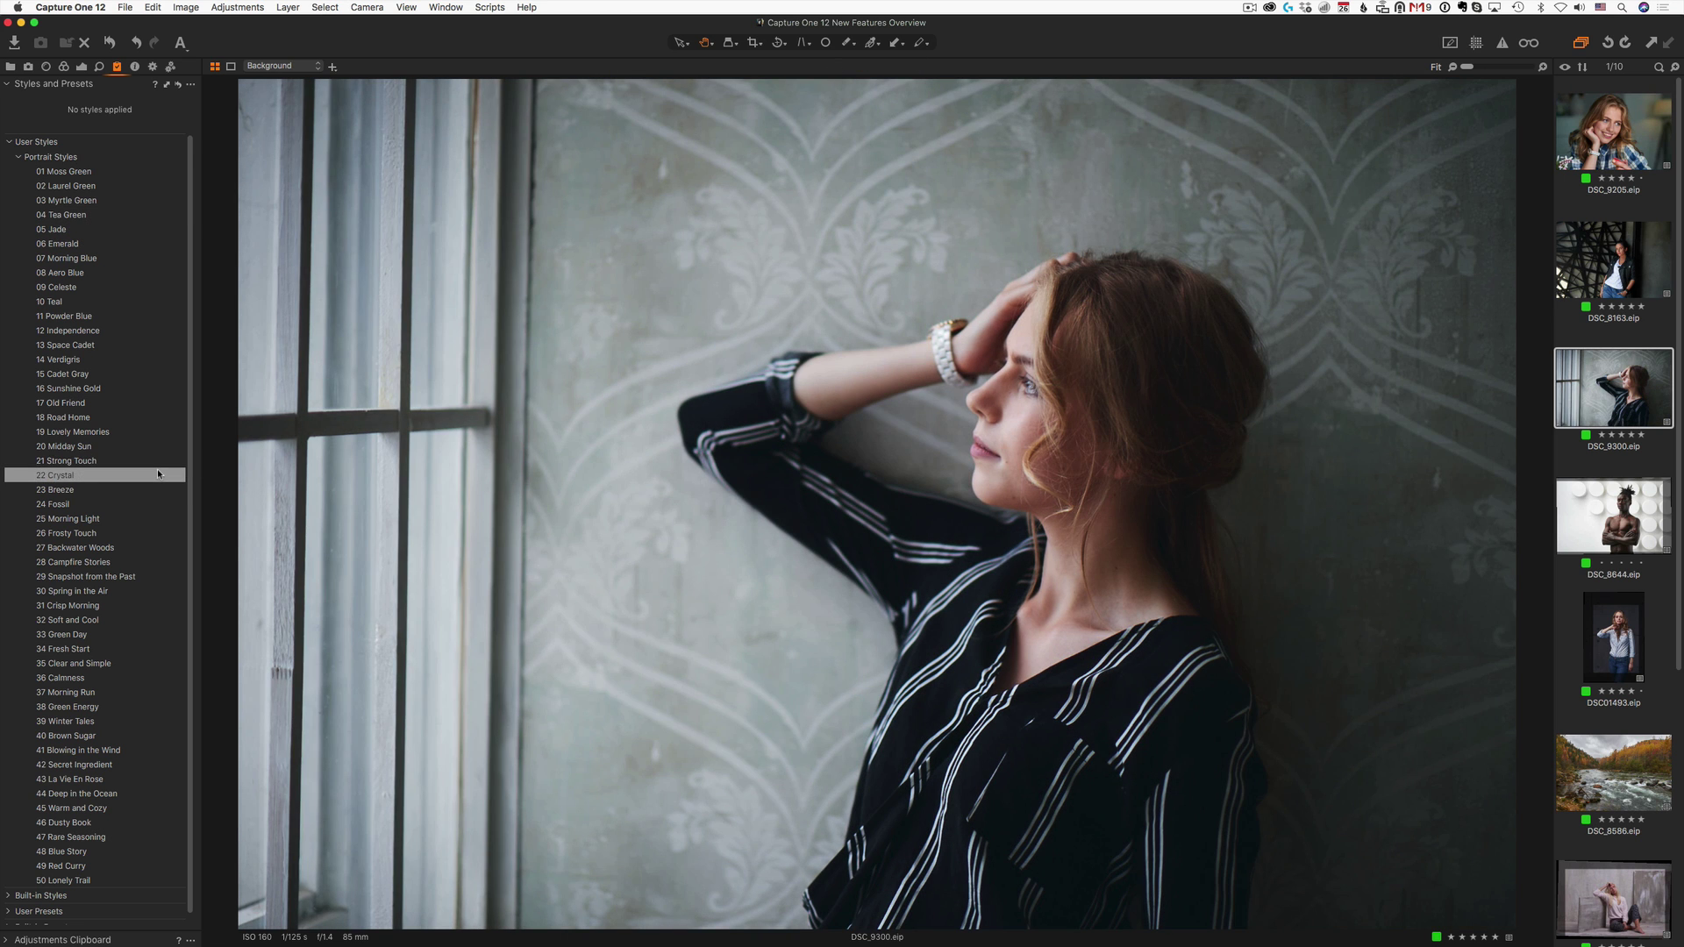
{"action": "key", "text": "Down"}
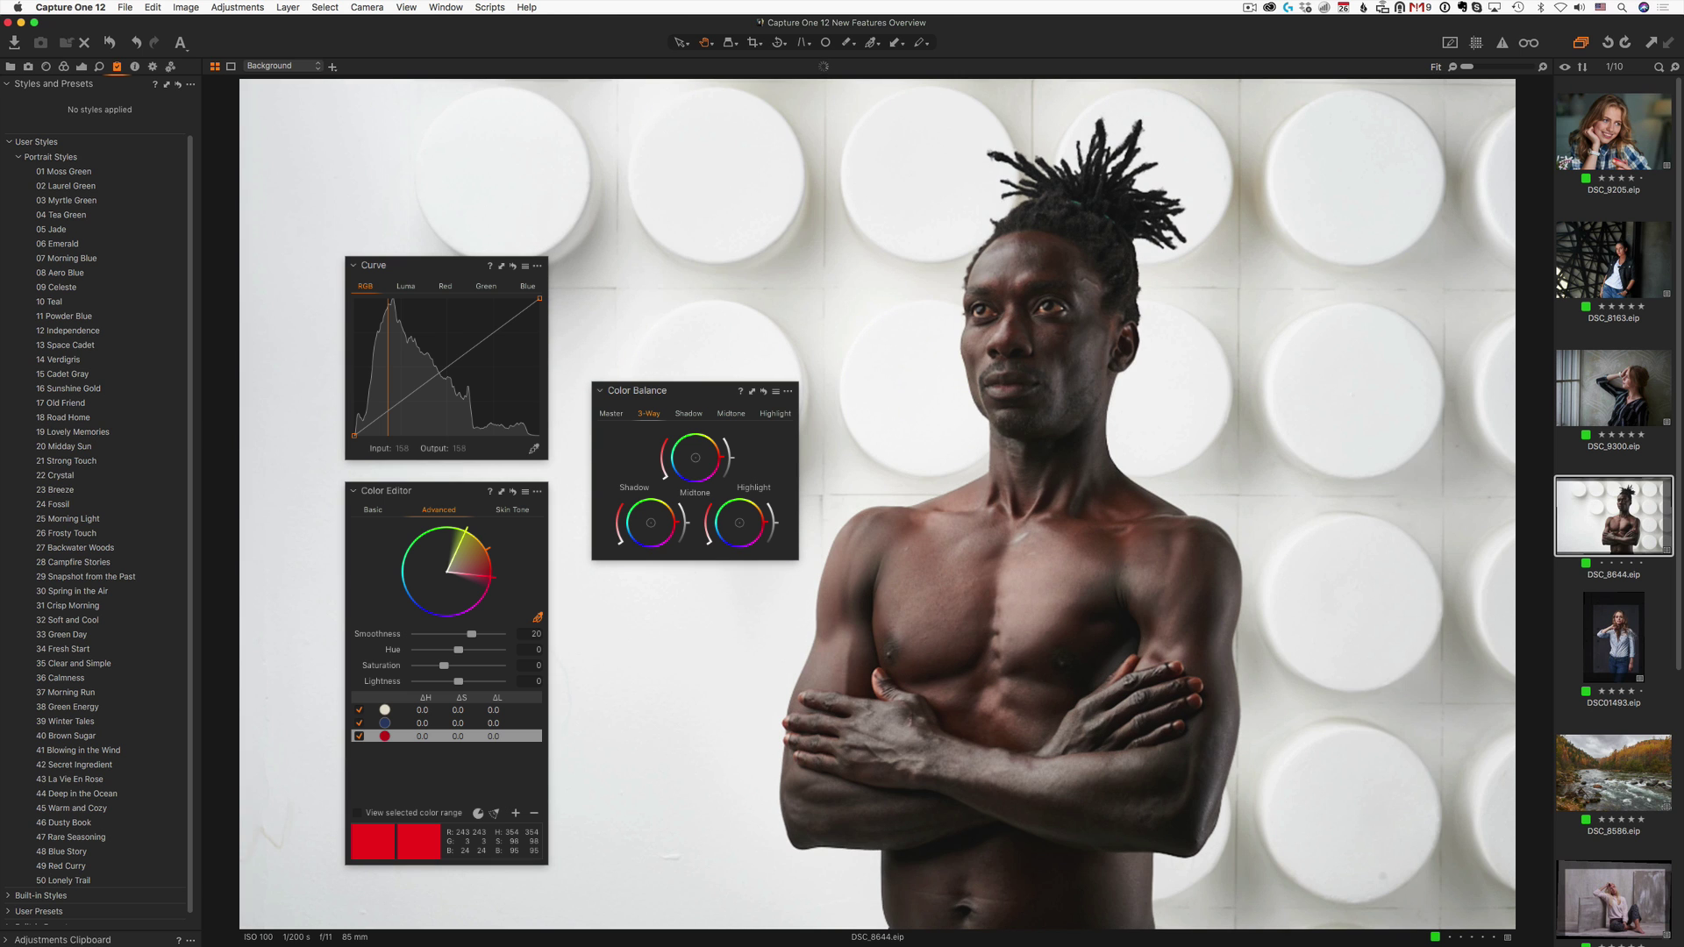
{"action": "key", "text": "Down"}
Zoom the portrait to 50% on her eyes and set the style layer's opacity to about 49
{"action": "left_click", "coordinate": [893, 253]}
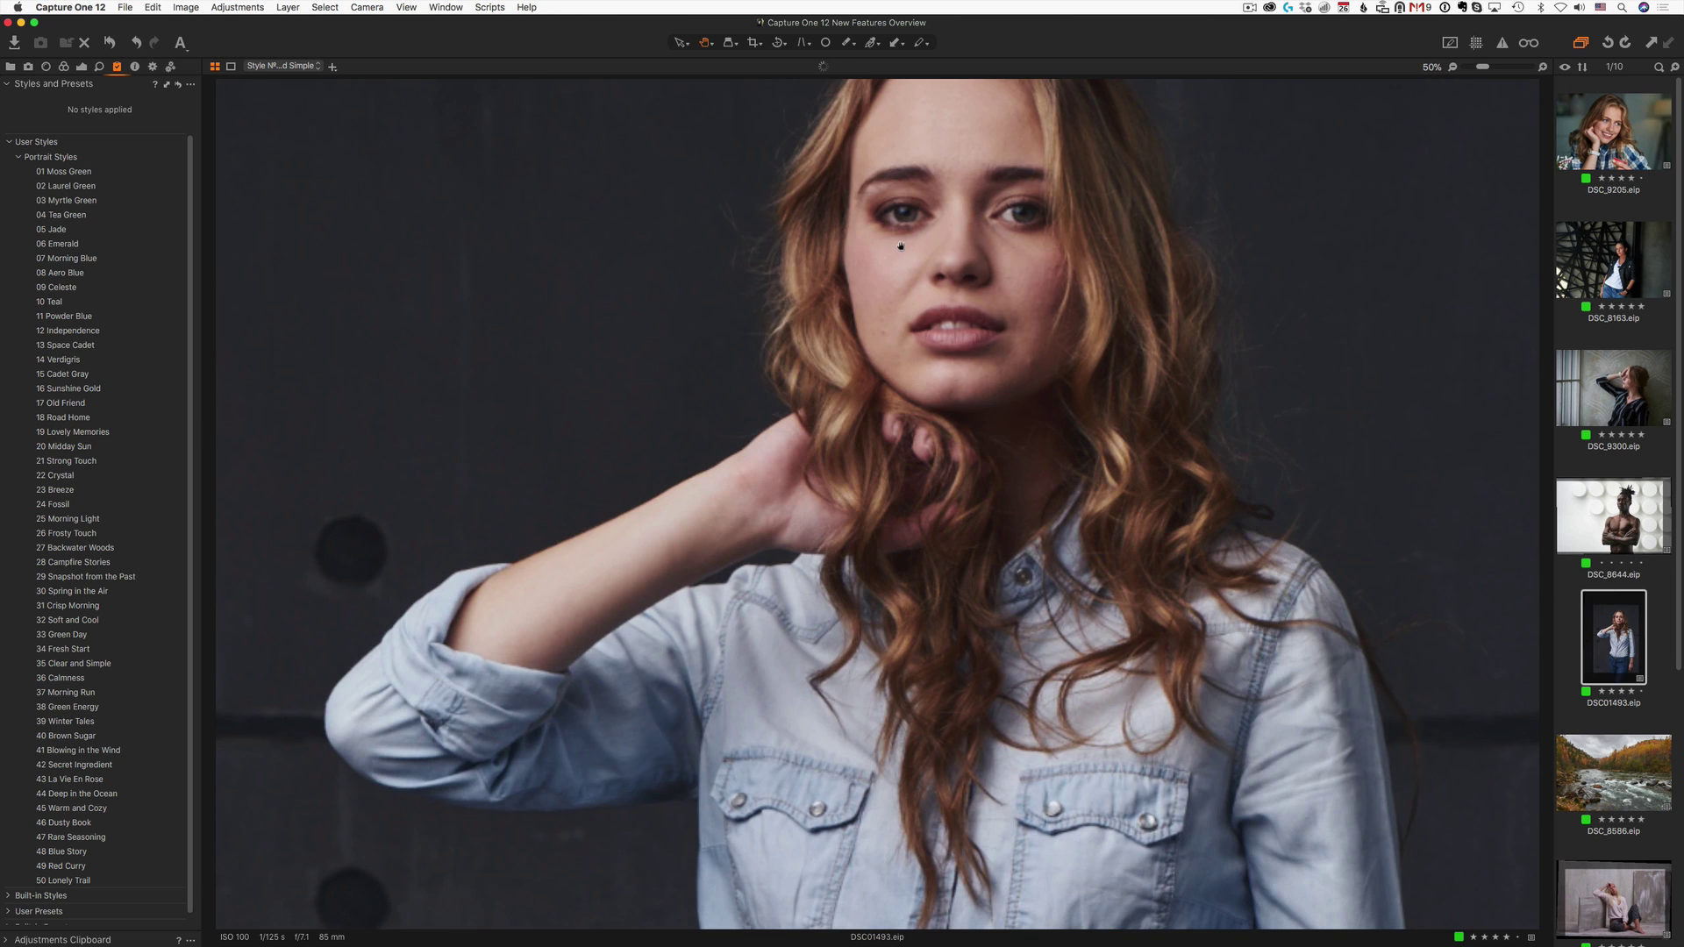
{"action": "left_click_drag", "start_coordinate": [900, 245], "coordinate": [883, 350]}
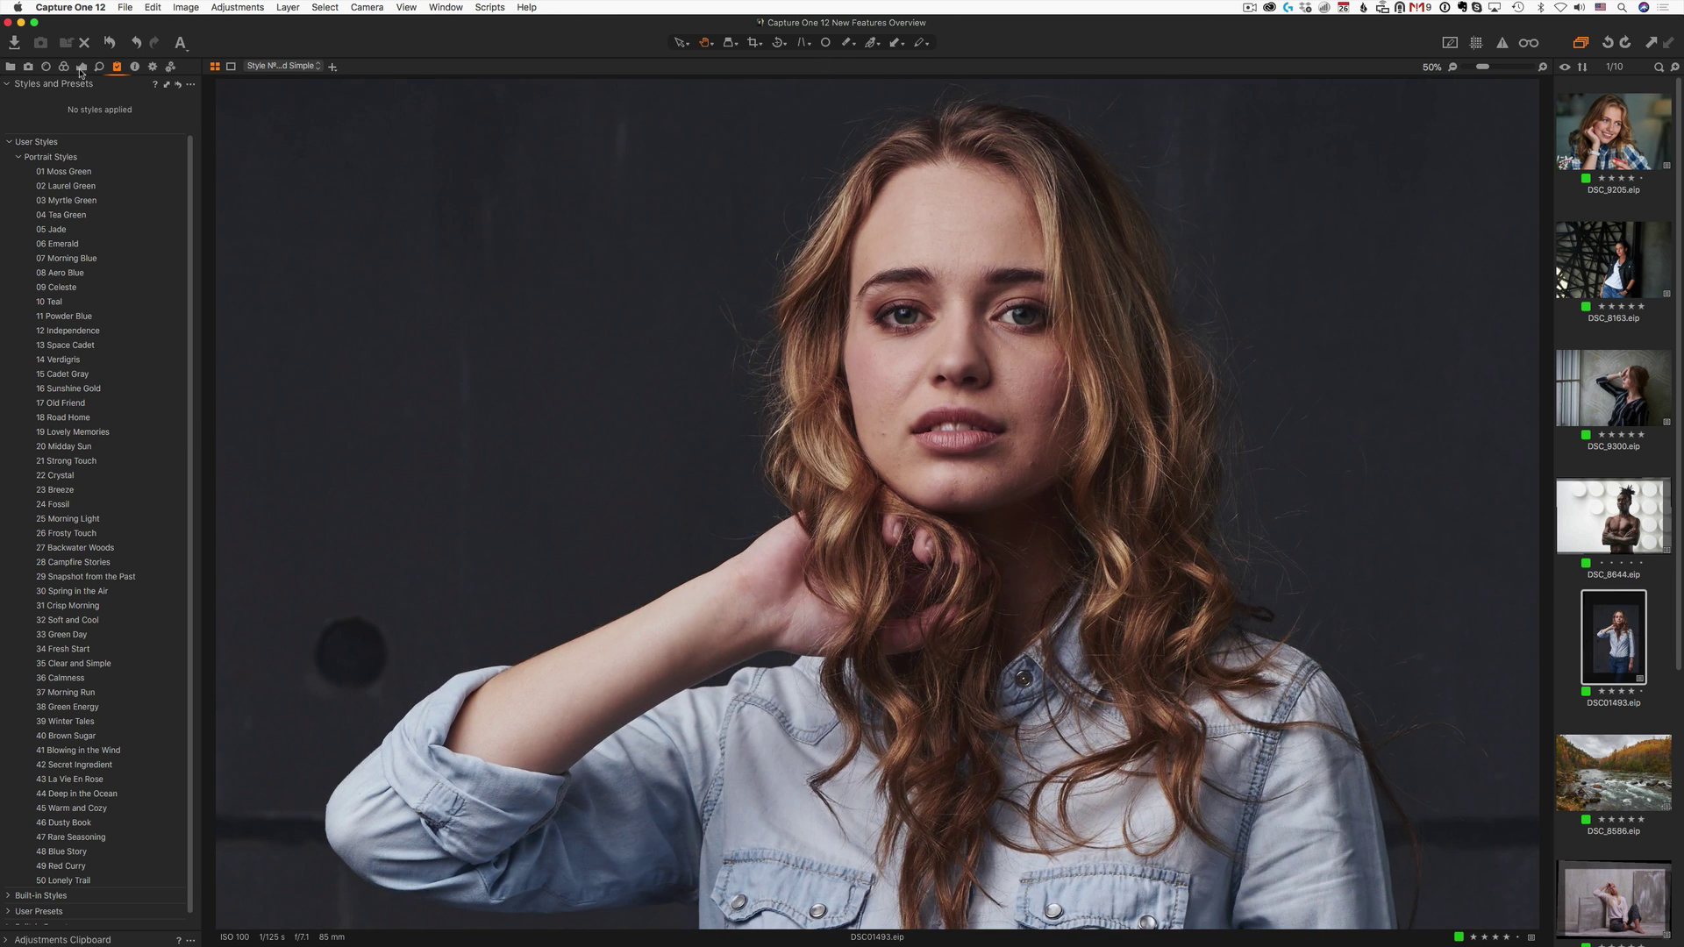
{"action": "left_click", "coordinate": [81, 70]}
{"action": "left_click_drag", "start_coordinate": [131, 165], "coordinate": [70, 164]}
{"action": "left_click_drag", "start_coordinate": [151, 285], "coordinate": [230, 282]}
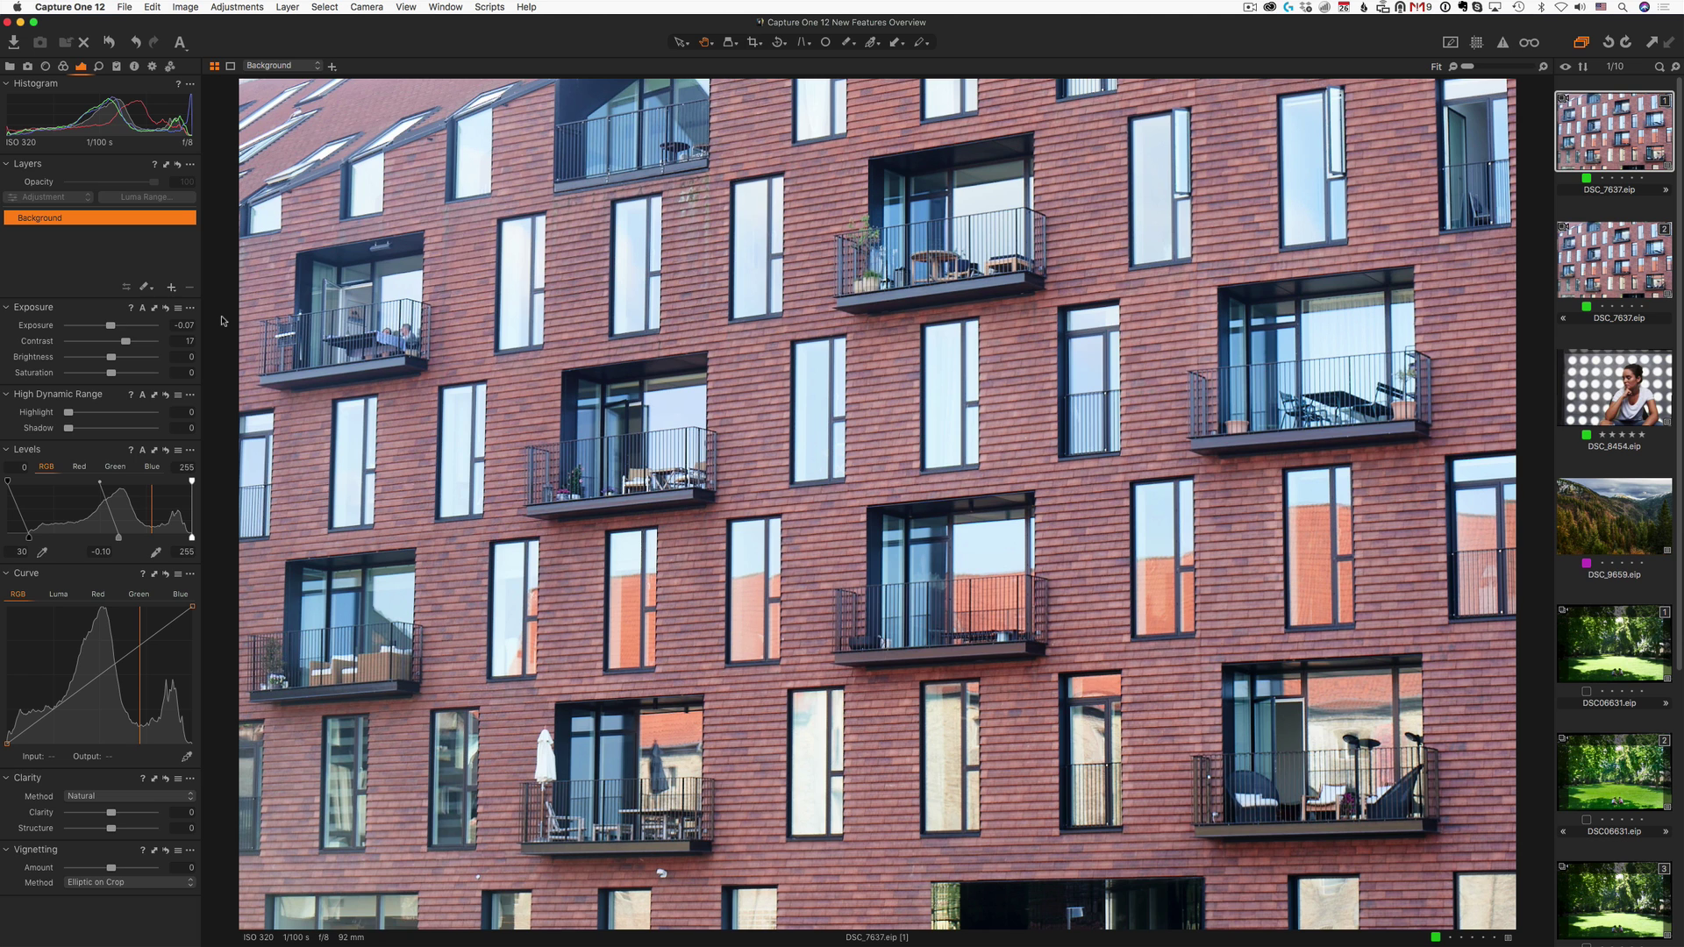
Add a new filled Layer 1 to DSC_7637 whose mask covers the whole facade
{"action": "left_click", "coordinate": [172, 289]}
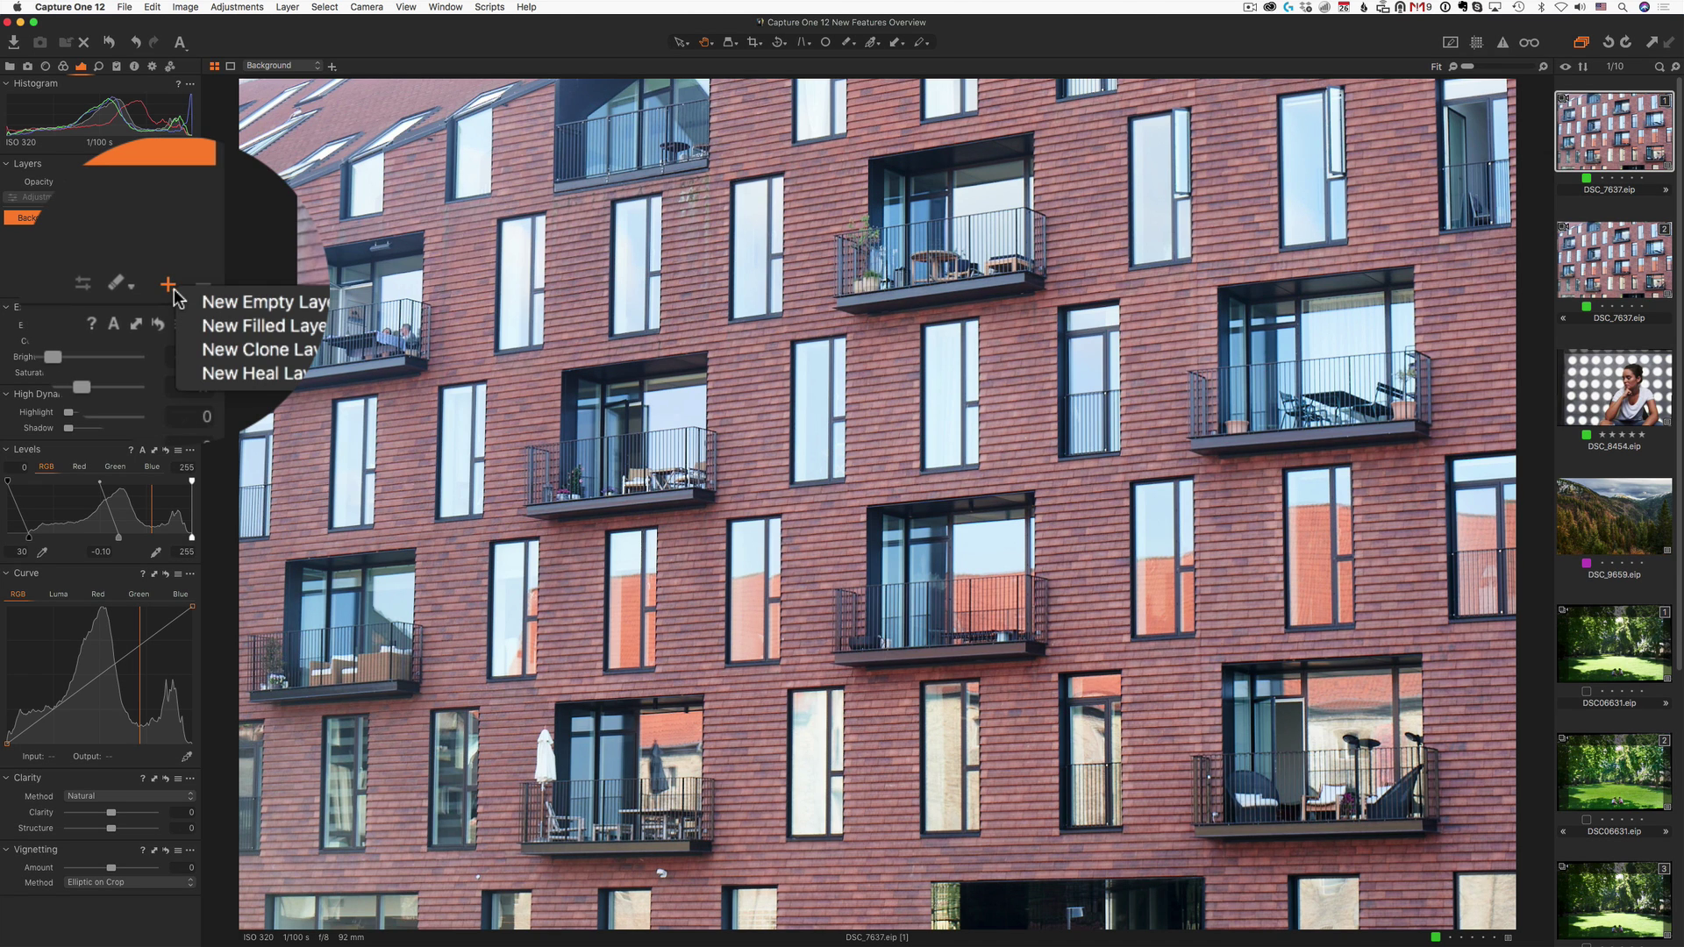
{"action": "left_click", "coordinate": [263, 312]}
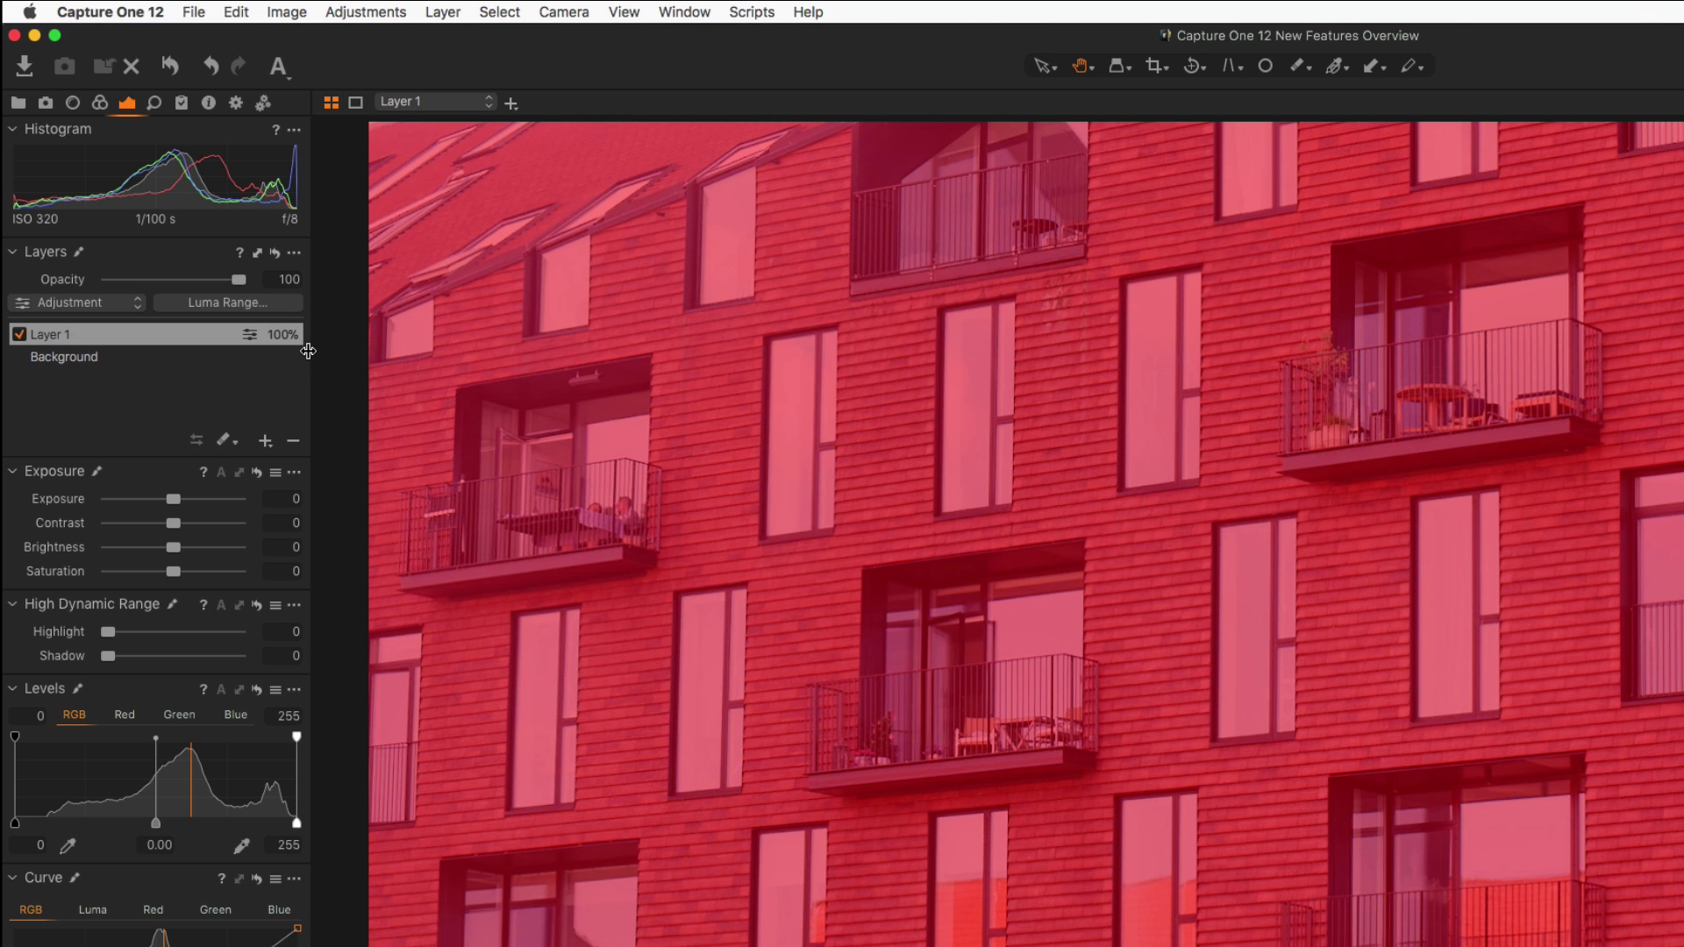
Limit Layer 1's mask to Luma Range 212–235, falloff 192–255, radius 49, with Invert Range off
{"action": "left_click", "coordinate": [271, 301]}
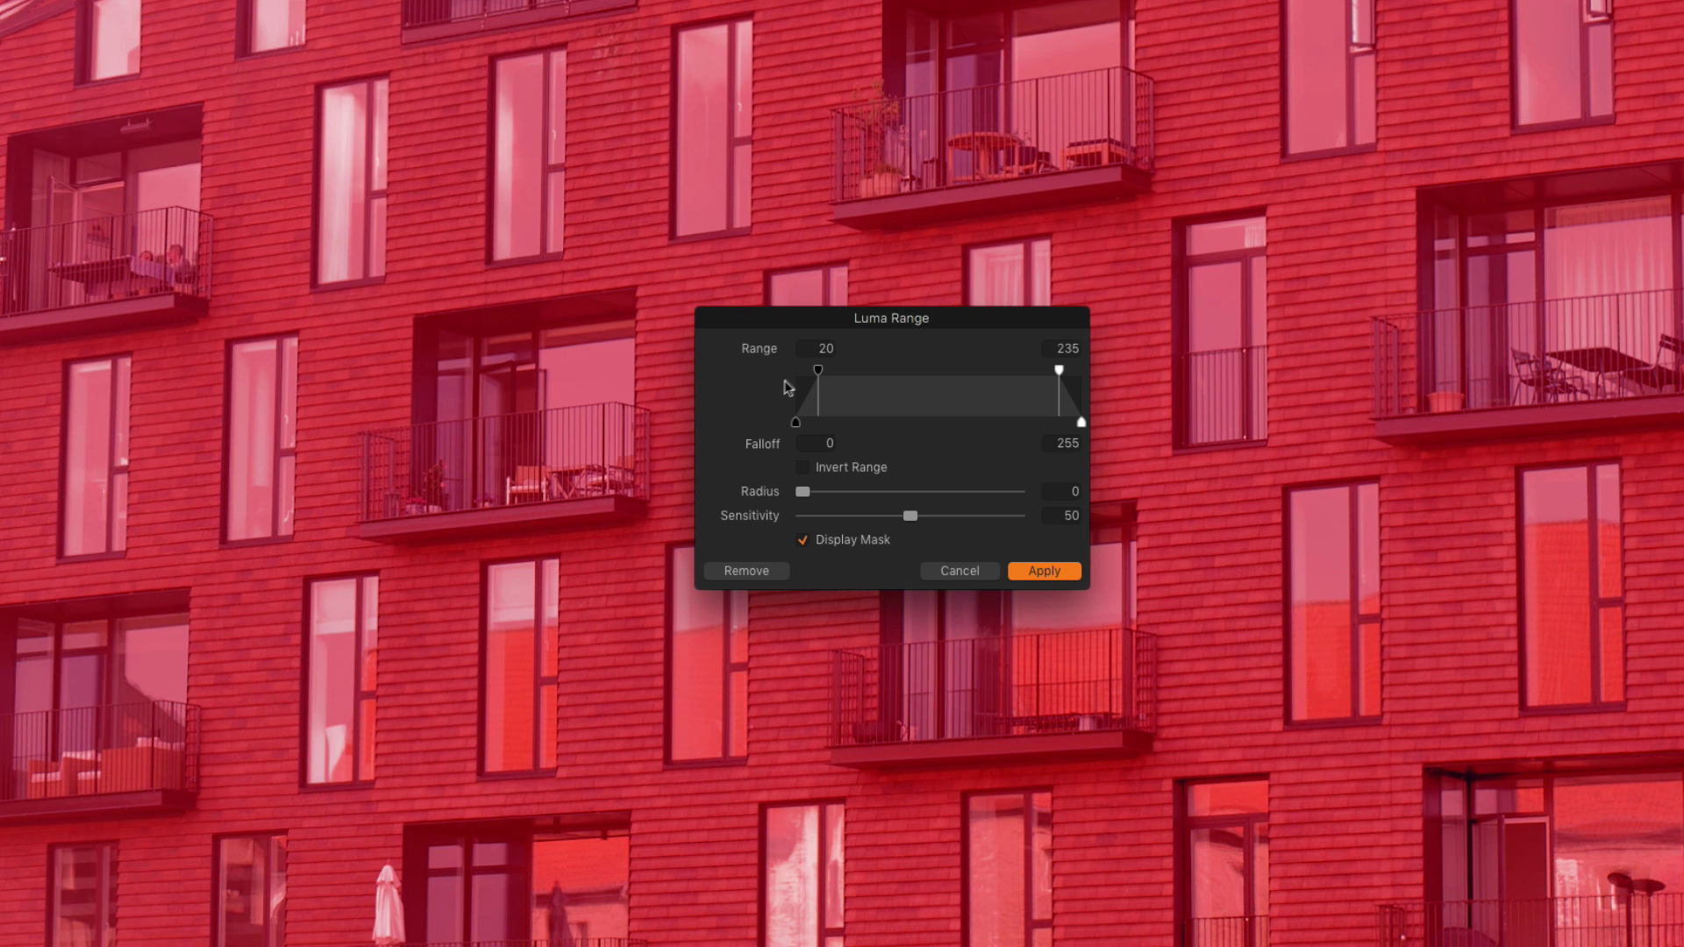
{"action": "left_click_drag", "start_coordinate": [818, 370], "coordinate": [1015, 430]}
{"action": "left_click_drag", "start_coordinate": [809, 495], "coordinate": [954, 494]}
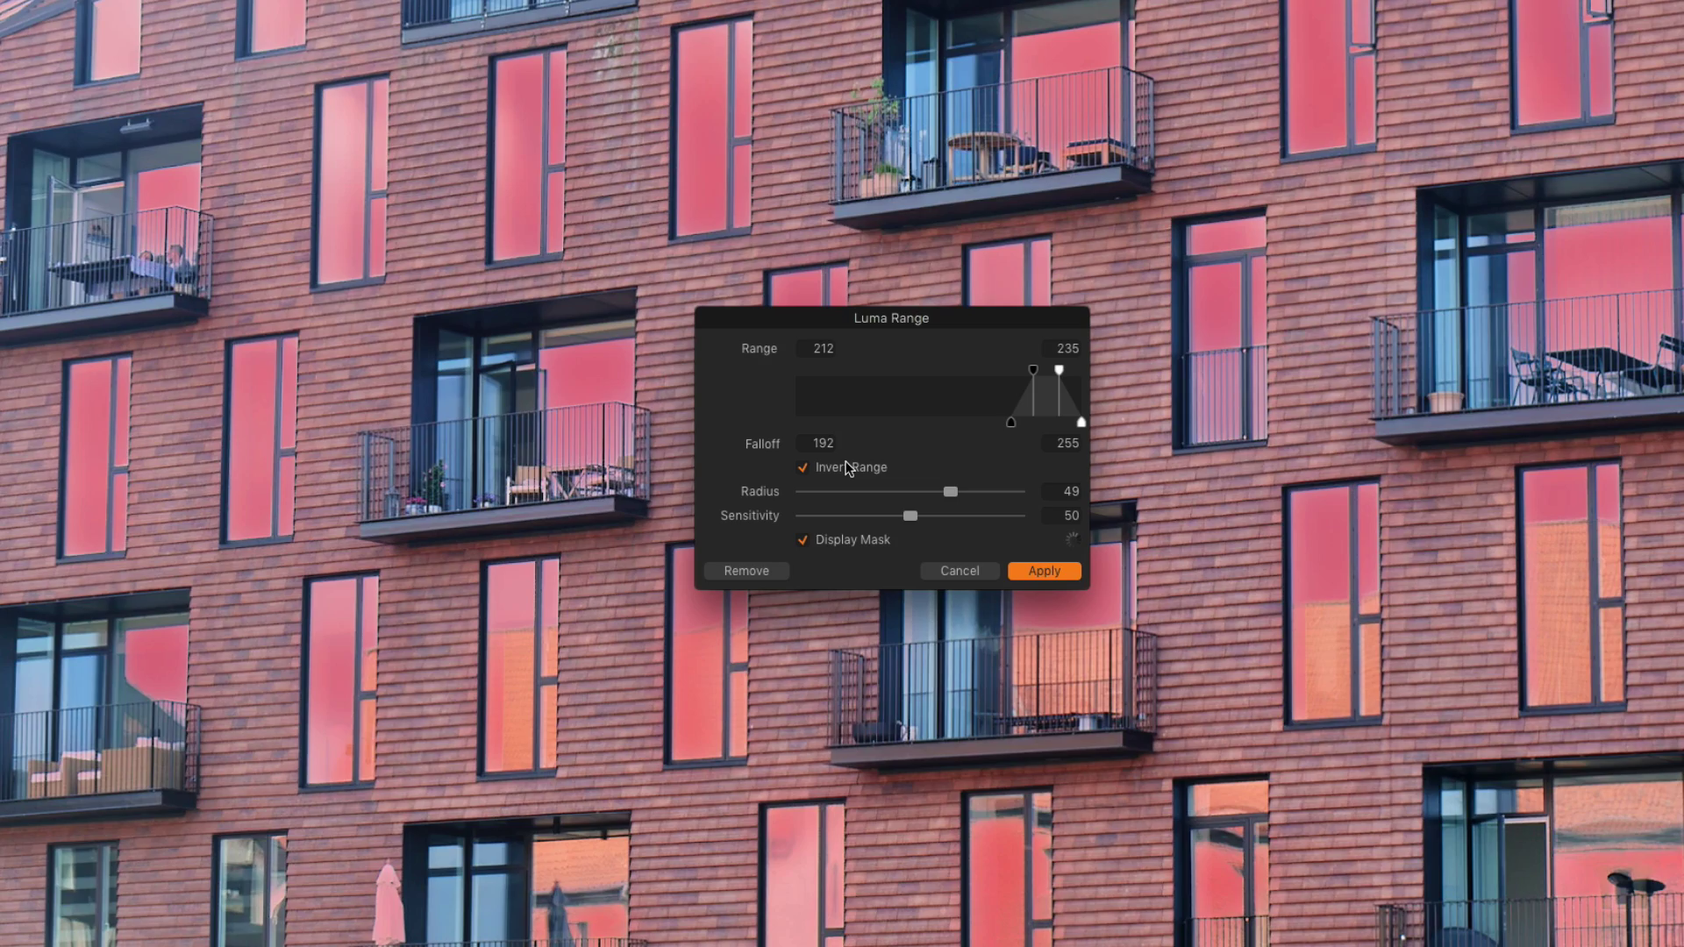
{"action": "left_click", "coordinate": [848, 470]}
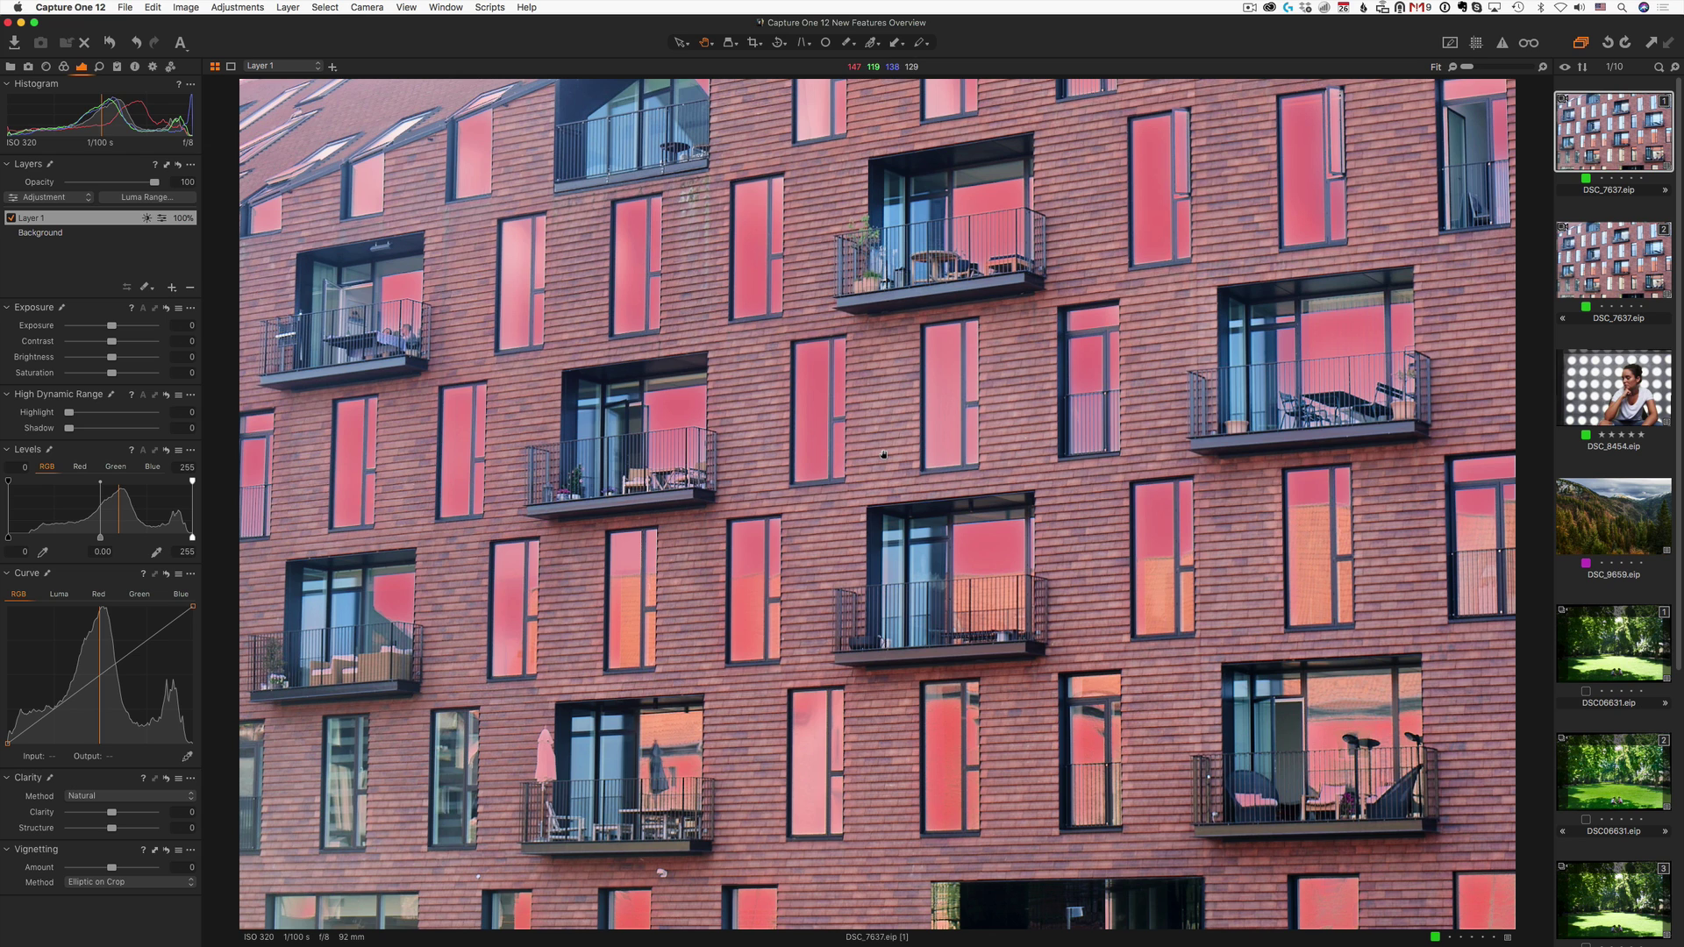
Darken the masked windows to exposure -1.61 with contrast 16 and tint their highlights blue
{"action": "key", "text": "m"}
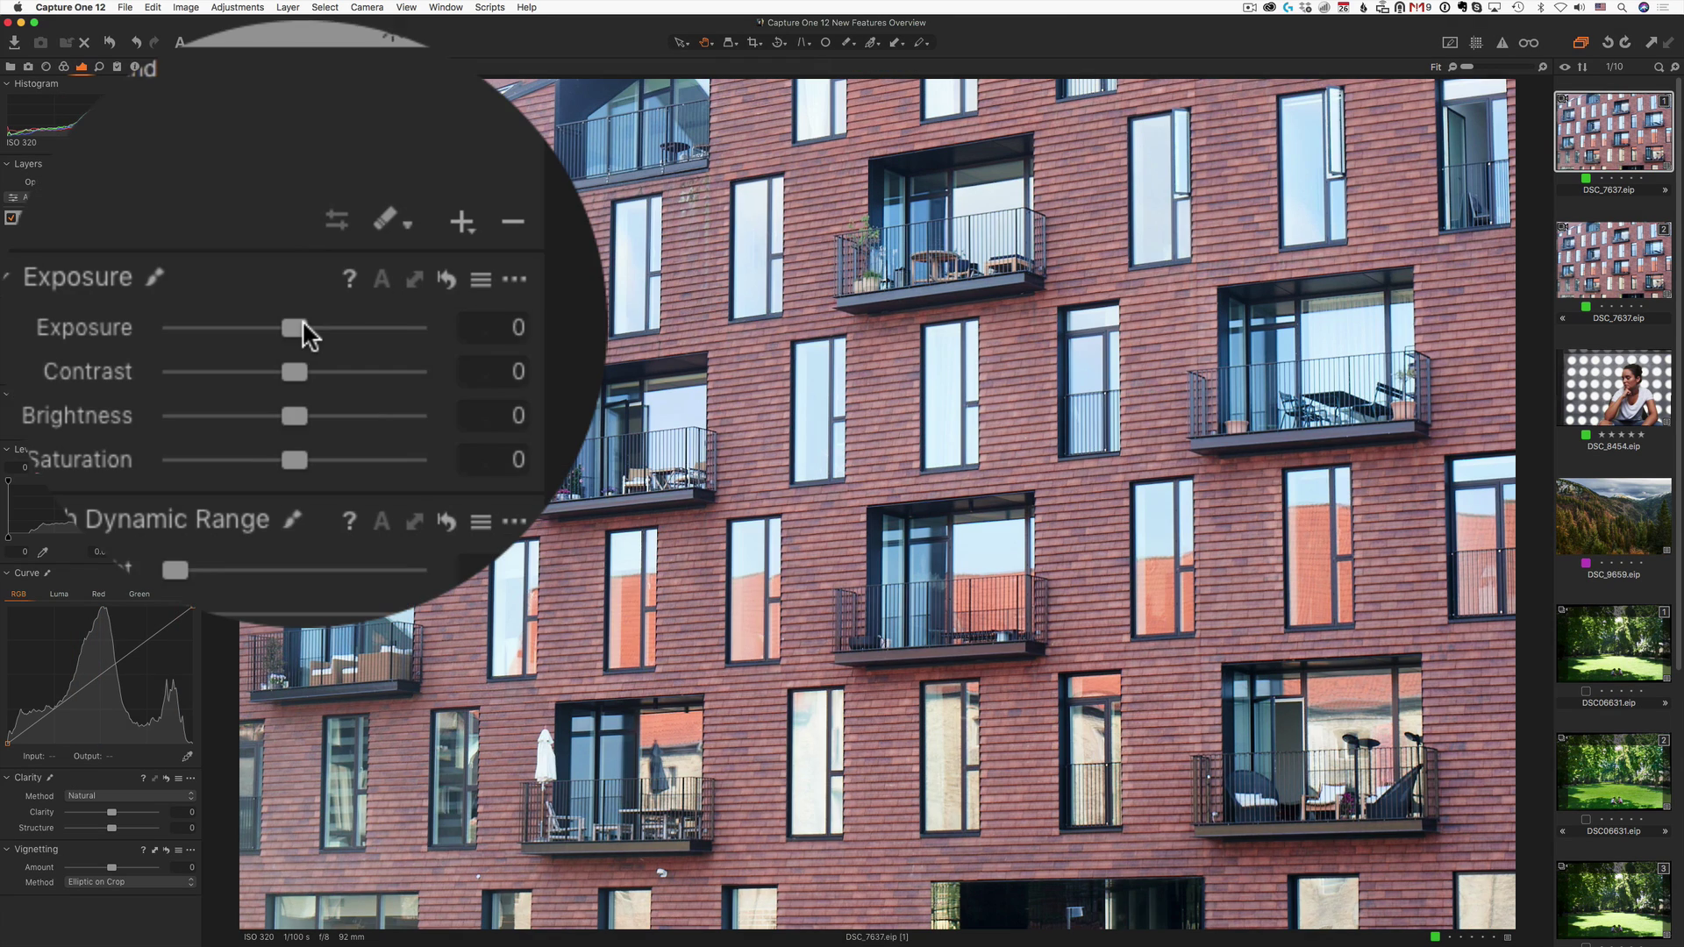
{"action": "mouse_move", "coordinate": [303, 323]}
{"action": "left_mouse_down"}
{"action": "mouse_move", "coordinate": [272, 323]}
{"action": "mouse_move", "coordinate": [302, 333]}
{"action": "left_mouse_up"}
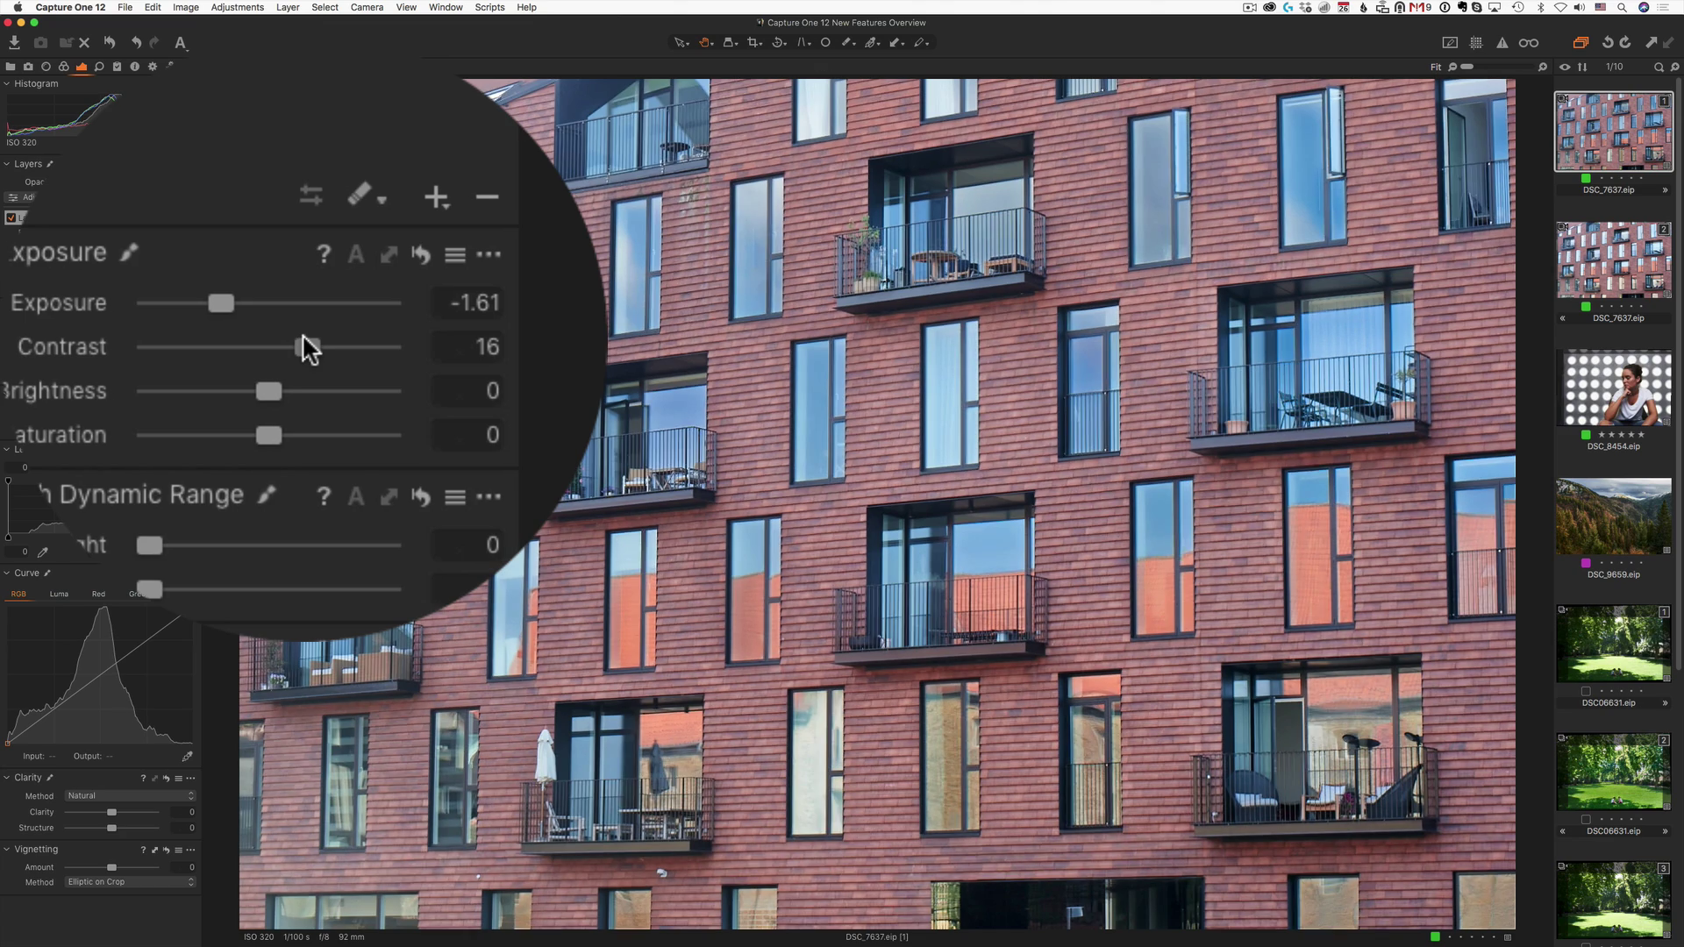
{"action": "left_click", "coordinate": [64, 67]}
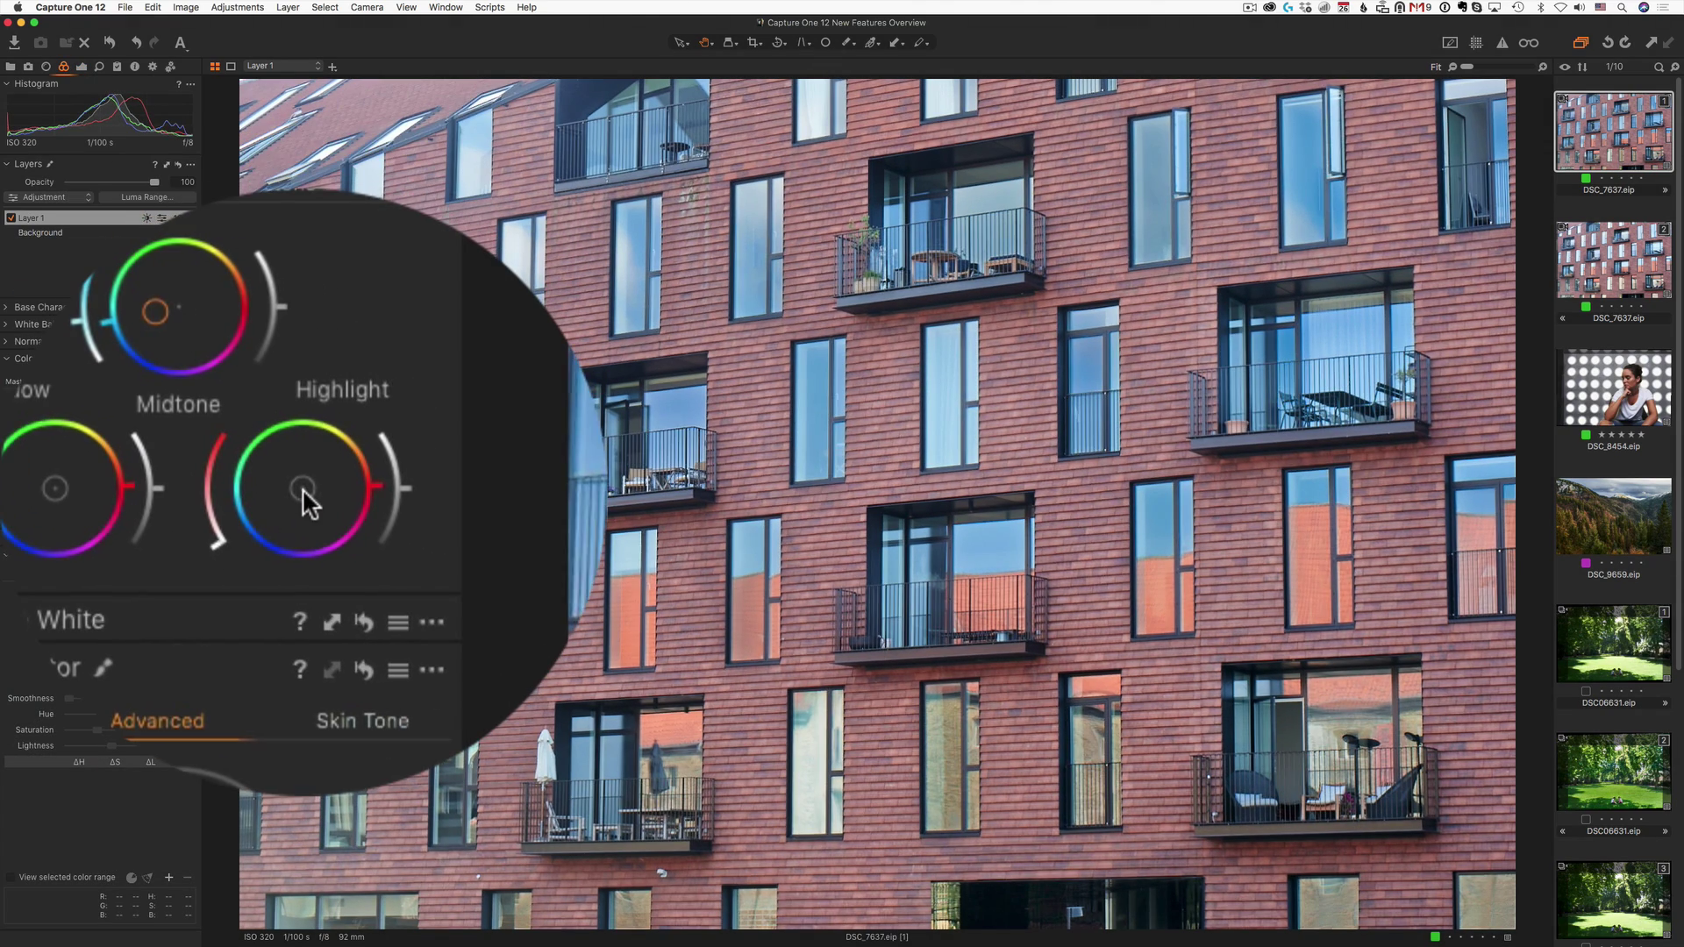
{"action": "left_click_drag", "start_coordinate": [303, 500], "coordinate": [290, 500]}
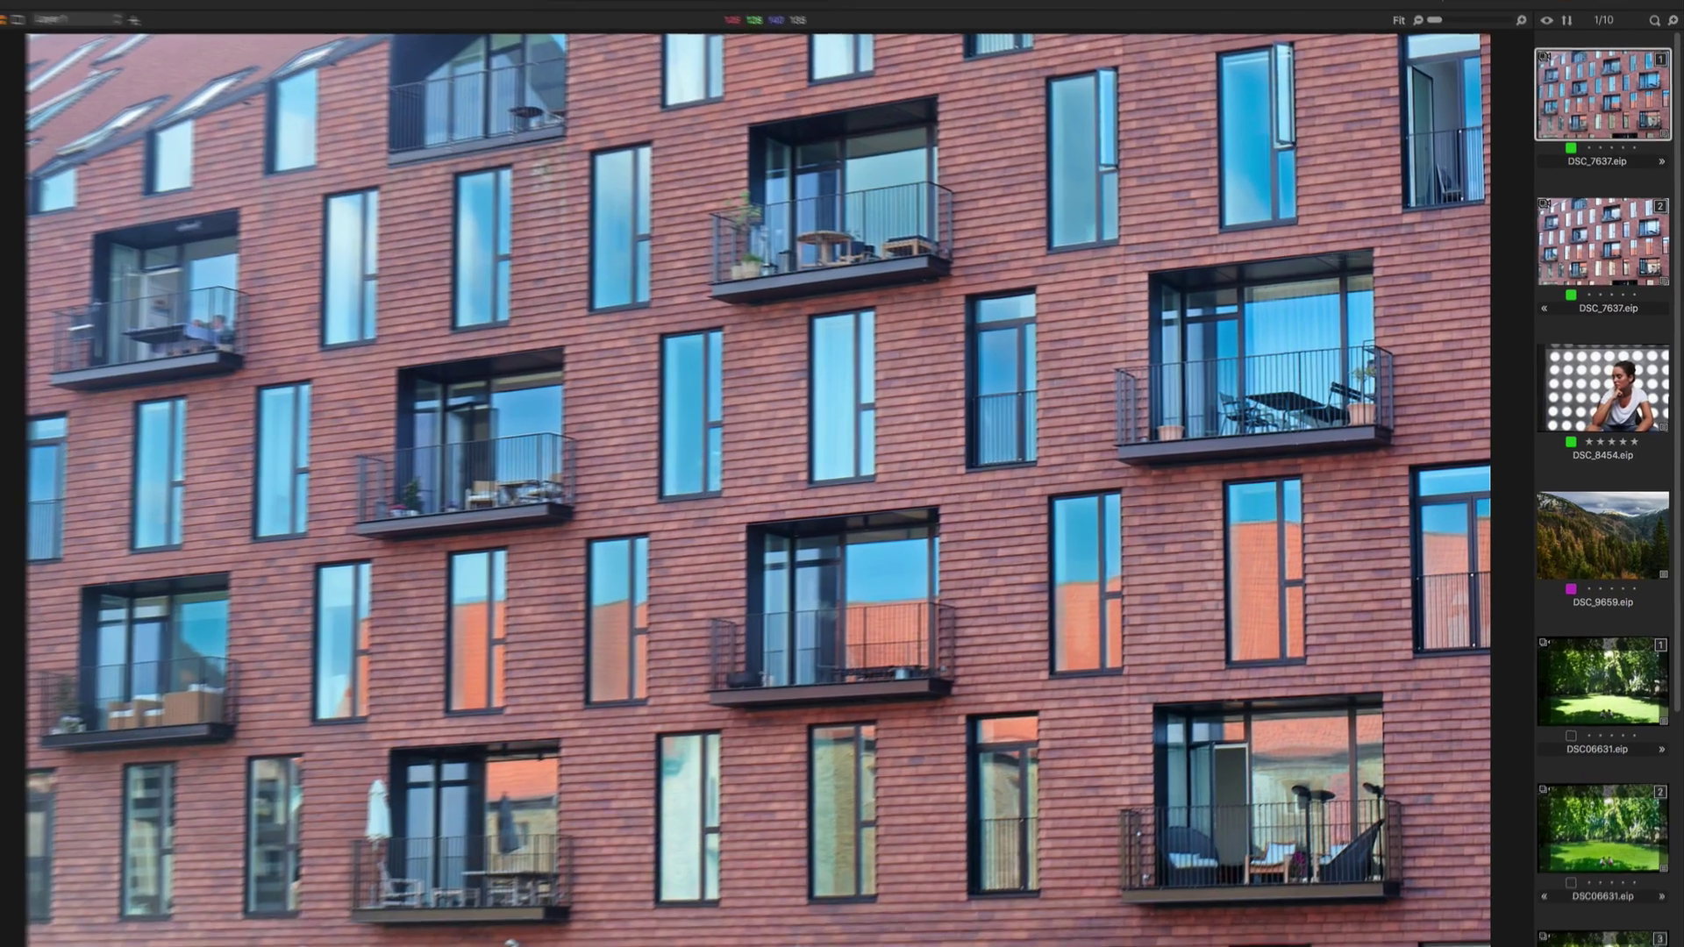
Compare the unedited DSC_7637 variant [2] against the edited variant
{"action": "left_click", "coordinate": [1606, 263]}
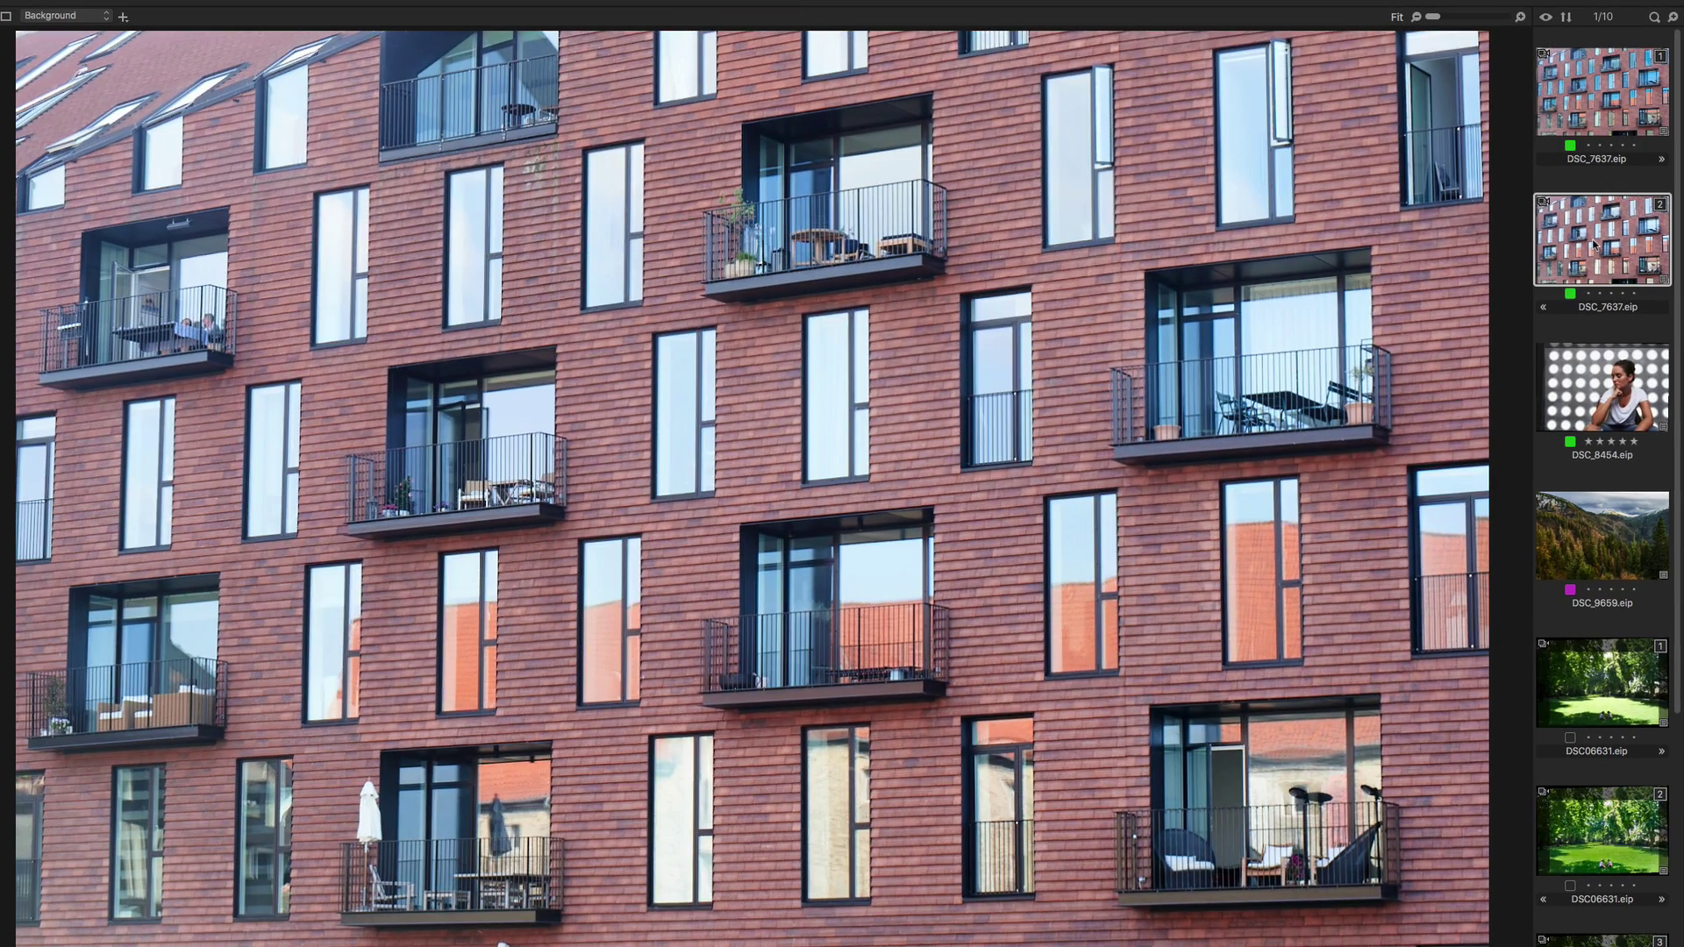
{"action": "key", "text": "Up"}
{"action": "key", "text": "Down"}
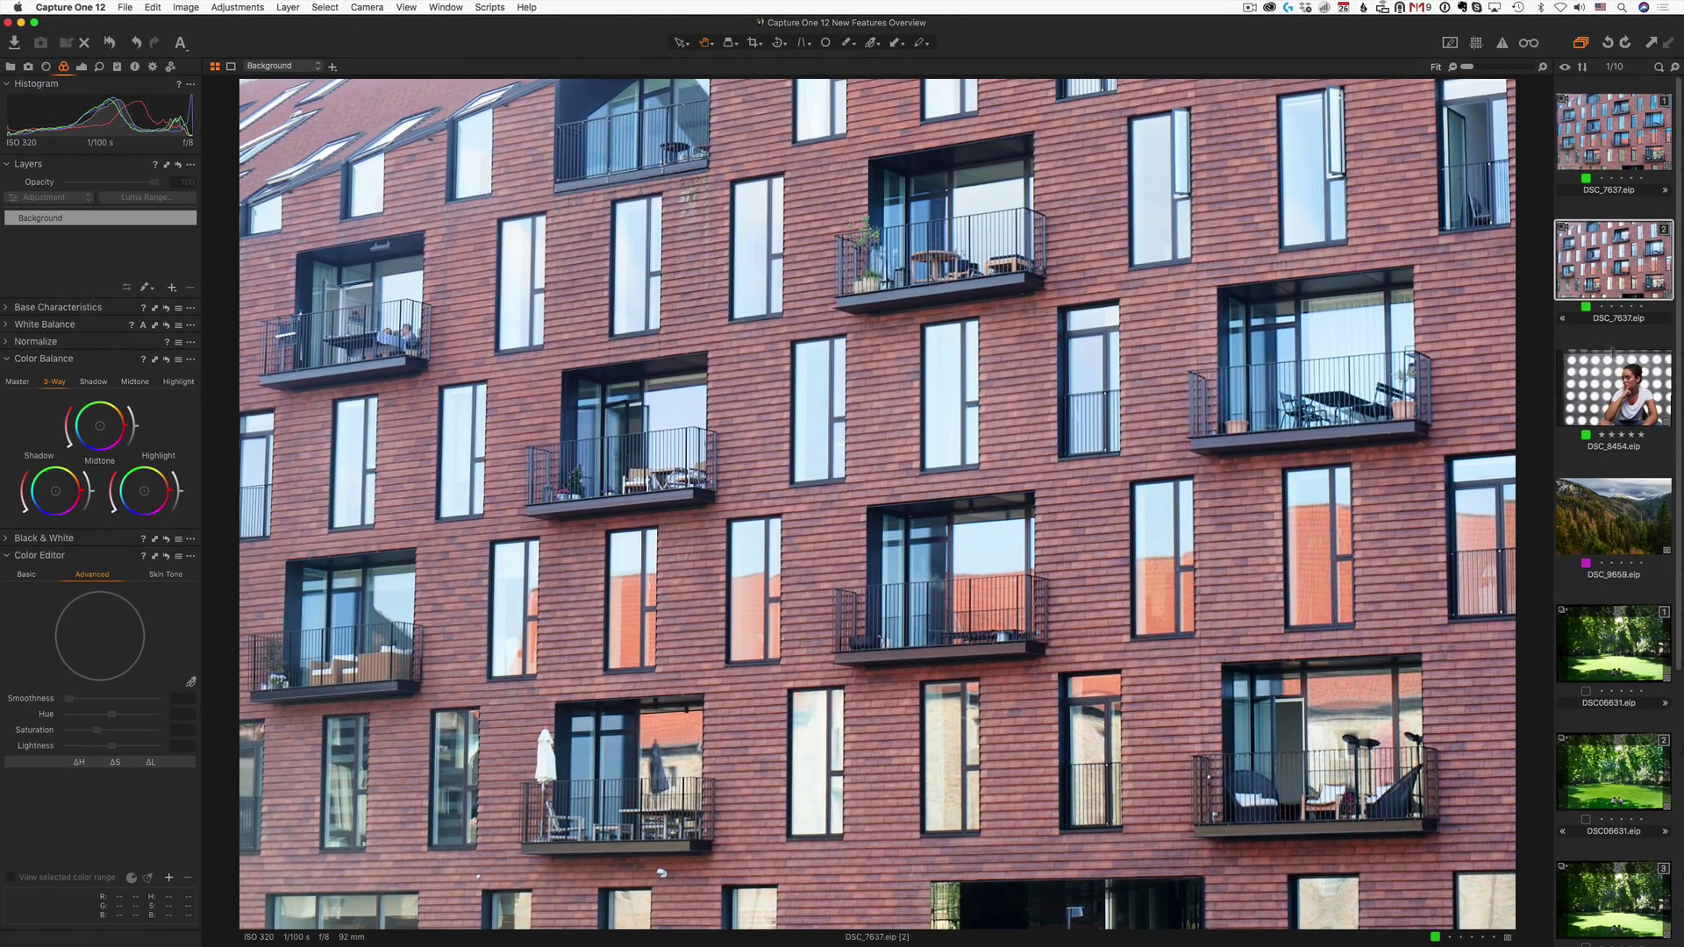
Inspect the portrait's Luma Range mask over the bright circles, then cancel without changes
{"action": "key", "text": "Down"}
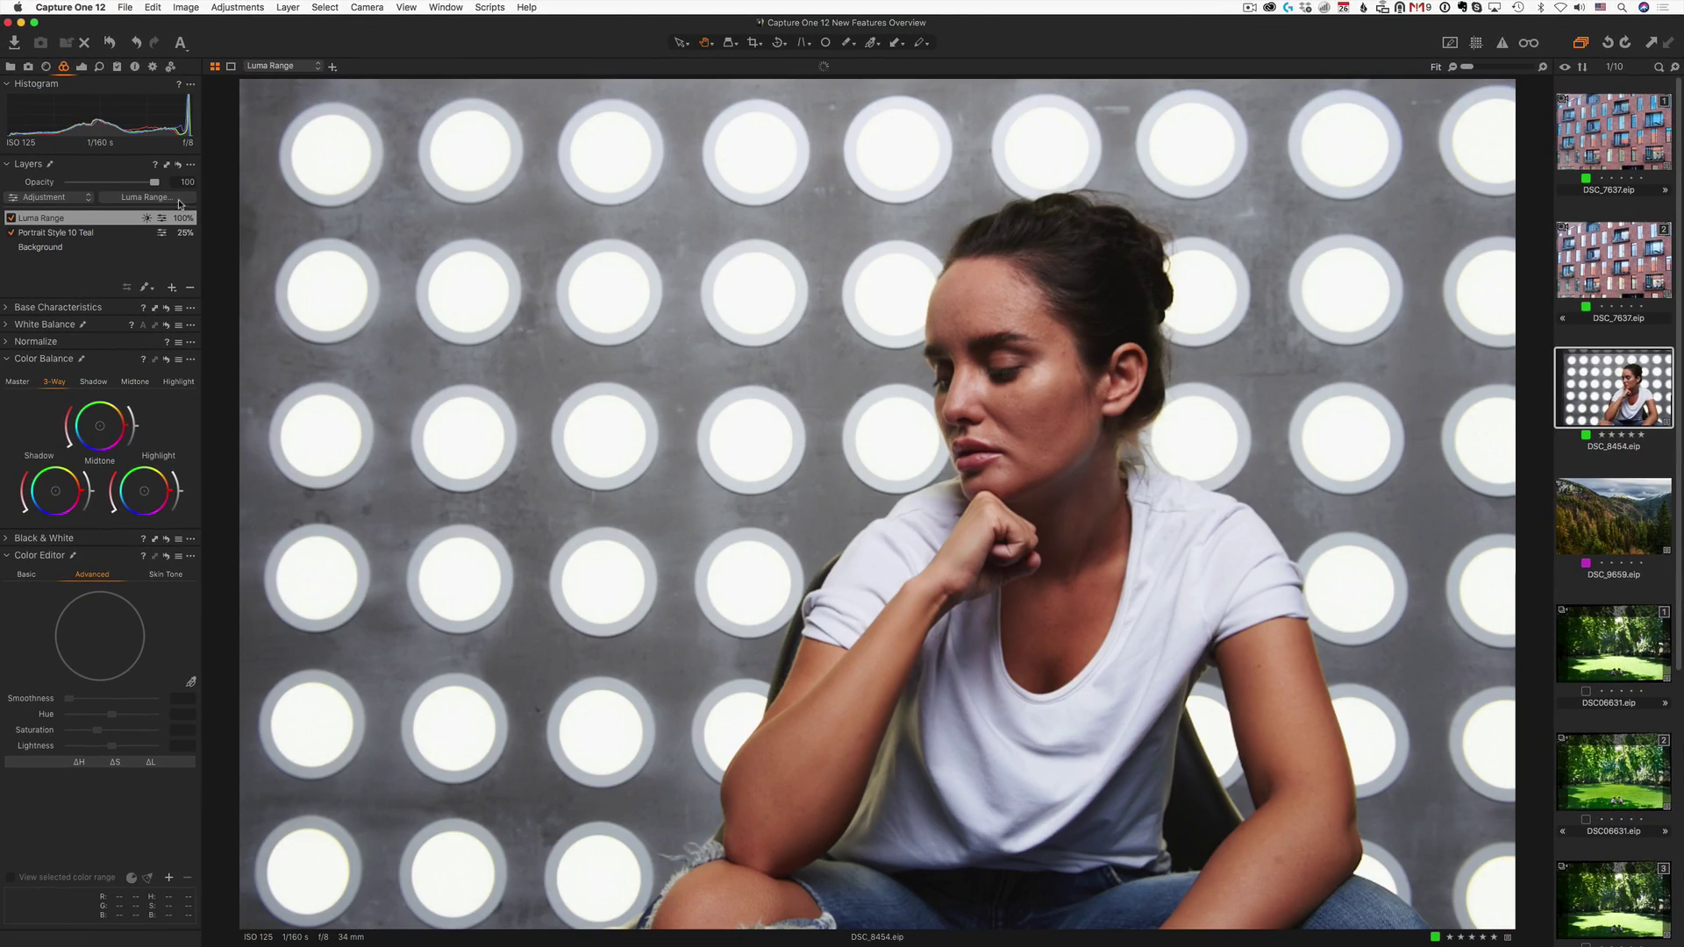
{"action": "left_click", "coordinate": [179, 200]}
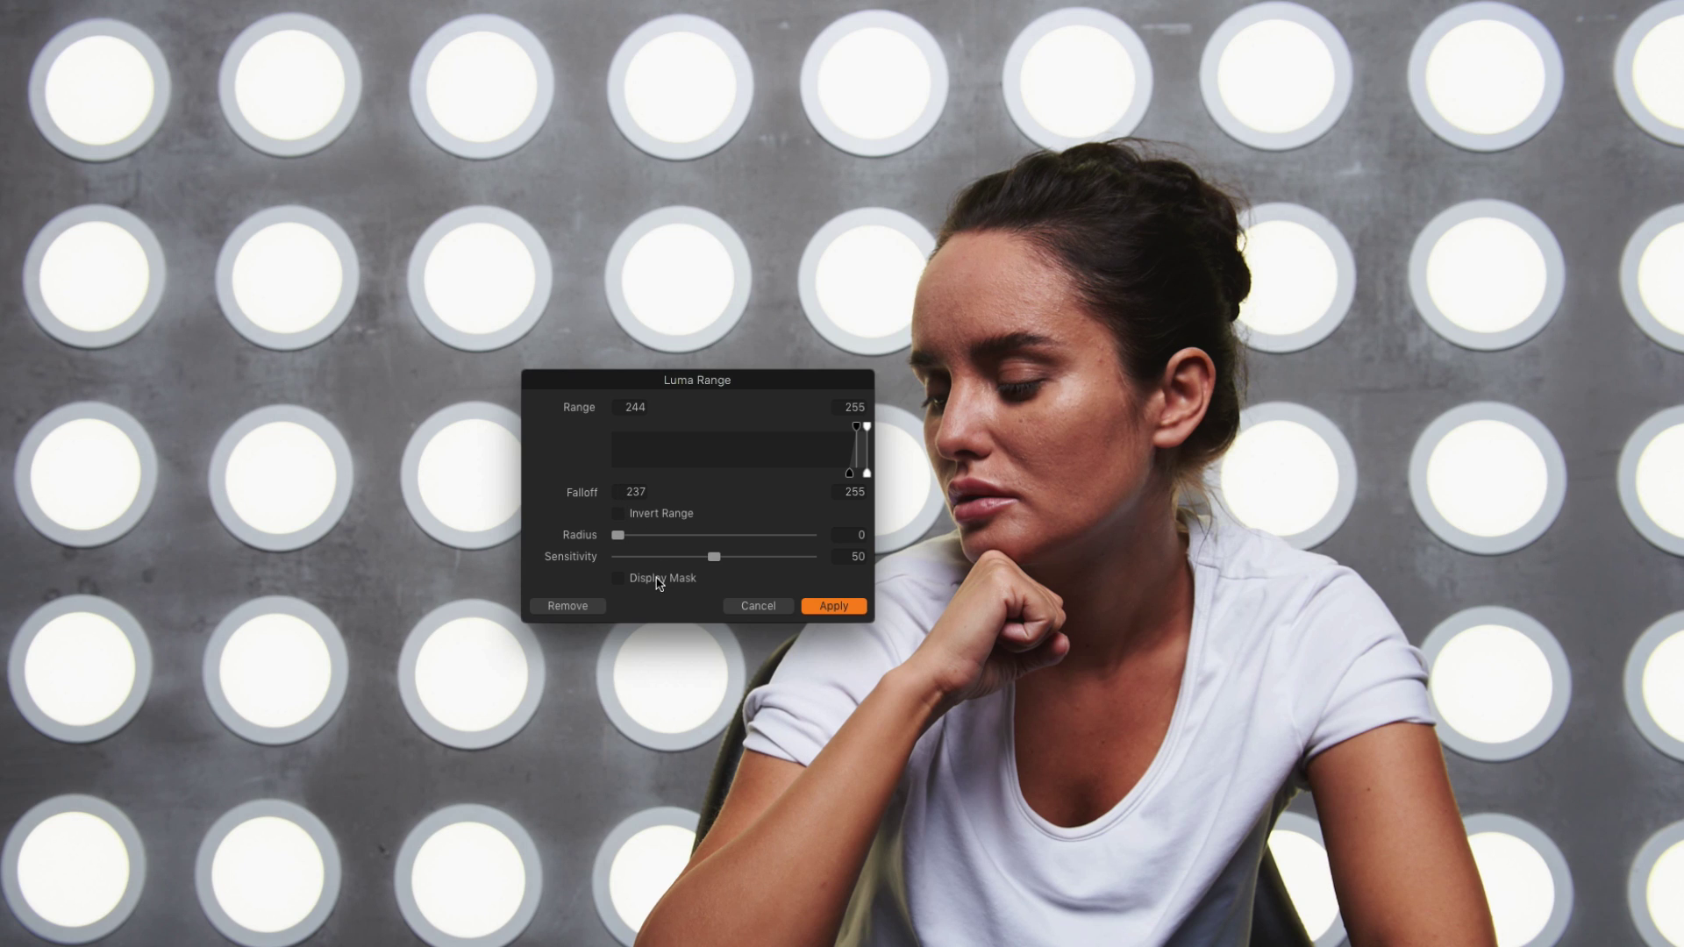
{"action": "left_click", "coordinate": [660, 581]}
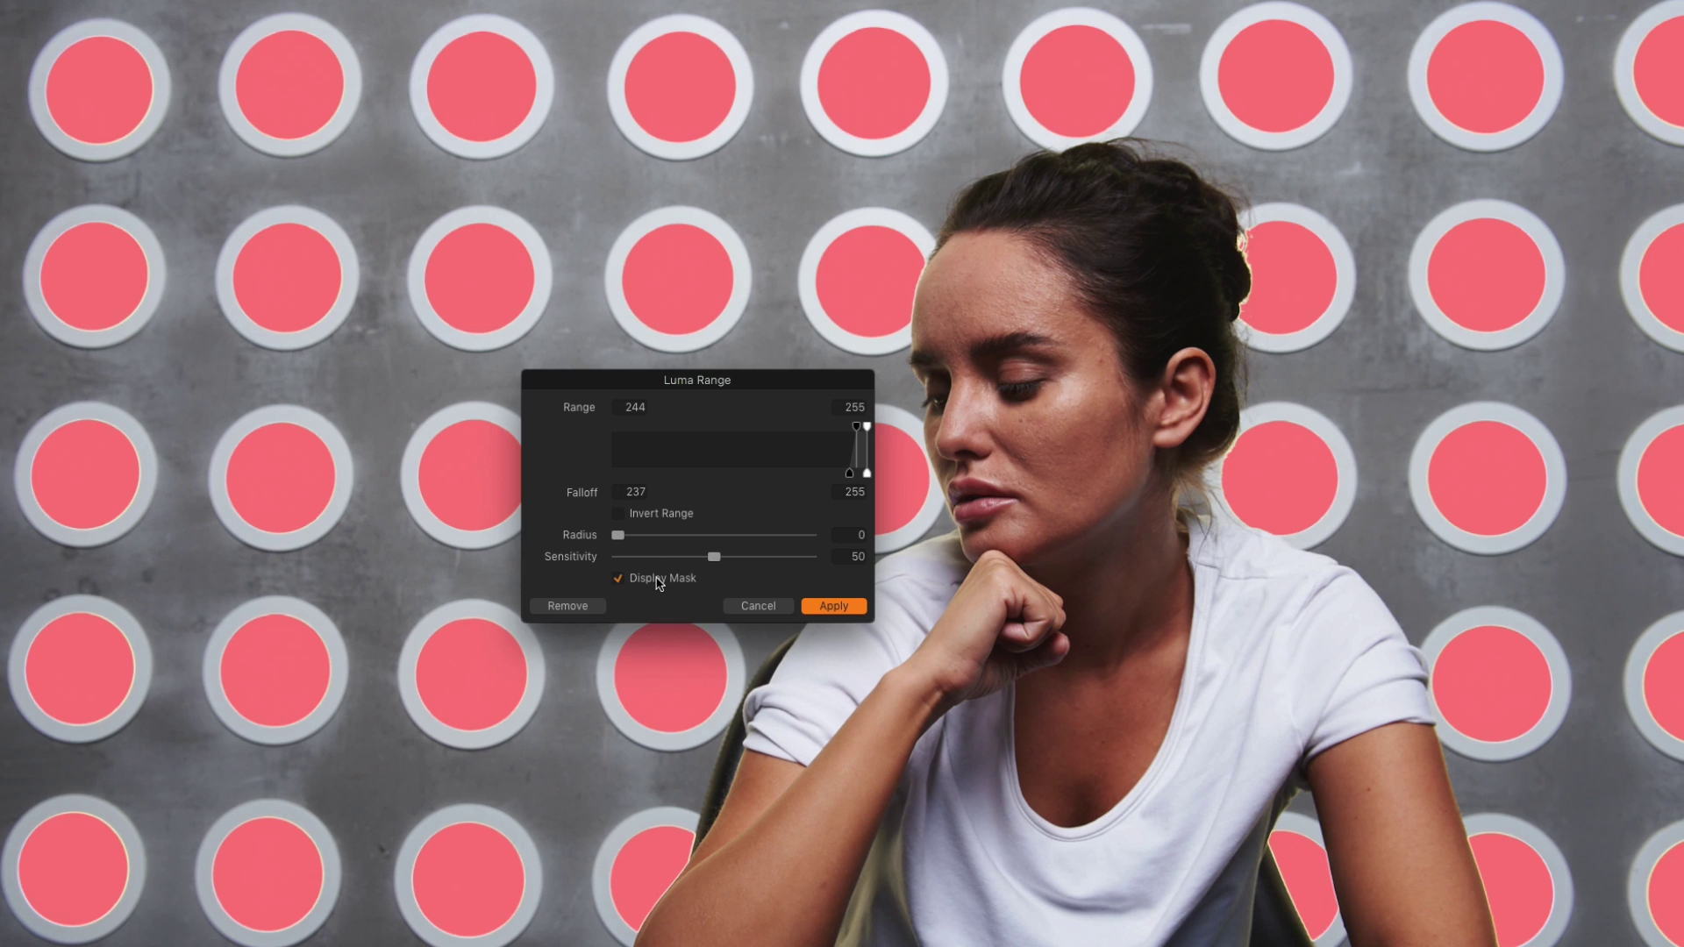
{"action": "left_click", "coordinate": [658, 579]}
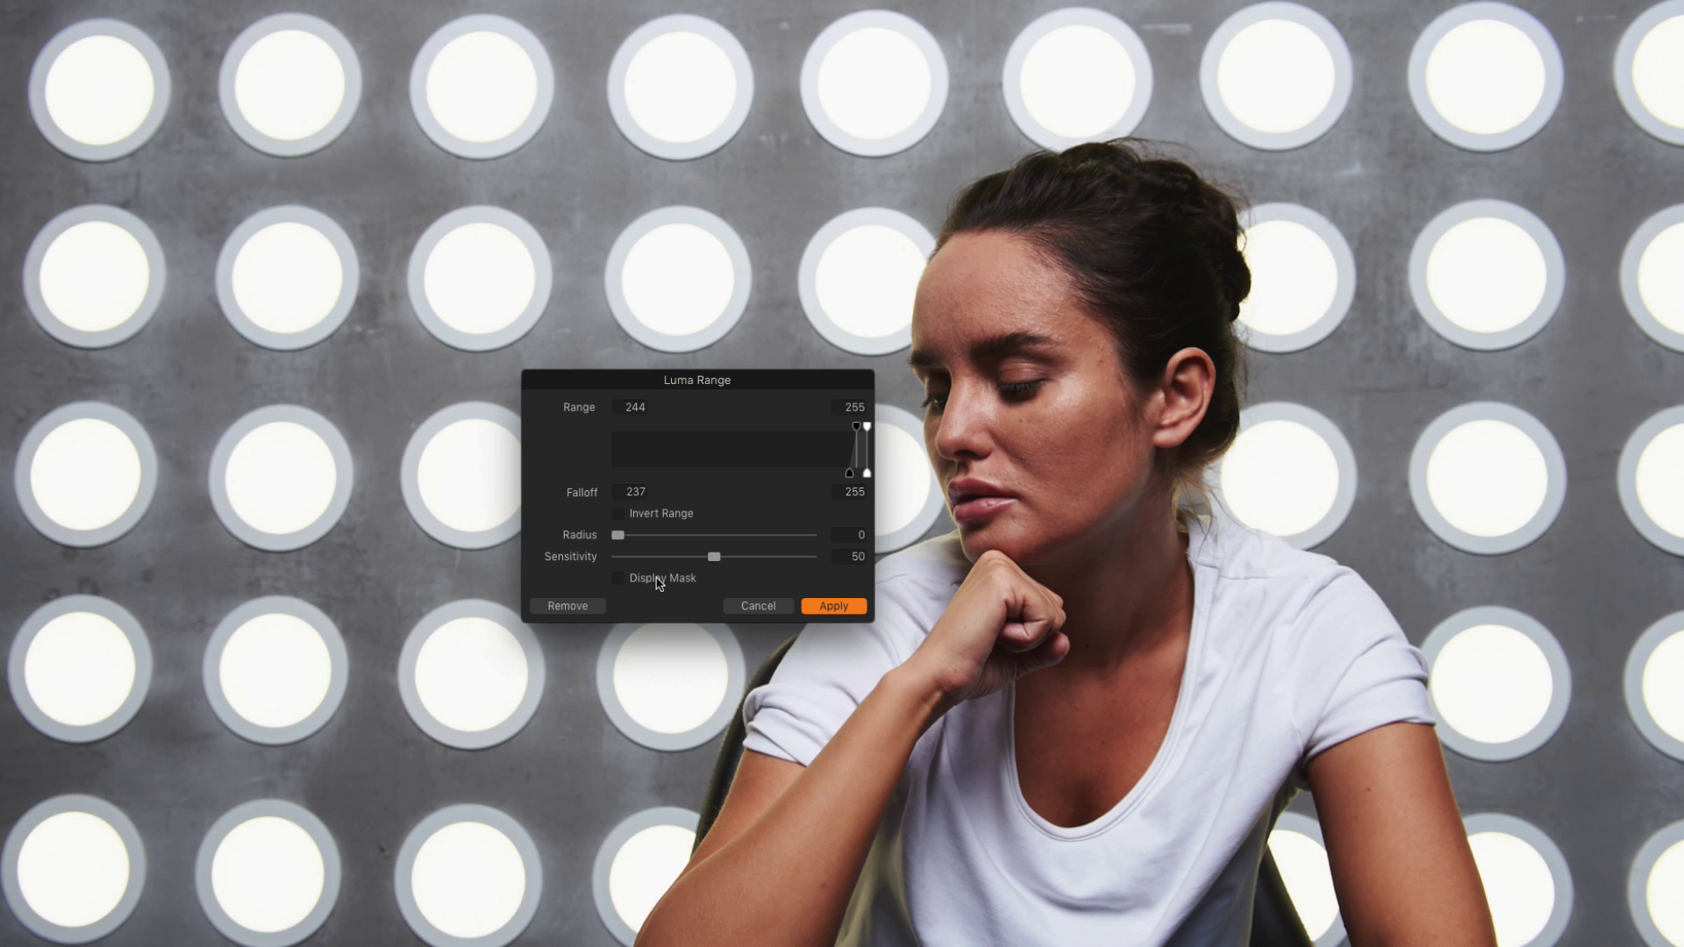
{"action": "left_click", "coordinate": [659, 580]}
{"action": "left_click", "coordinate": [833, 606]}
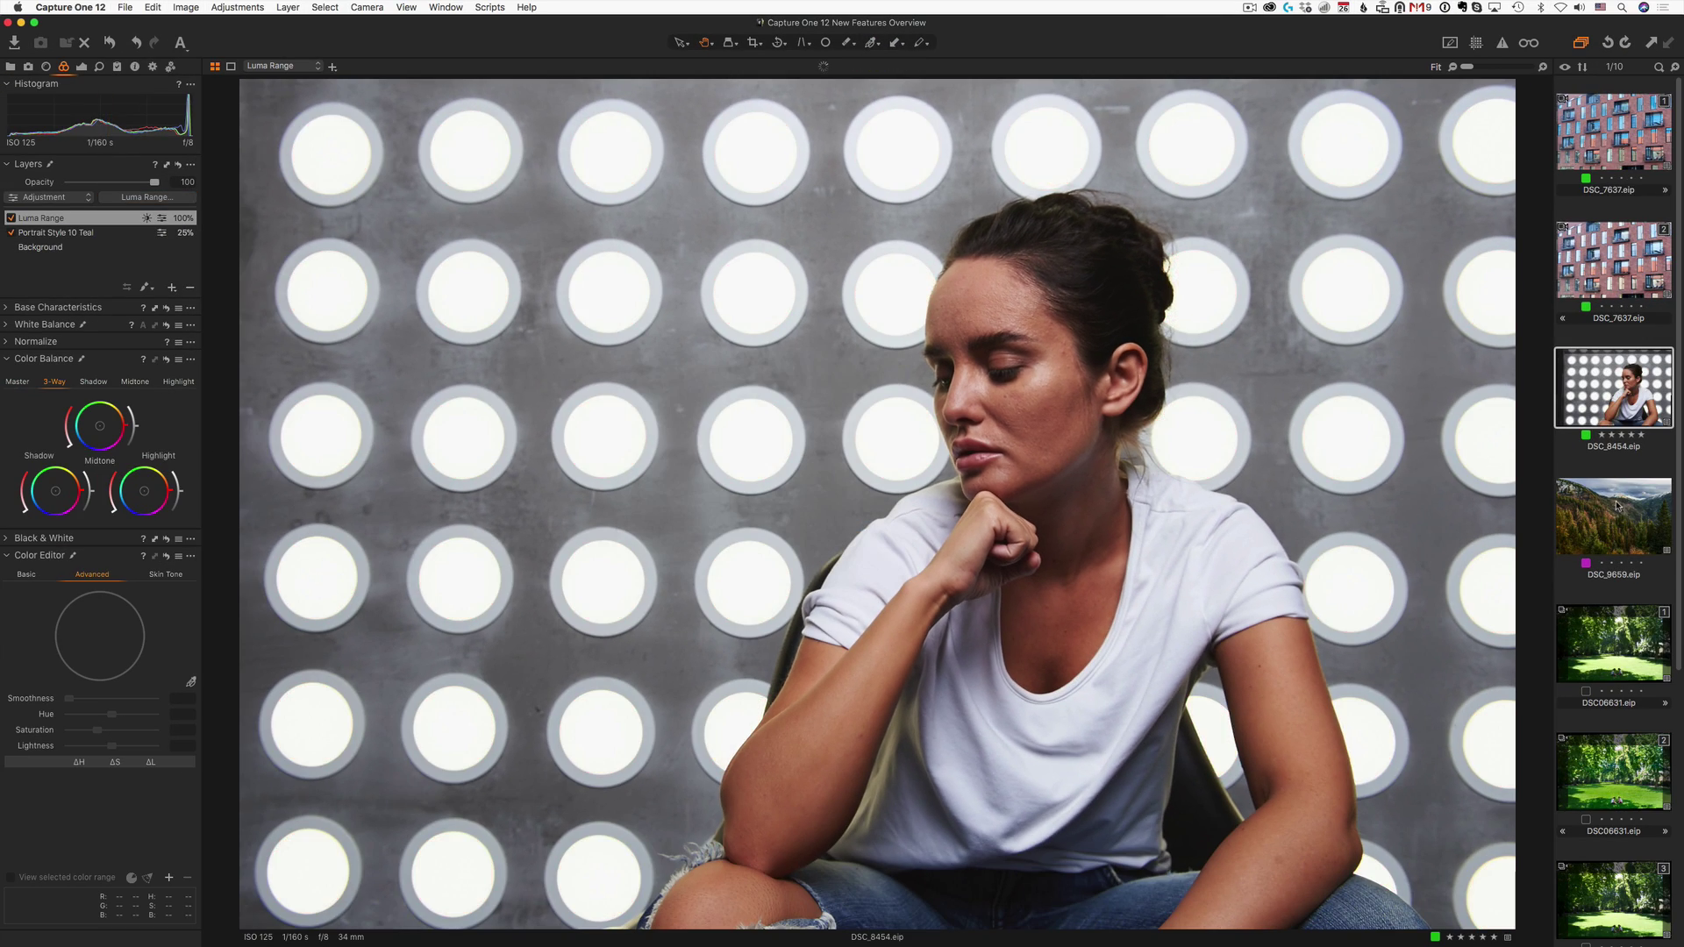
Show Layer 1's sky mask on the mountain landscape DSC_9659
{"action": "left_click", "coordinate": [1618, 506]}
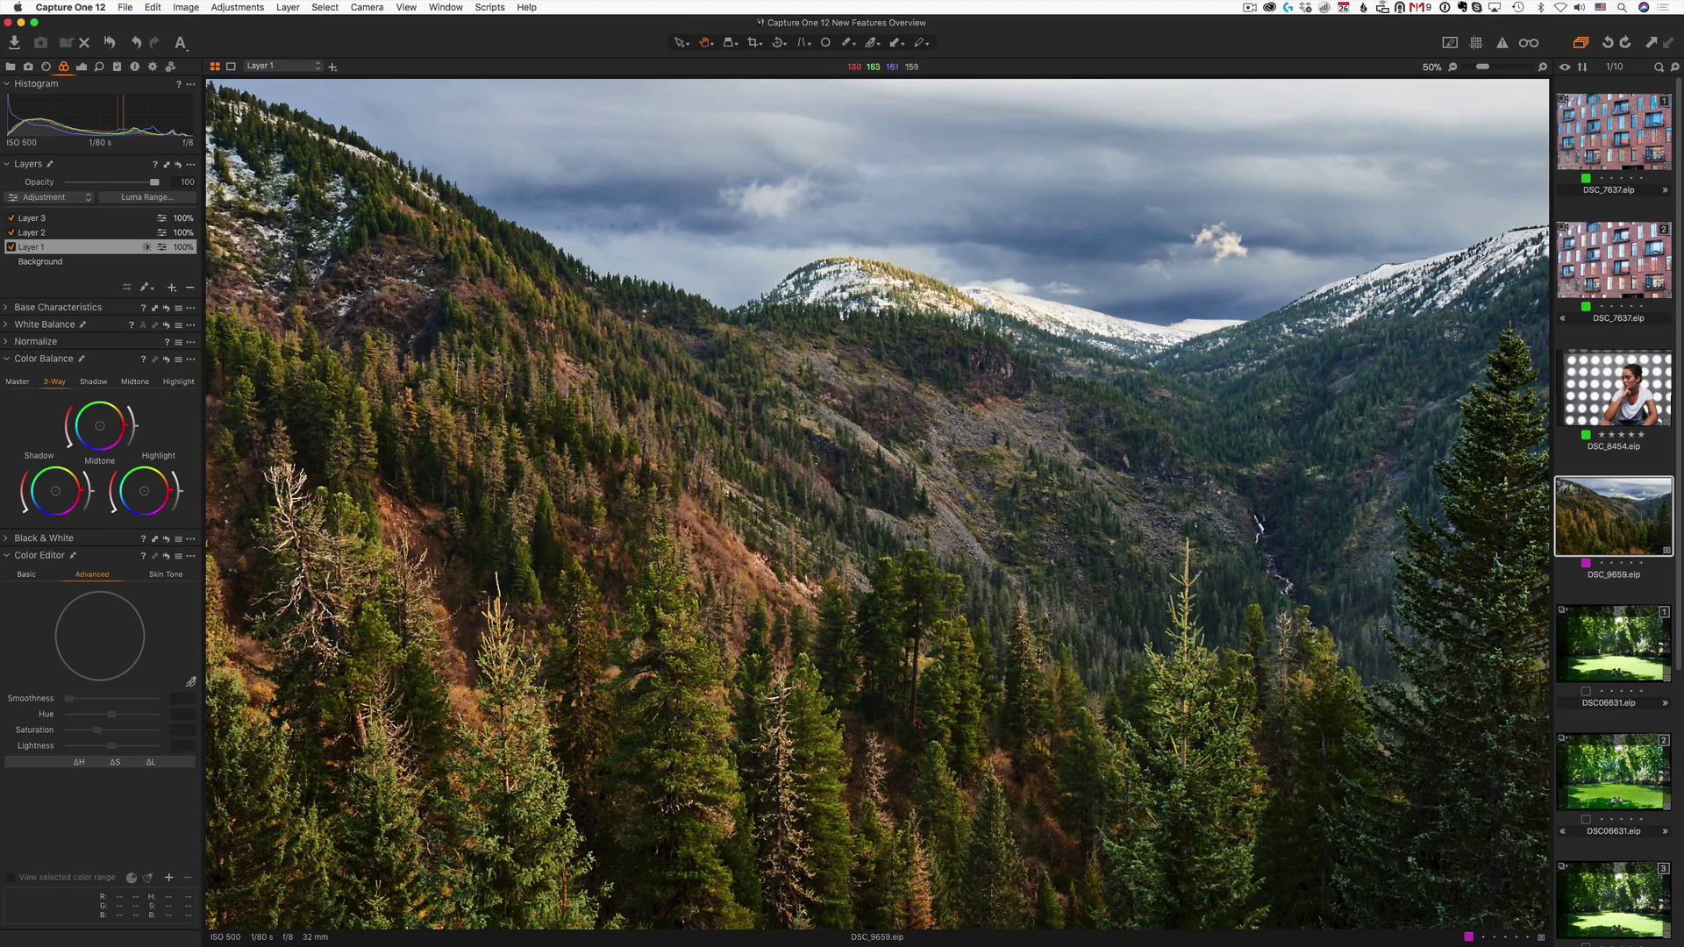
{"action": "left_click", "coordinate": [8, 248]}
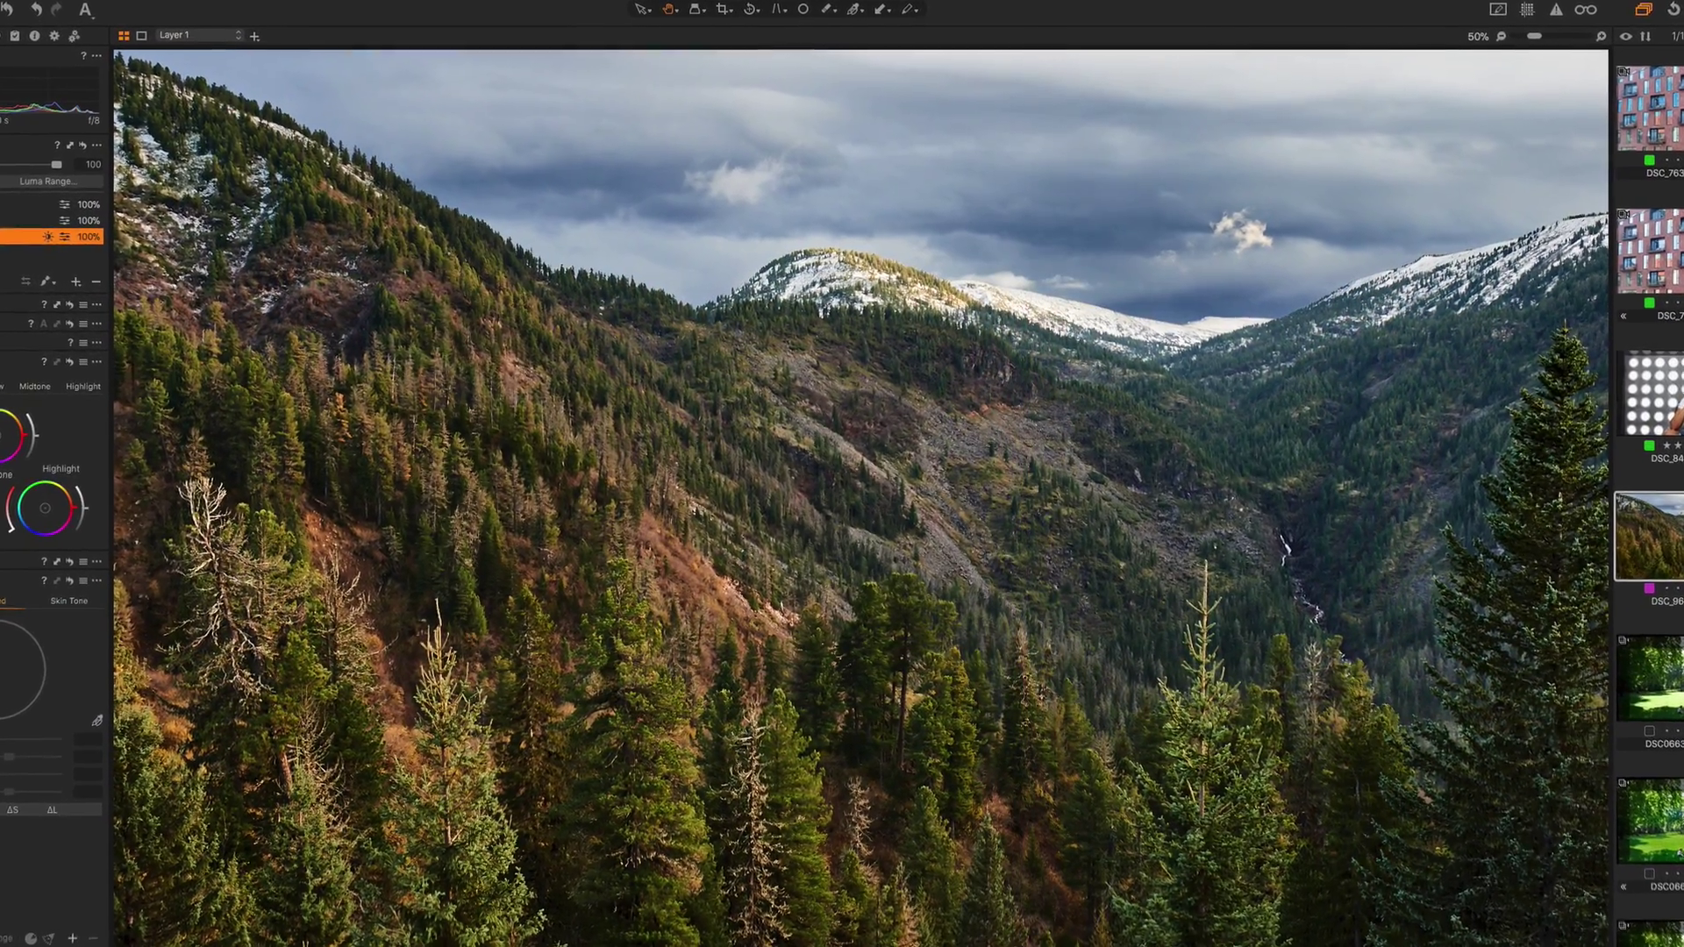
{"action": "key", "text": "m"}
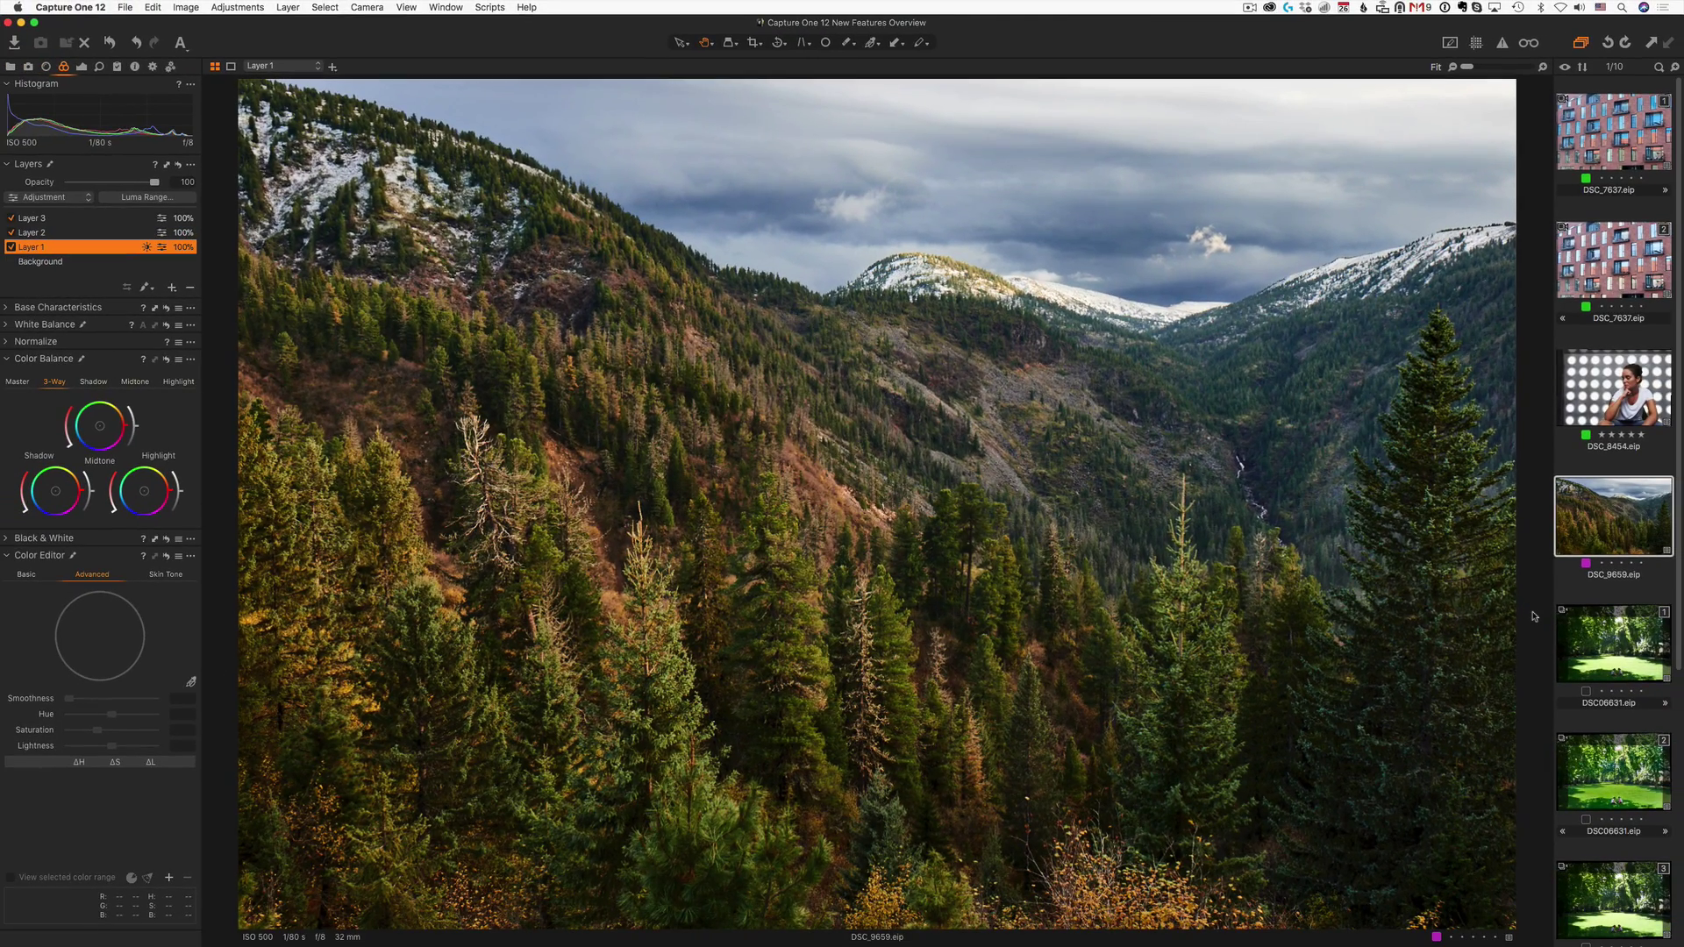
Add a filled Layer 1 to the park photo, masked to the sunlit grass with Luma Range 211–235
{"action": "left_click", "coordinate": [1595, 635]}
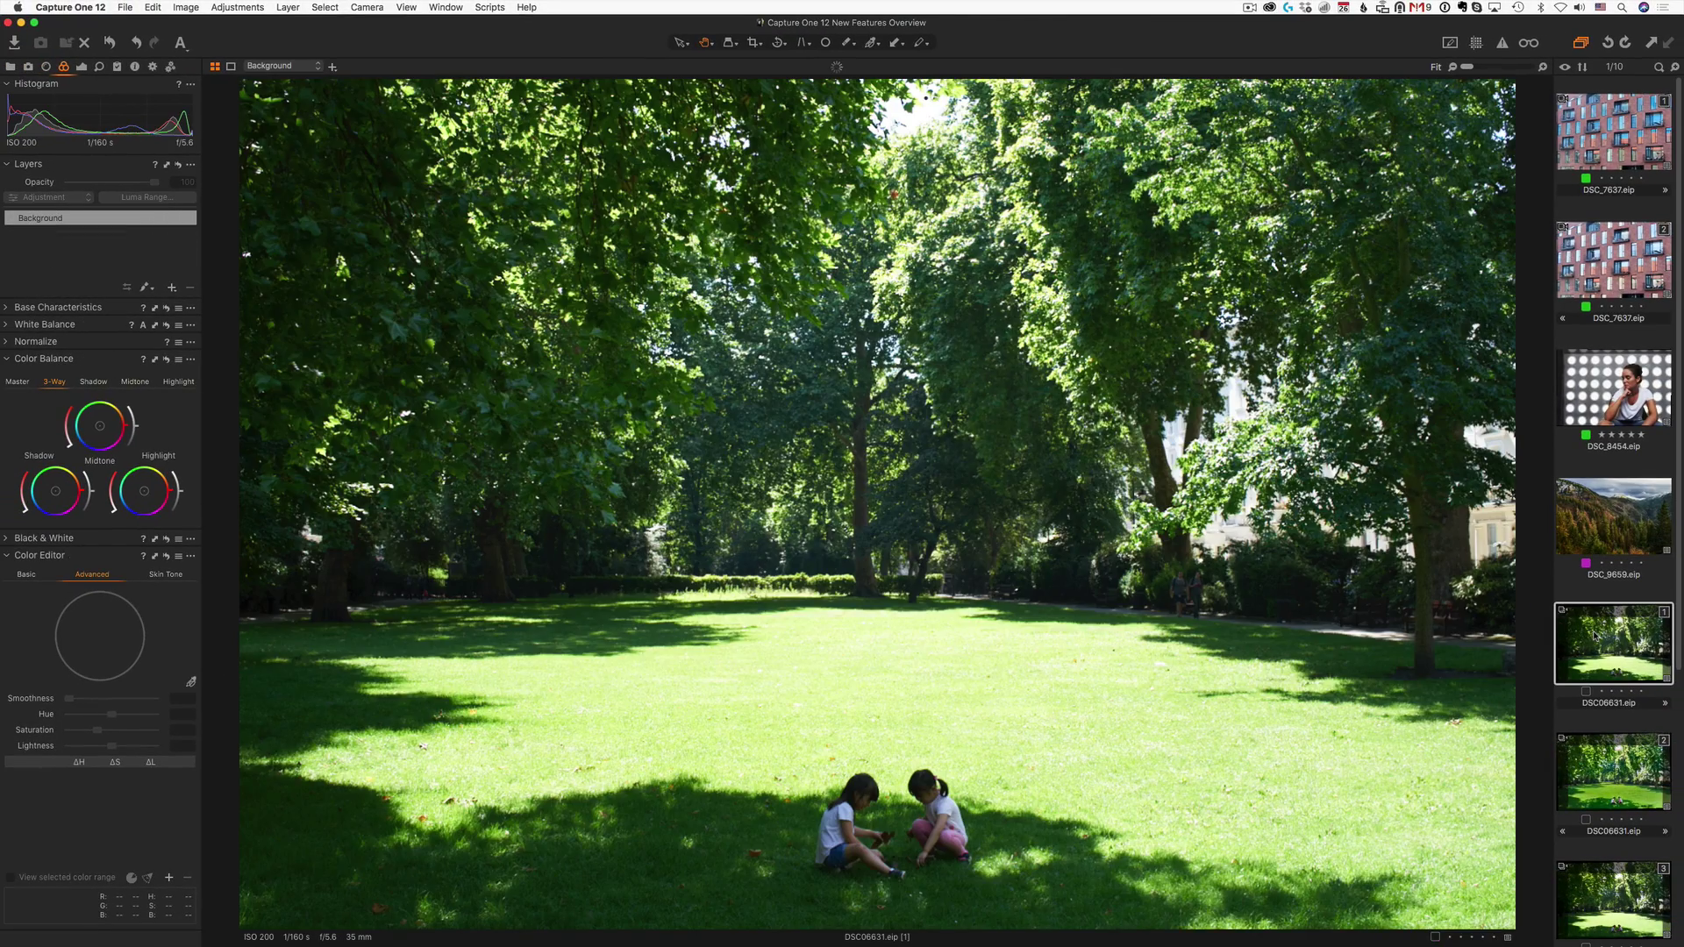
{"action": "scroll", "coordinate": [1594, 635], "scroll_direction": "down", "scroll_amount": 2}
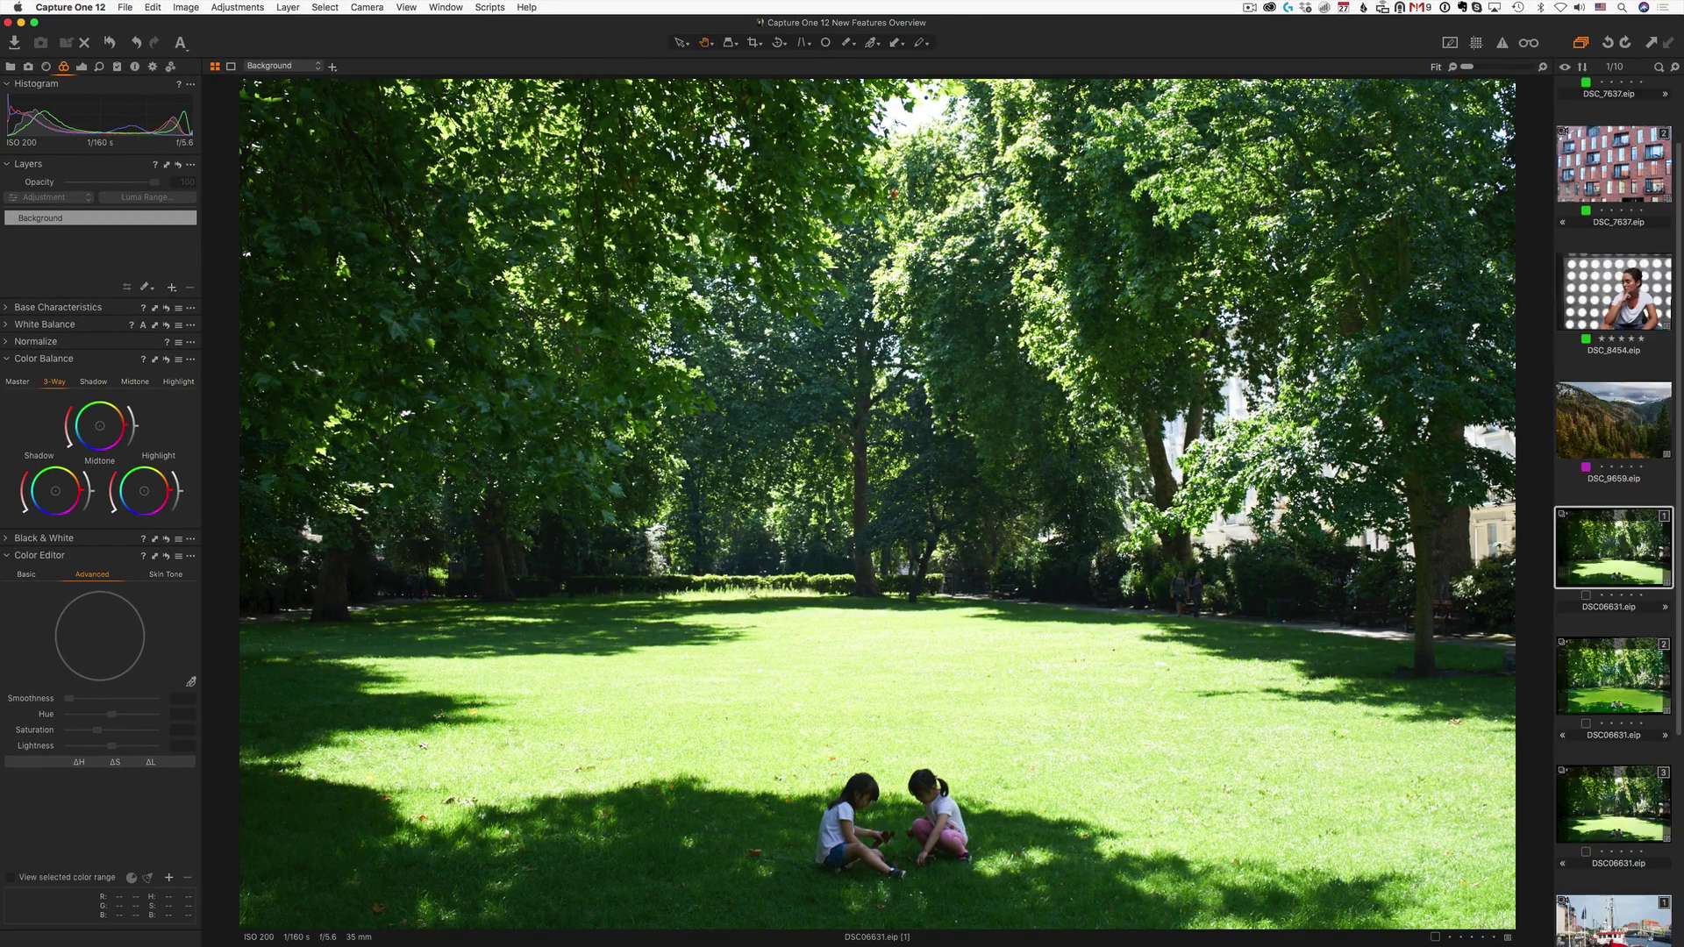
{"action": "left_click", "coordinate": [176, 291]}
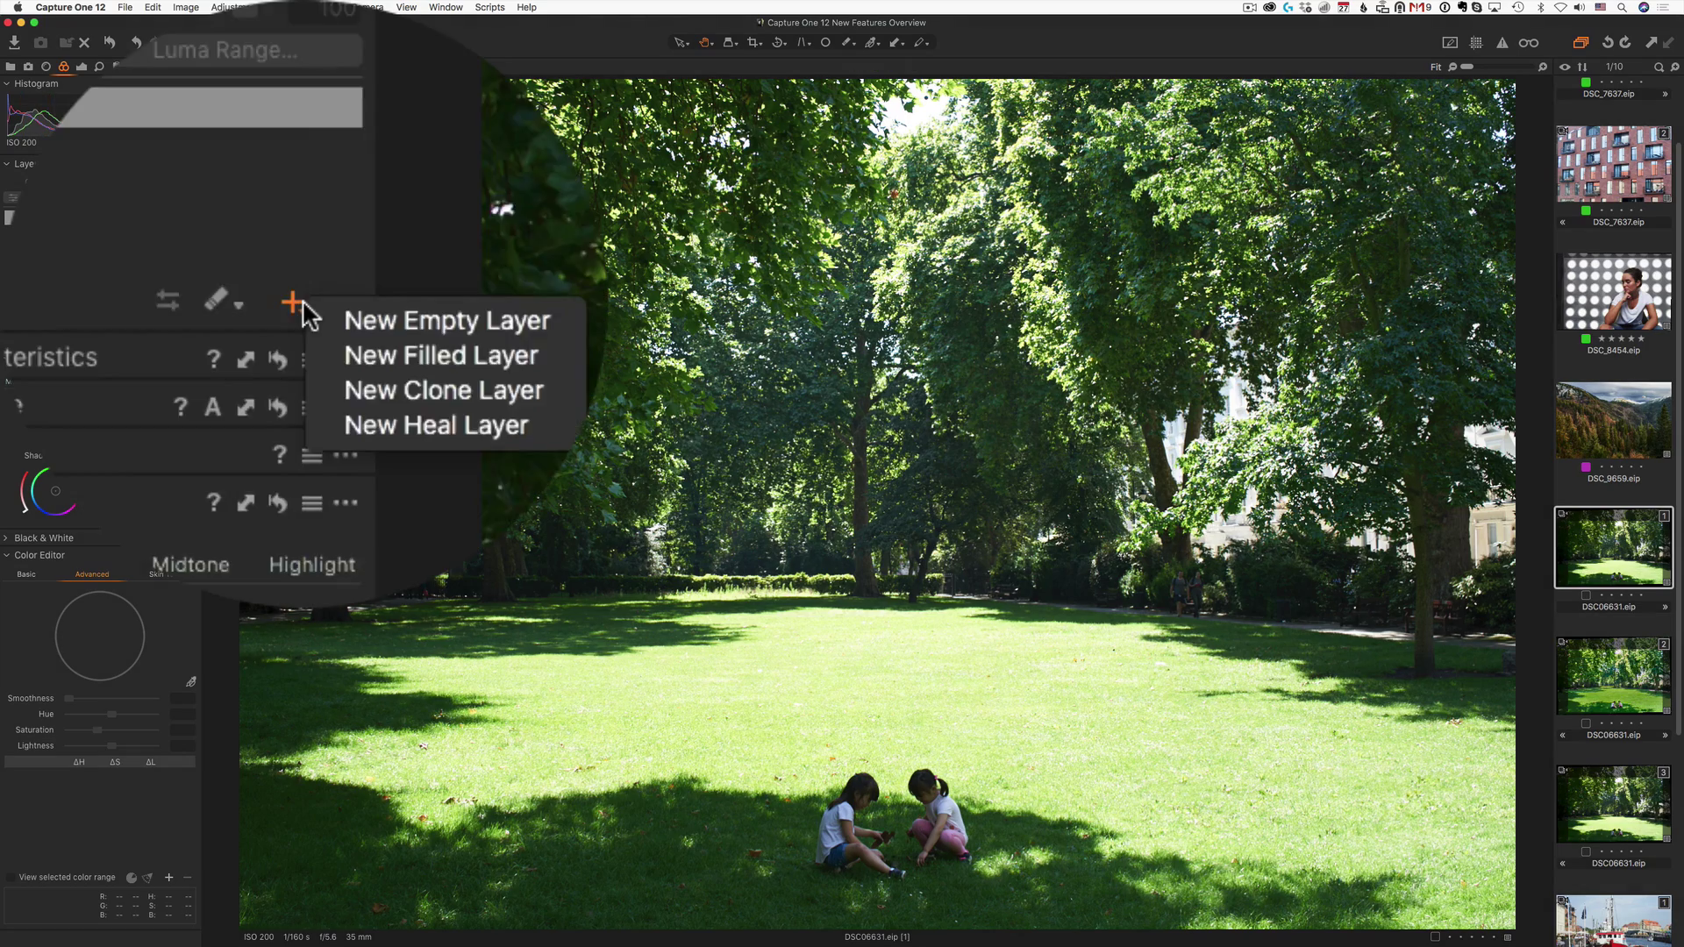
{"action": "left_click", "coordinate": [281, 312]}
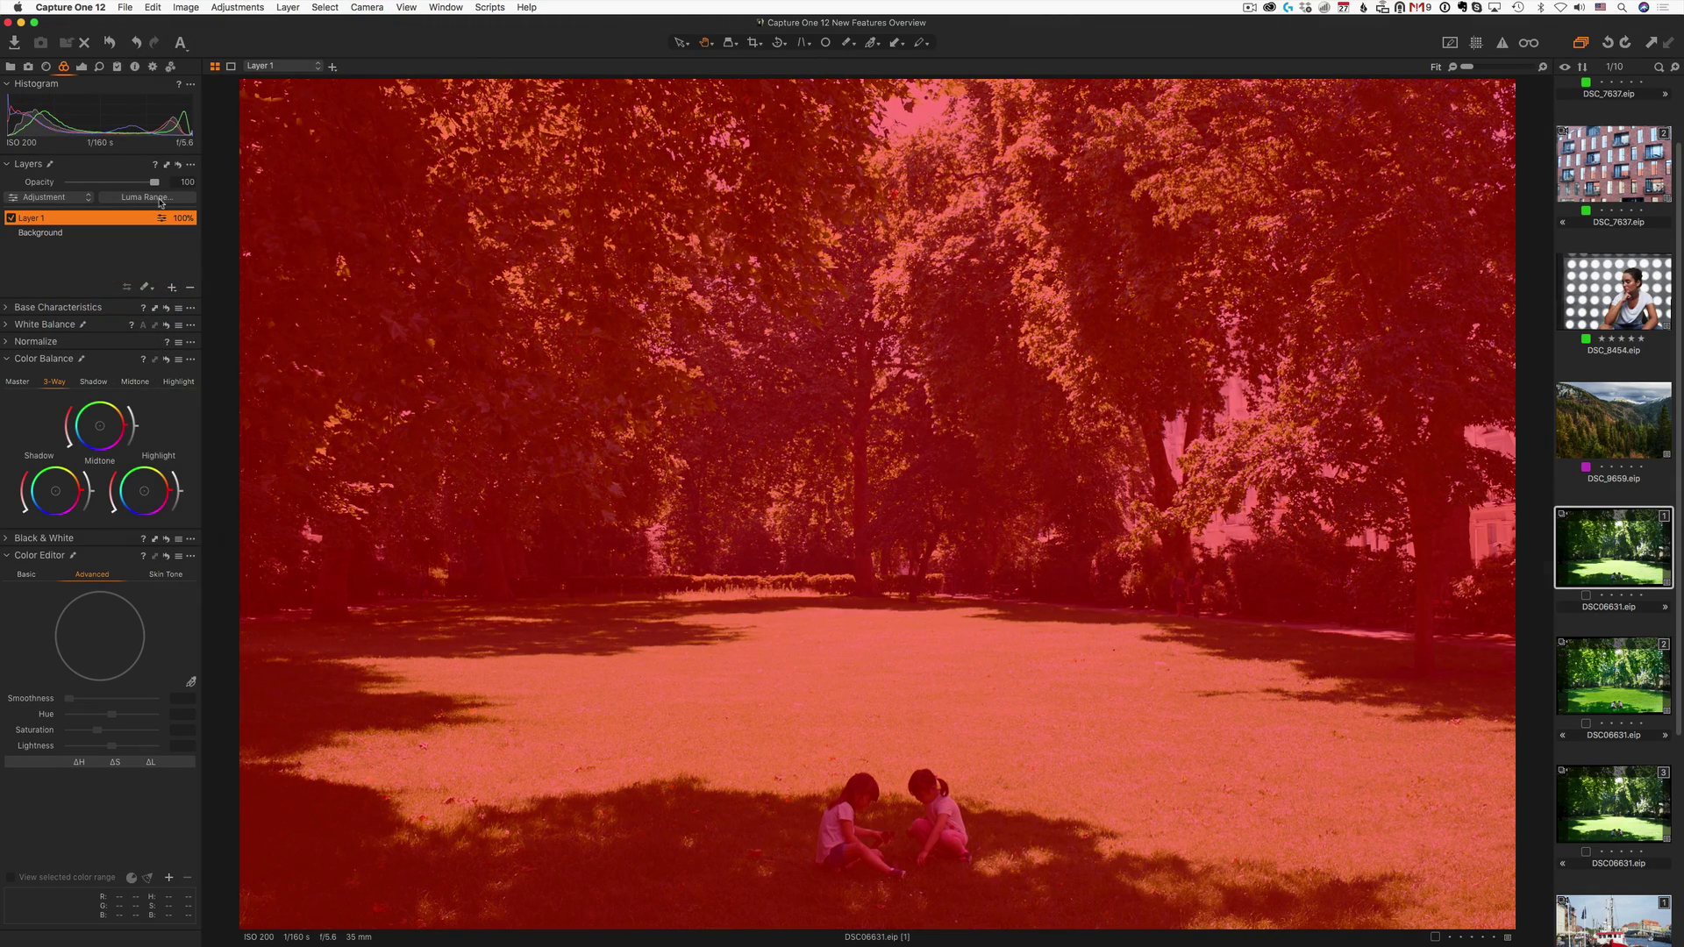
{"action": "left_click", "coordinate": [161, 200]}
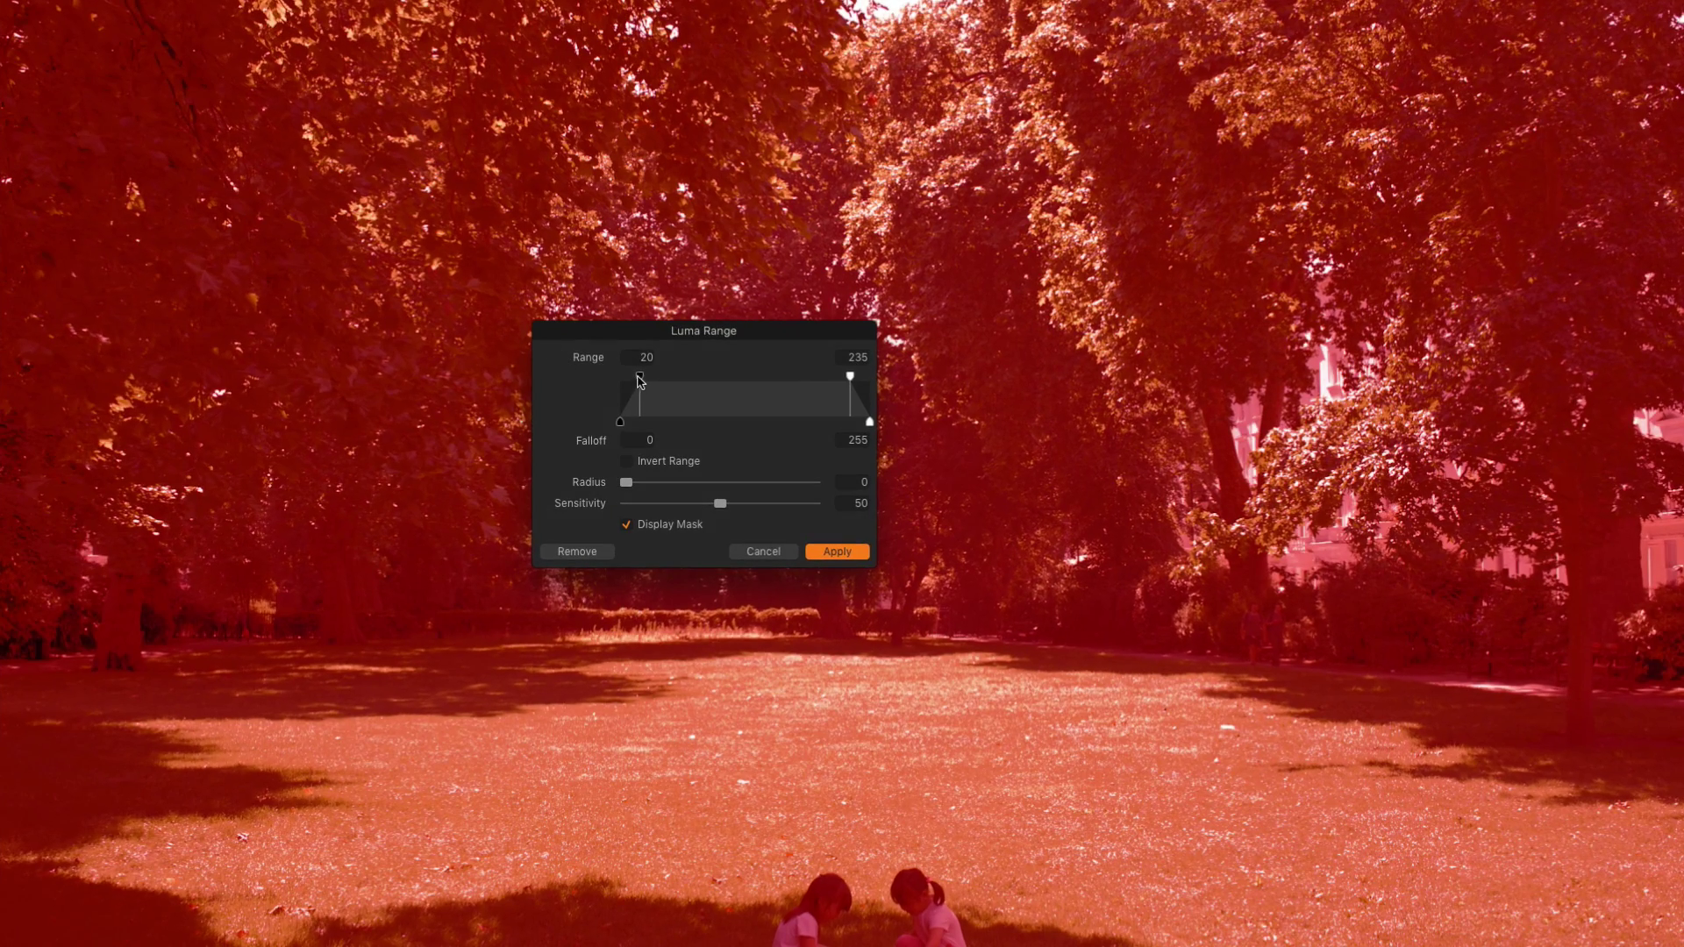
{"action": "left_click_drag", "start_coordinate": [639, 380], "coordinate": [826, 392]}
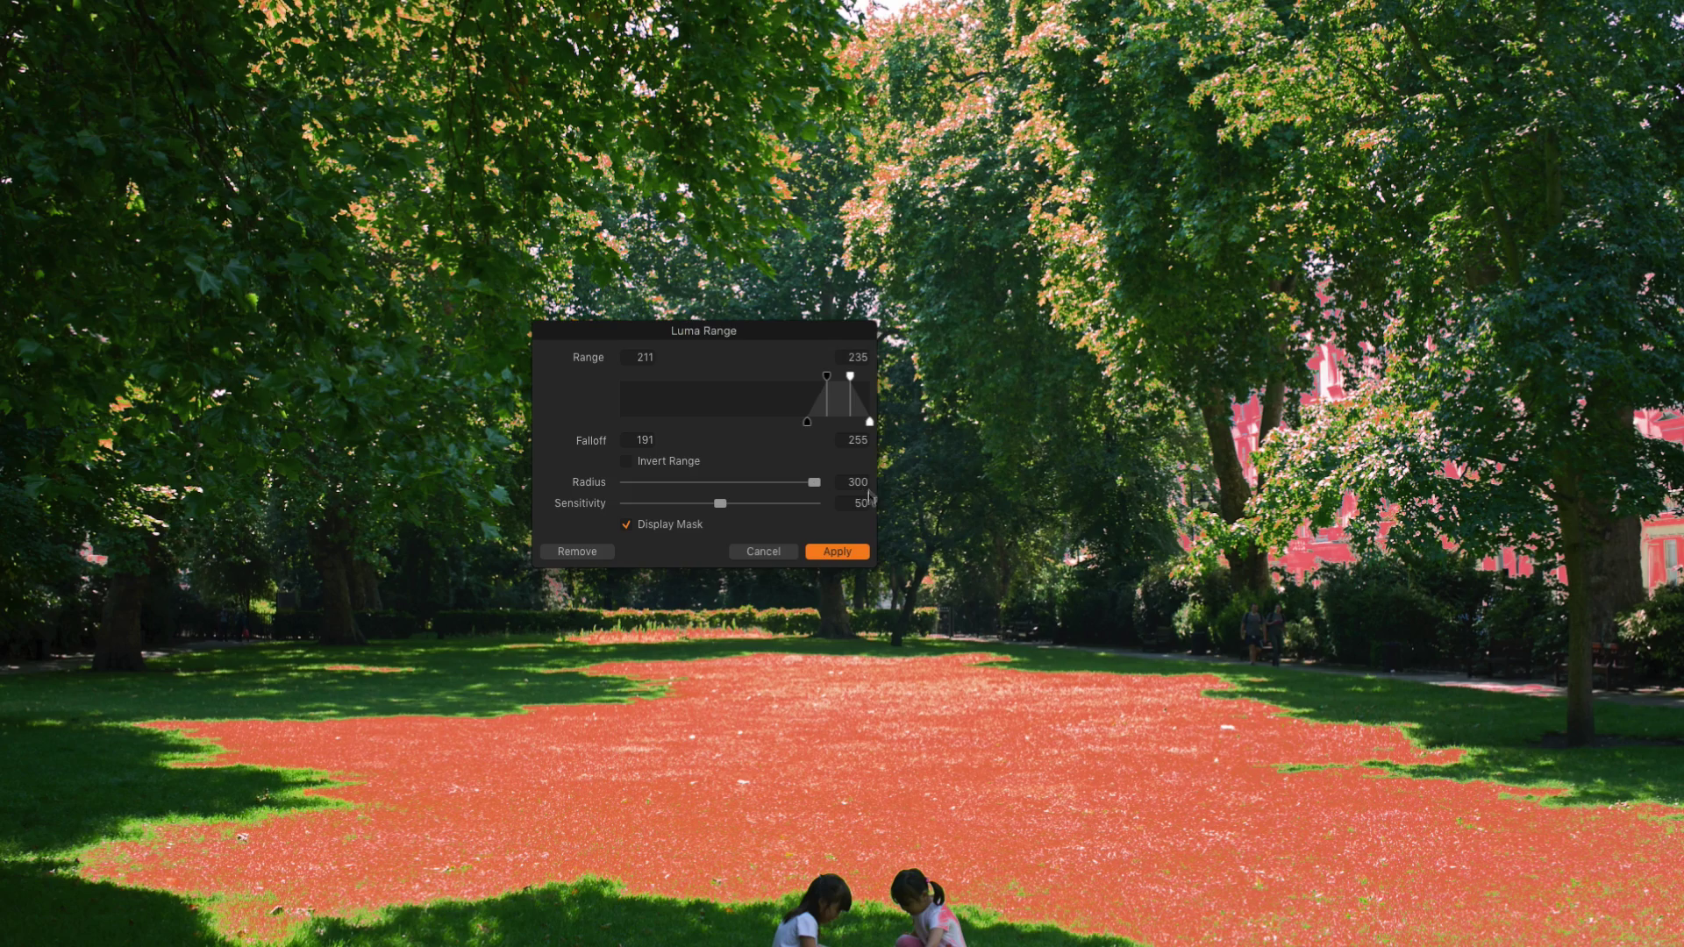
{"action": "left_click", "coordinate": [838, 551]}
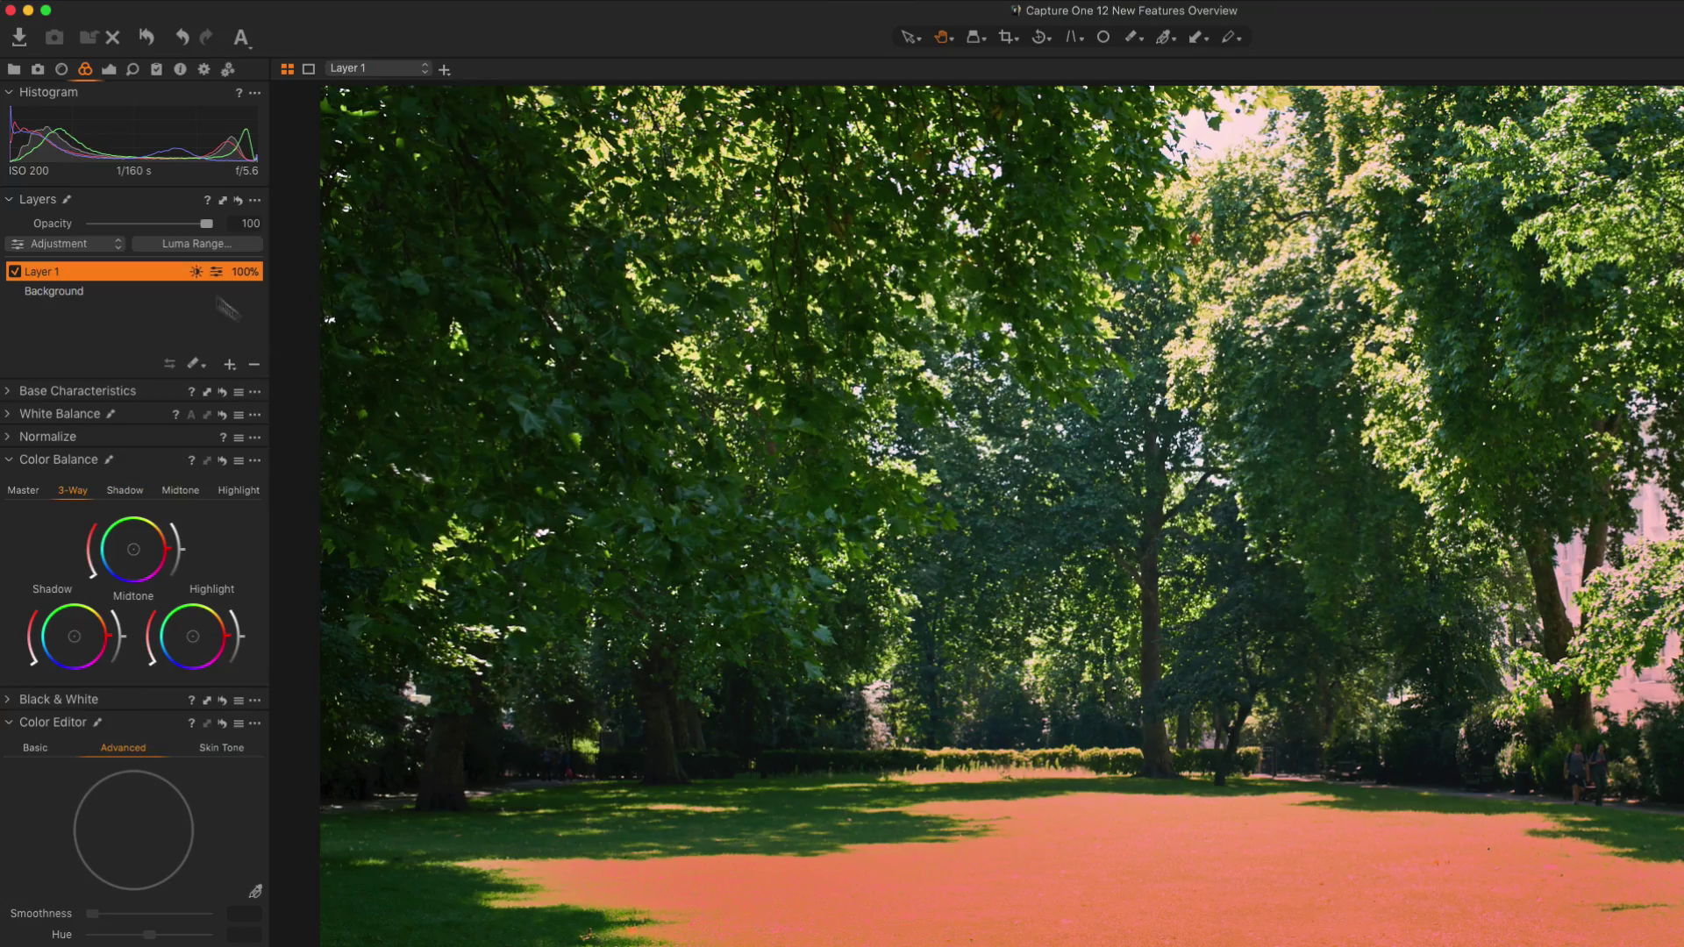
Refine Layer 1's mask at radius 300 and apply it
{"action": "right_click", "coordinate": [66, 267]}
{"action": "right_click", "coordinate": [171, 271]}
{"action": "left_click", "coordinate": [316, 362]}
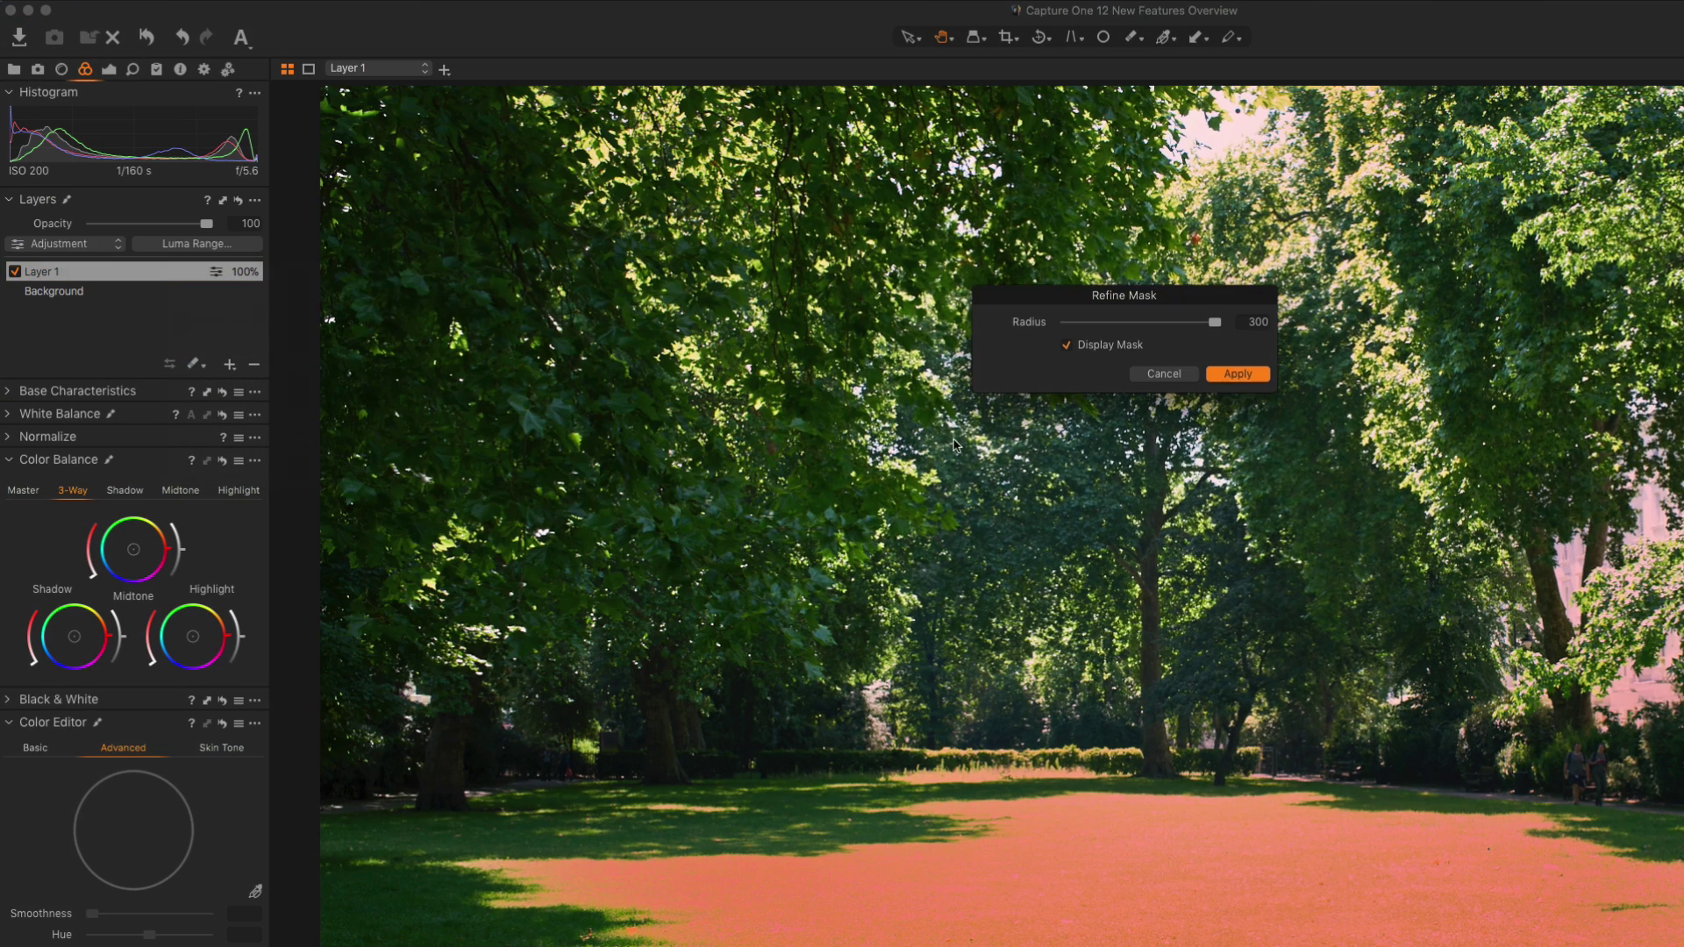
{"action": "left_click", "coordinate": [1237, 375]}
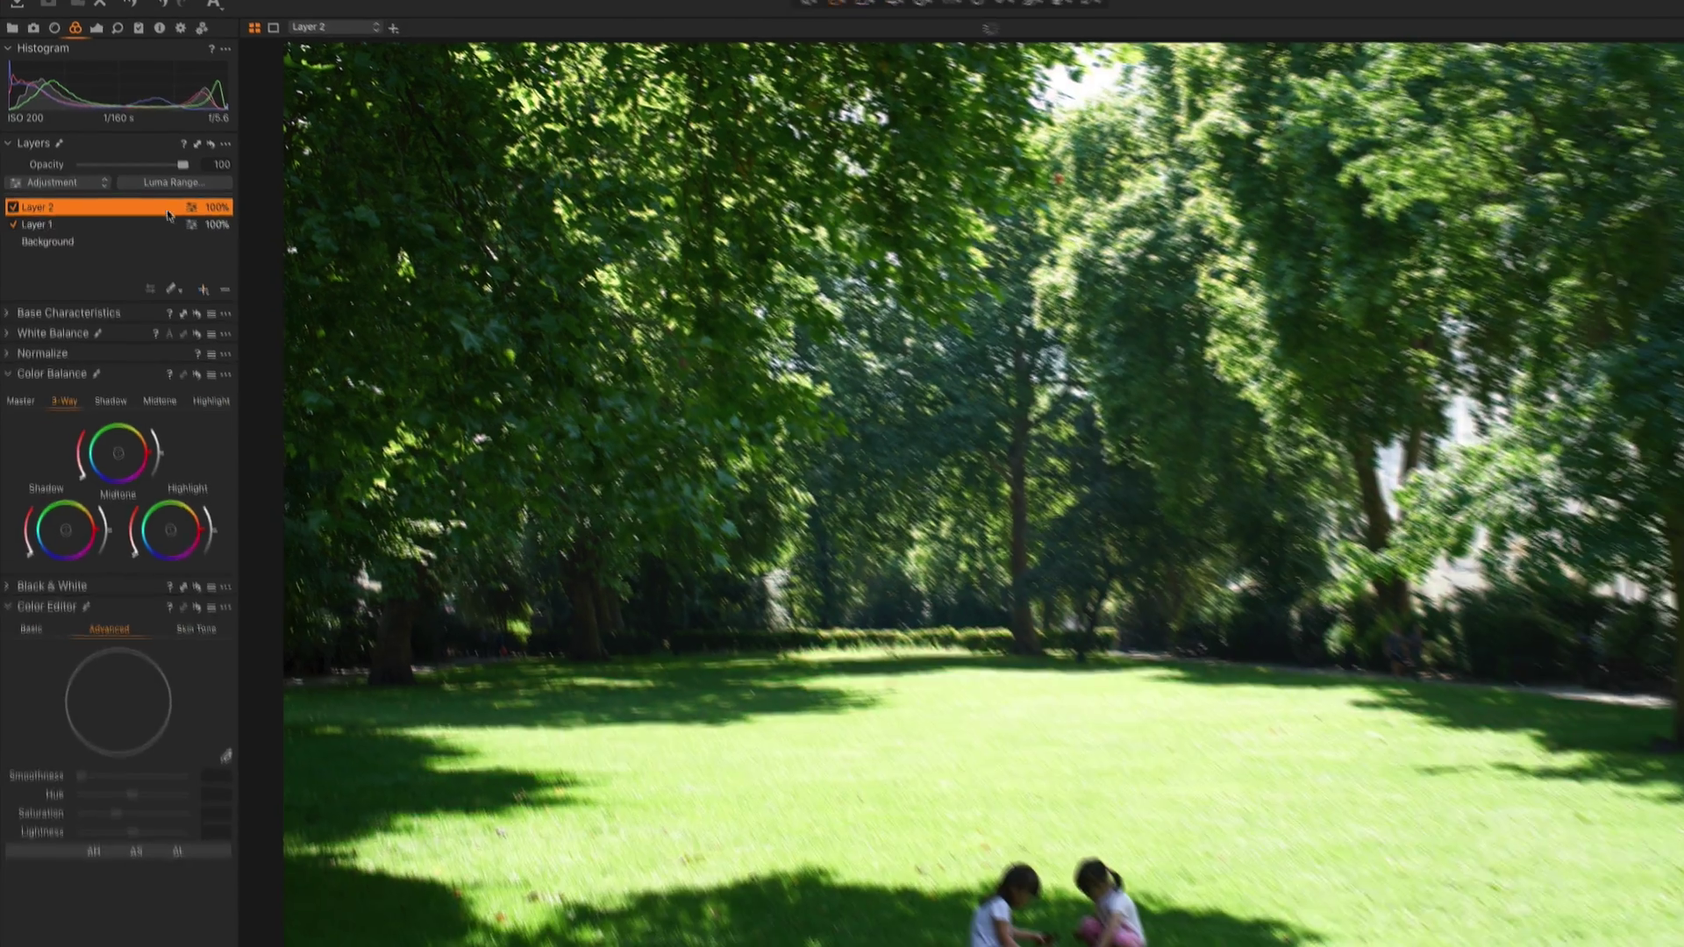
Copy Layer 1's grass mask onto Layer 2 and invert it
{"action": "right_click", "coordinate": [337, 270]}
{"action": "mouse_move", "coordinate": [338, 293]}
{"action": "left_click", "coordinate": [383, 308]}
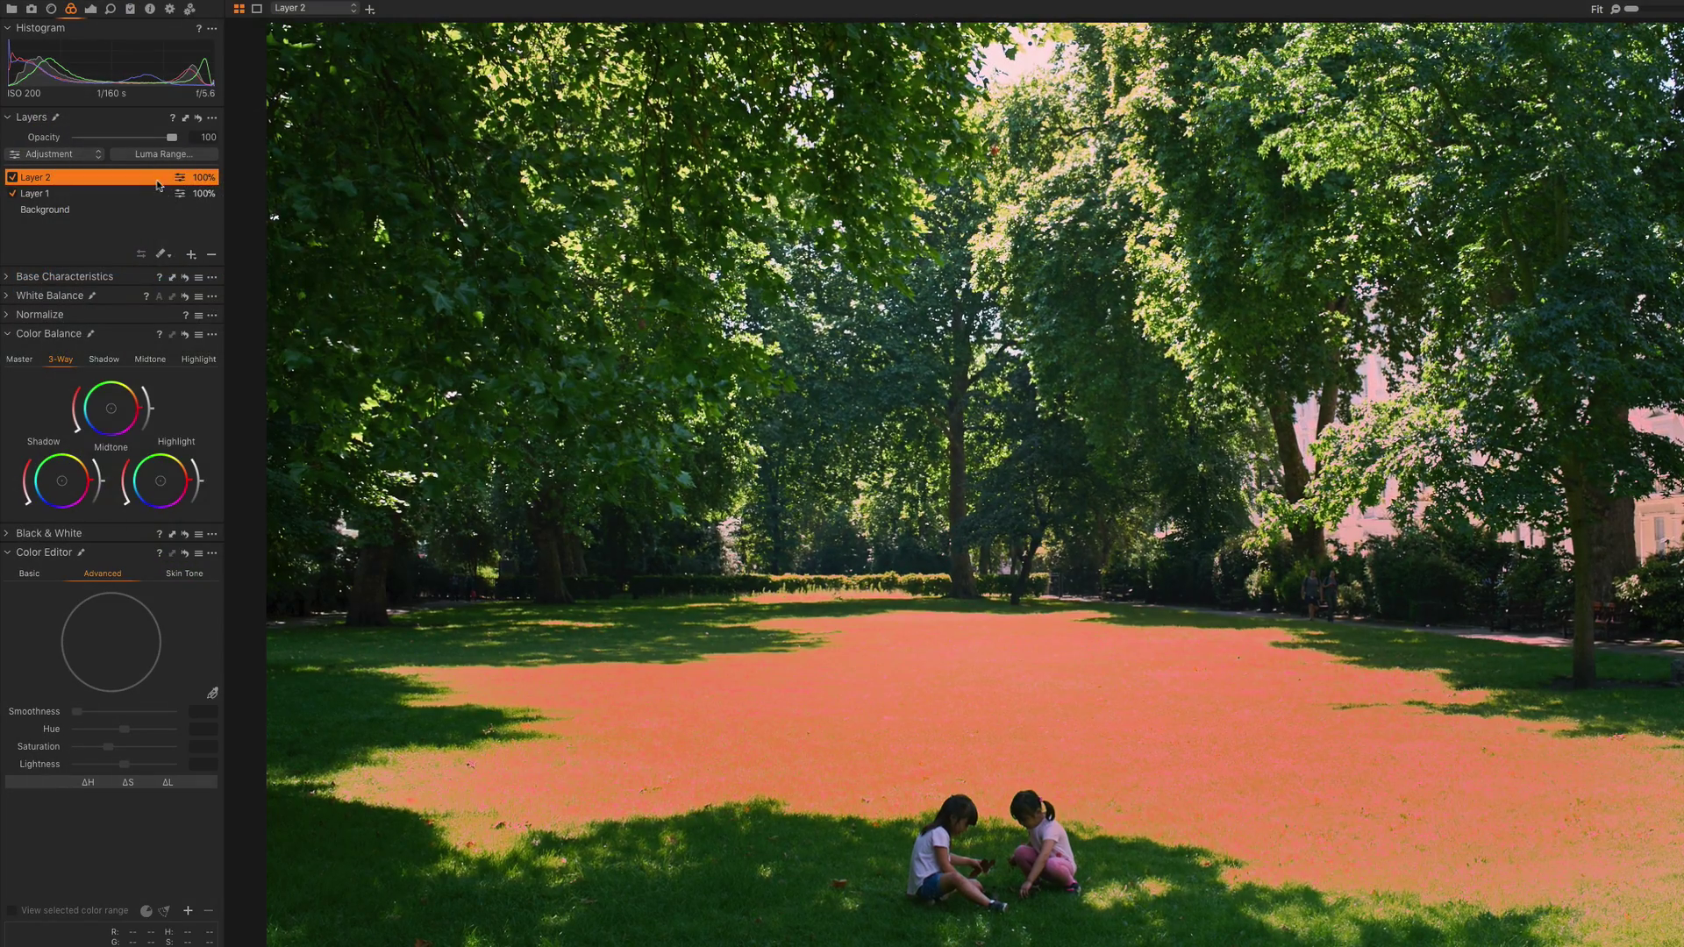
{"action": "right_click", "coordinate": [157, 183]}
{"action": "key", "text": "Escape"}
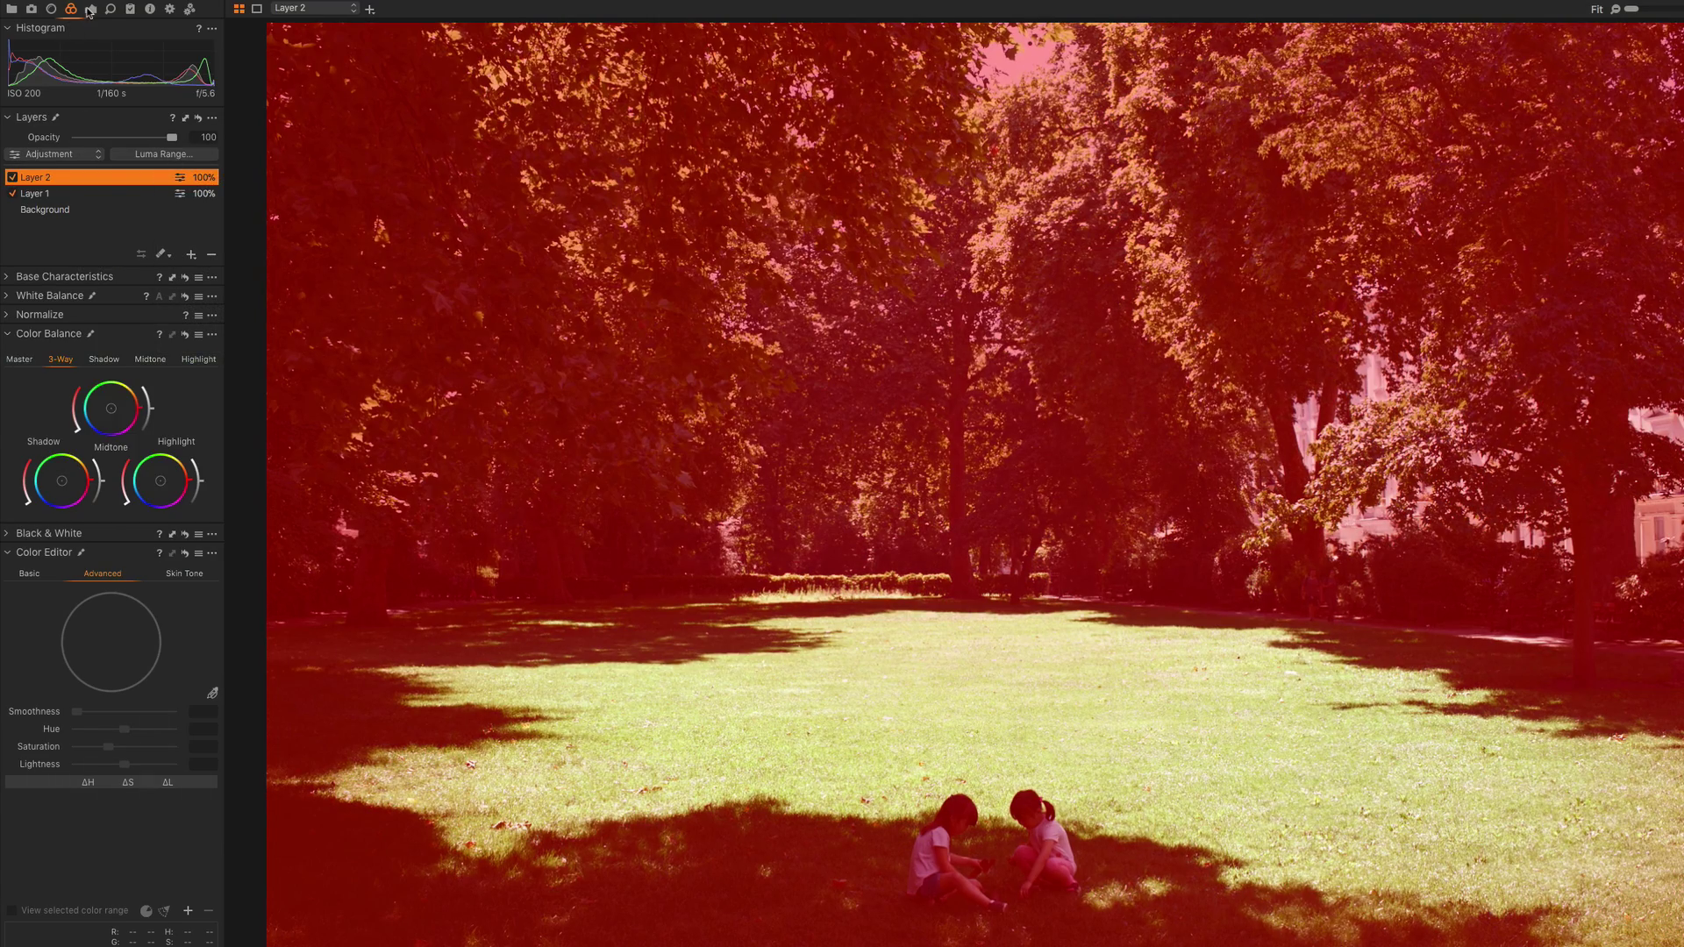
Darken the sunlit grass on Layer 1 to exposure -1.81
{"action": "left_click", "coordinate": [88, 12]}
{"action": "left_click", "coordinate": [95, 194]}
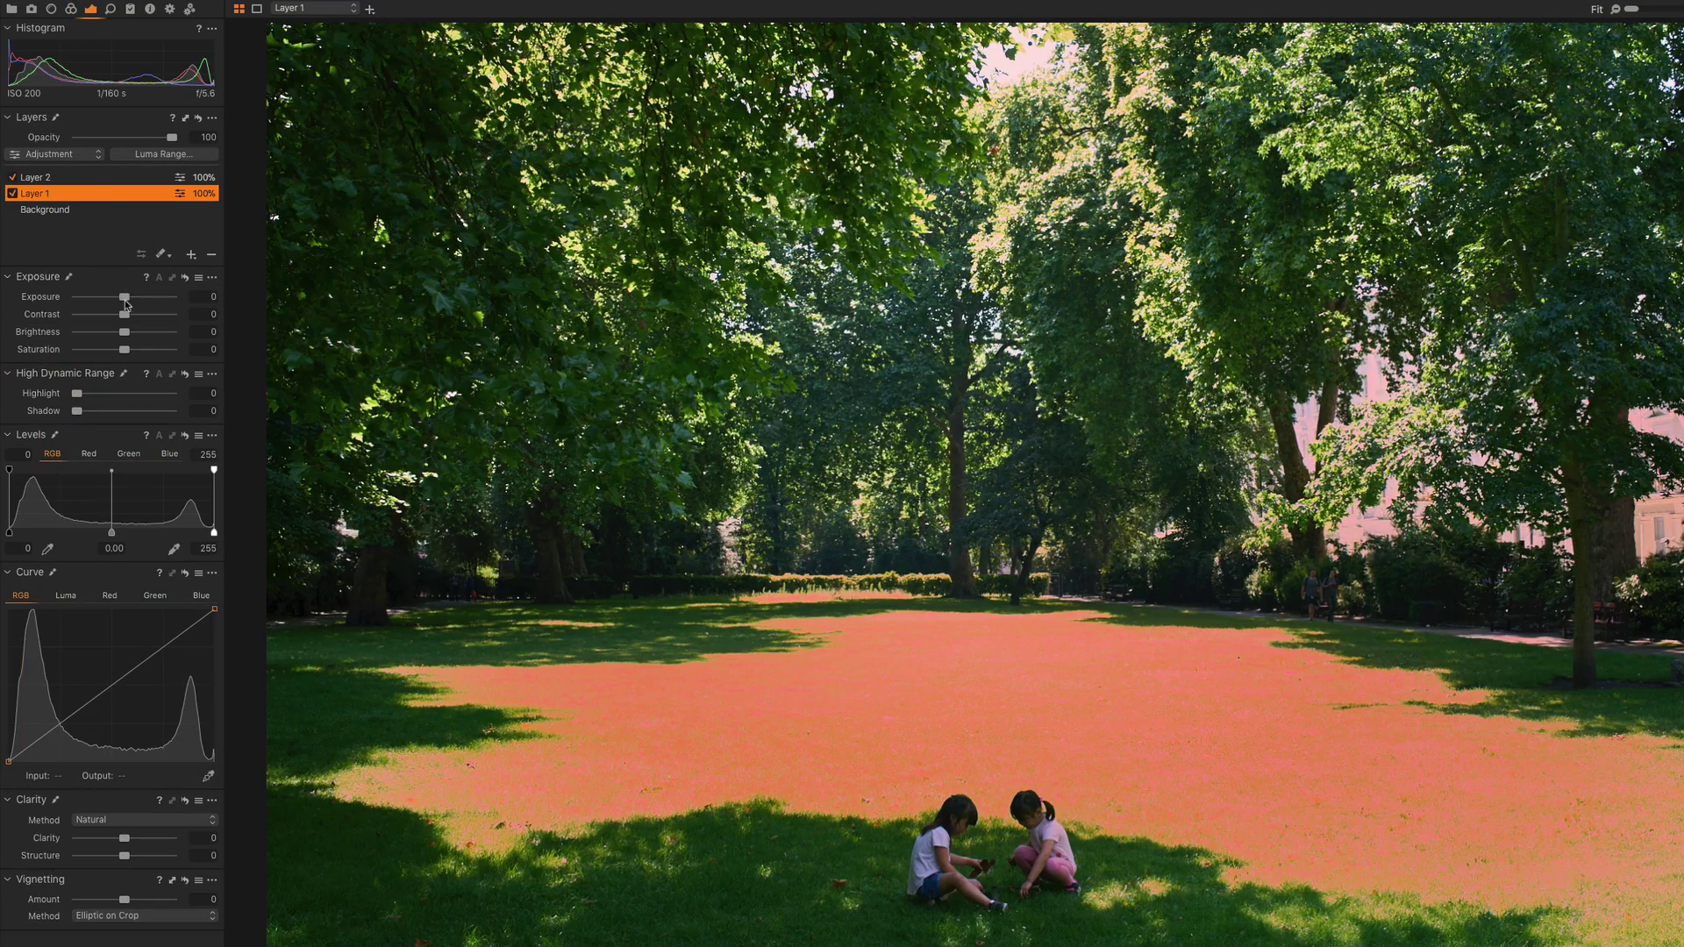
{"action": "left_click", "coordinate": [128, 299]}
{"action": "mouse_move", "coordinate": [125, 302]}
{"action": "left_mouse_down"}
{"action": "mouse_move", "coordinate": [99, 302]}
{"action": "mouse_move", "coordinate": [155, 315]}
{"action": "mouse_move", "coordinate": [98, 296]}
{"action": "mouse_move", "coordinate": [135, 296]}
{"action": "mouse_move", "coordinate": [136, 314]}
{"action": "left_mouse_up"}
Brighten the shaded areas on Layer 2, shadow recovery 22 and a slightly raised black point
{"action": "left_click", "coordinate": [101, 179]}
{"action": "left_click_drag", "start_coordinate": [77, 408], "coordinate": [96, 409]}
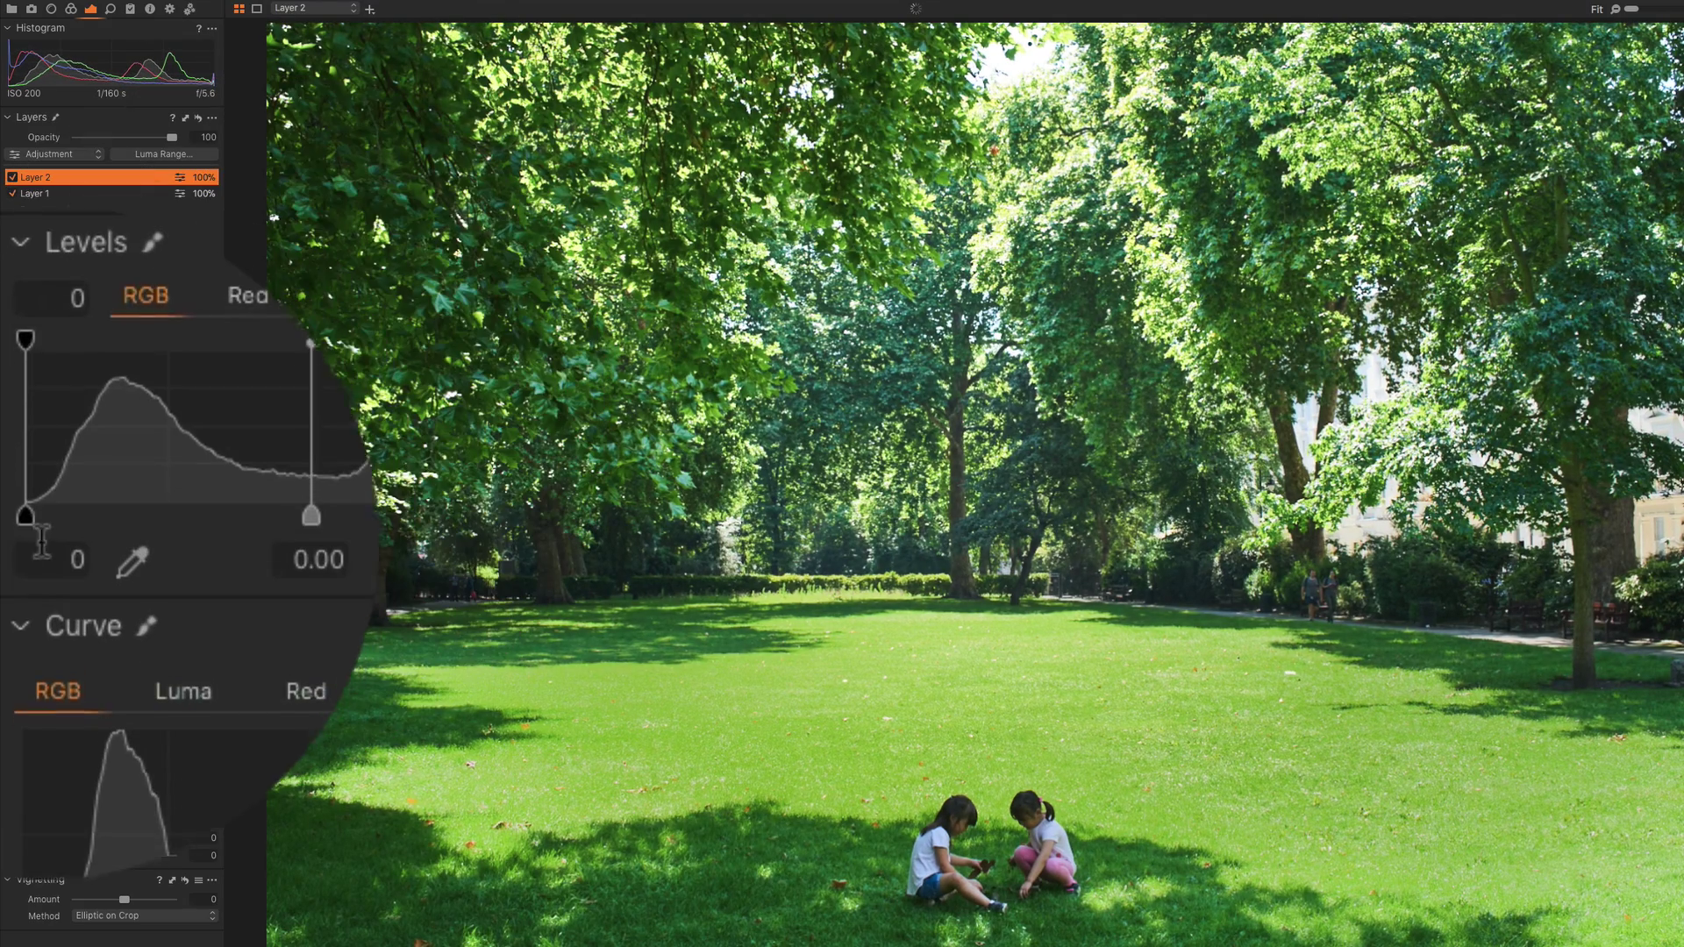
{"action": "left_click_drag", "start_coordinate": [43, 533], "coordinate": [50, 534]}
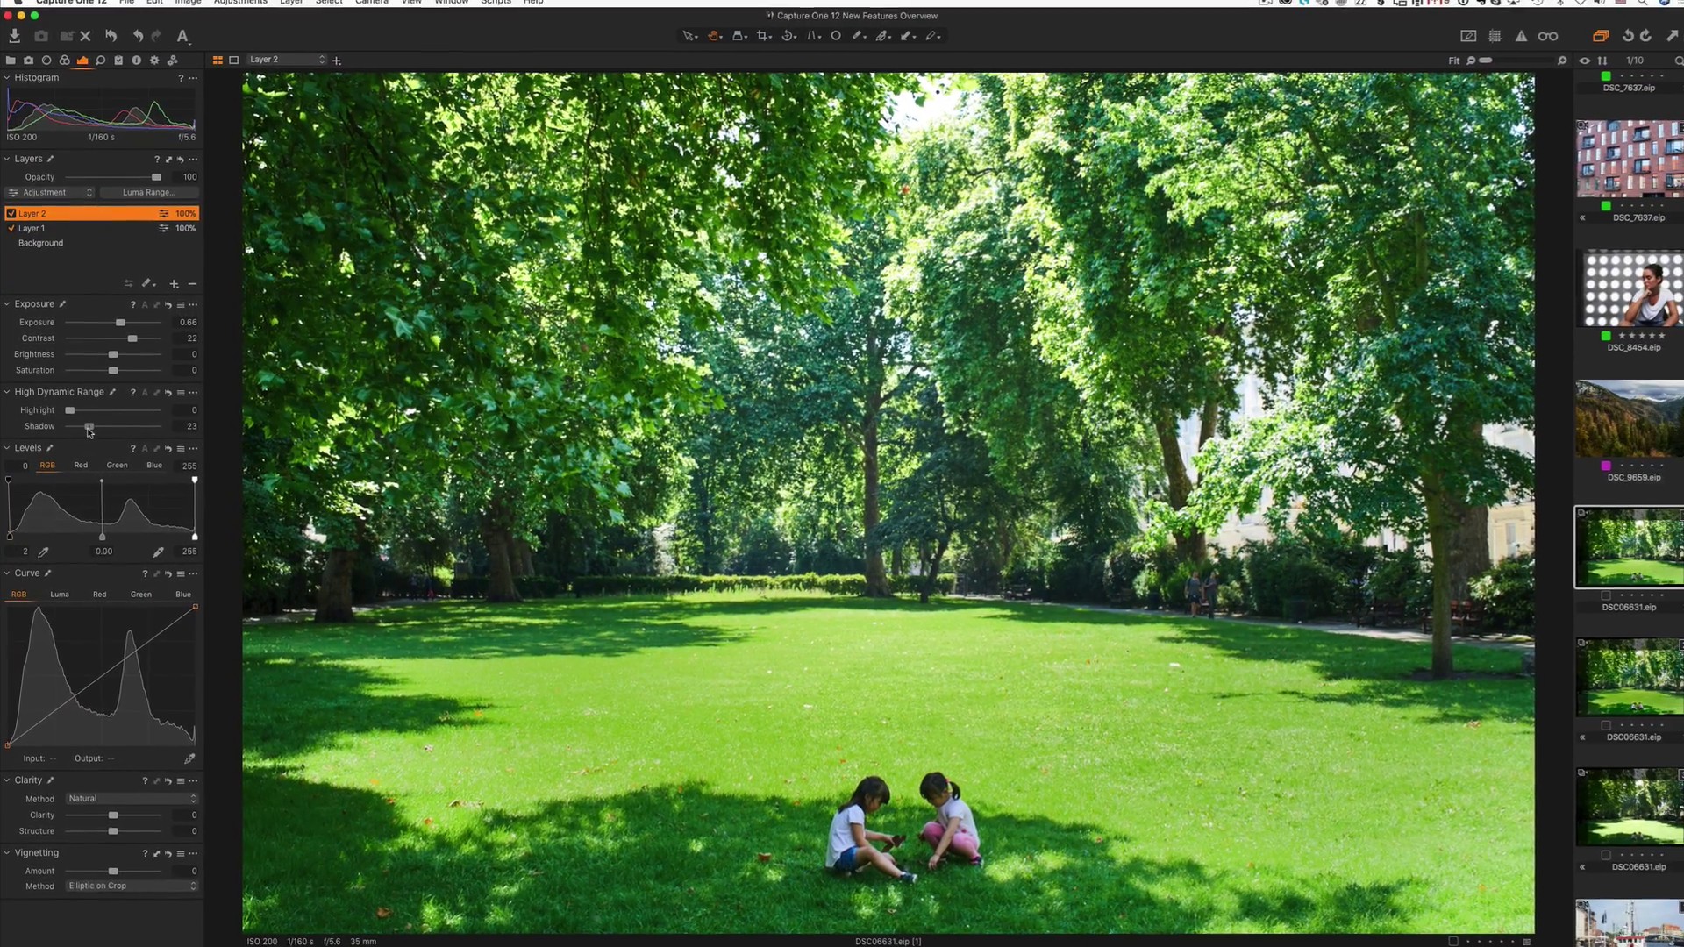
{"action": "left_click_drag", "start_coordinate": [88, 428], "coordinate": [91, 428]}
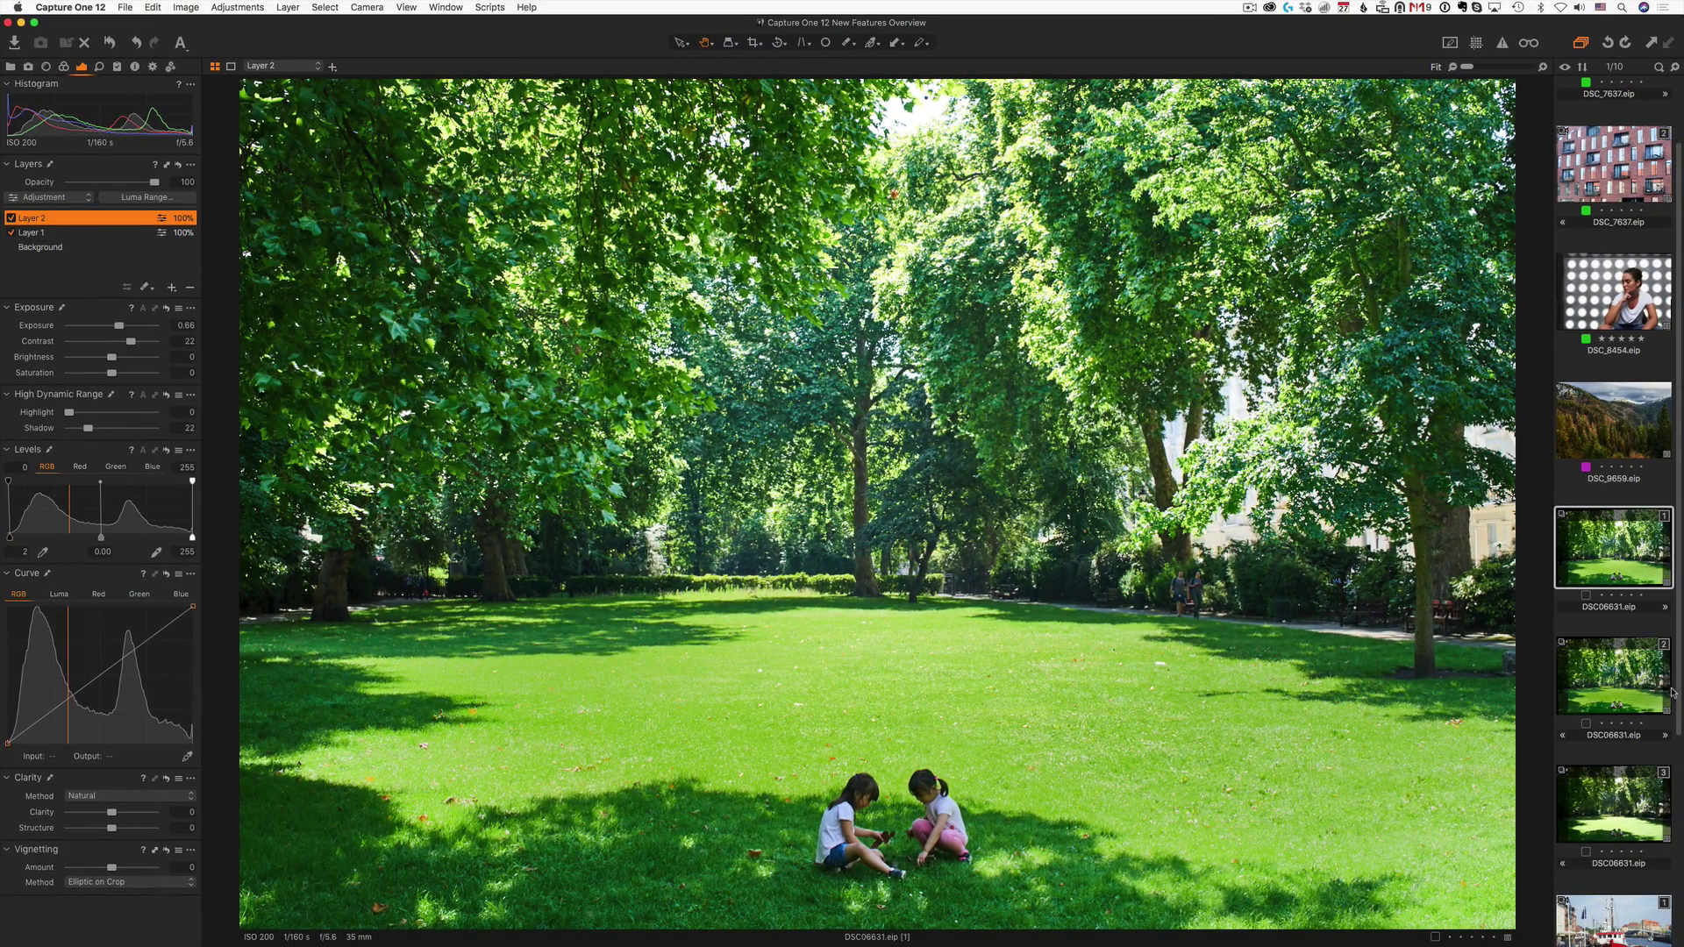
Flip back and forth between DSC06631 variants [2] and [3] to compare them
{"action": "left_click", "coordinate": [1638, 678]}
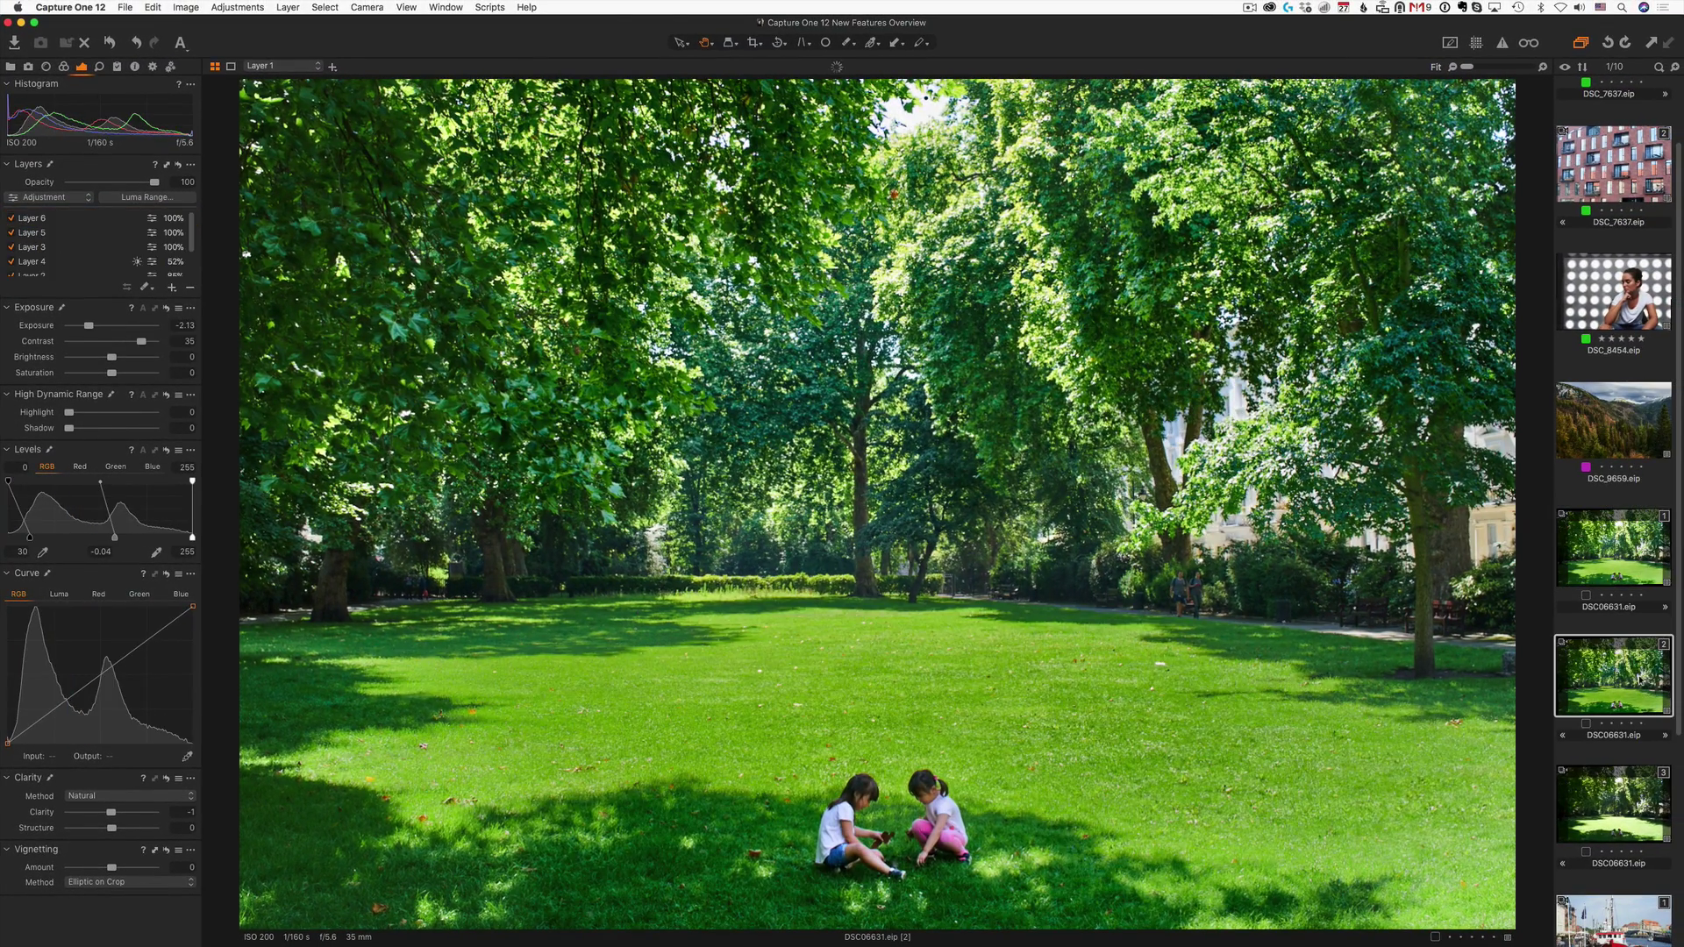
{"action": "left_click", "coordinate": [1613, 802]}
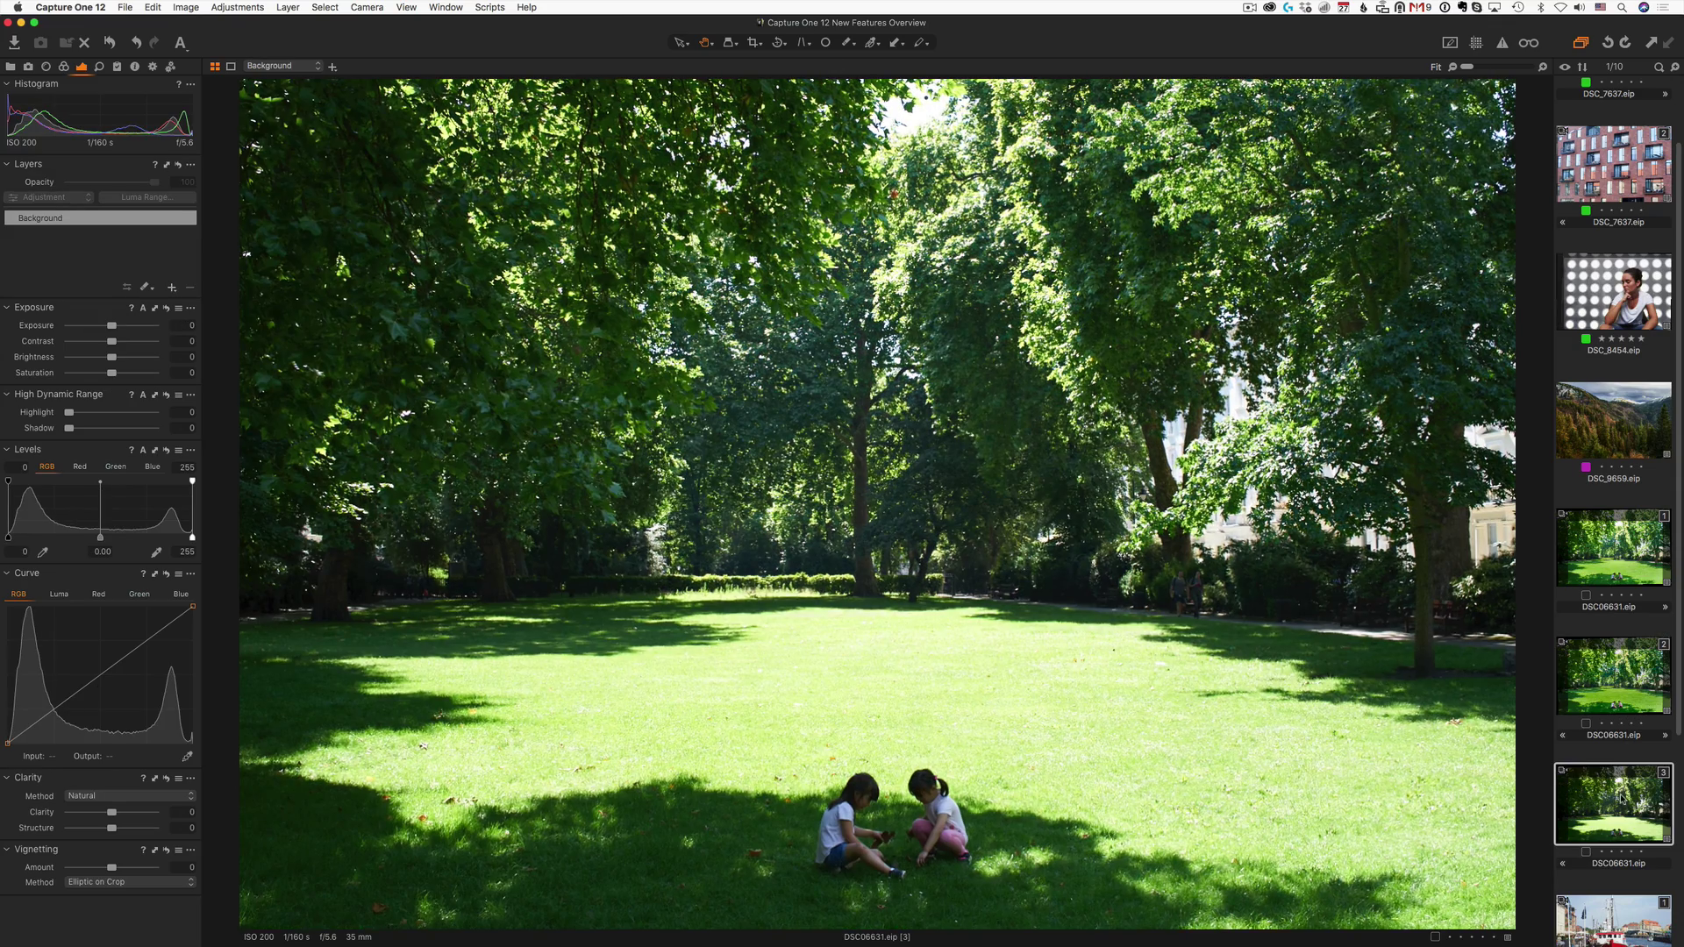
{"action": "left_click", "coordinate": [1614, 675]}
{"action": "left_click", "coordinate": [1621, 800]}
{"action": "left_click", "coordinate": [1613, 675]}
{"action": "left_click", "coordinate": [1620, 800]}
Return to DSC06631 variant [2], then open the first DSC_7624 boat photo variant
{"action": "key", "text": "Up"}
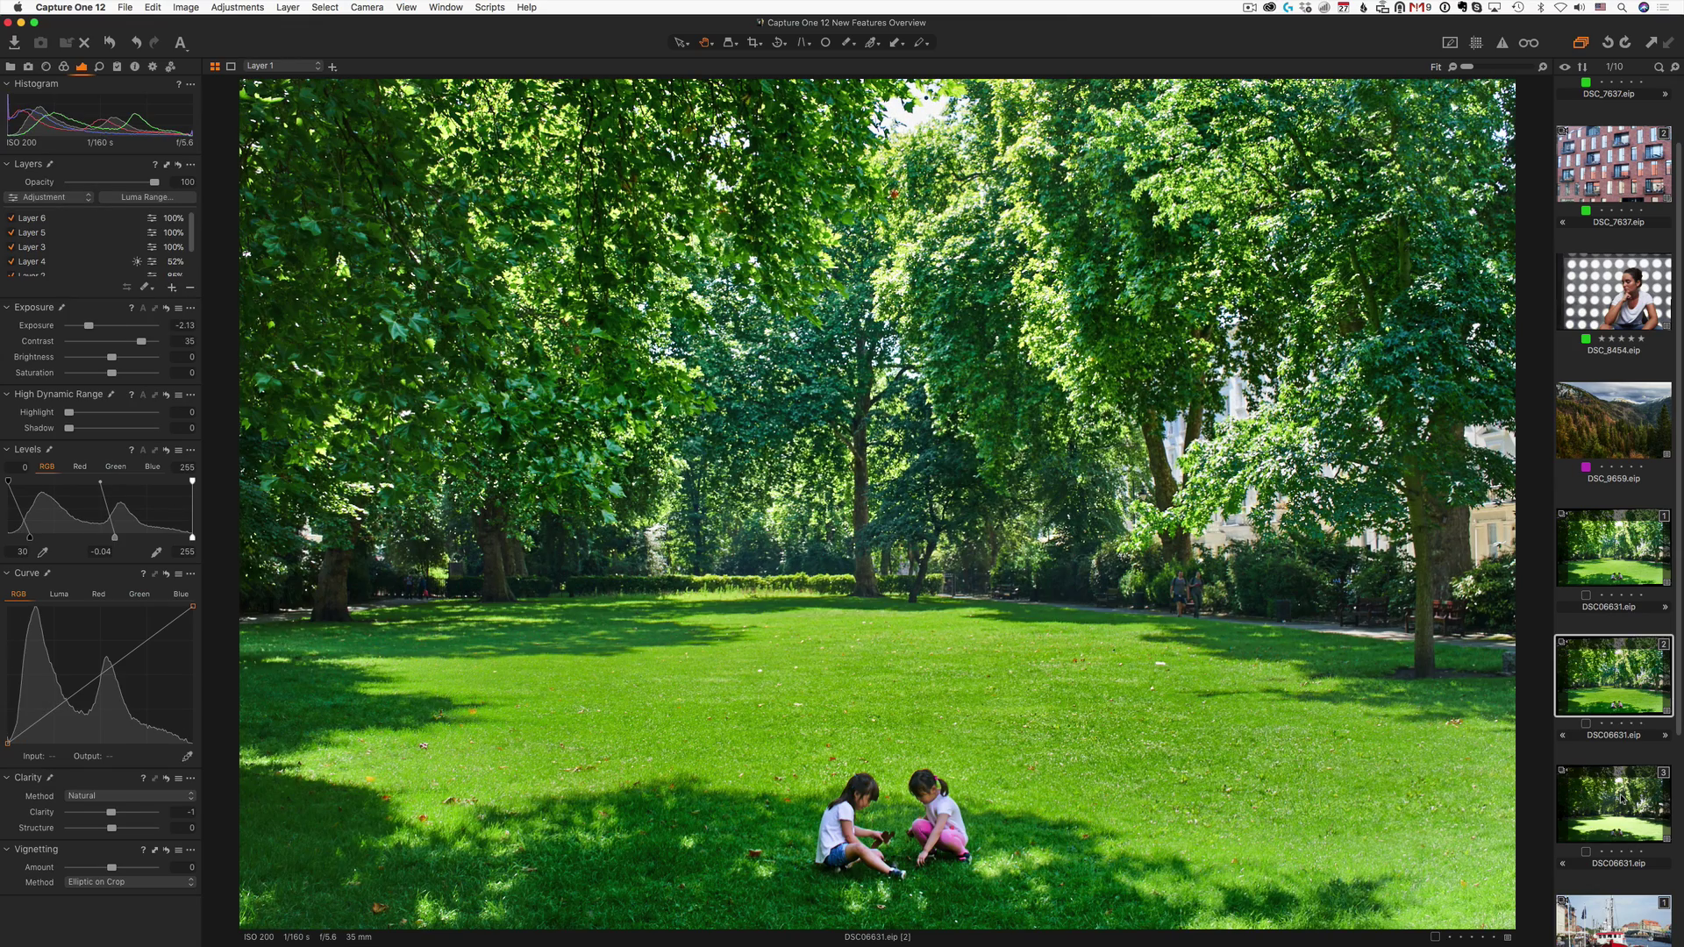
{"action": "scroll", "coordinate": [1620, 800], "scroll_direction": "down", "scroll_amount": 5}
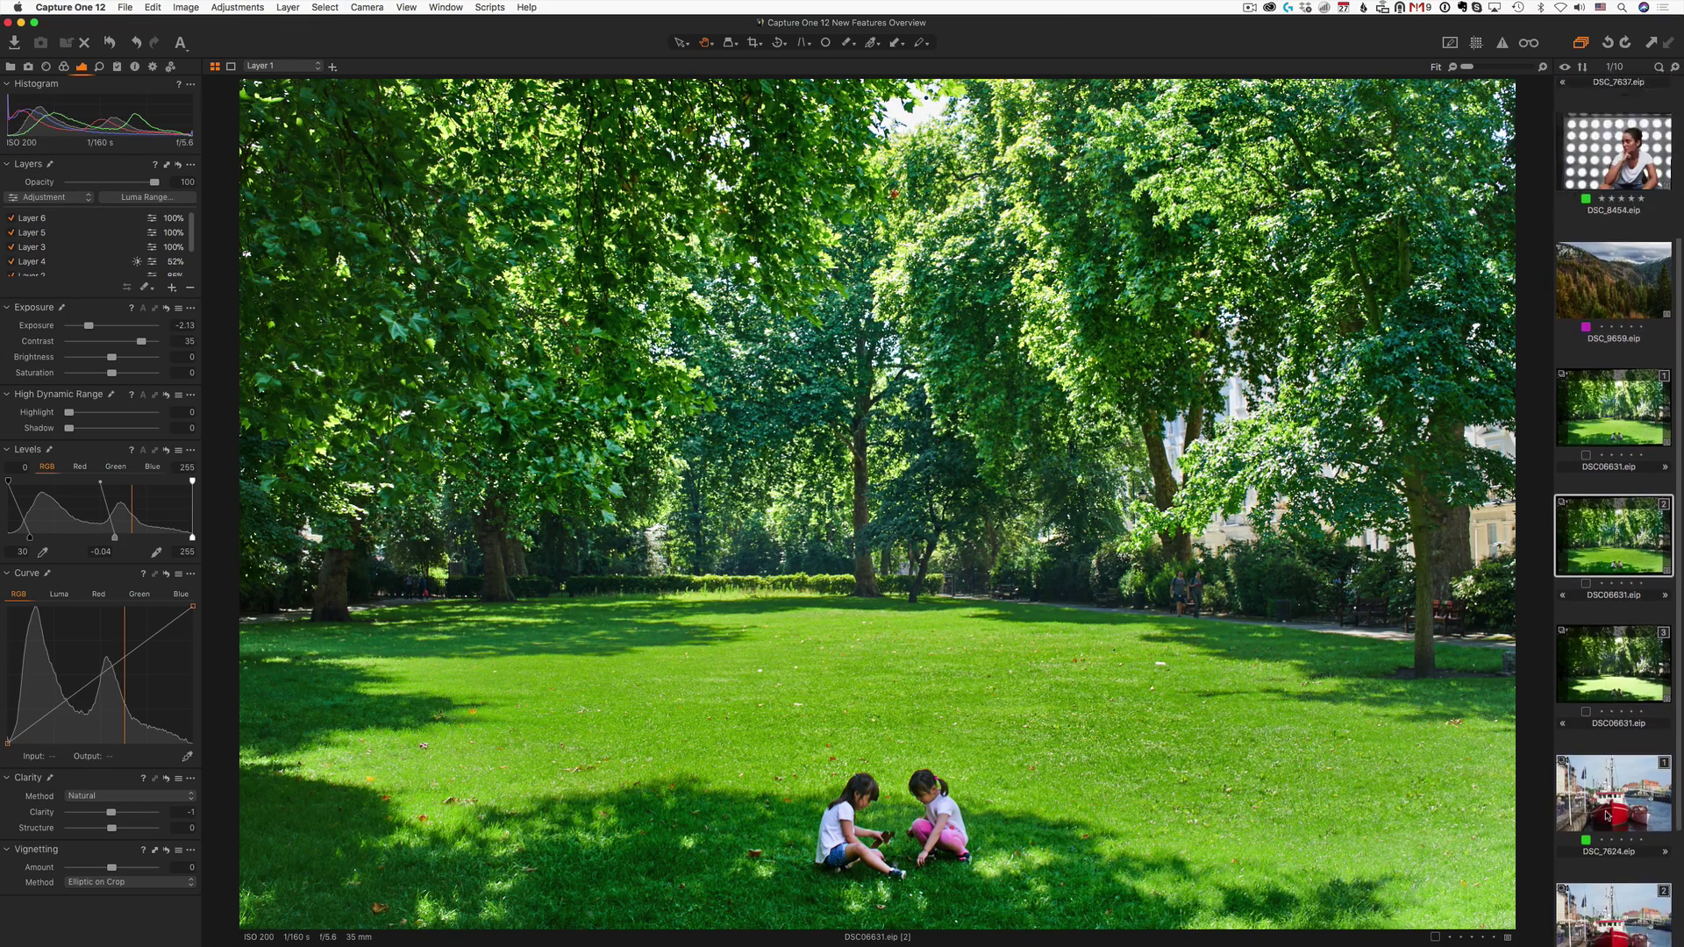
{"action": "left_click", "coordinate": [1614, 659]}
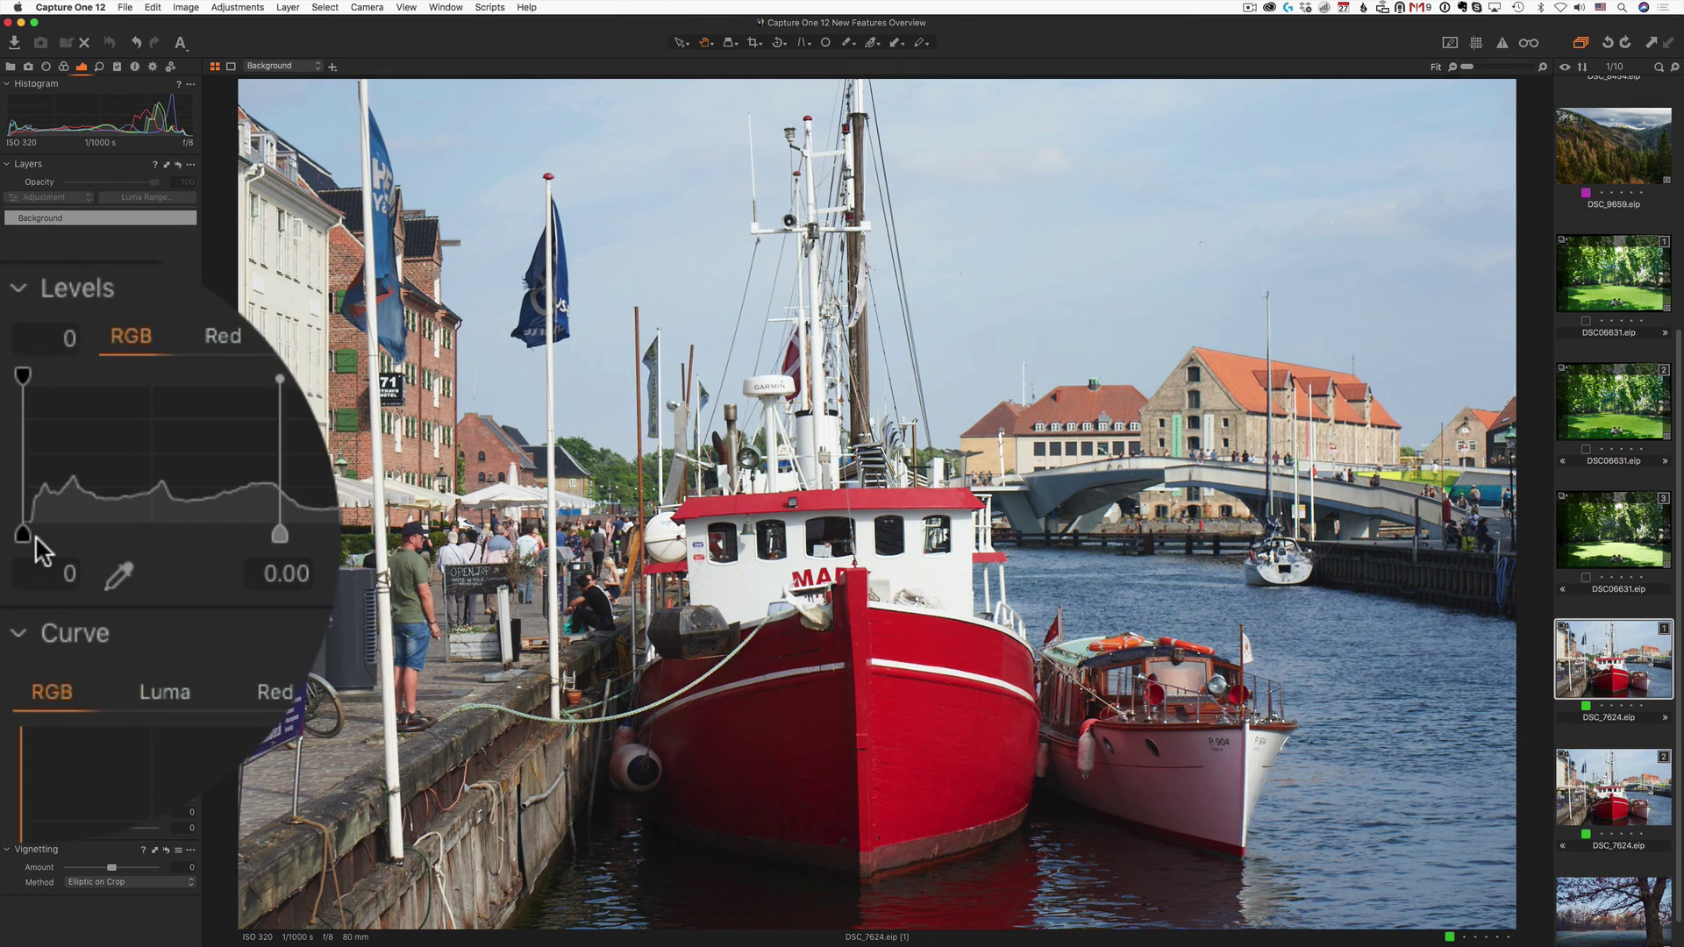
Raise the boat photo's Levels black point to 39, then show its unedited variant [2]
{"action": "left_click_drag", "start_coordinate": [25, 539], "coordinate": [94, 534]}
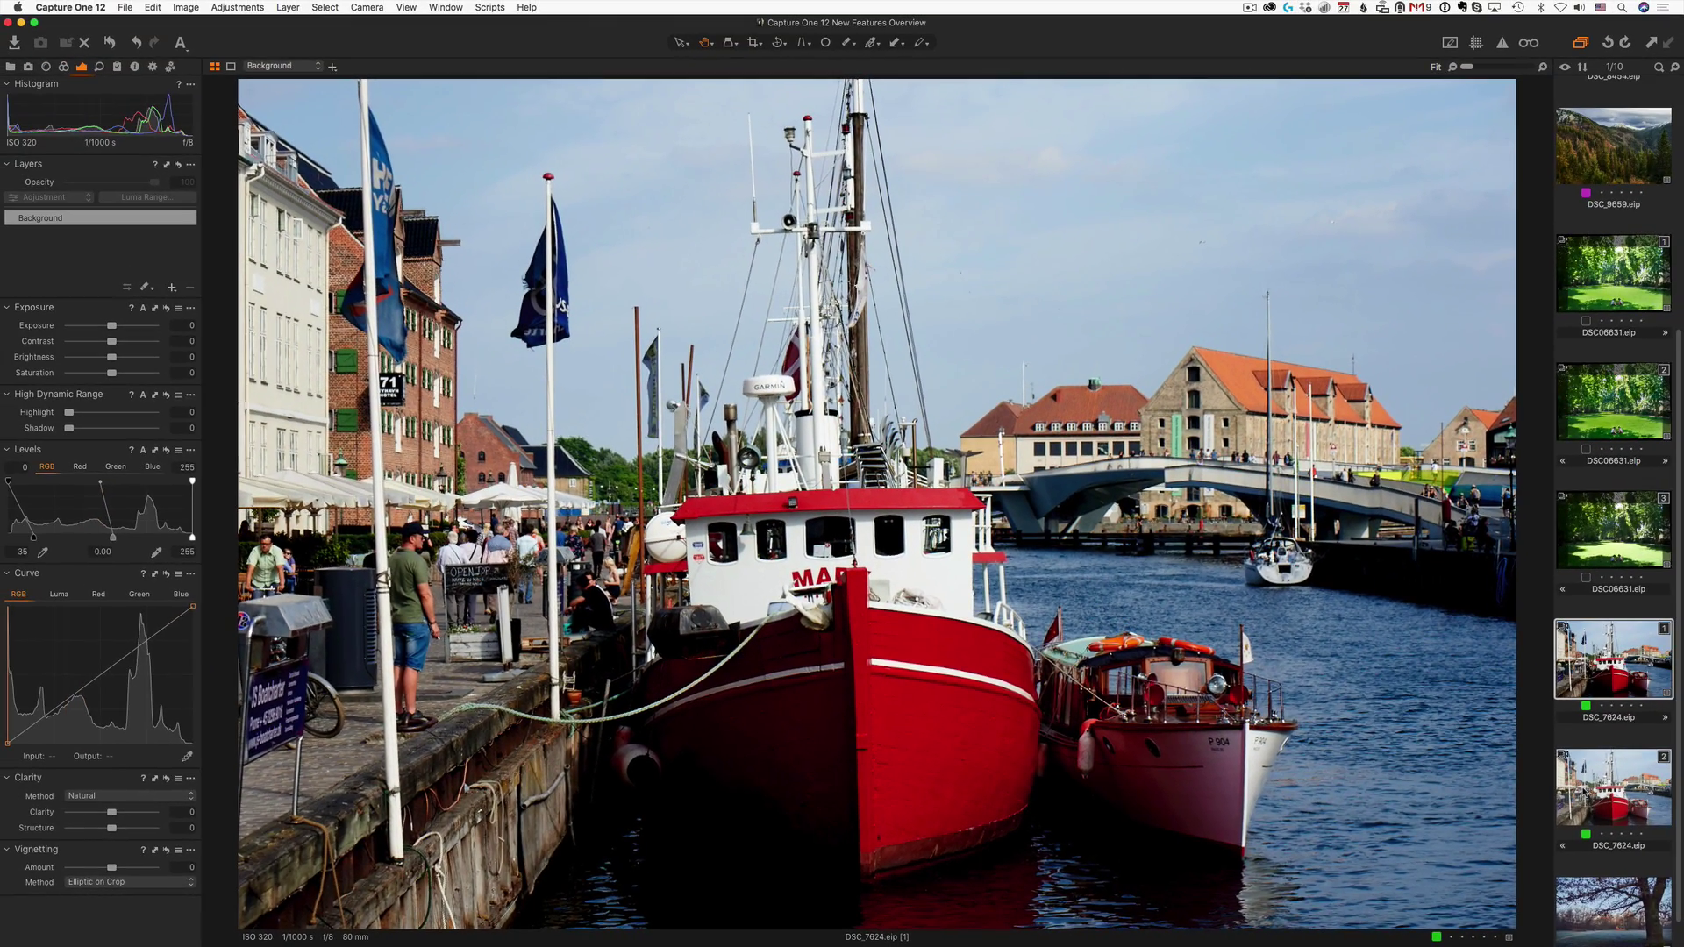
{"action": "left_click", "coordinate": [1614, 786]}
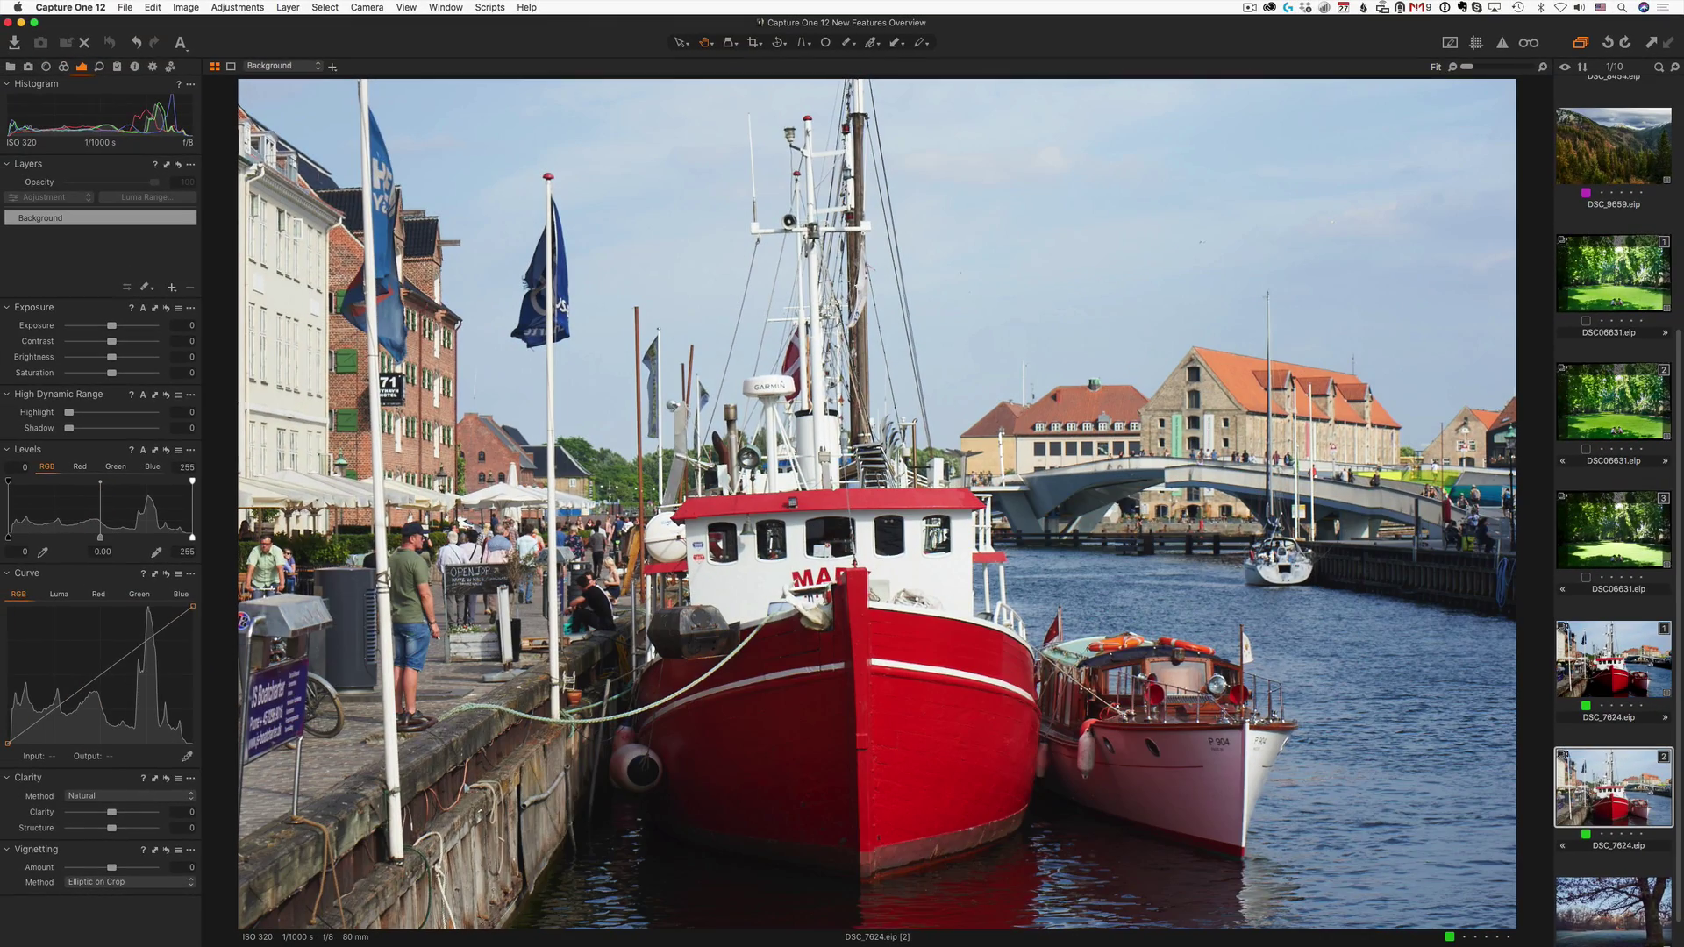
Add a filled layer to the boat photo and raise its Levels black point
{"action": "left_click", "coordinate": [174, 290]}
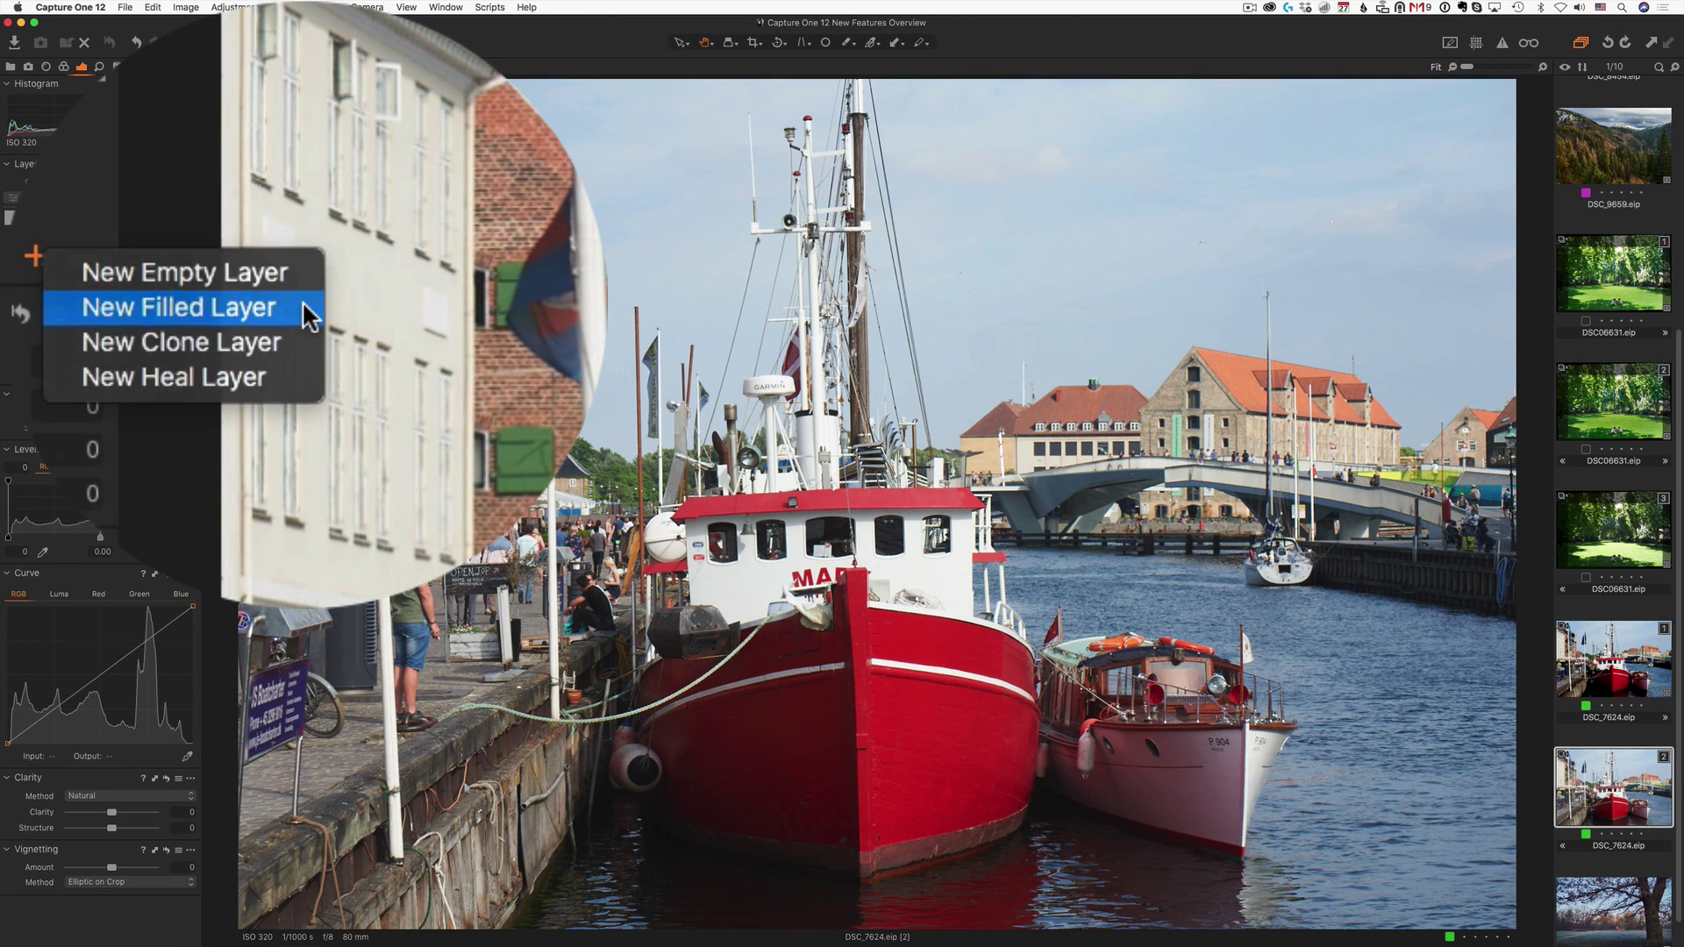
{"action": "left_click", "coordinate": [178, 309]}
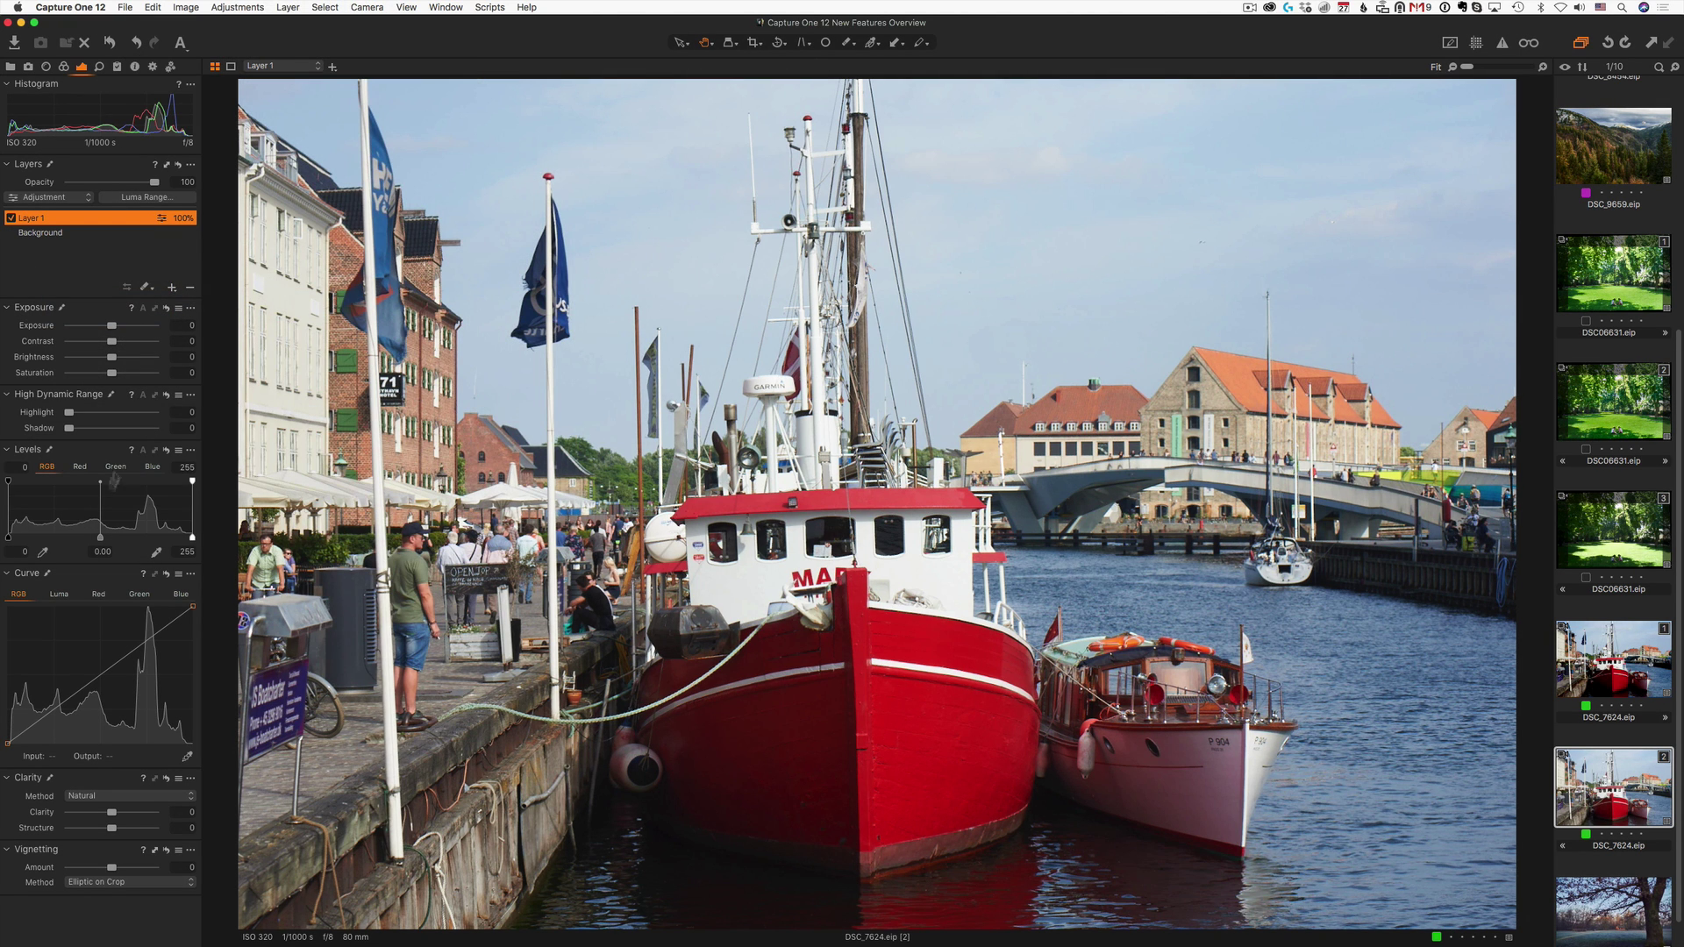
{"action": "left_click_drag", "start_coordinate": [8, 540], "coordinate": [33, 537]}
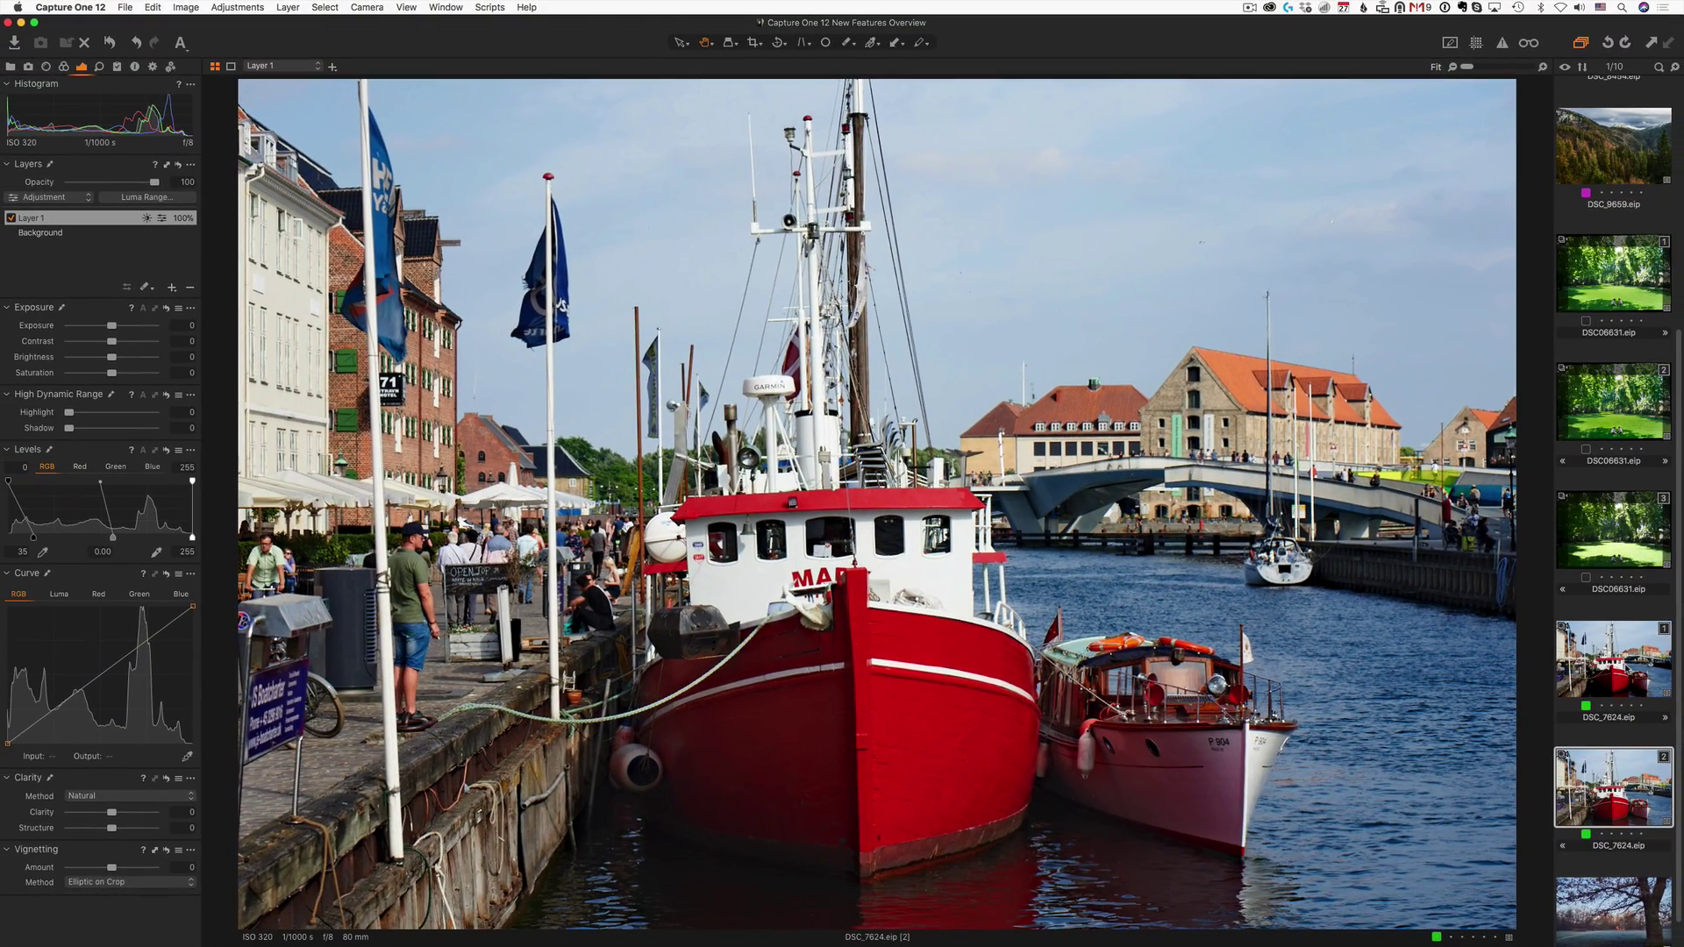
Open the DSC04052 tree photo with its color adjustments showing
{"action": "scroll", "coordinate": [1594, 811], "scroll_direction": "down", "scroll_amount": 1}
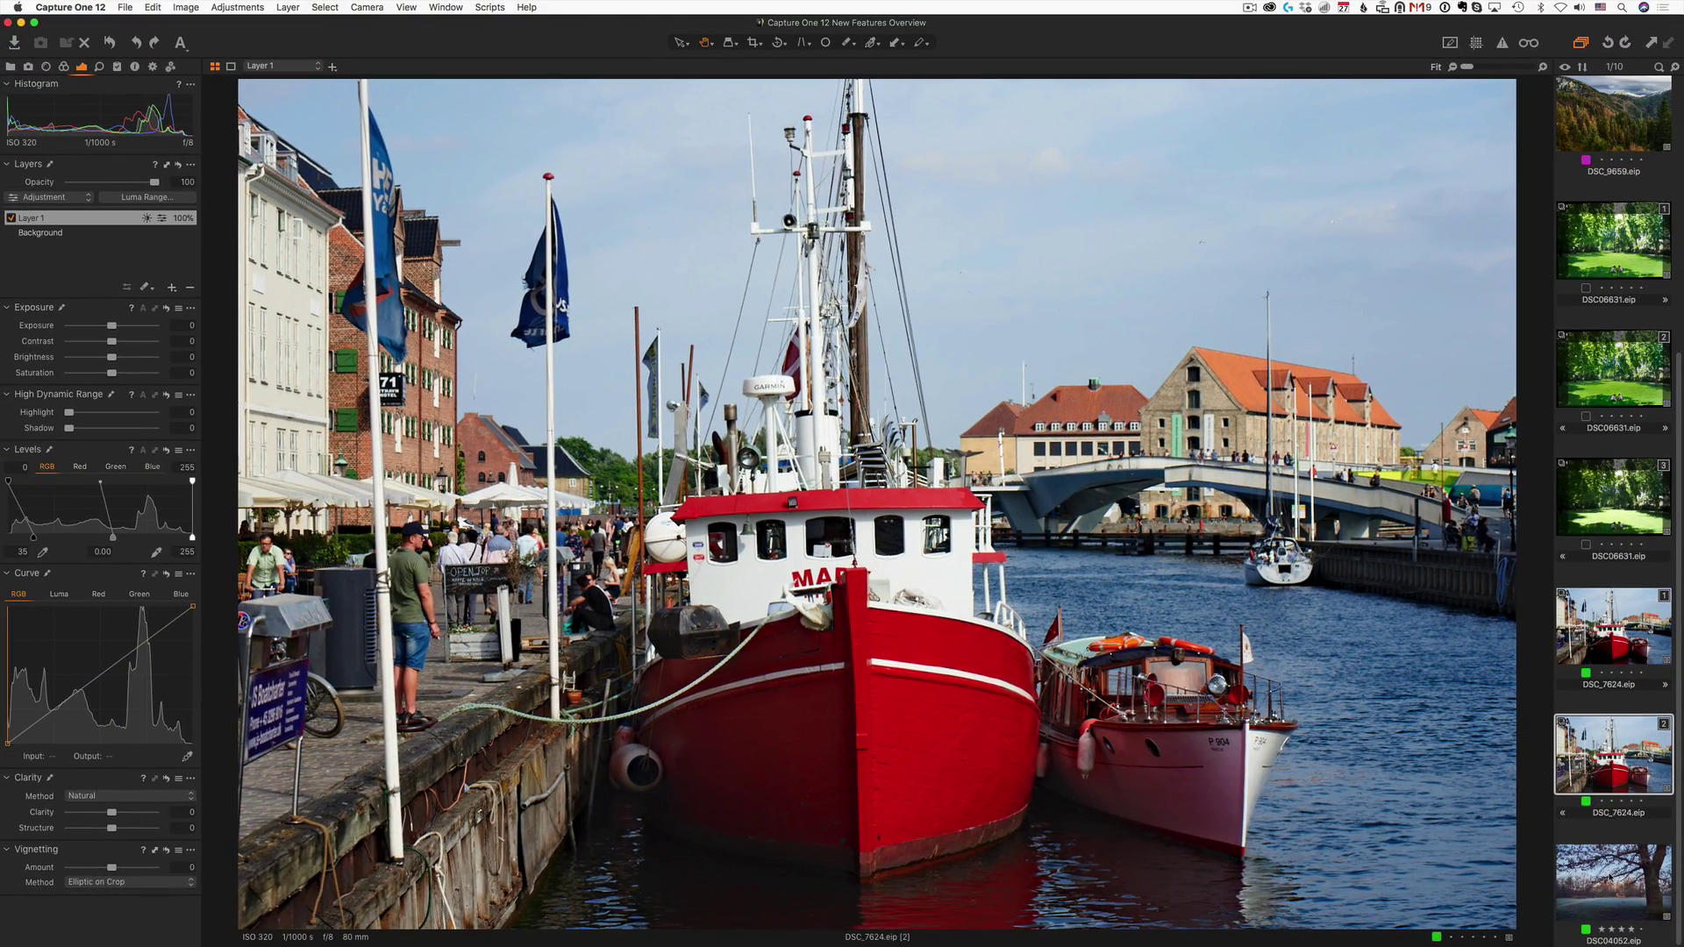
{"action": "left_click", "coordinate": [1612, 881]}
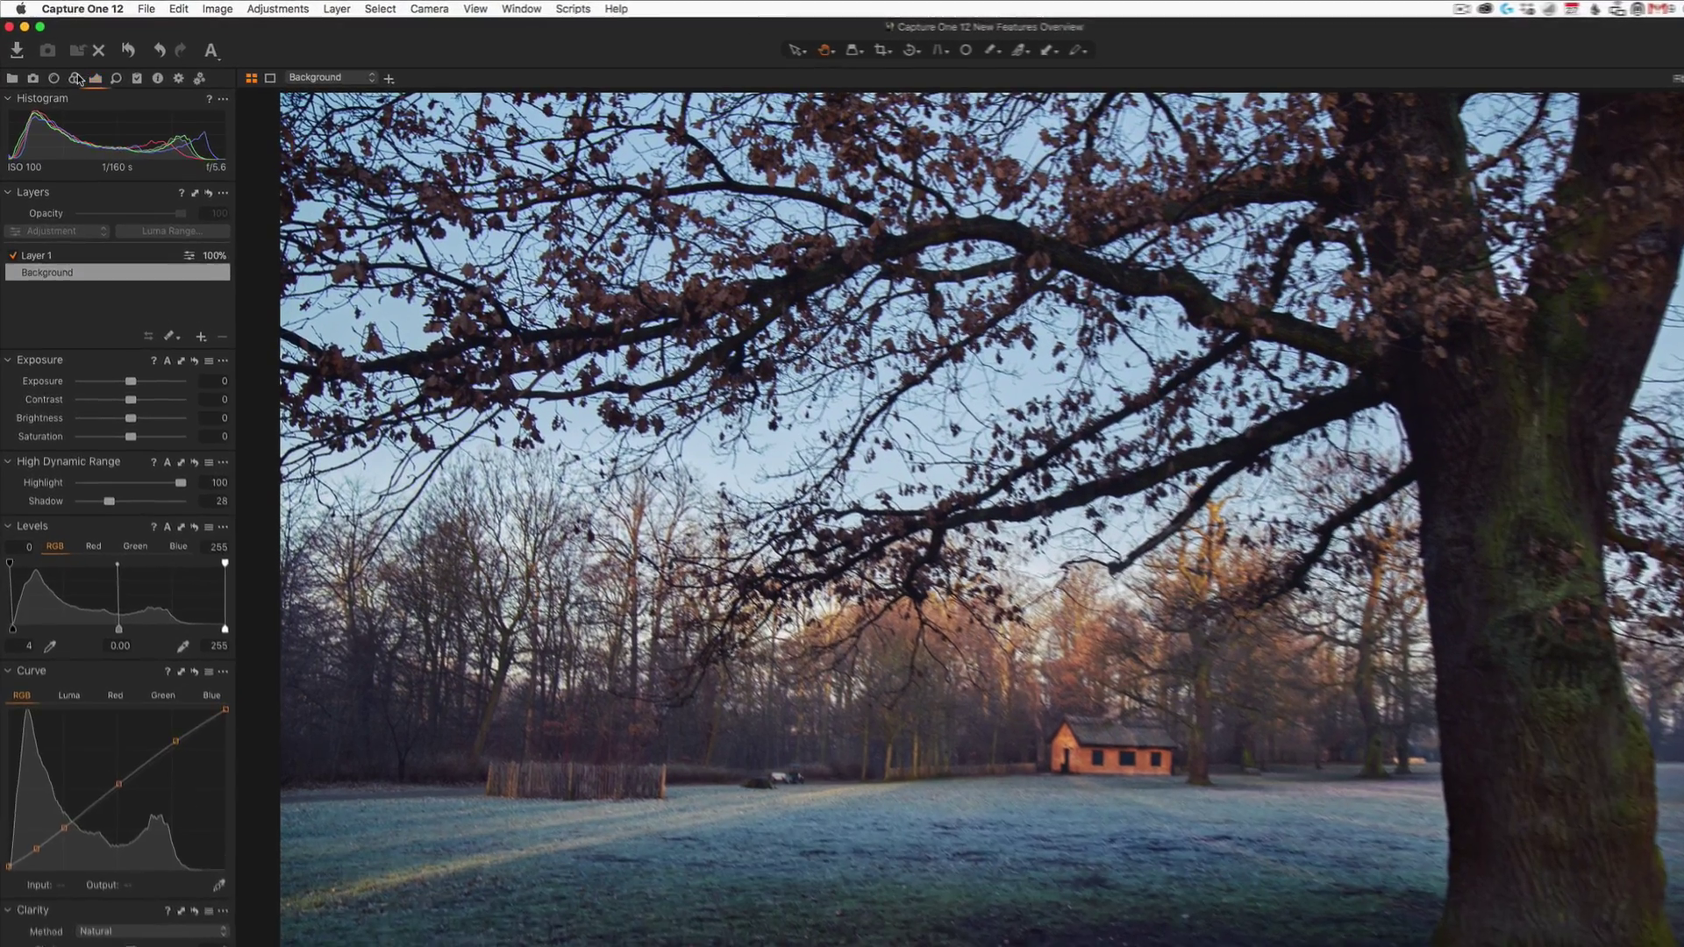
{"action": "left_click", "coordinate": [65, 67]}
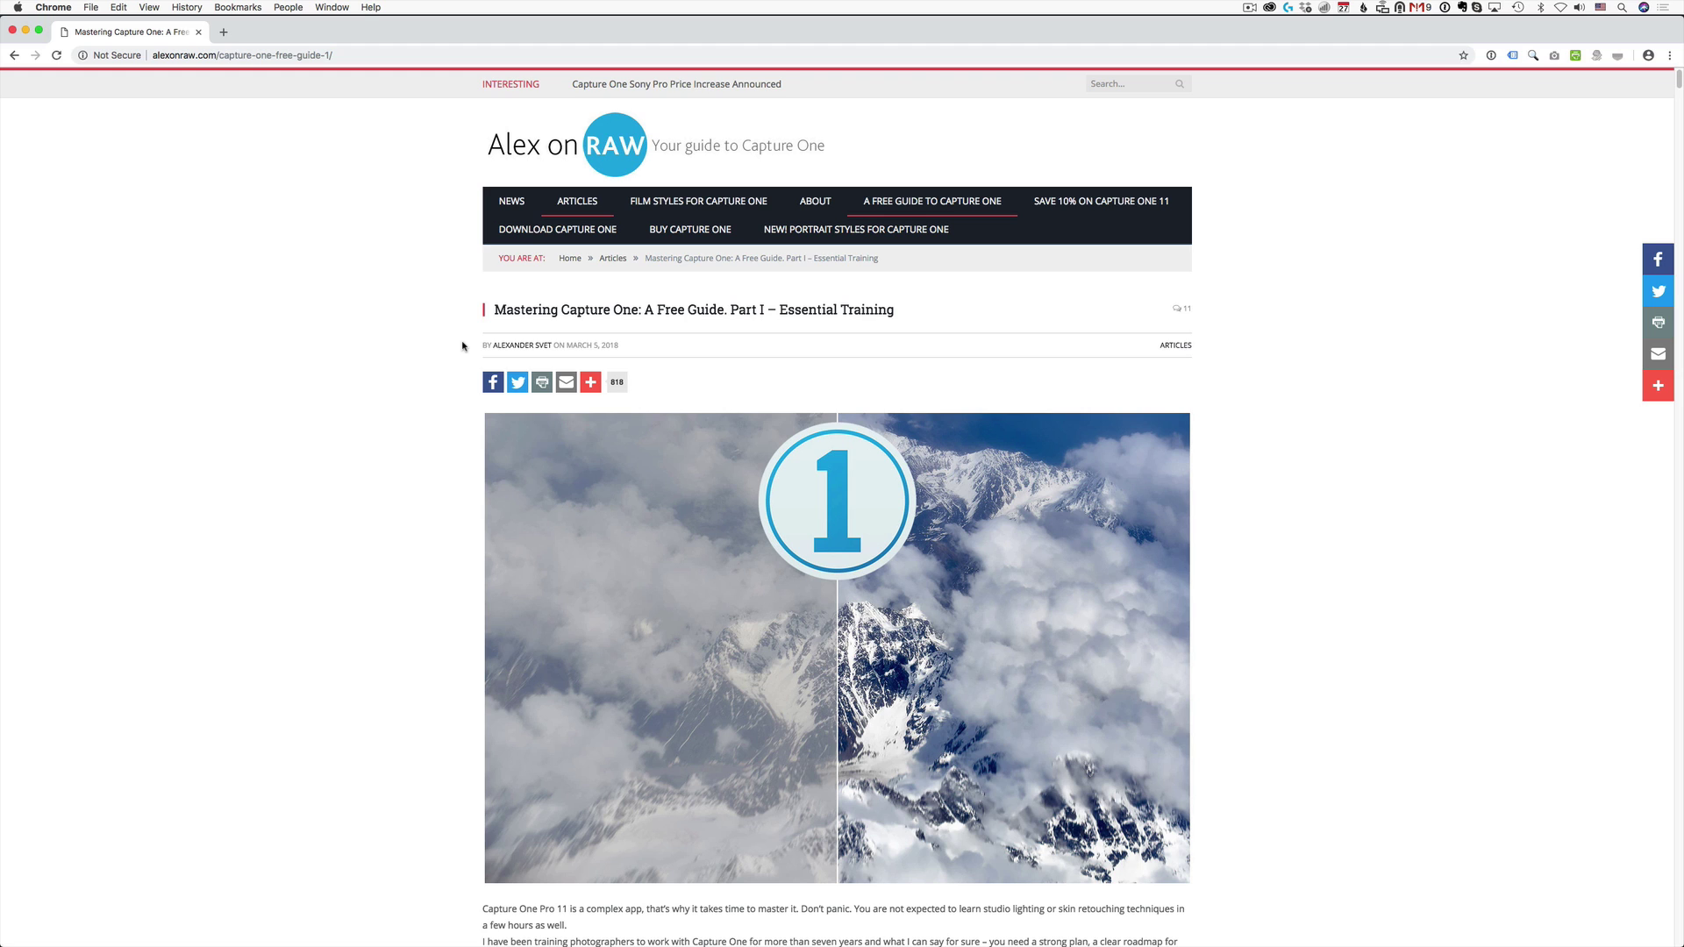
Expand the guide's table of contents and jump to section 1.6.1 Exposure Tool
{"action": "scroll", "coordinate": [462, 345], "scroll_direction": "down", "scroll_amount": 12}
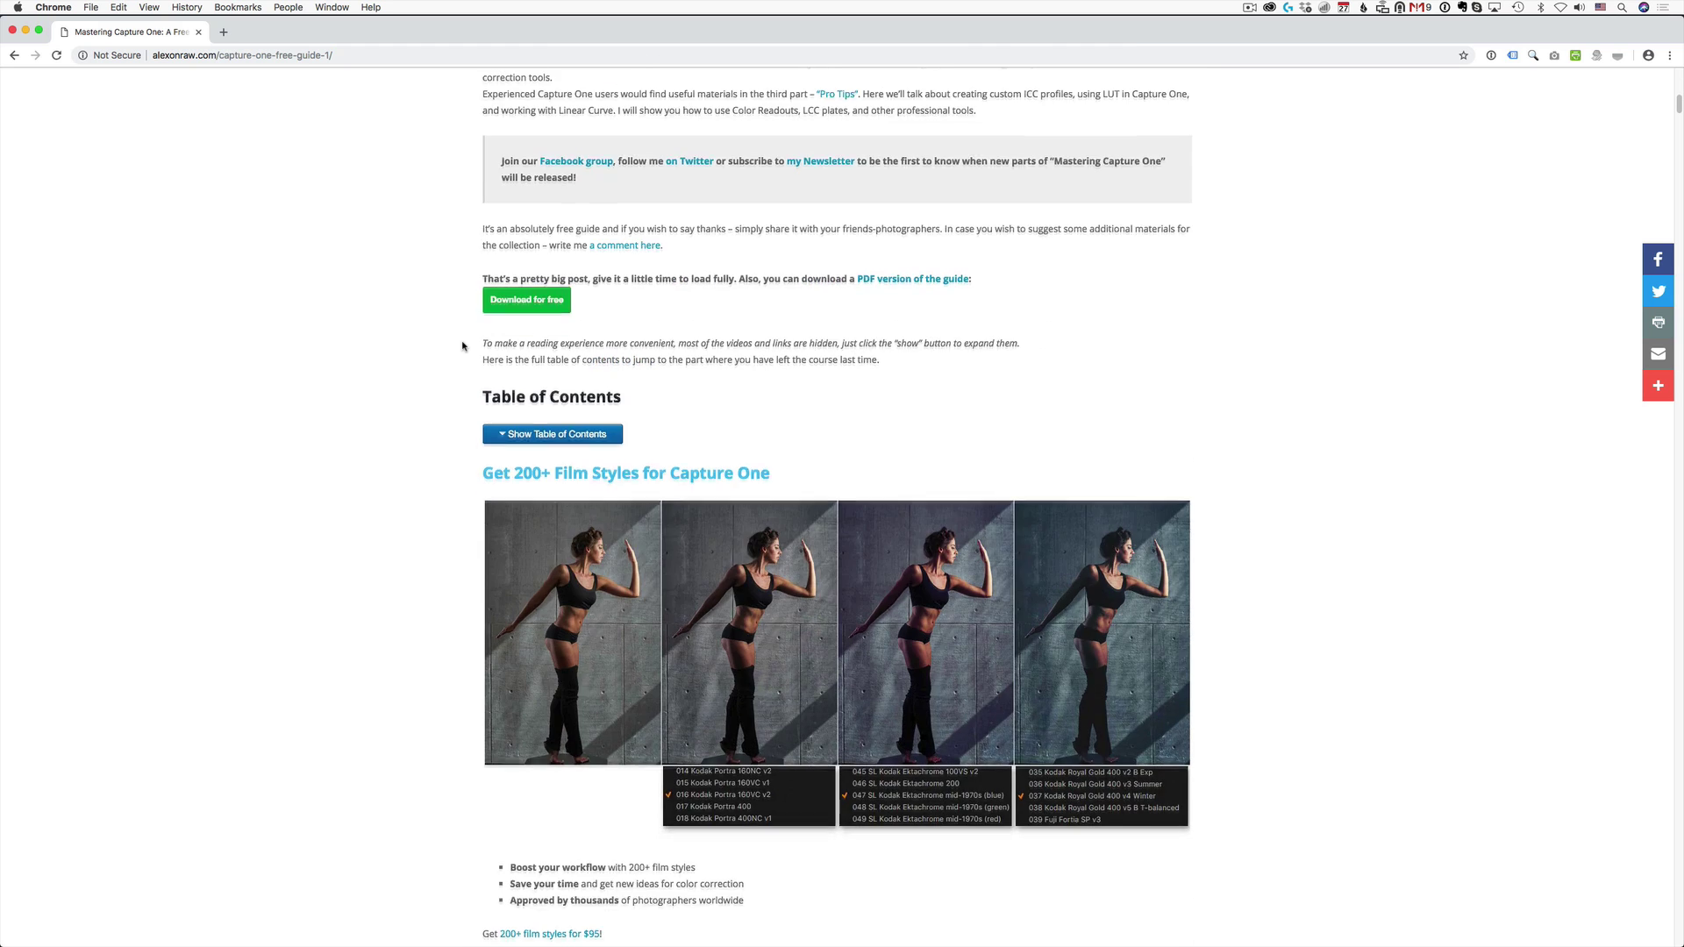
{"action": "scroll", "coordinate": [462, 346], "scroll_direction": "down", "scroll_amount": 3}
{"action": "left_click", "coordinate": [488, 318]}
{"action": "scroll", "coordinate": [456, 323], "scroll_direction": "down", "scroll_amount": 3}
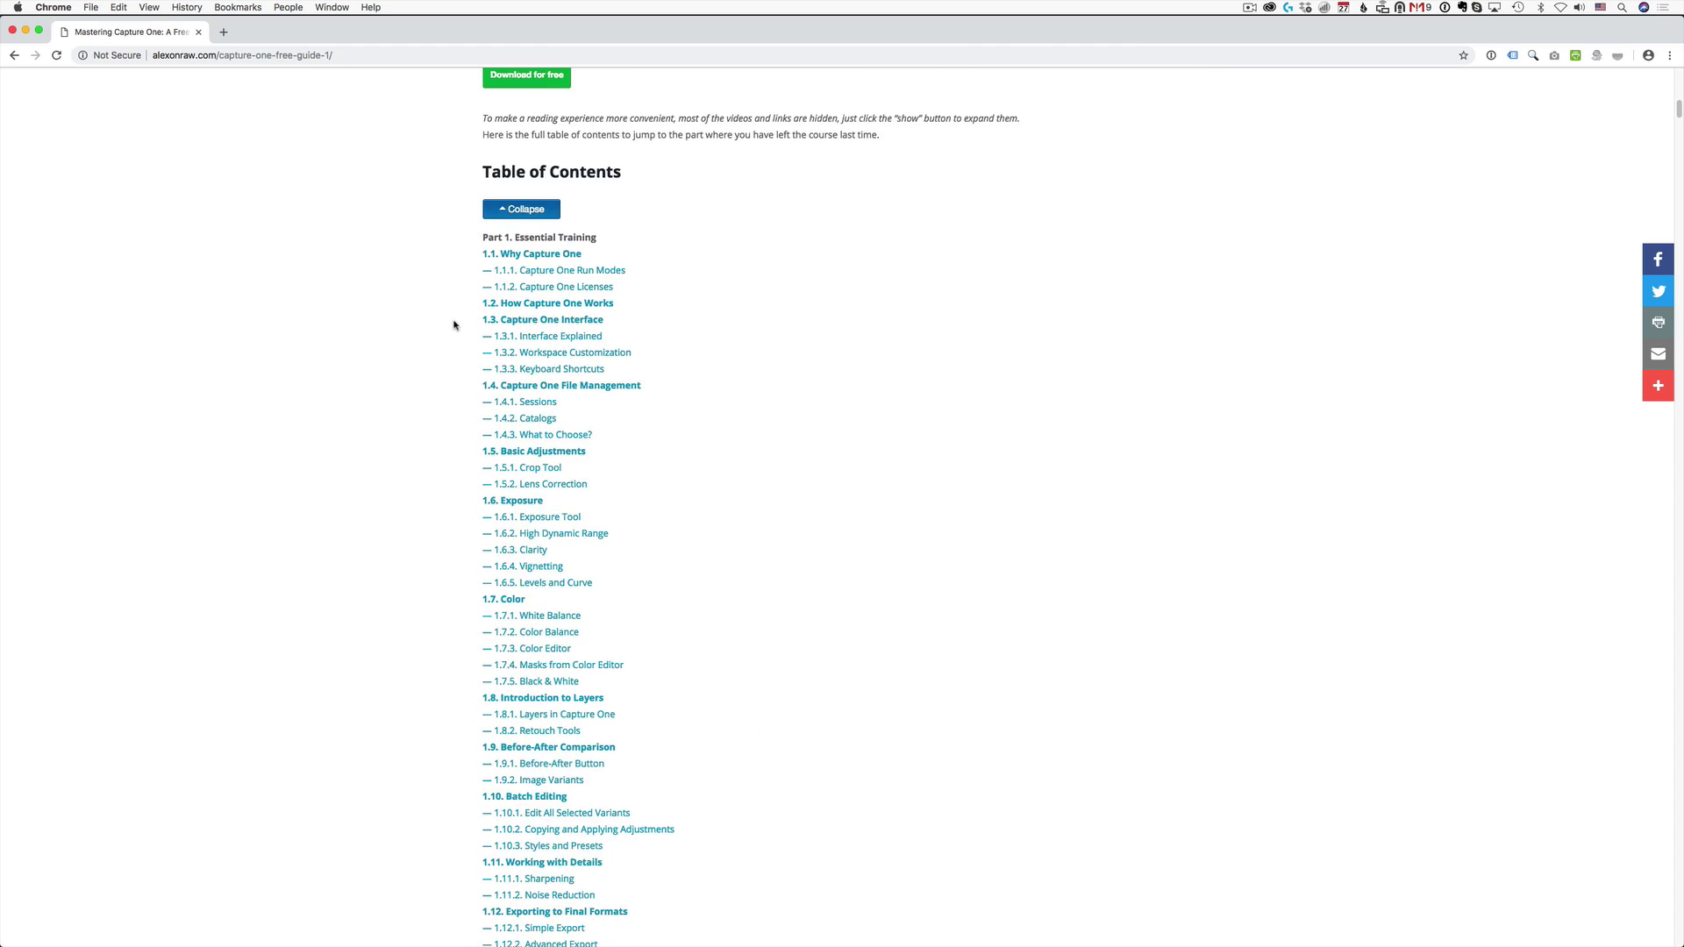
{"action": "scroll", "coordinate": [455, 323], "scroll_direction": "down", "scroll_amount": 2}
{"action": "left_click", "coordinate": [559, 449]}
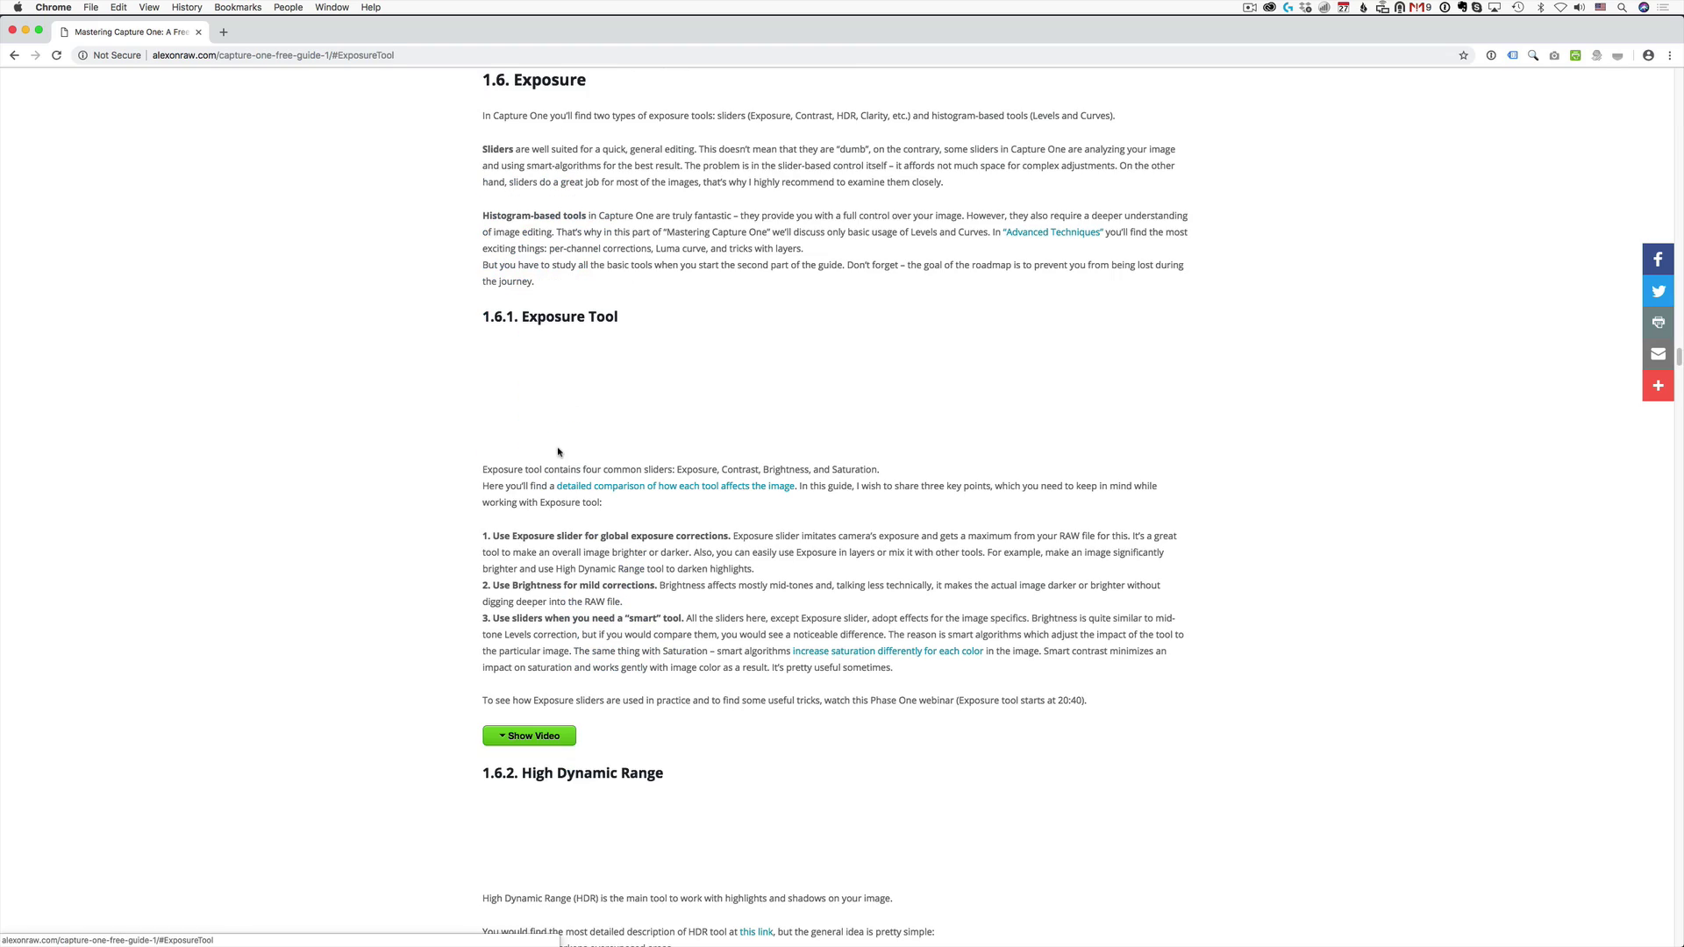
Read through the Exposure Tool section, collapsing the expanded video and White Balance links
{"action": "scroll", "coordinate": [428, 399], "scroll_direction": "down", "scroll_amount": 5}
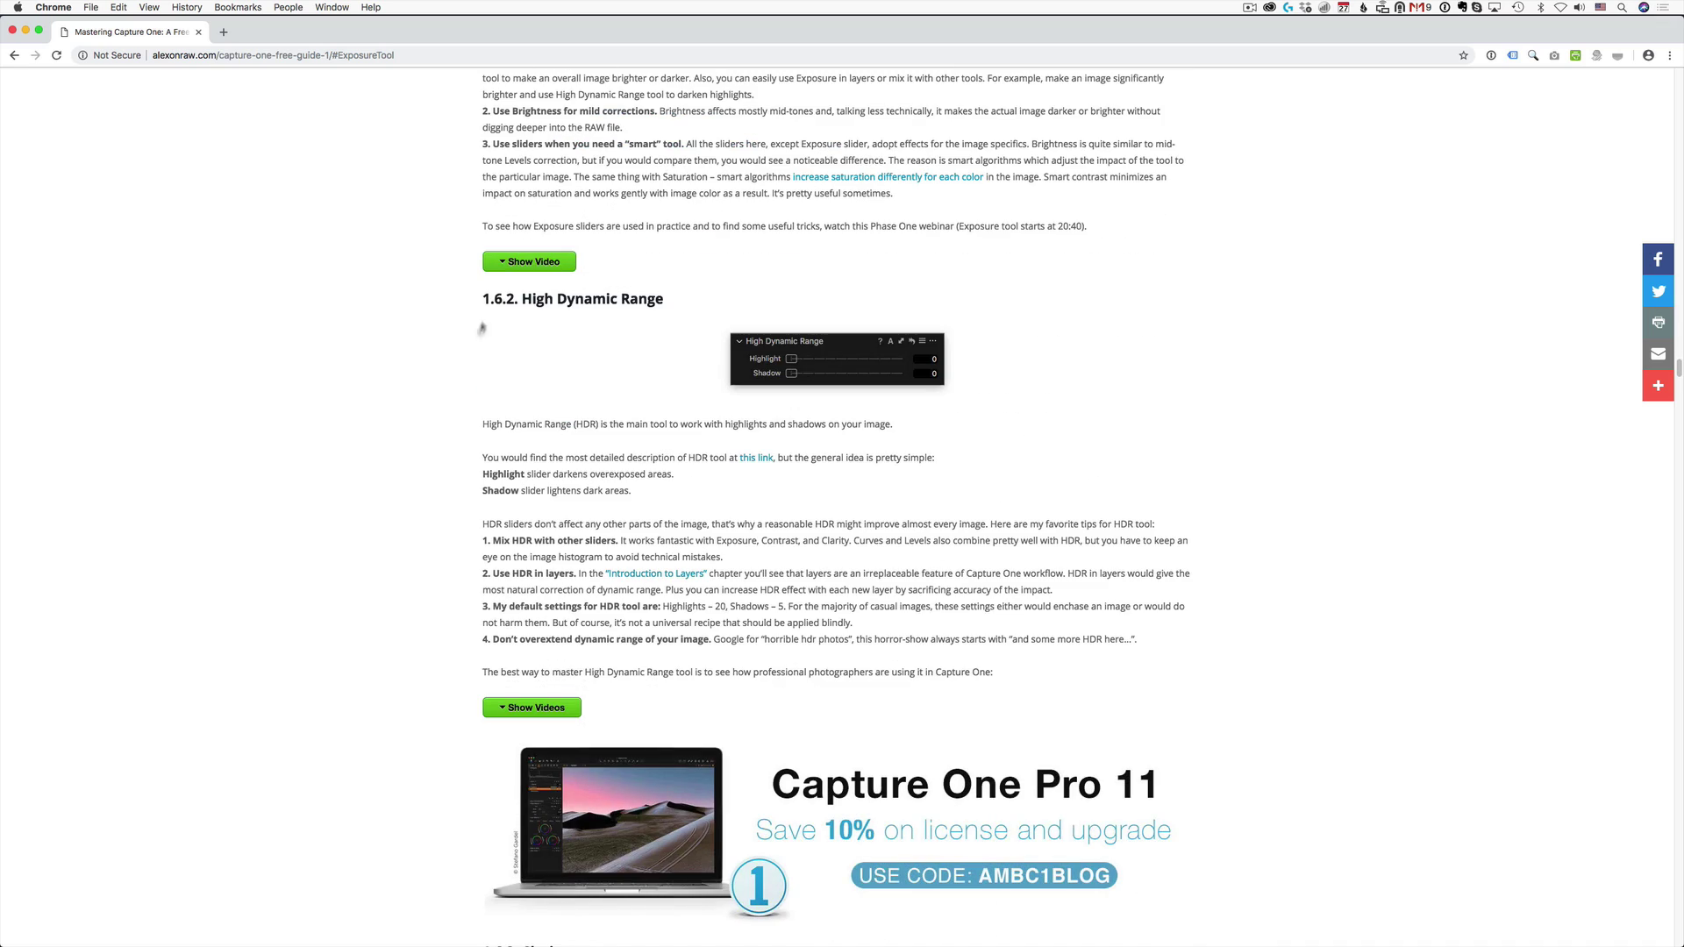
{"action": "left_click", "coordinate": [517, 262]}
{"action": "scroll", "coordinate": [463, 340], "scroll_direction": "down", "scroll_amount": 3}
{"action": "scroll", "coordinate": [462, 342], "scroll_direction": "down", "scroll_amount": 14}
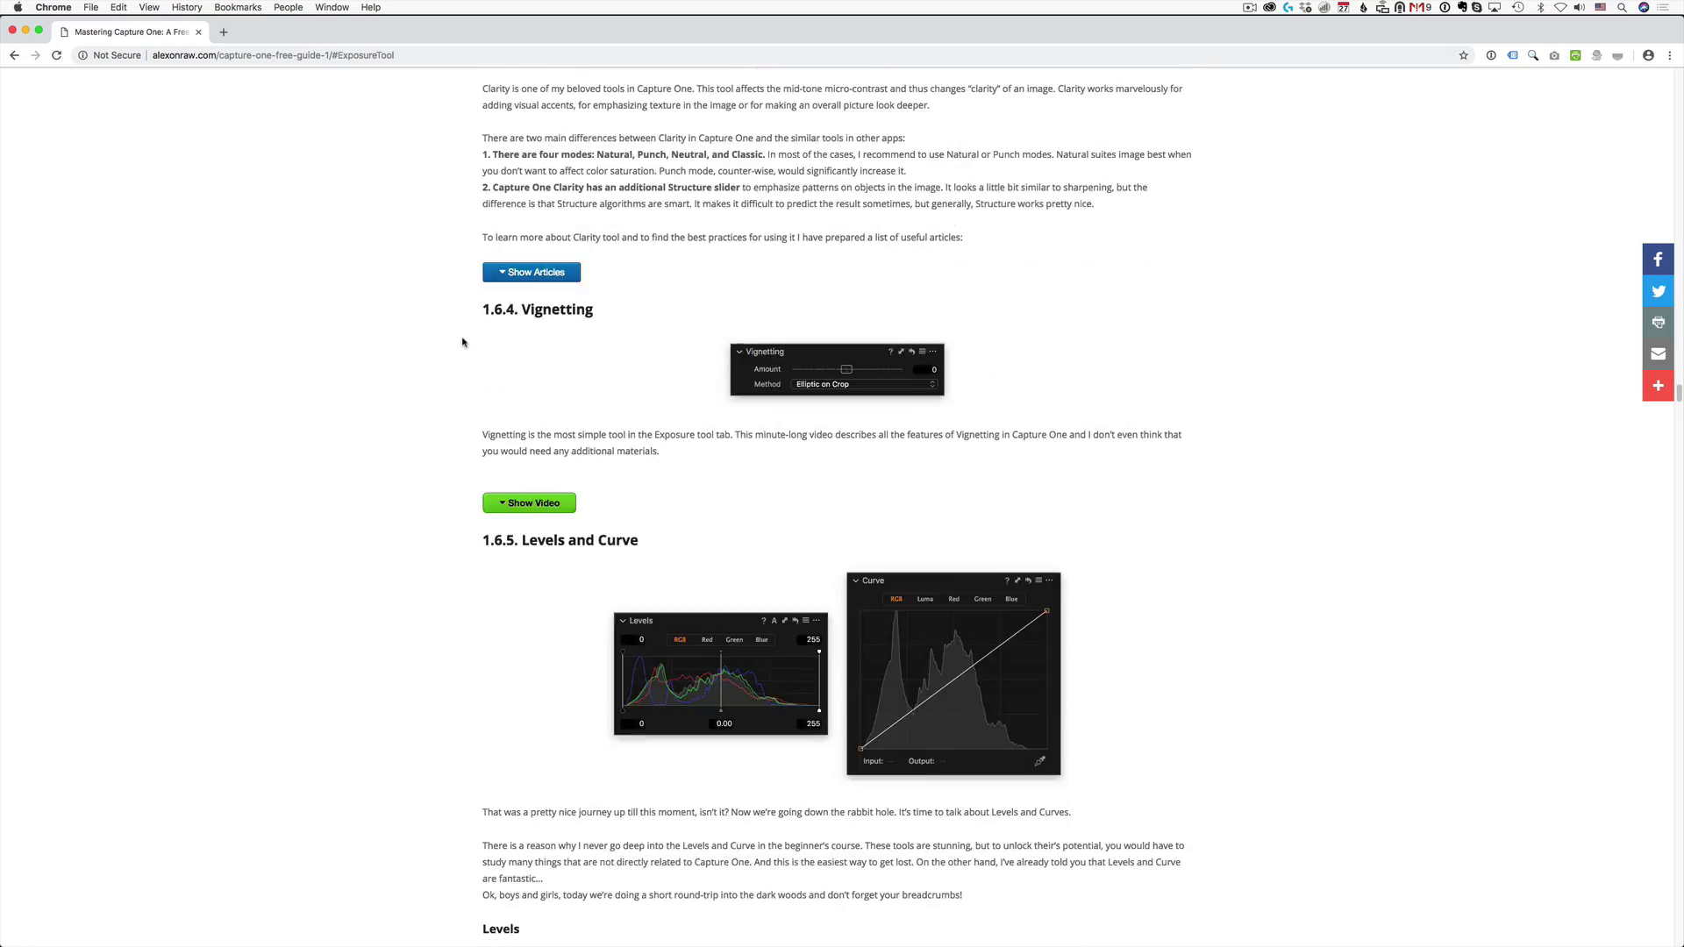
{"action": "scroll", "coordinate": [462, 342], "scroll_direction": "down", "scroll_amount": 20}
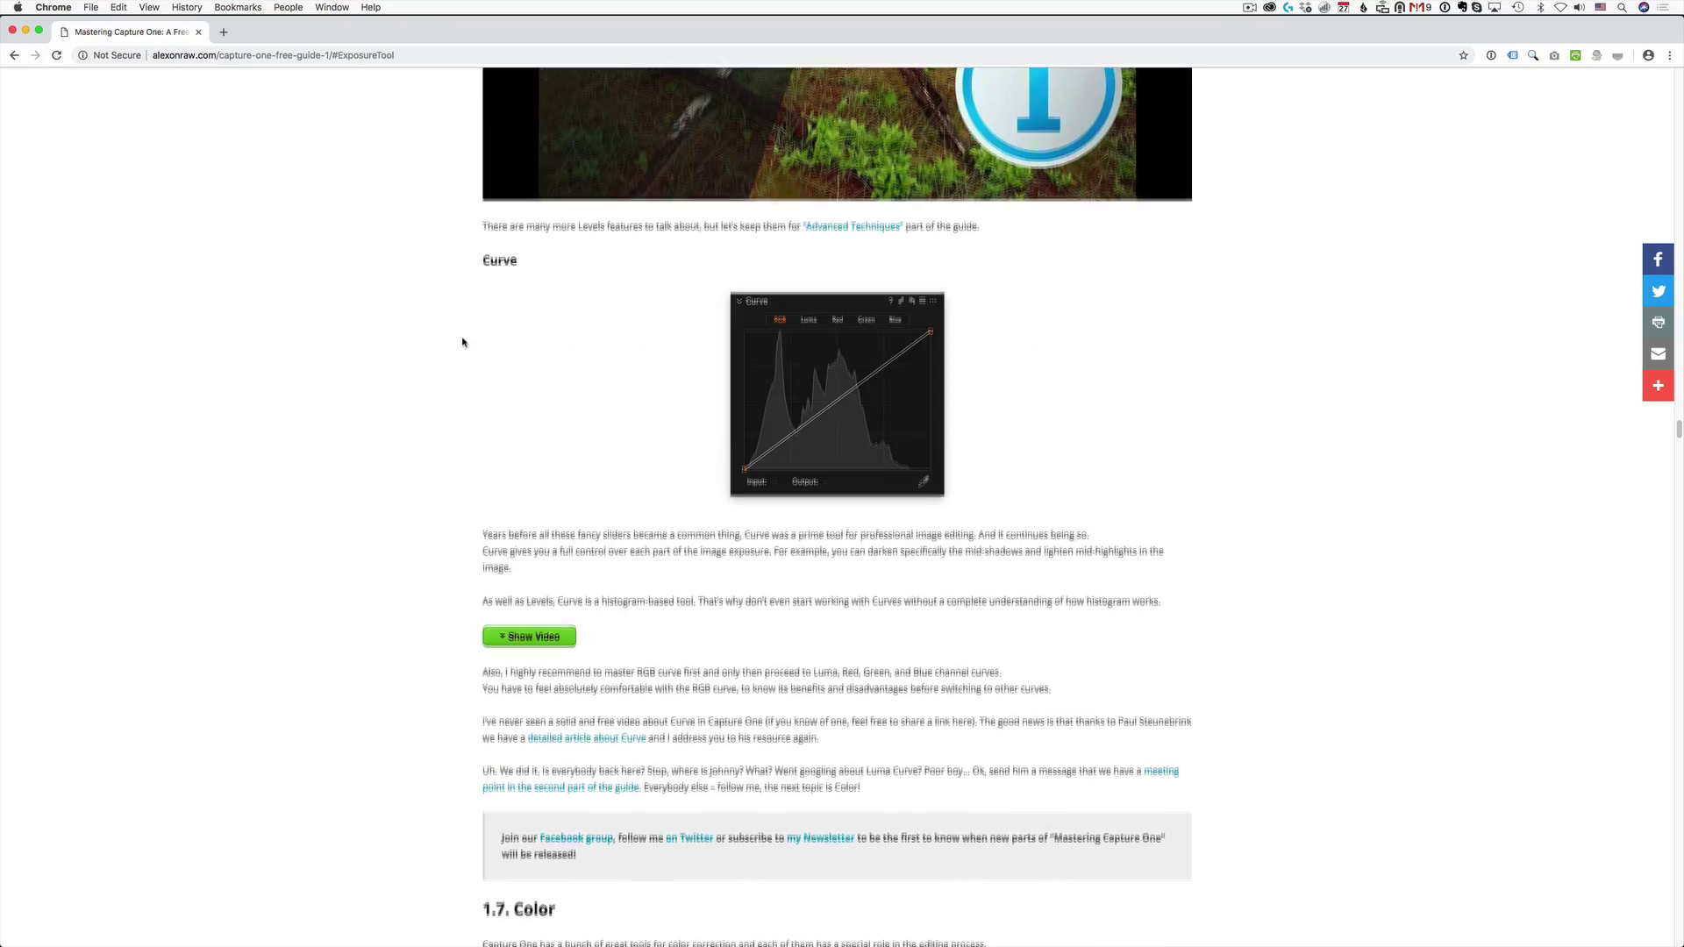
{"action": "scroll", "coordinate": [462, 342], "scroll_direction": "down", "scroll_amount": 5}
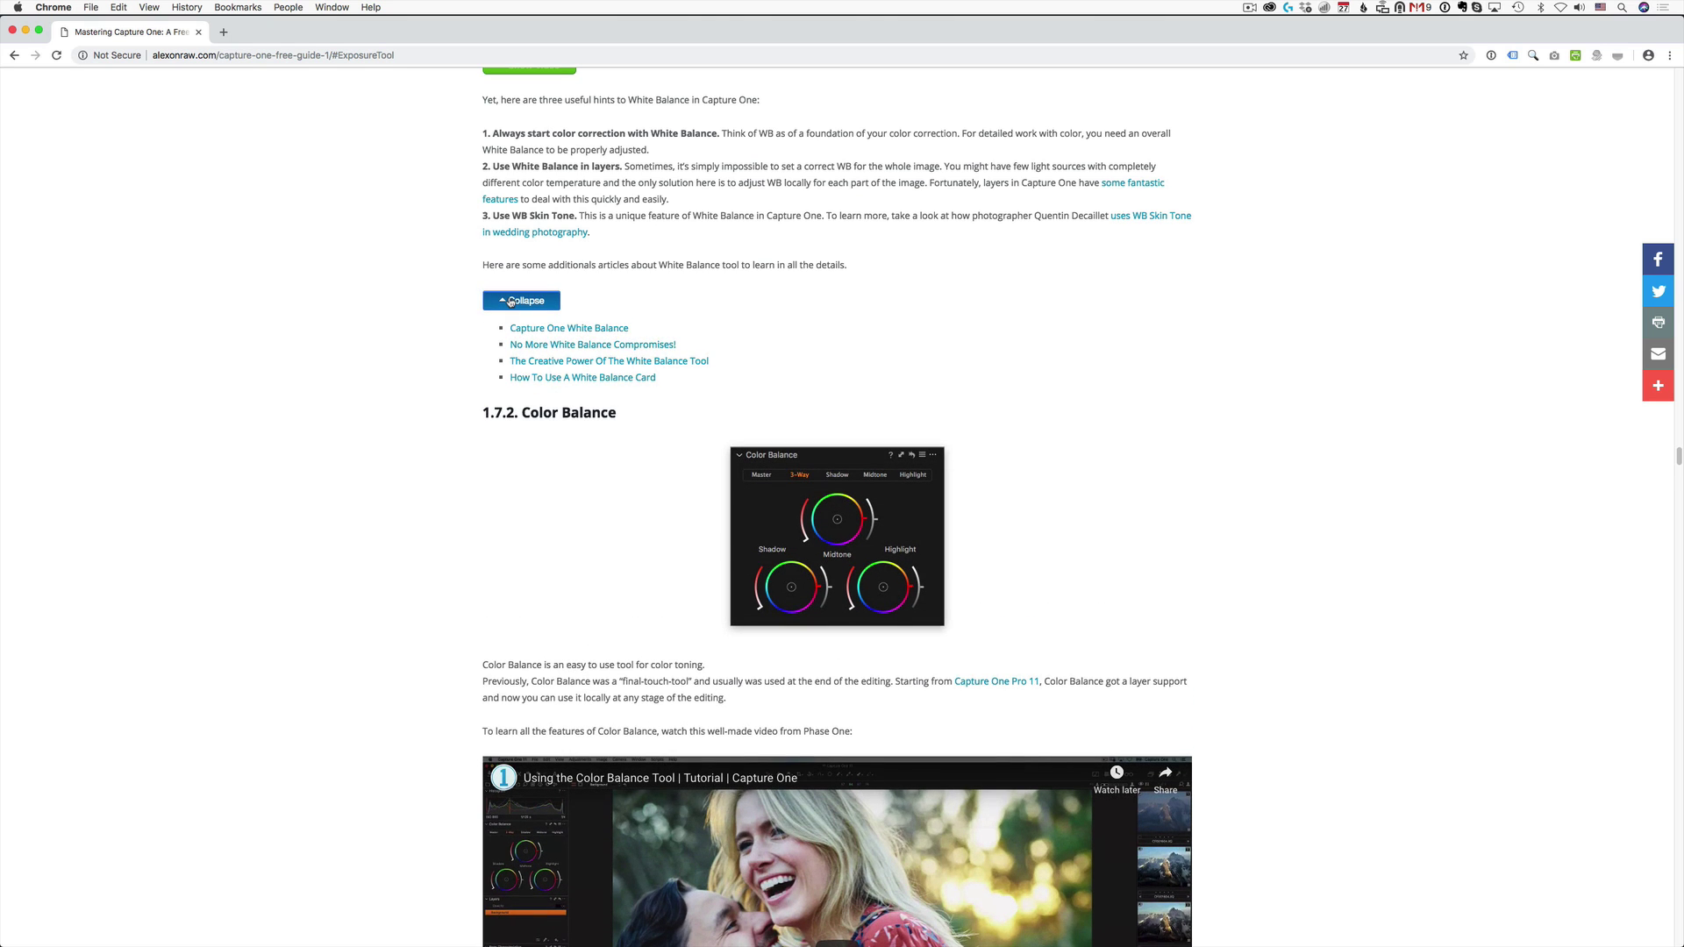
{"action": "left_click", "coordinate": [511, 301]}
{"action": "scroll", "coordinate": [451, 377], "scroll_direction": "down", "scroll_amount": 10}
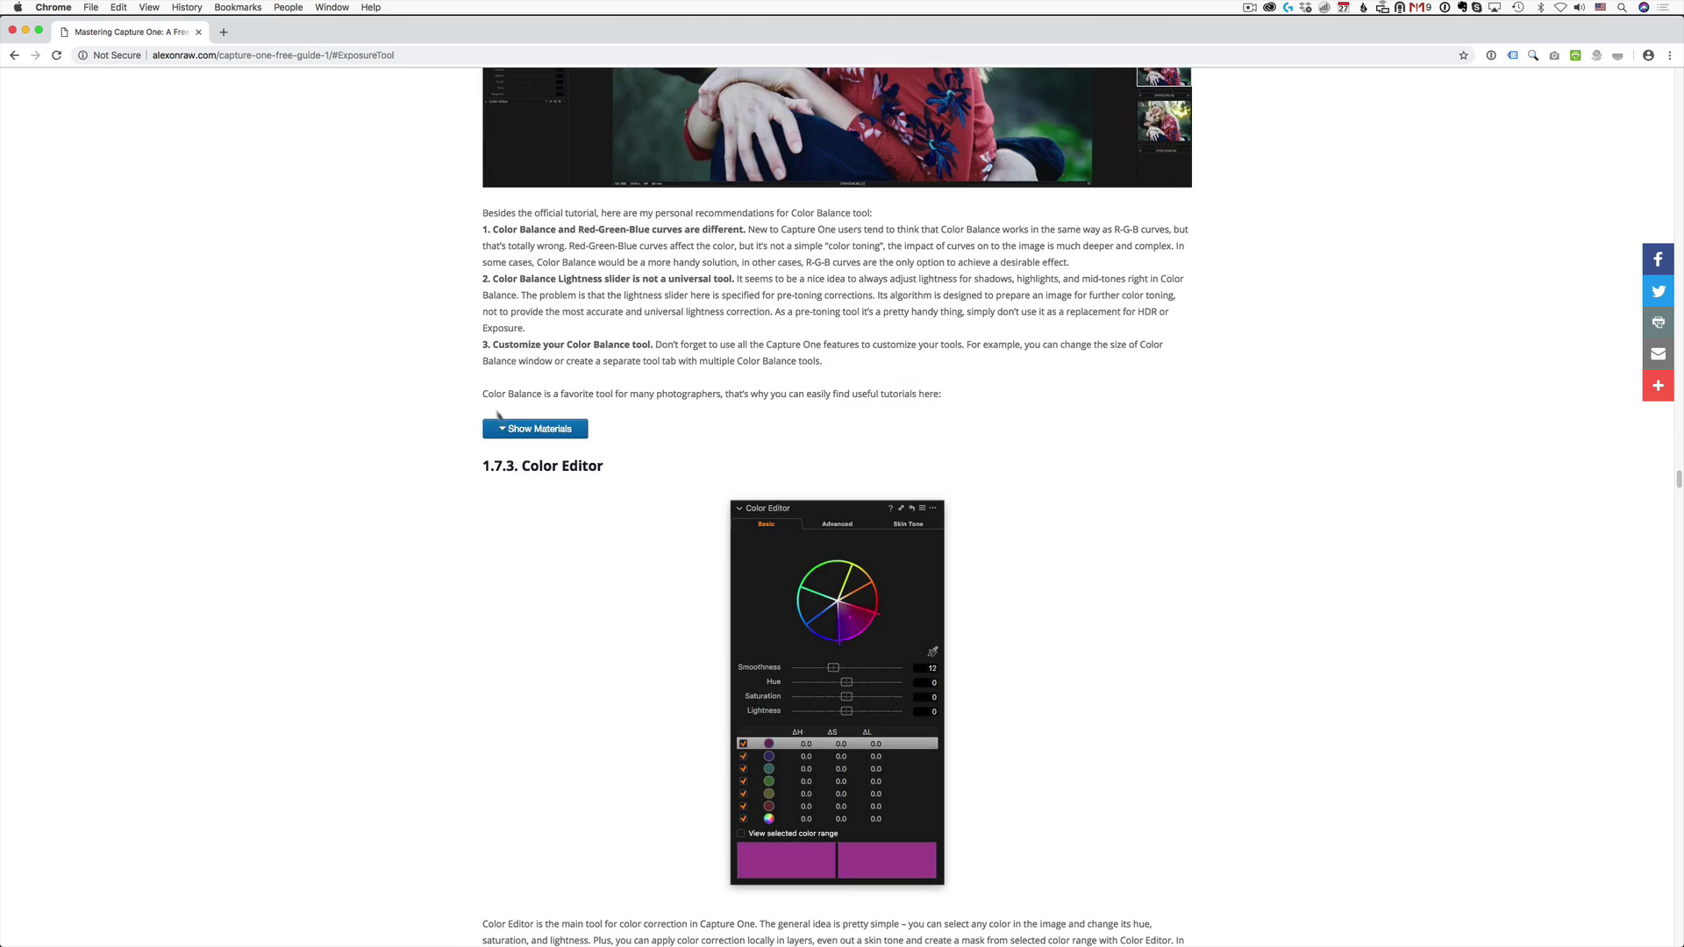
{"action": "left_click", "coordinate": [507, 429]}
Scroll to the end of the article and return to the alexonraw.com home page
{"action": "scroll", "coordinate": [451, 424], "scroll_direction": "down", "scroll_amount": 20}
{"action": "scroll", "coordinate": [453, 424], "scroll_direction": "down", "scroll_amount": 20}
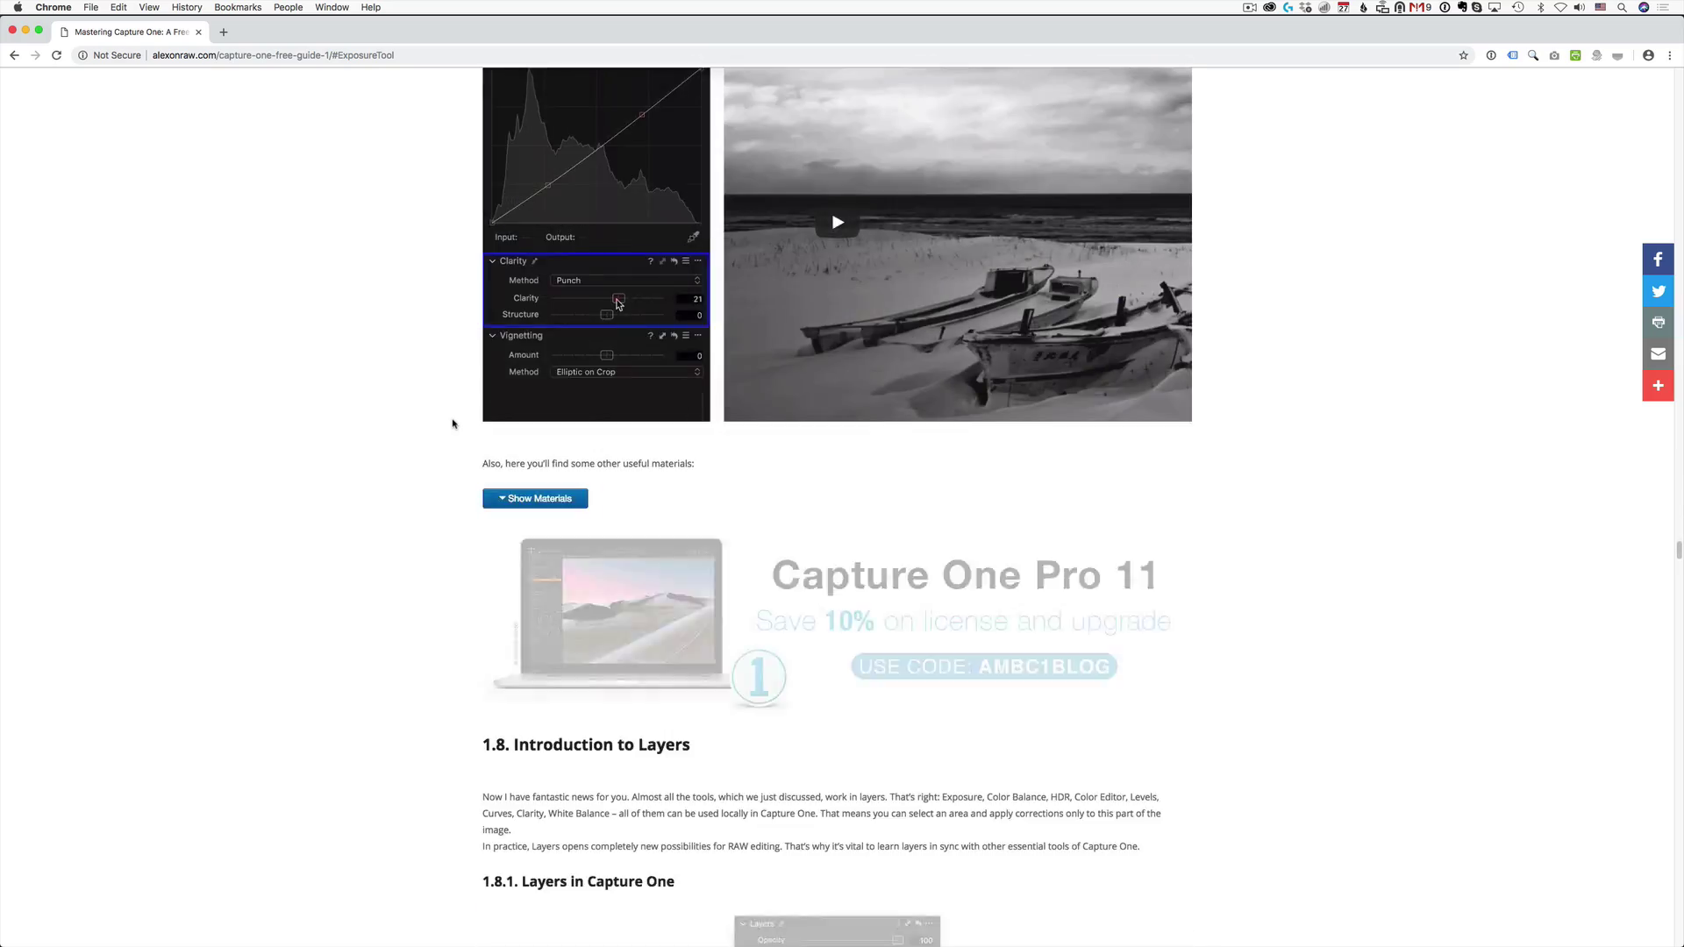
{"action": "scroll", "coordinate": [453, 424], "scroll_direction": "down", "scroll_amount": 20}
{"action": "scroll", "coordinate": [452, 424], "scroll_direction": "down", "scroll_amount": 20}
{"action": "scroll", "coordinate": [453, 424], "scroll_direction": "down", "scroll_amount": 20}
{"action": "scroll", "coordinate": [452, 425], "scroll_direction": "down", "scroll_amount": 5}
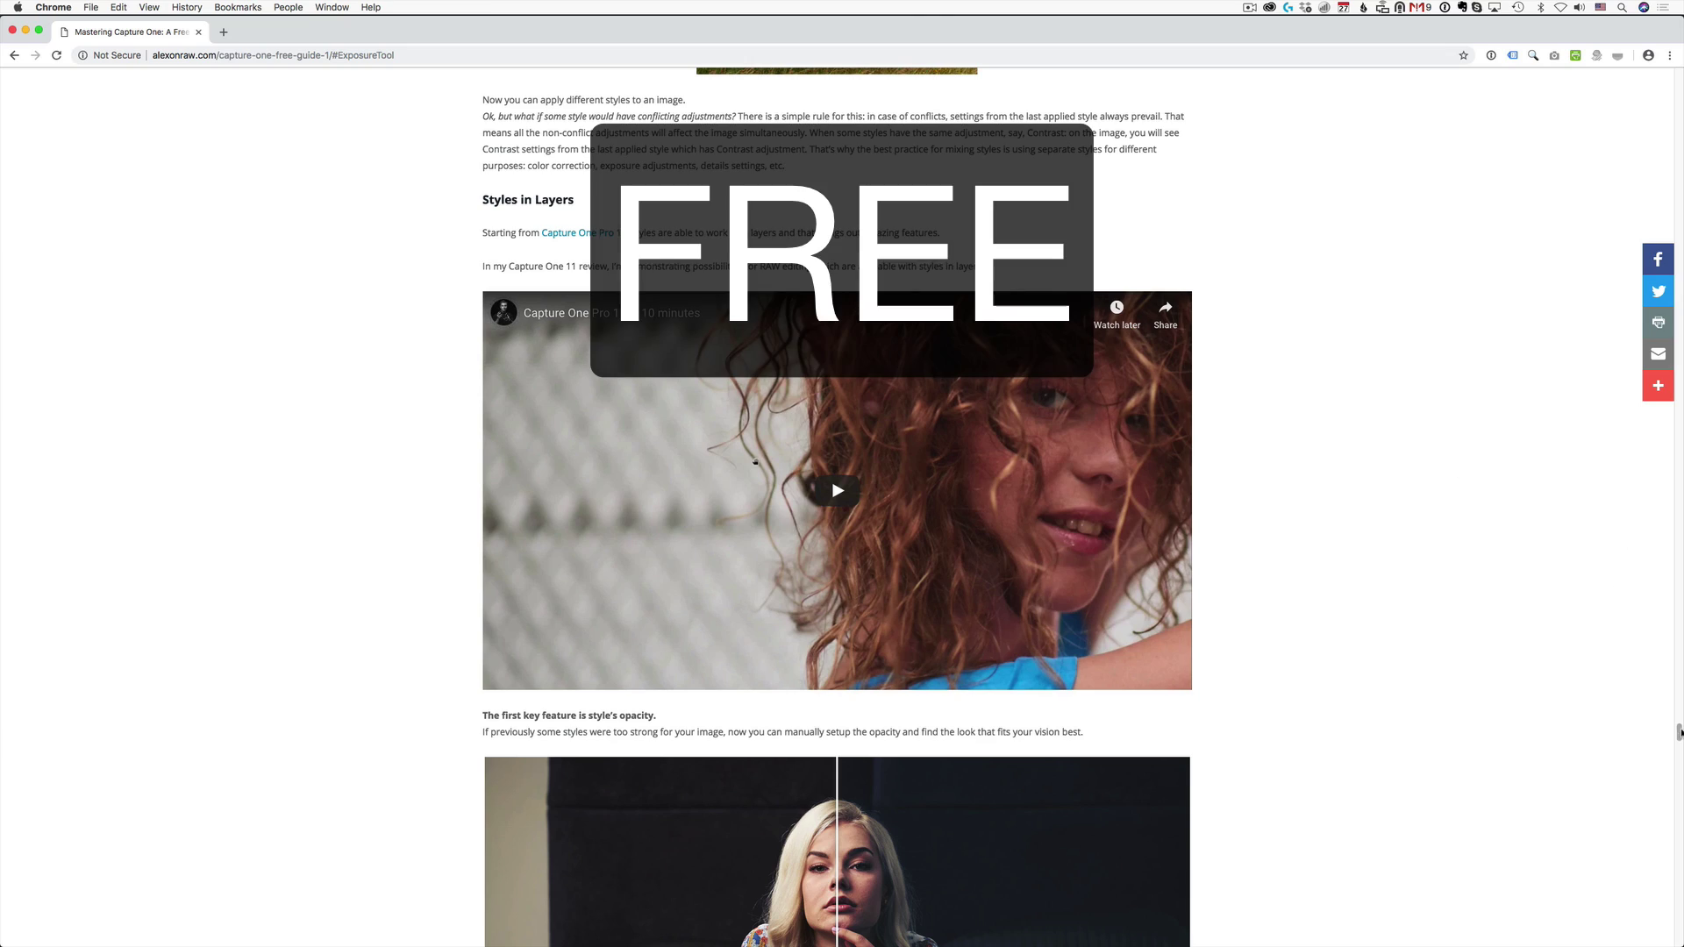
{"action": "left_click_drag", "start_coordinate": [1678, 733], "coordinate": [1678, 77]}
{"action": "left_click", "coordinate": [640, 142]}
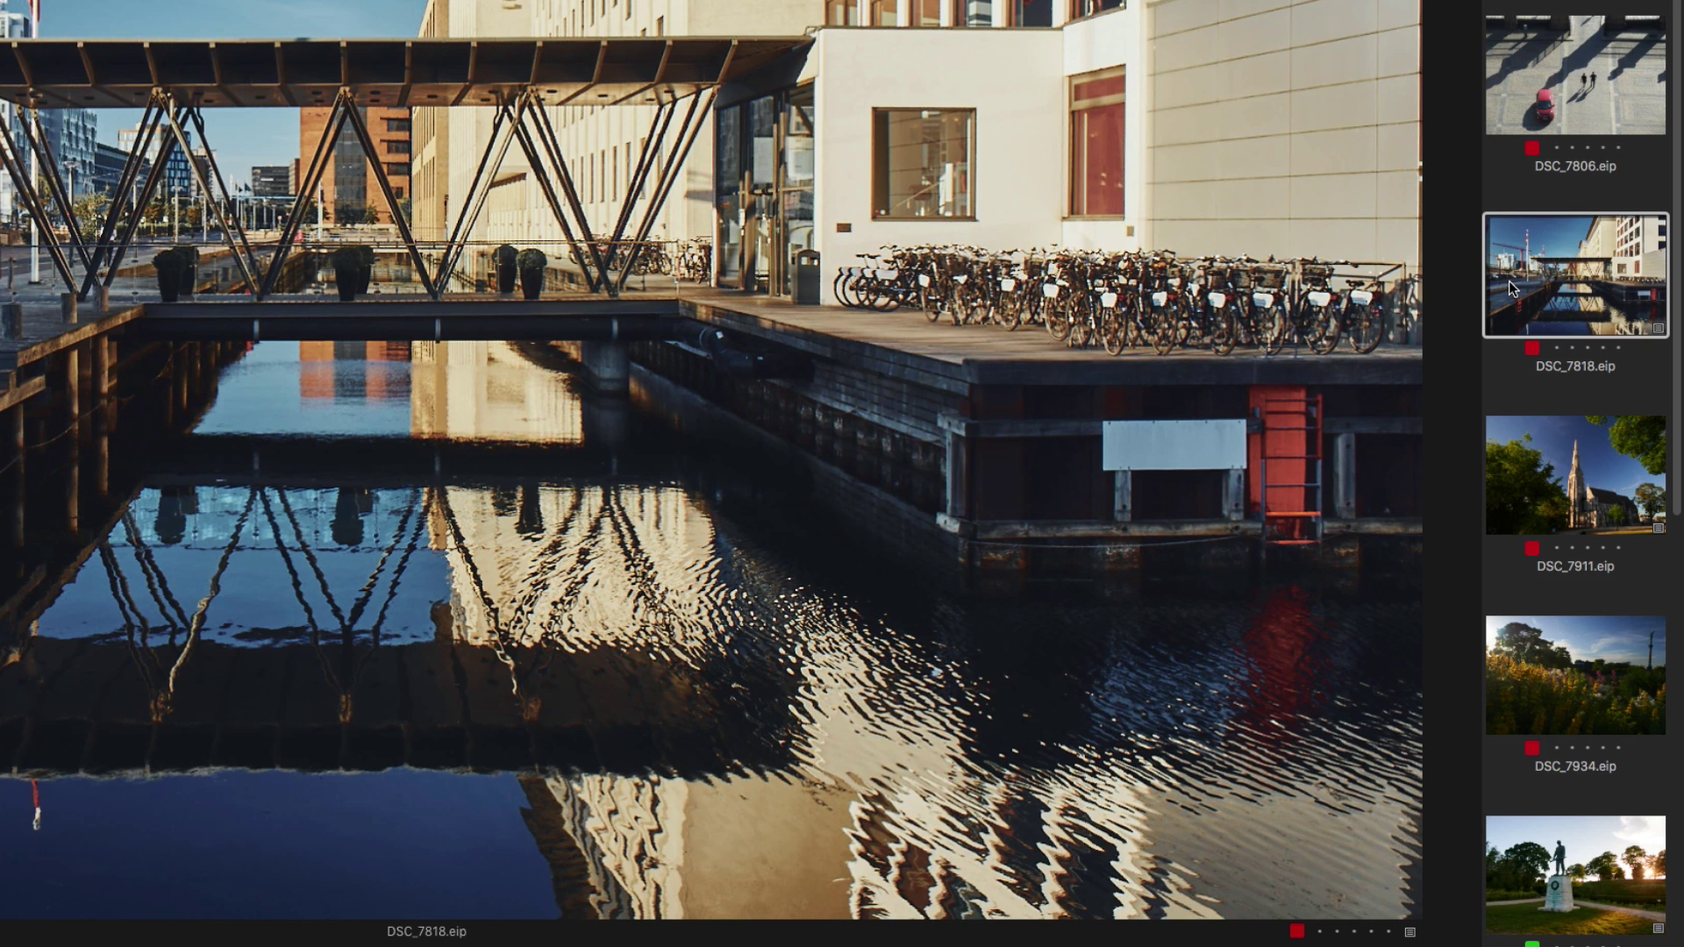
{"action": "right_click", "coordinate": [1510, 288]}
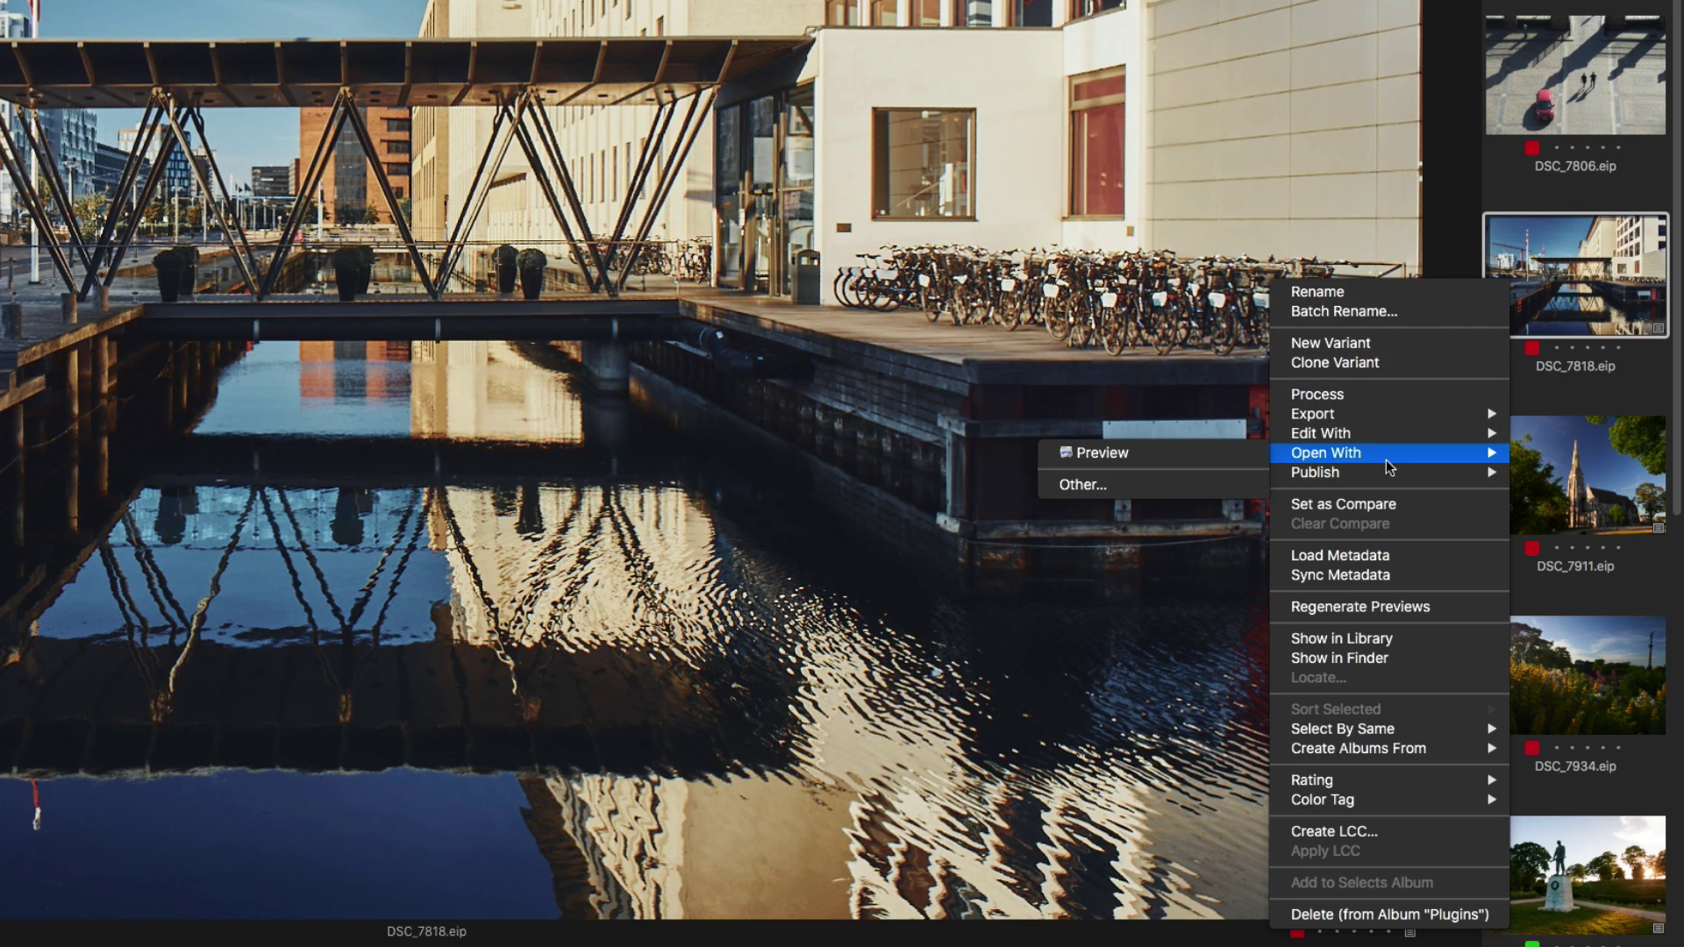
{"action": "mouse_move", "coordinate": [1385, 473]}
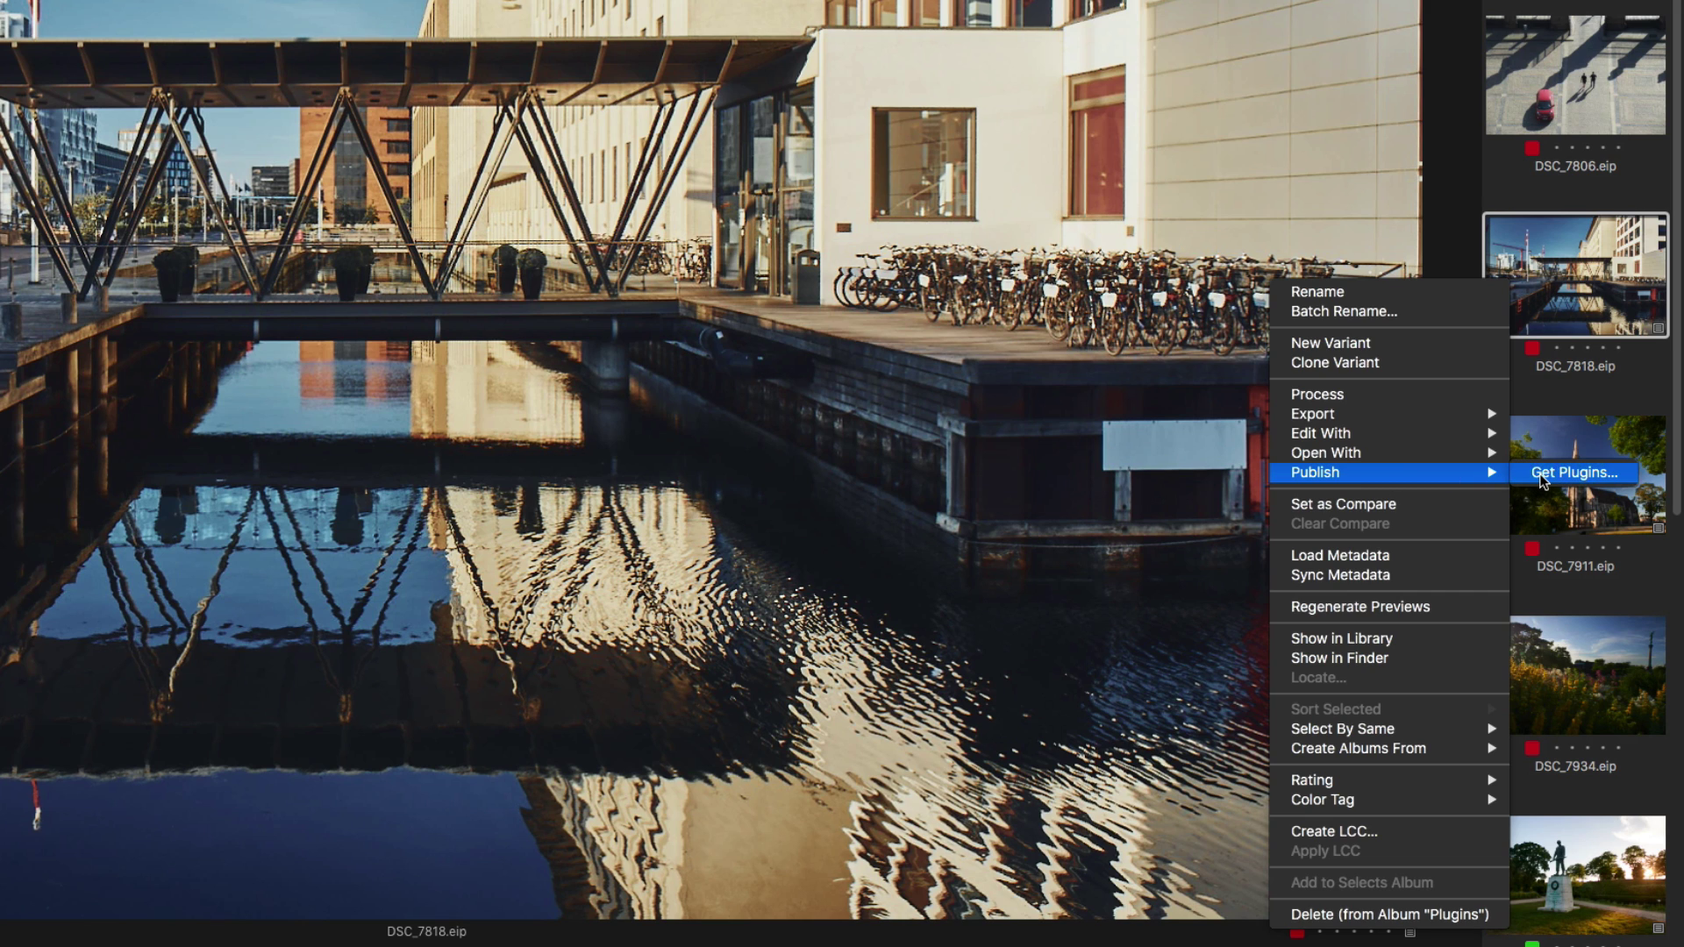
{"action": "left_click", "coordinate": [1458, 183]}
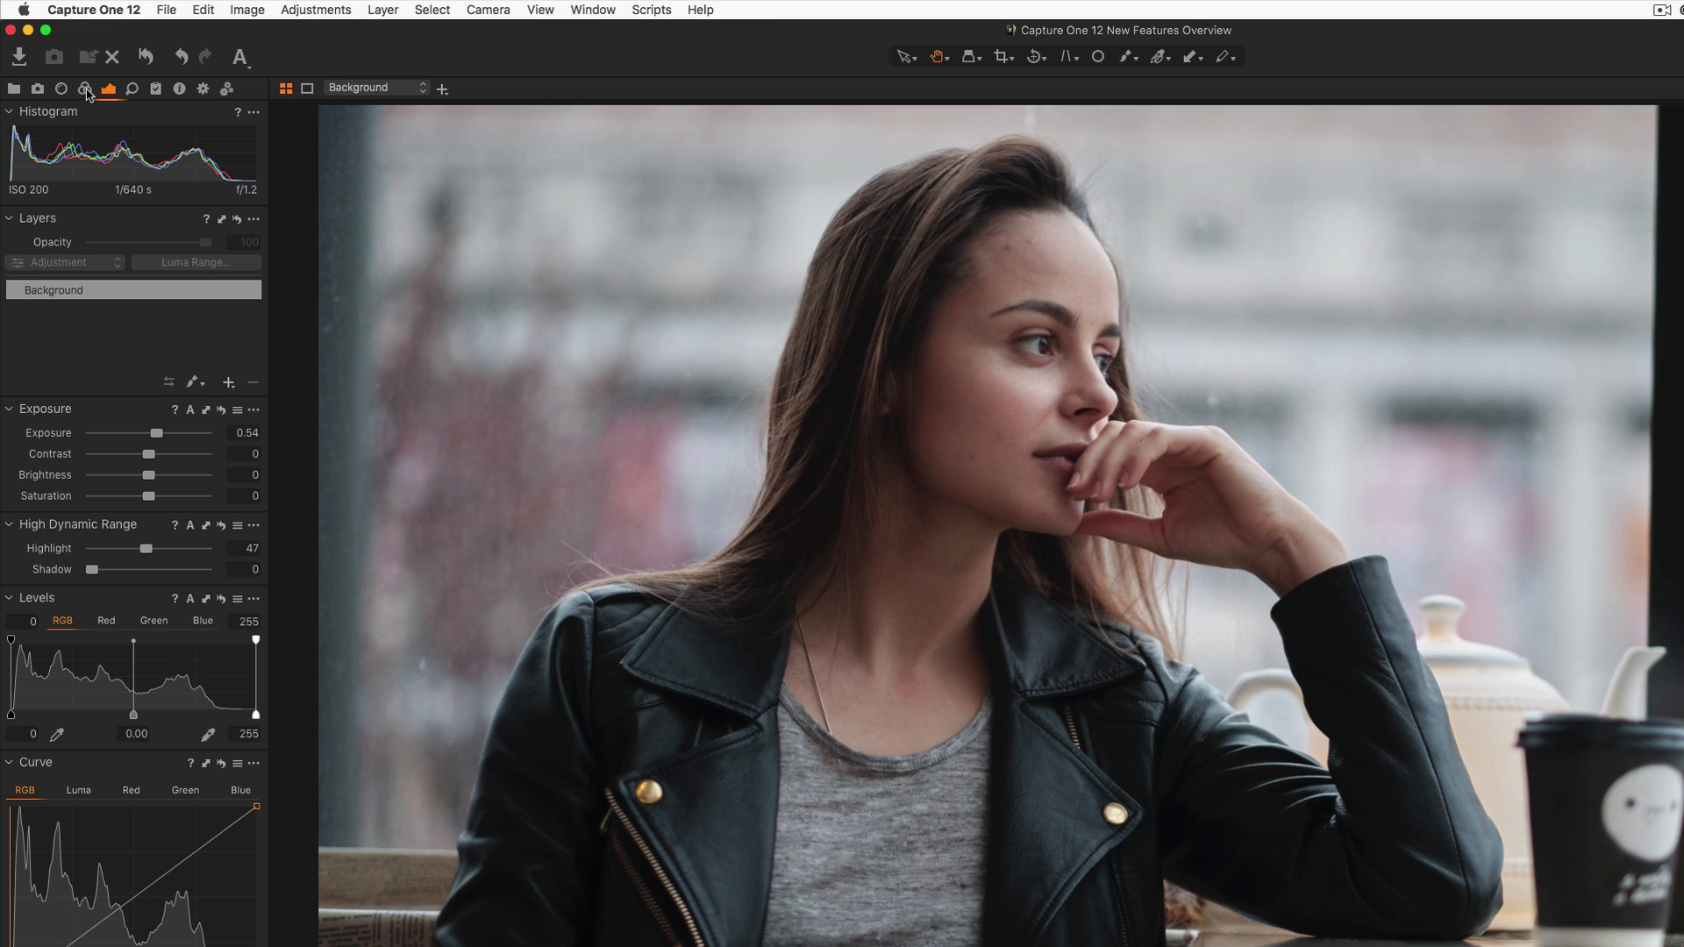
Preview the Fujifilm film-simulation curves from the Color tab's Curve list on the concrete-wall portrait
{"action": "left_click", "coordinate": [85, 89]}
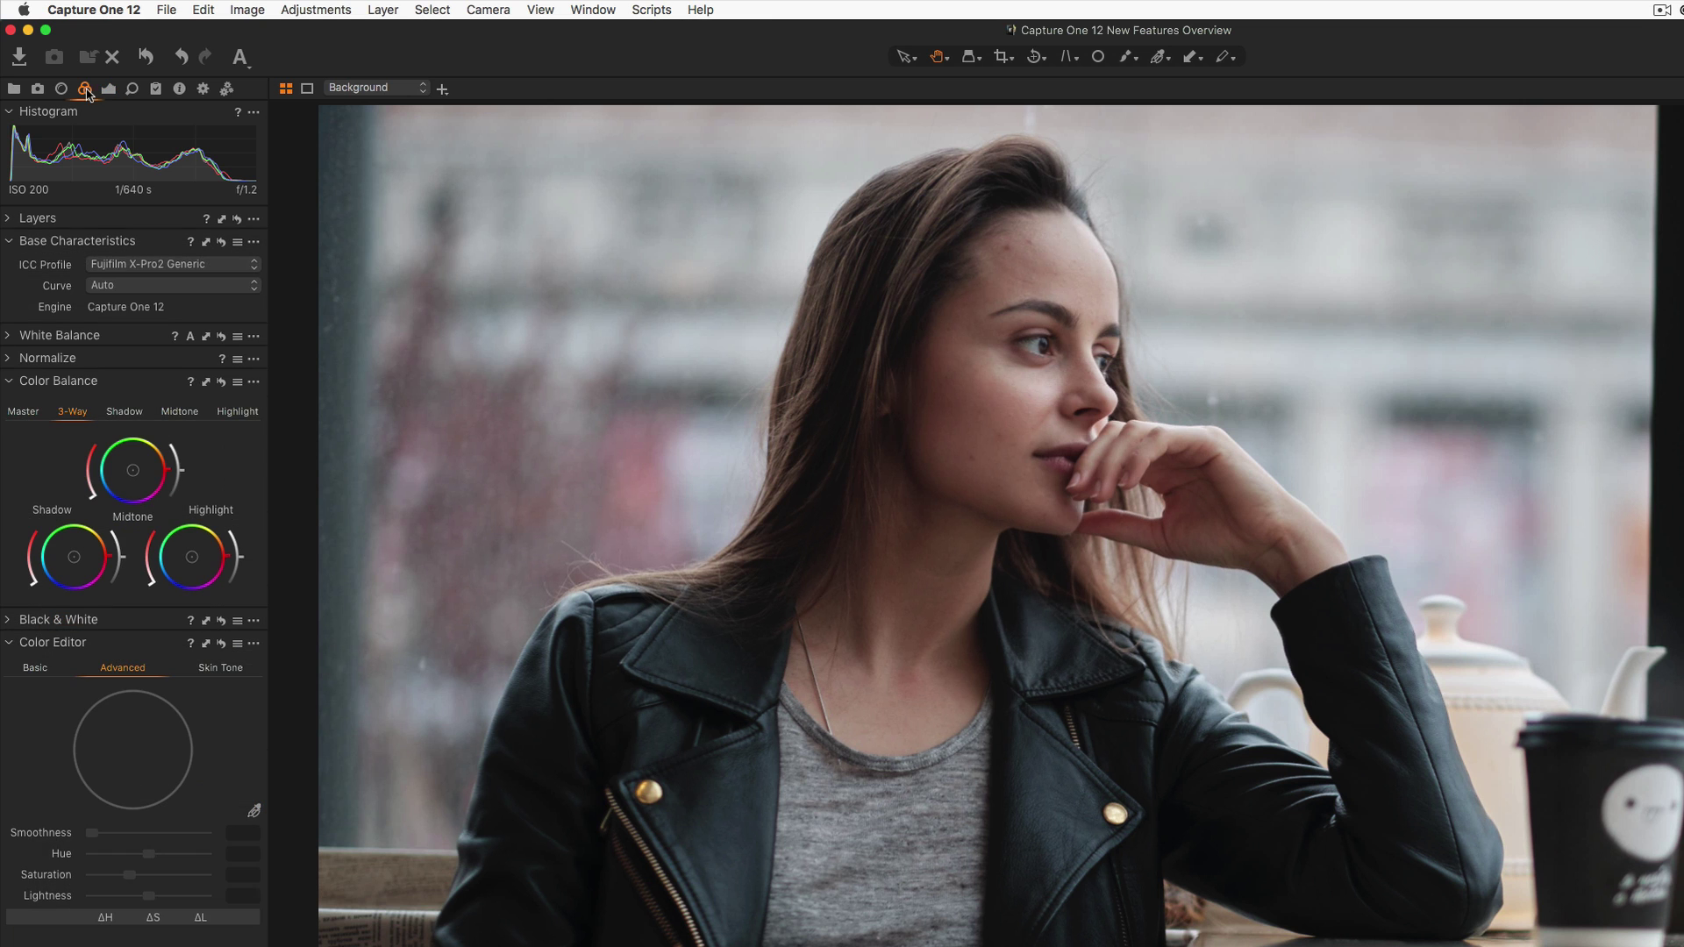
{"action": "left_click", "coordinate": [255, 288]}
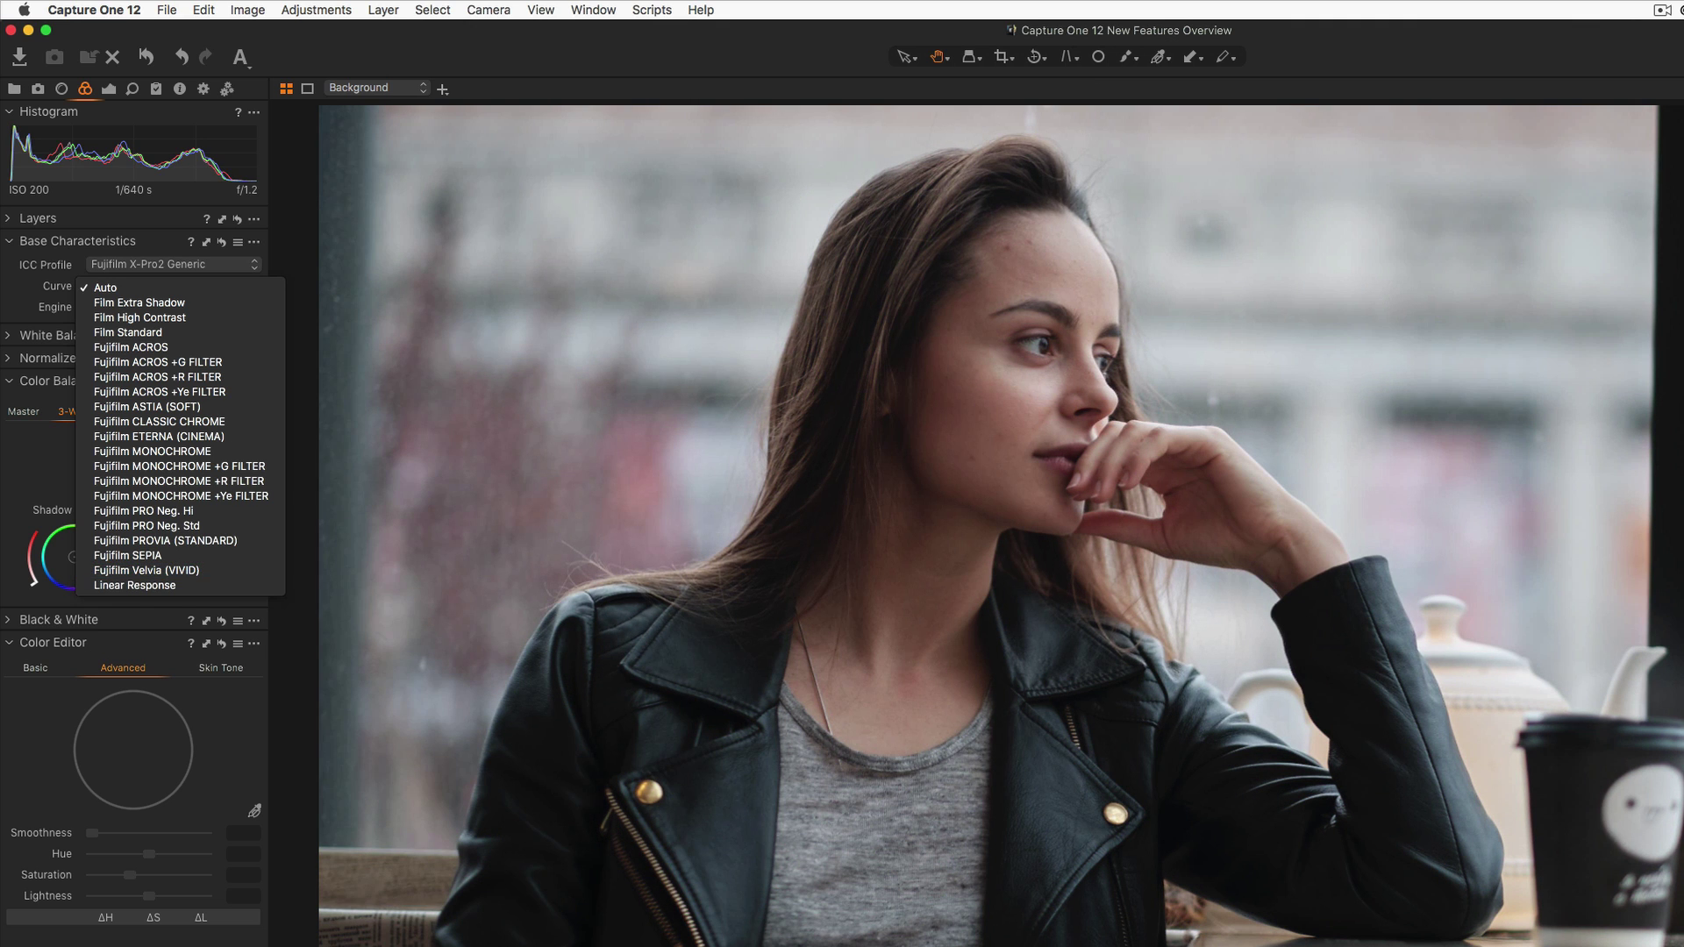
{"action": "key", "text": "Escape"}
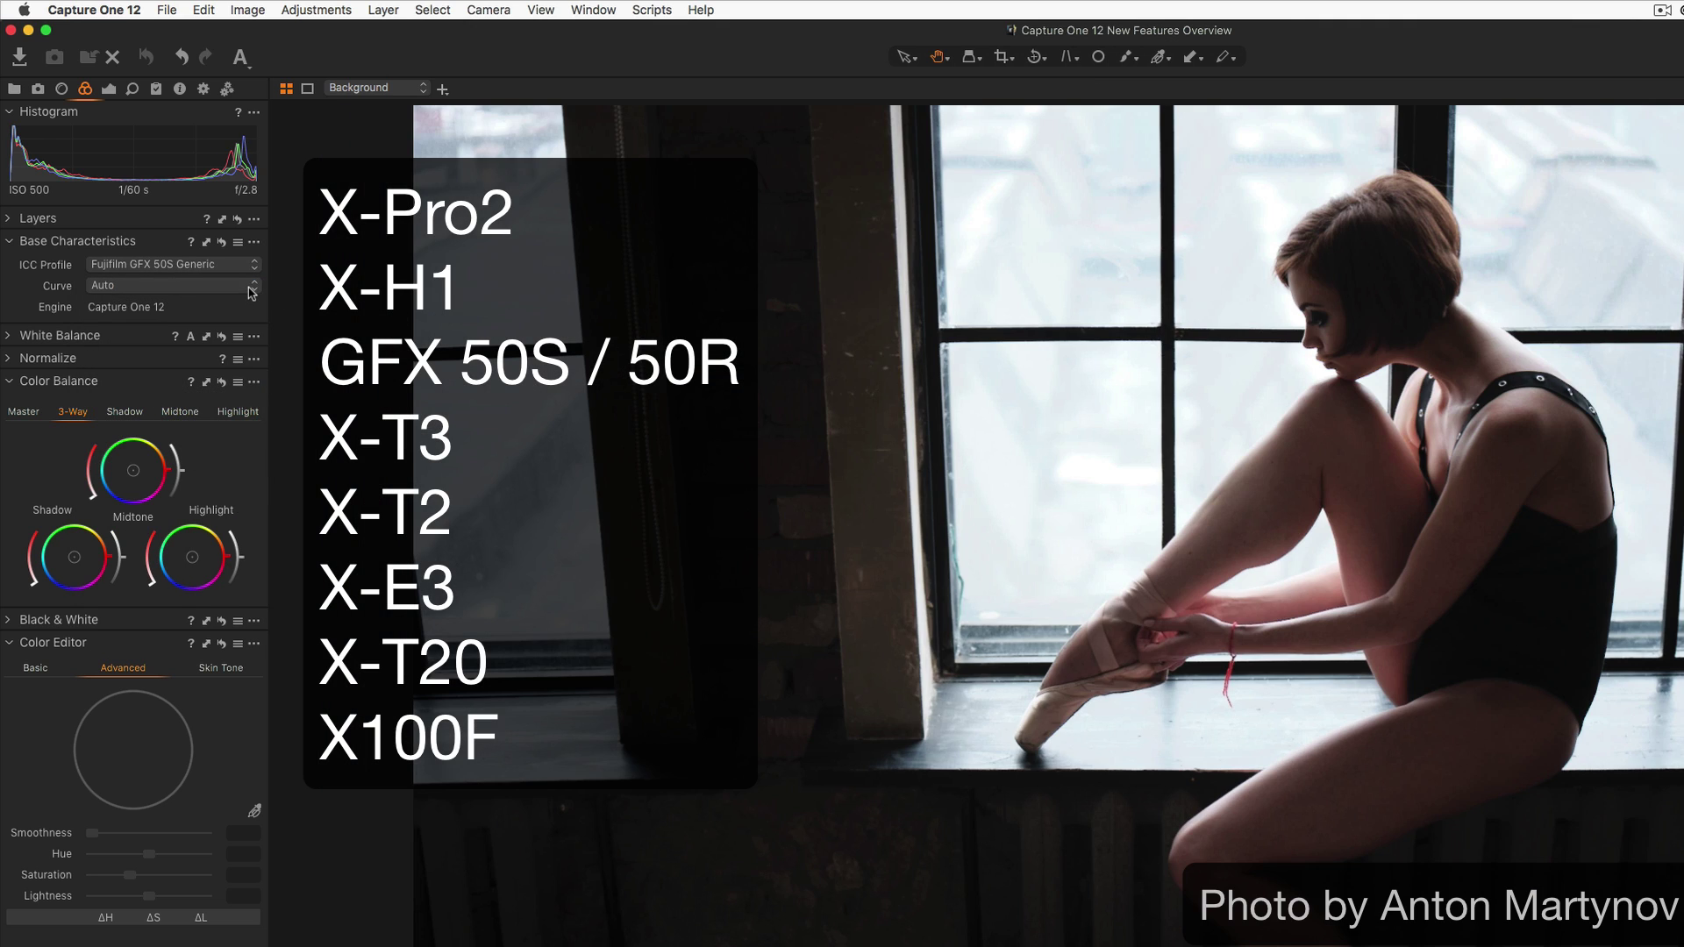
{"action": "left_click", "coordinate": [253, 292]}
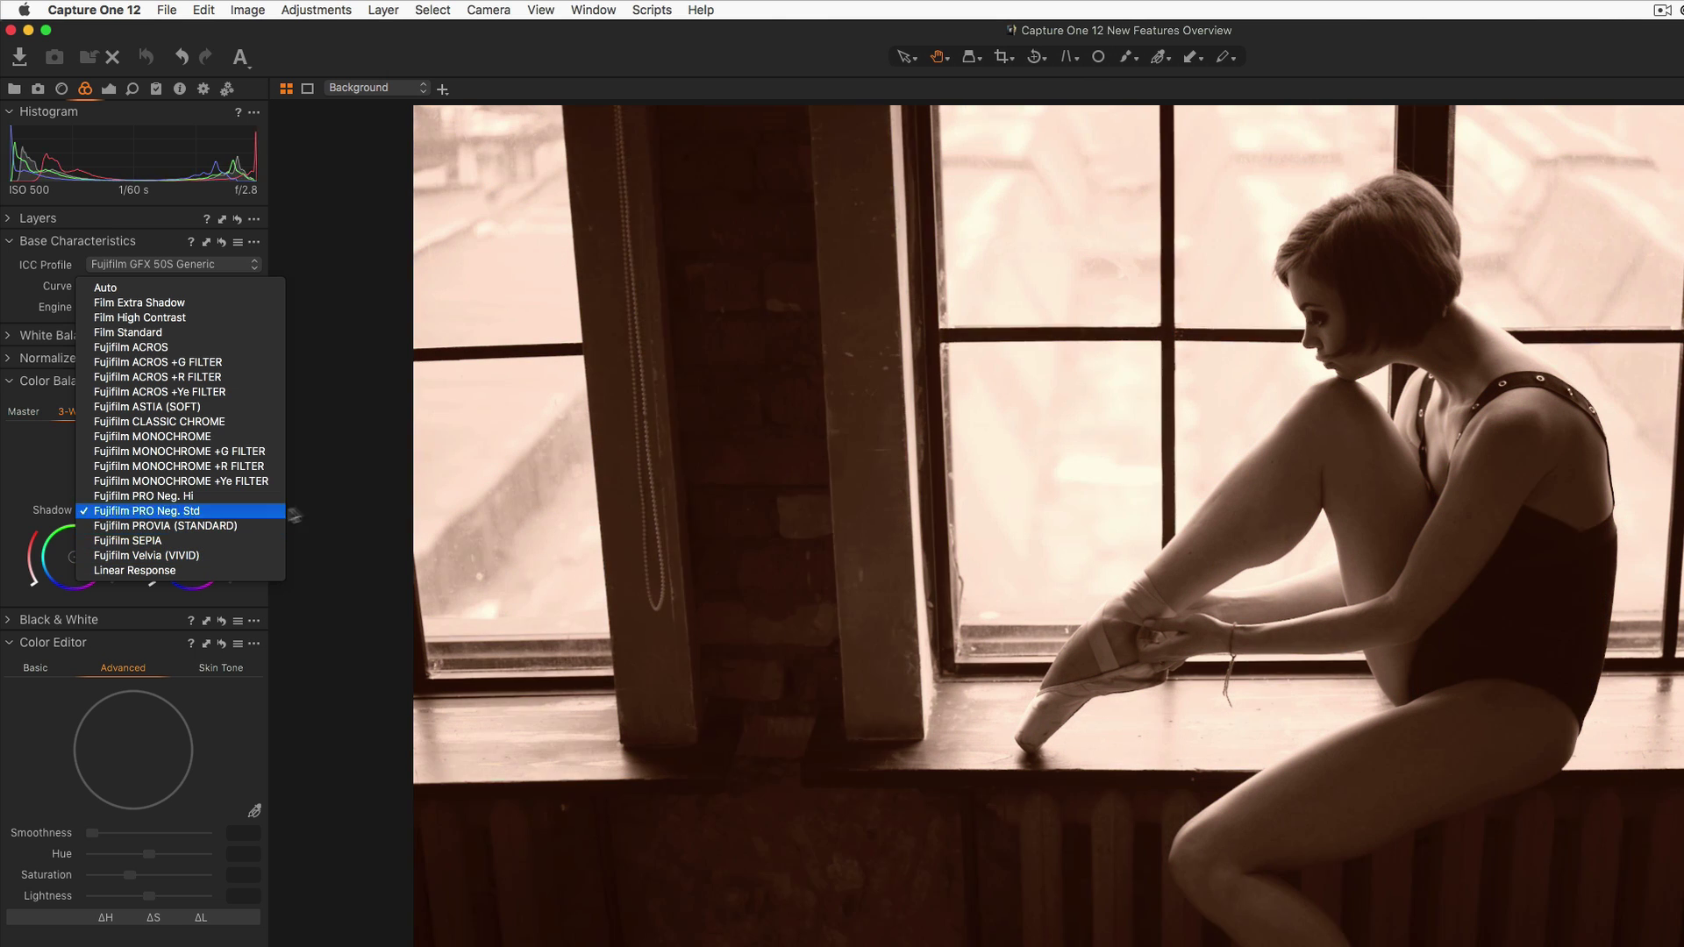
{"action": "left_click", "coordinate": [355, 477]}
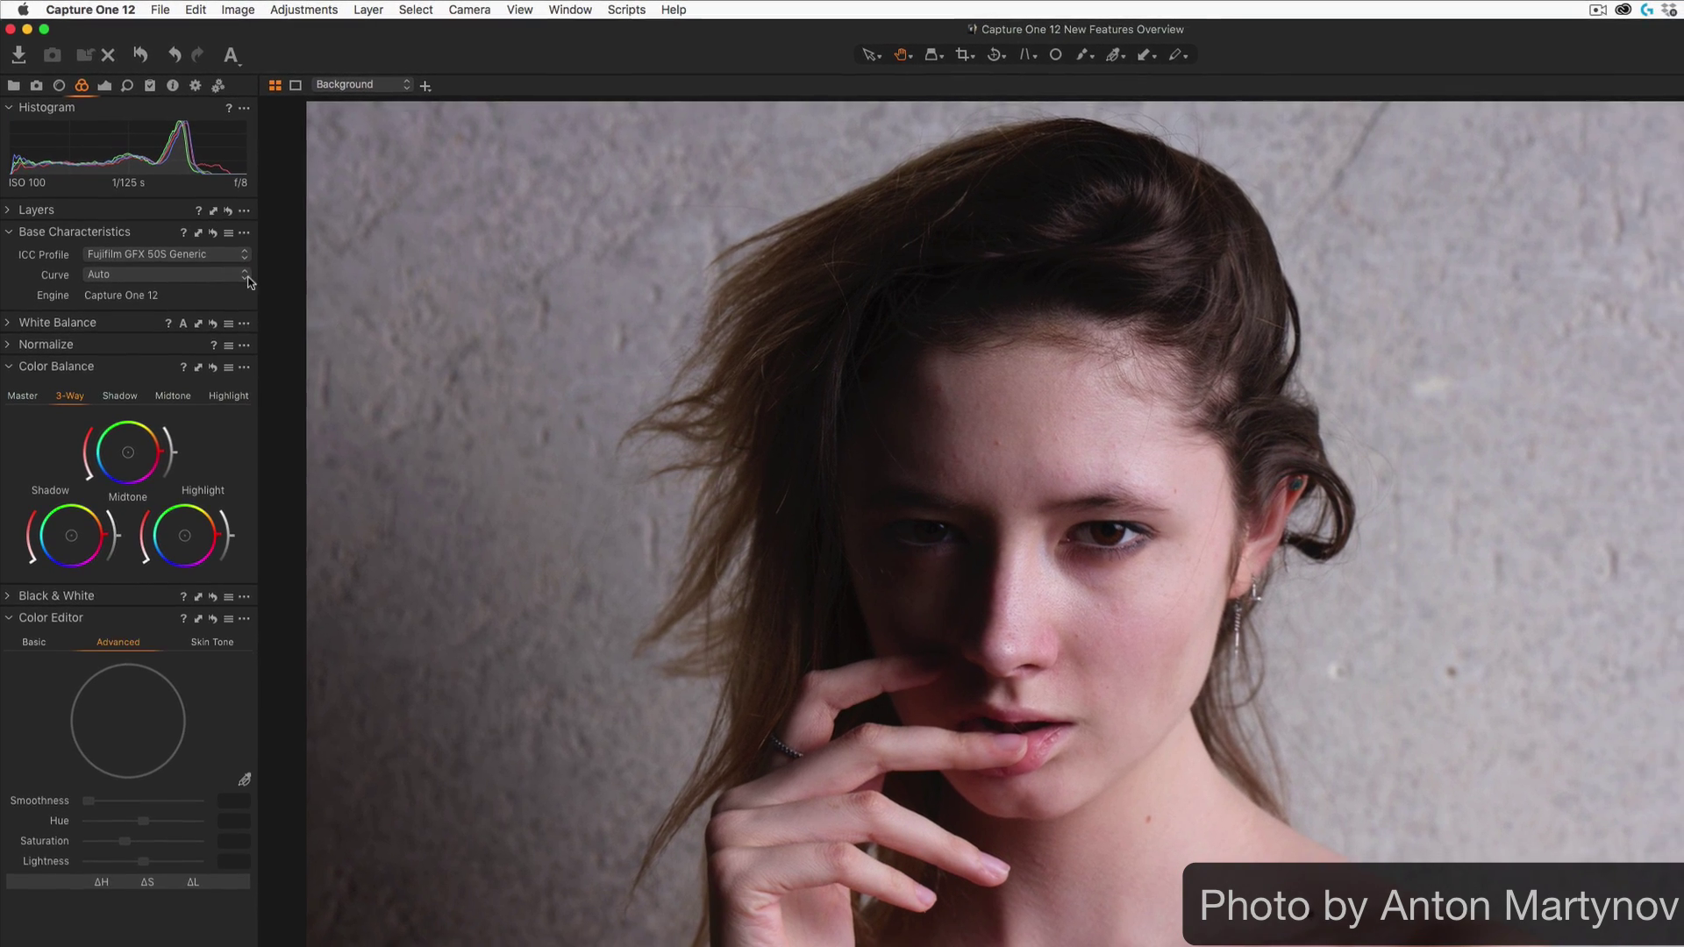
{"action": "left_click", "coordinate": [256, 286]}
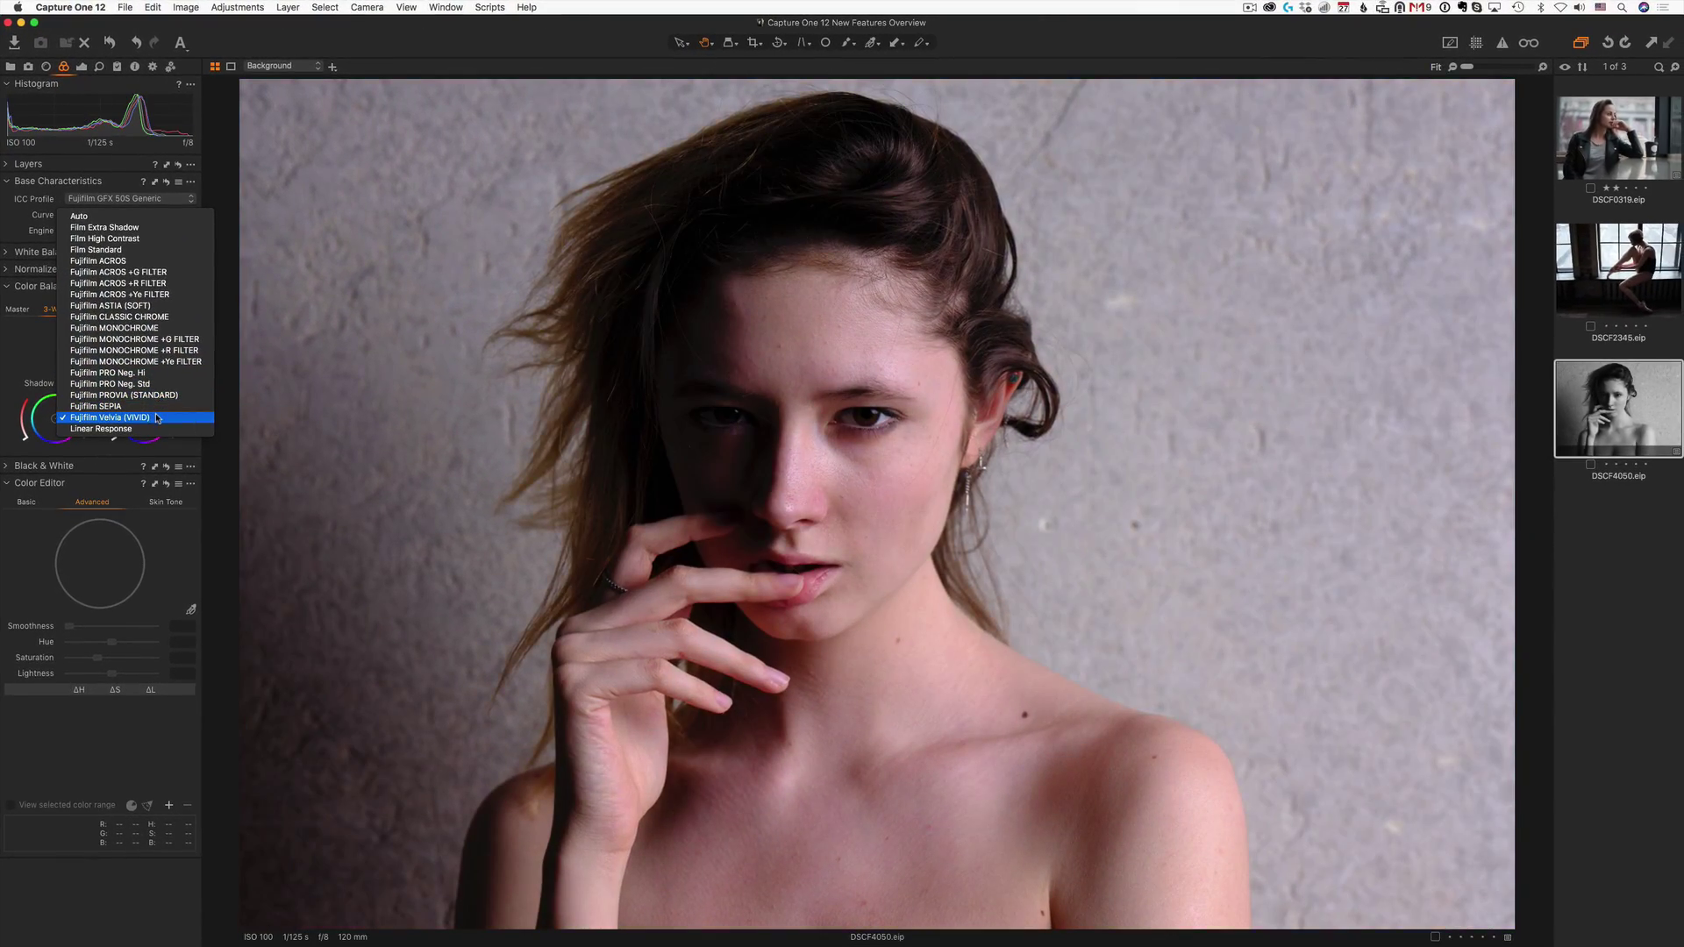
Apply the Fujifilm ASTIA (SOFT) curve, then raise the portrait's Contrast, Highlight and Shadow sliders
{"action": "left_click", "coordinate": [162, 307]}
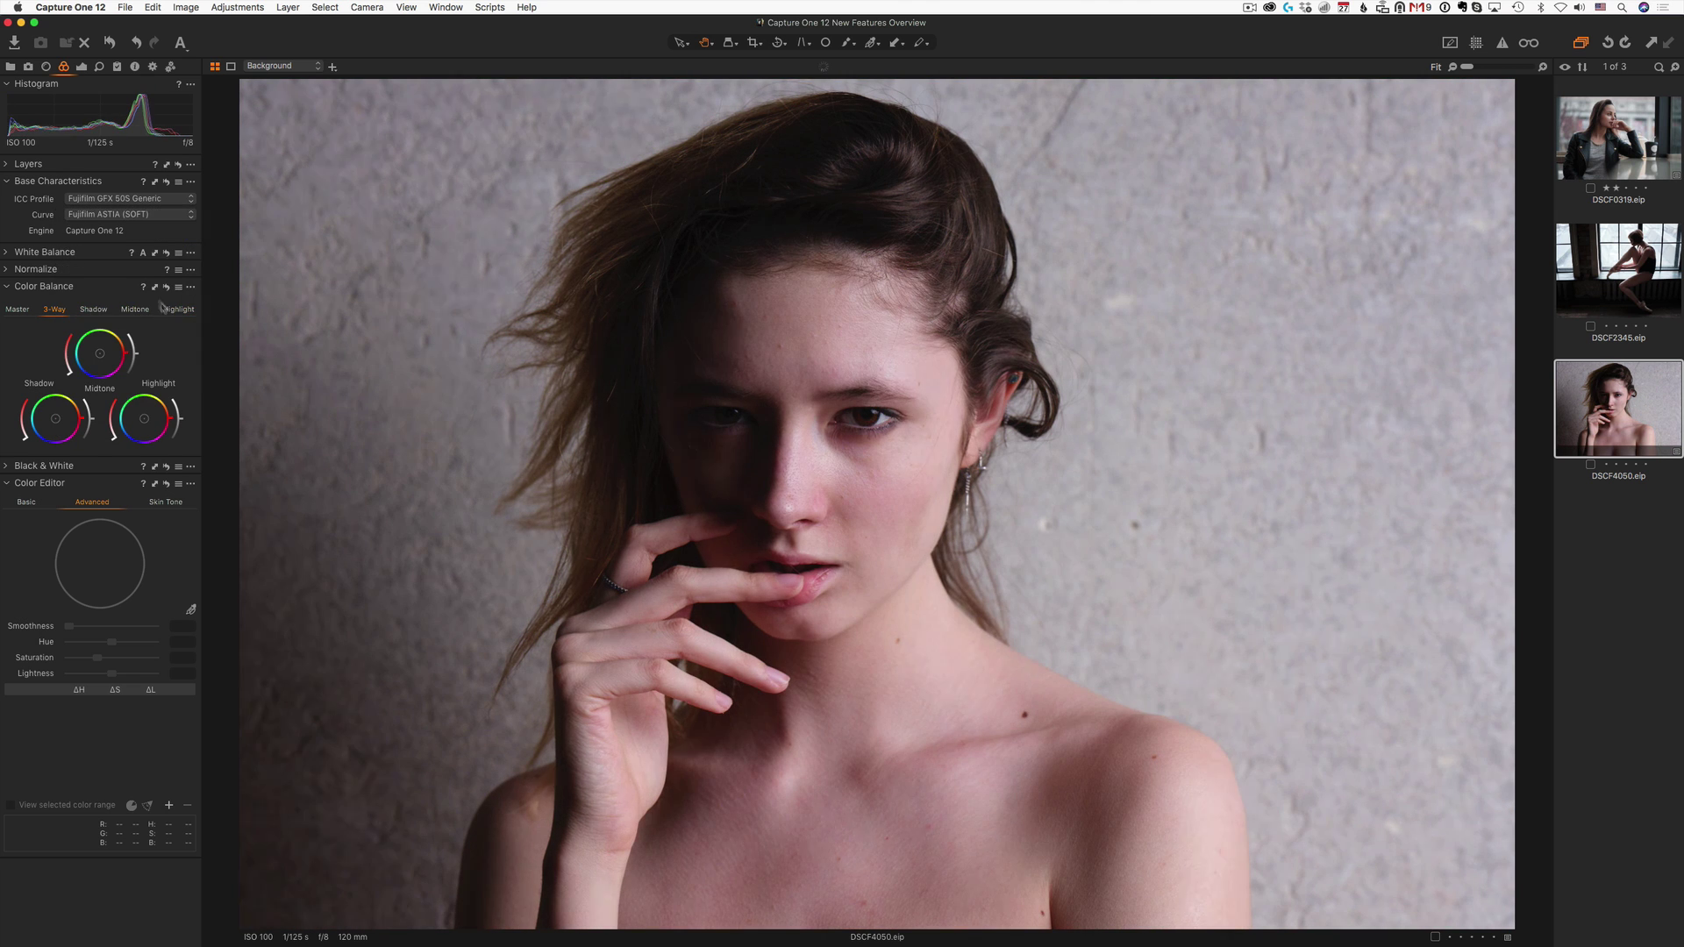
{"action": "left_click", "coordinate": [82, 67]}
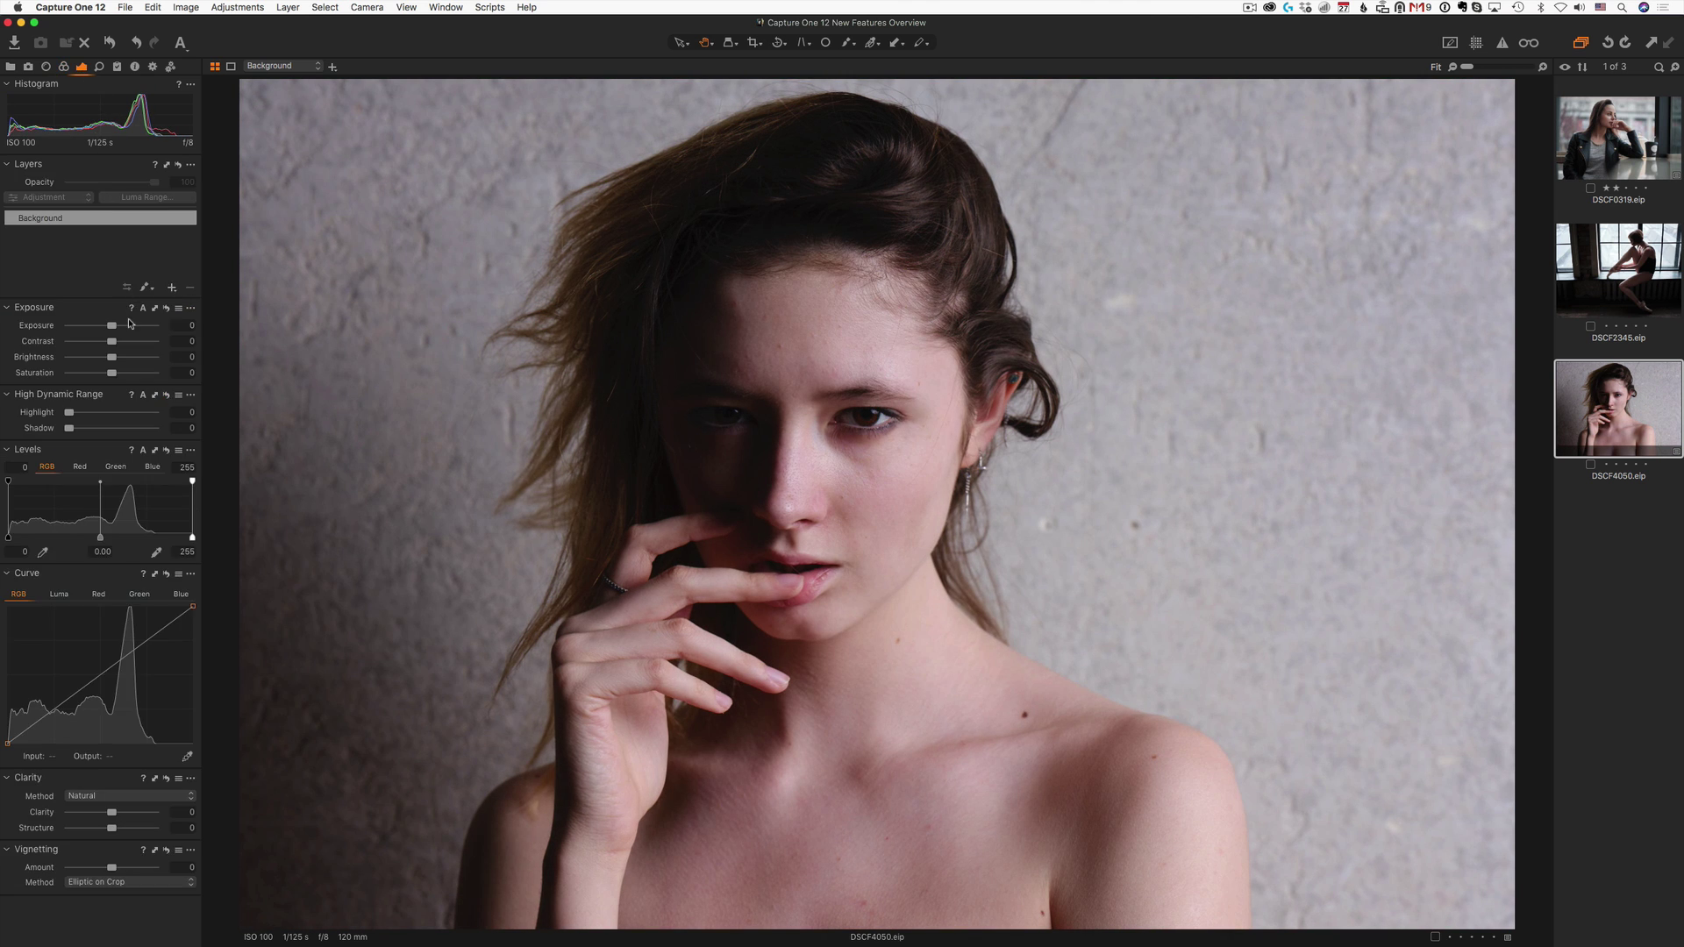
{"action": "left_click_drag", "start_coordinate": [113, 345], "coordinate": [117, 346]}
{"action": "left_click_drag", "start_coordinate": [104, 413], "coordinate": [89, 427]}
{"action": "left_click", "coordinate": [83, 428]}
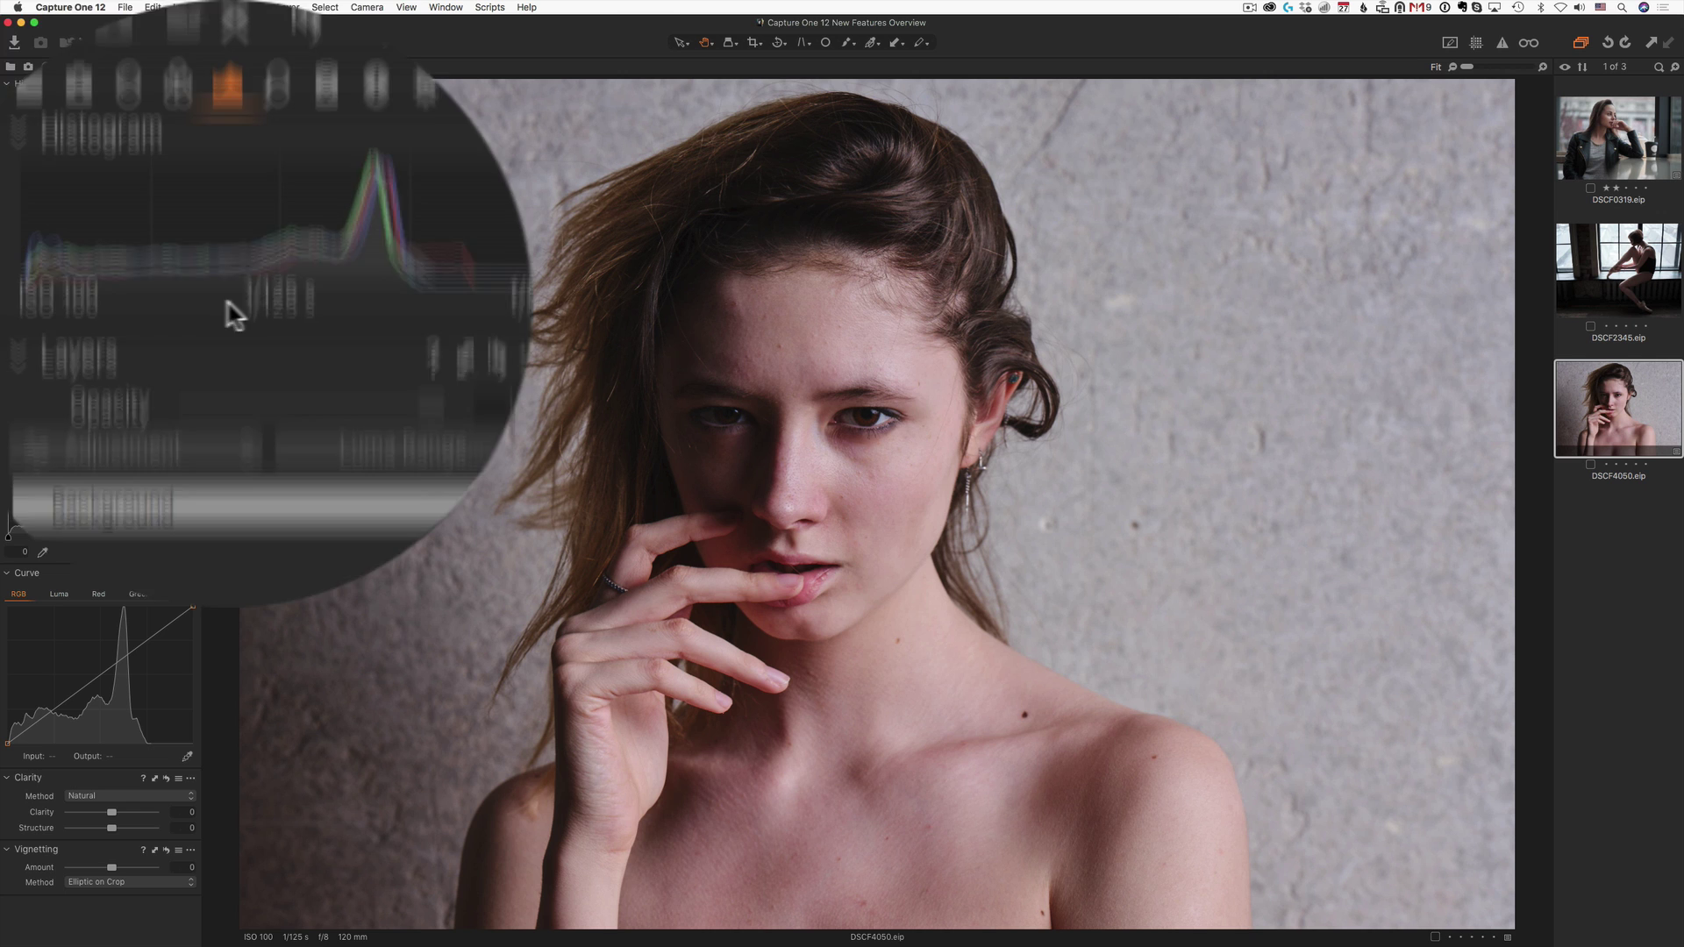
{"action": "left_click", "coordinate": [178, 181]}
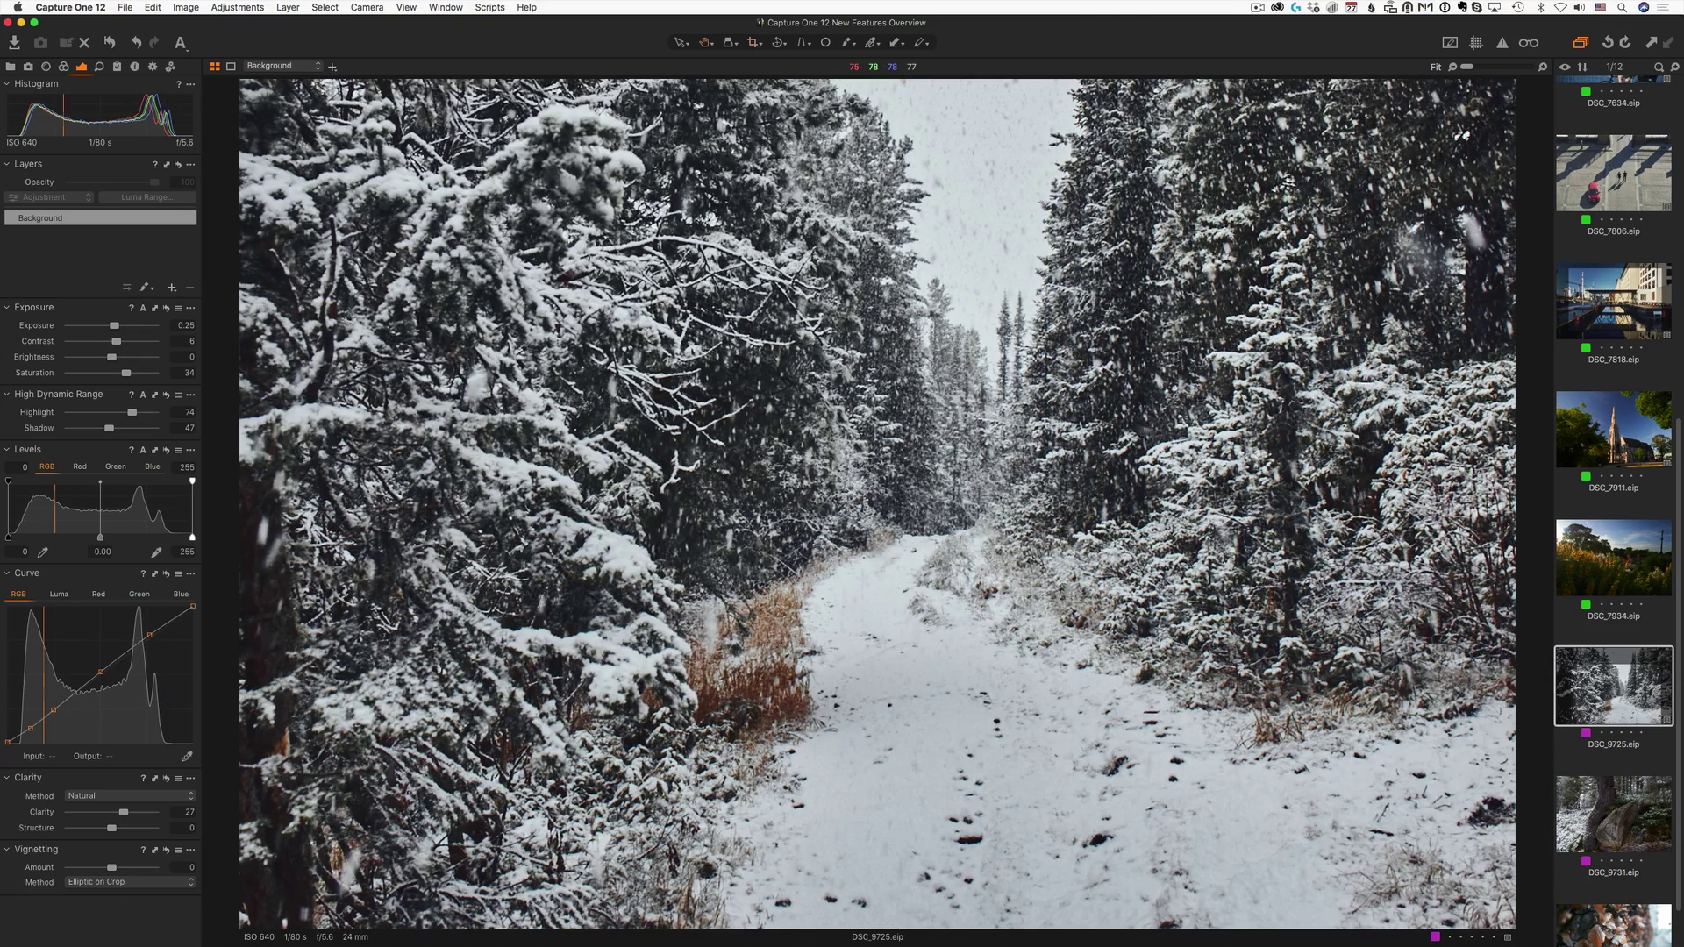
Crop the snowy path photo, then copy its adjustments and apply them to DSC_9731
{"action": "key", "text": "h"}
{"action": "left_click", "coordinate": [117, 65]}
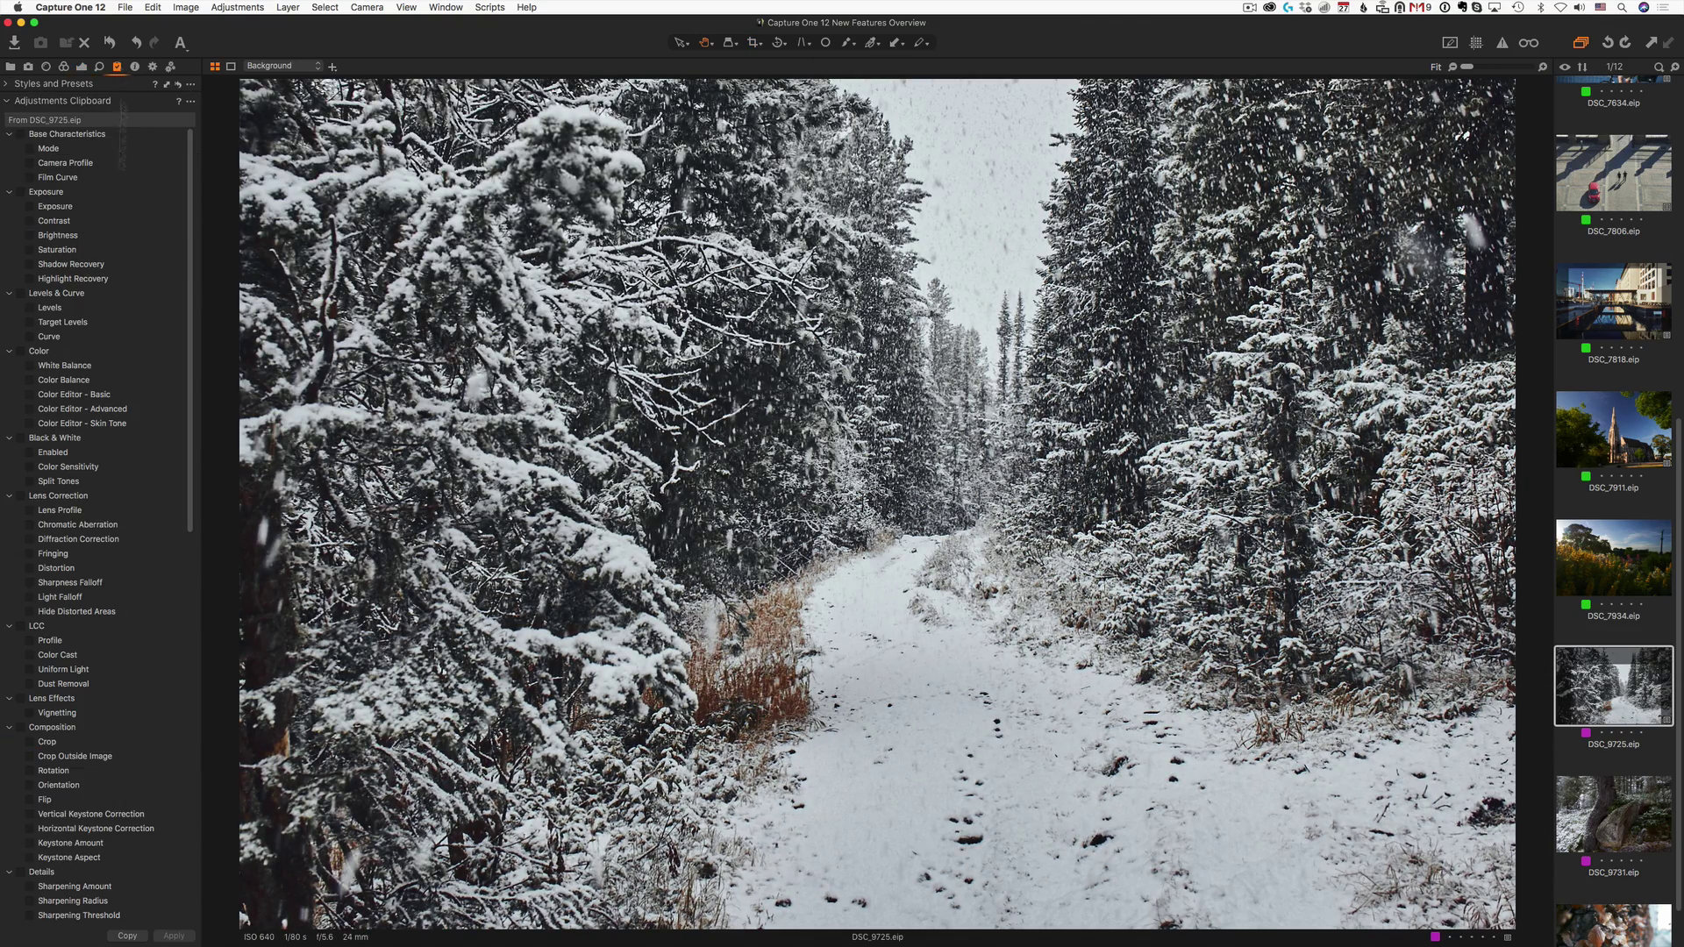
{"action": "left_click", "coordinate": [128, 935]}
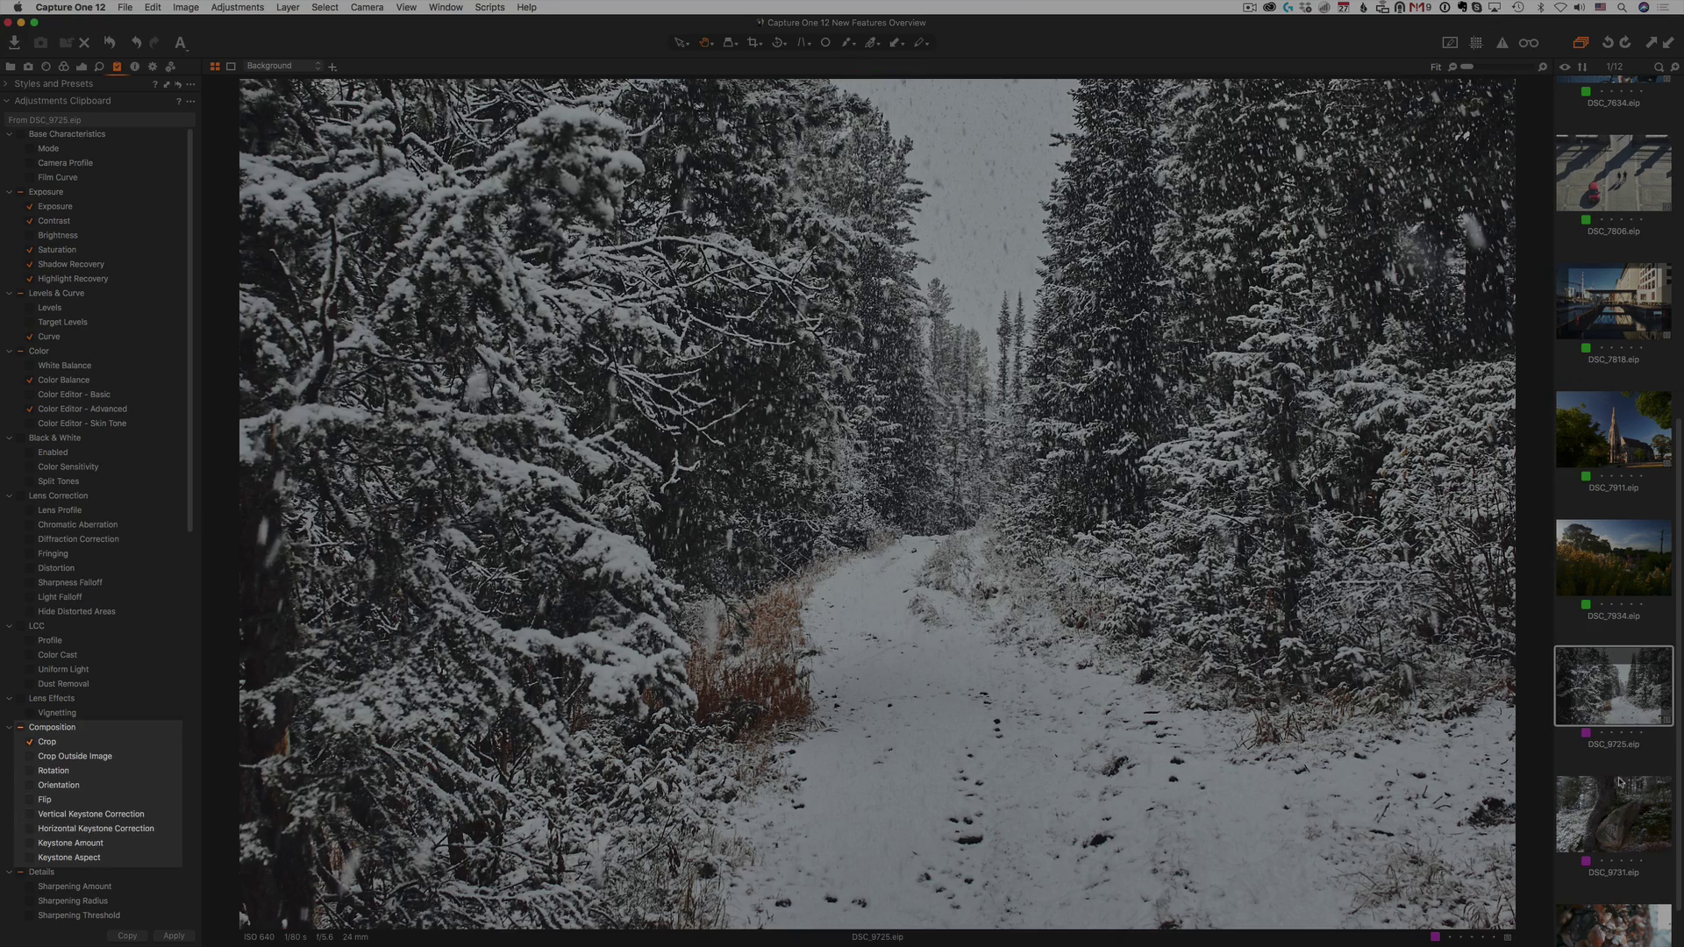
{"action": "left_click", "coordinate": [1620, 781]}
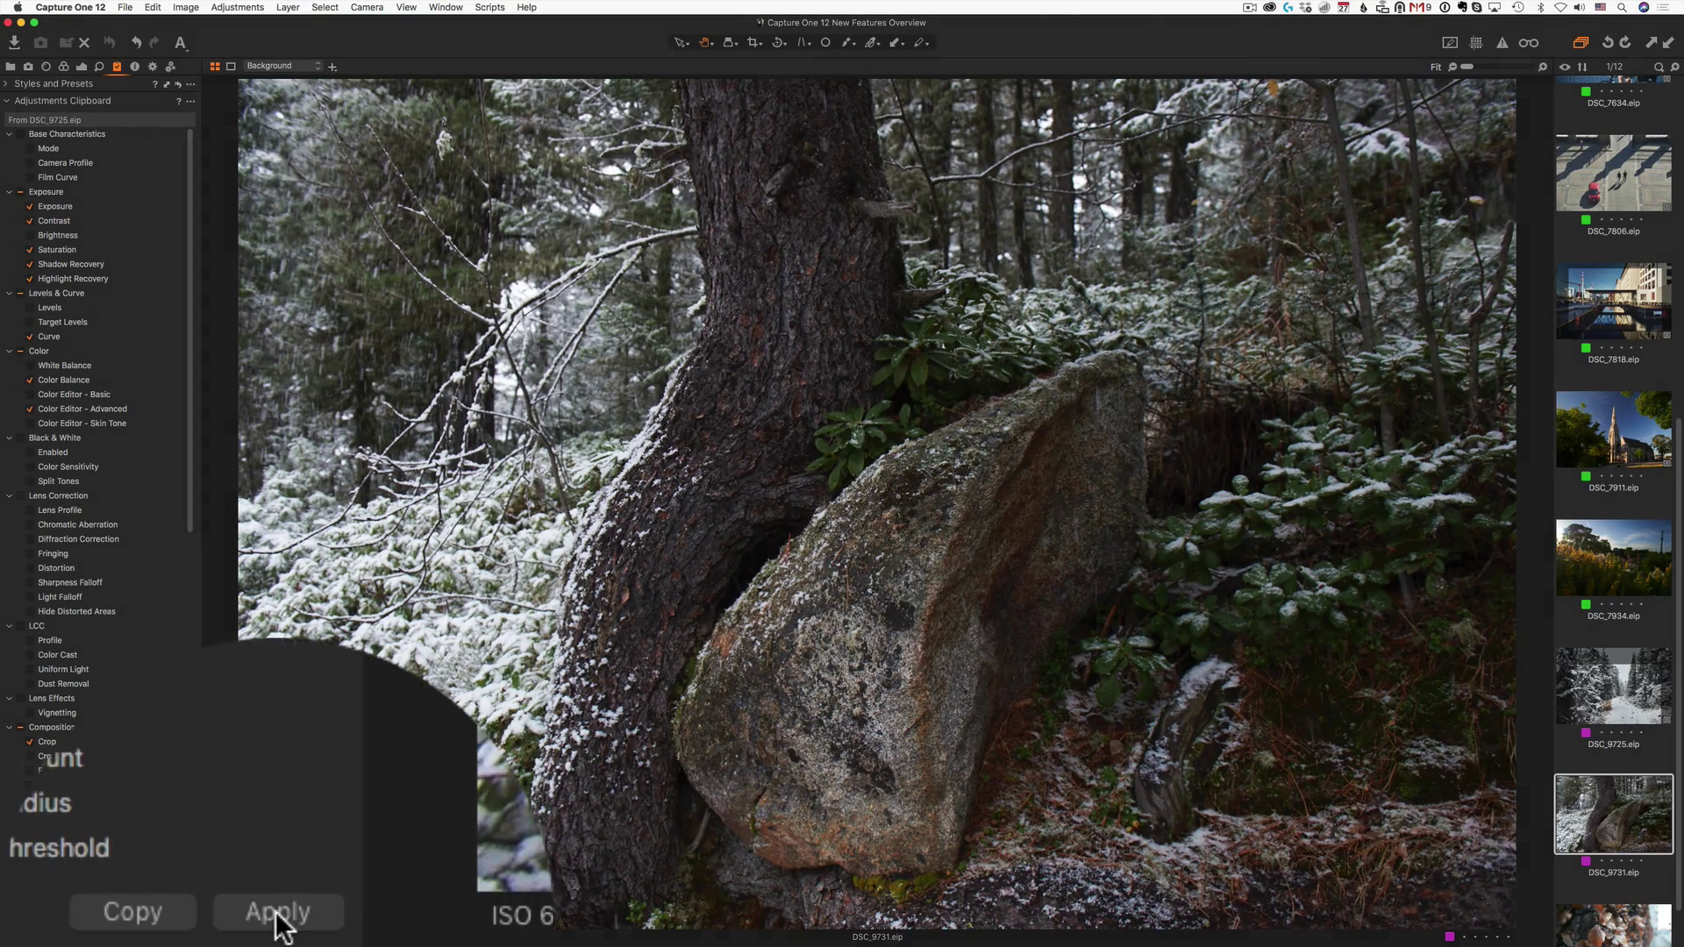
{"action": "left_click", "coordinate": [173, 936]}
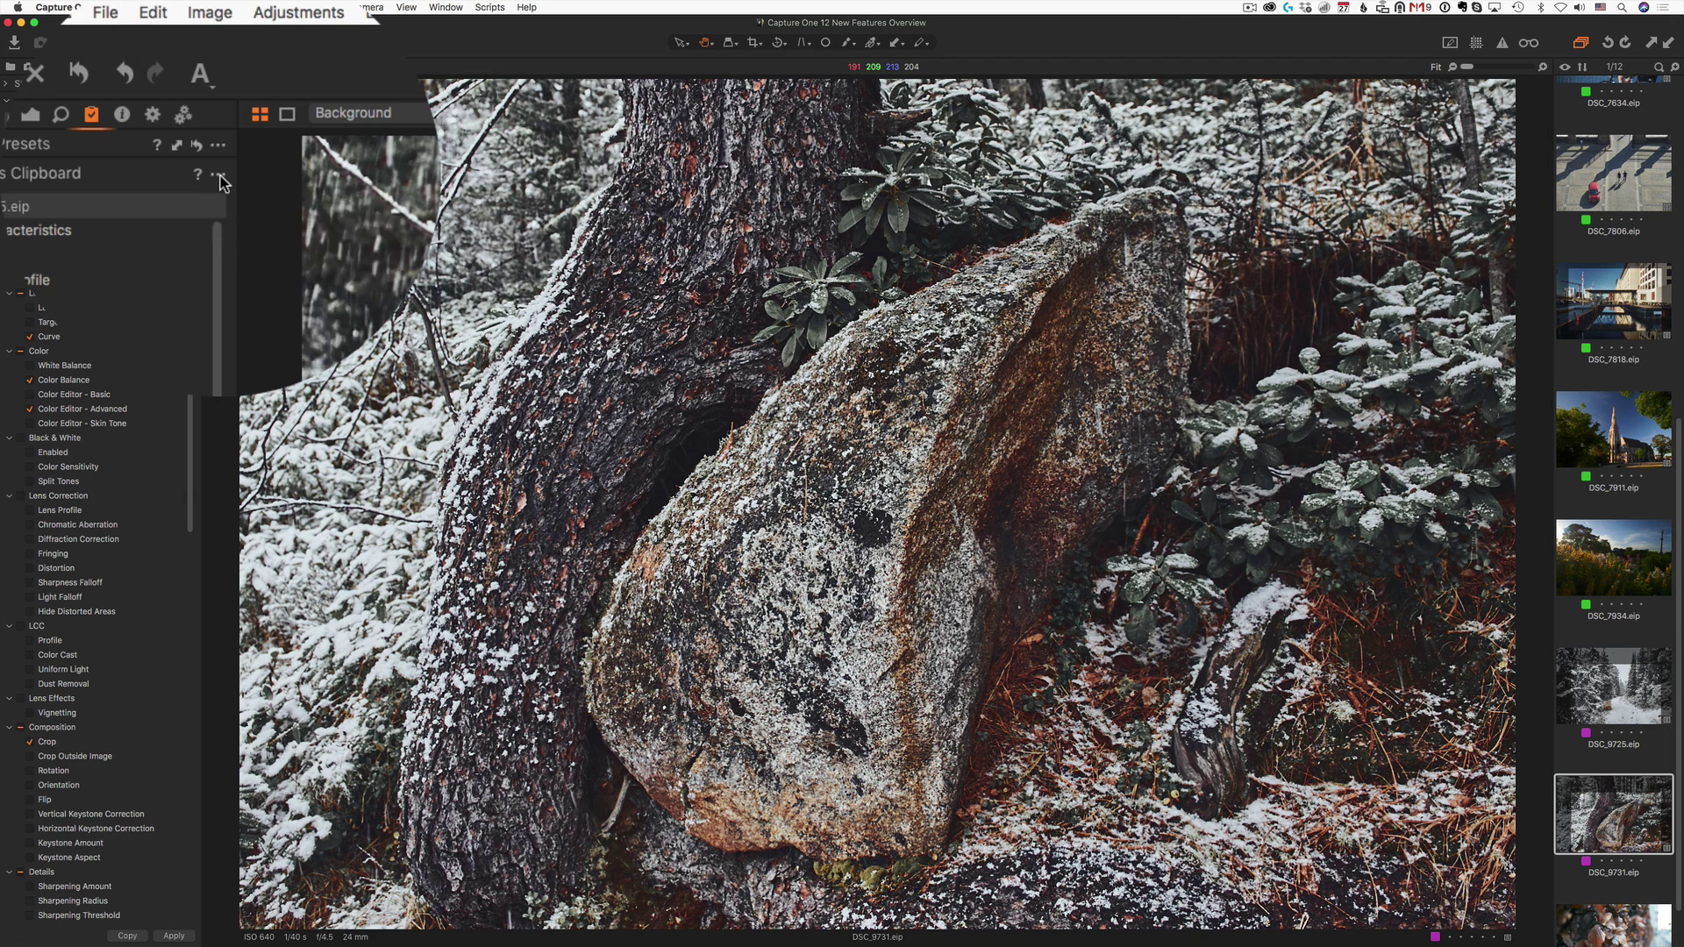
Set the Adjustments Clipboard autoselect to Adjusted except Composition
{"action": "left_click", "coordinate": [191, 104]}
{"action": "mouse_move", "coordinate": [269, 138]}
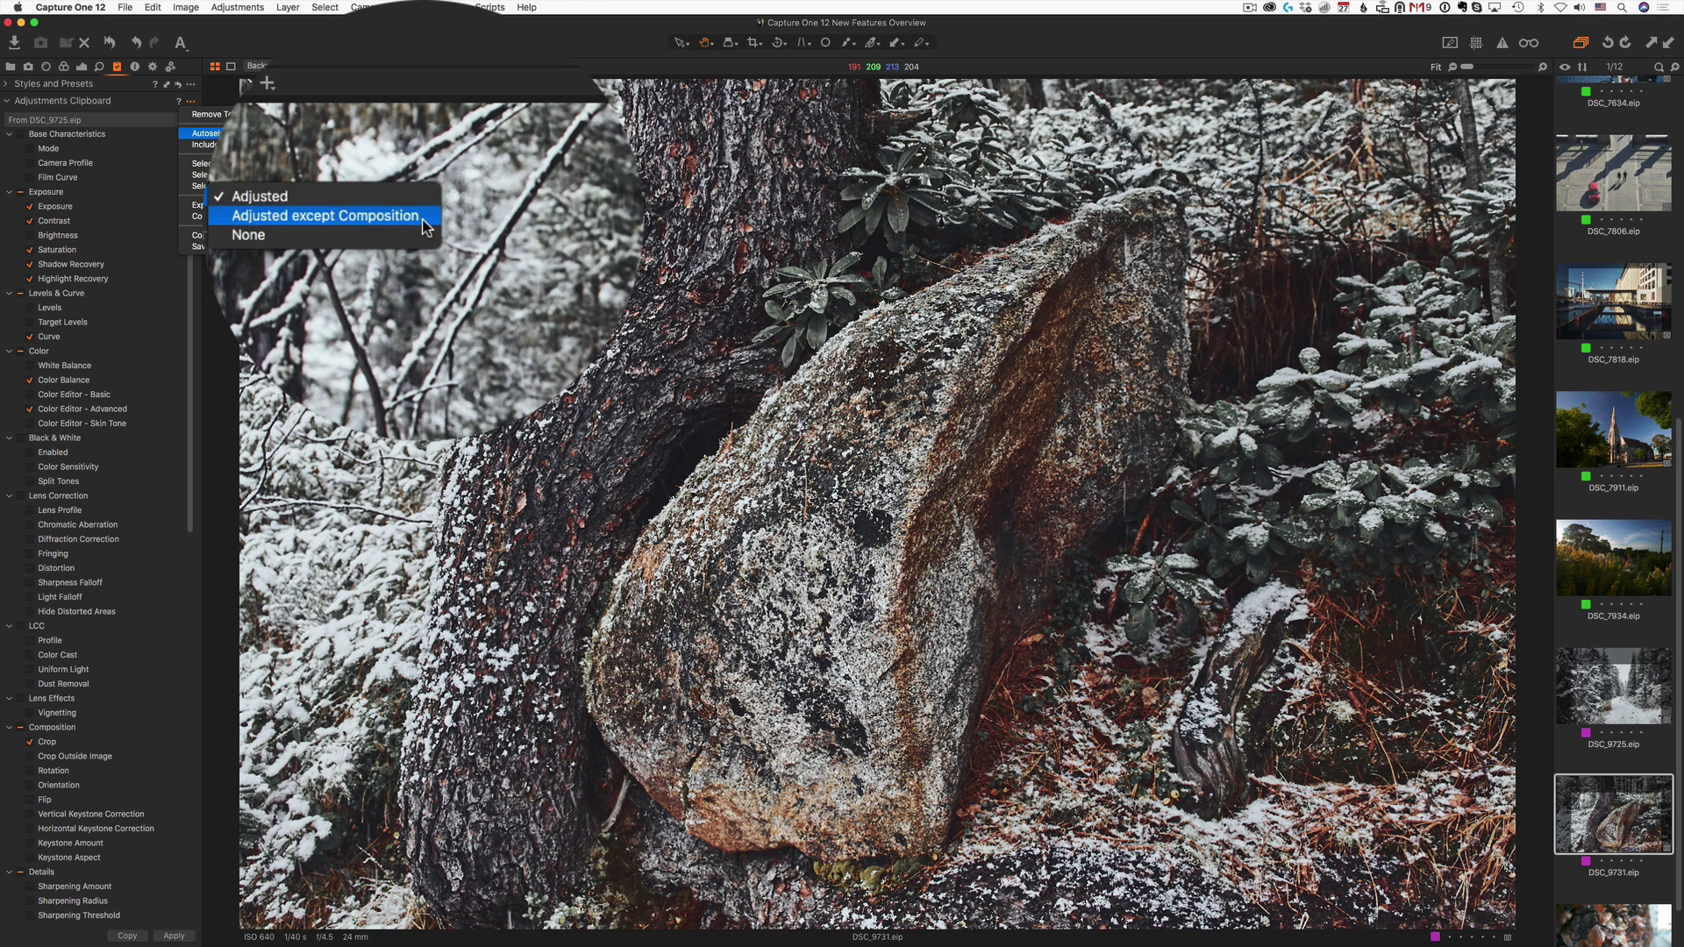
{"action": "left_click", "coordinate": [423, 150]}
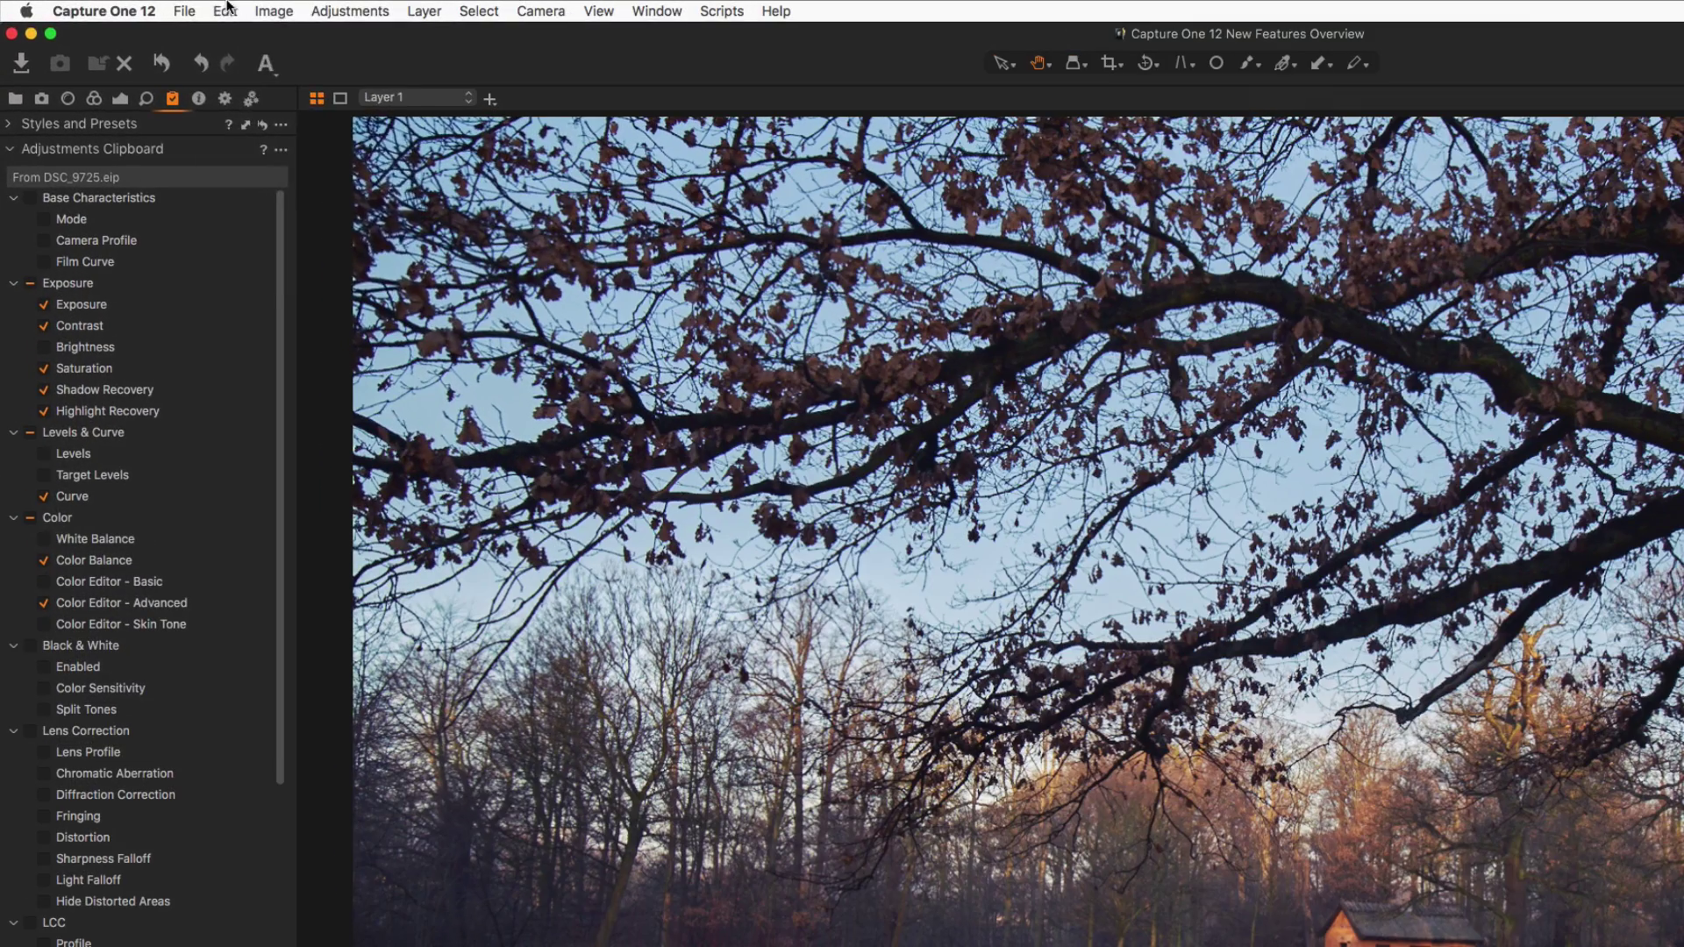
Open Edit Keyboard Shortcuts and search color, then exposure, finally filtering to layer commands
{"action": "left_click", "coordinate": [152, 7]}
{"action": "left_click", "coordinate": [359, 200]}
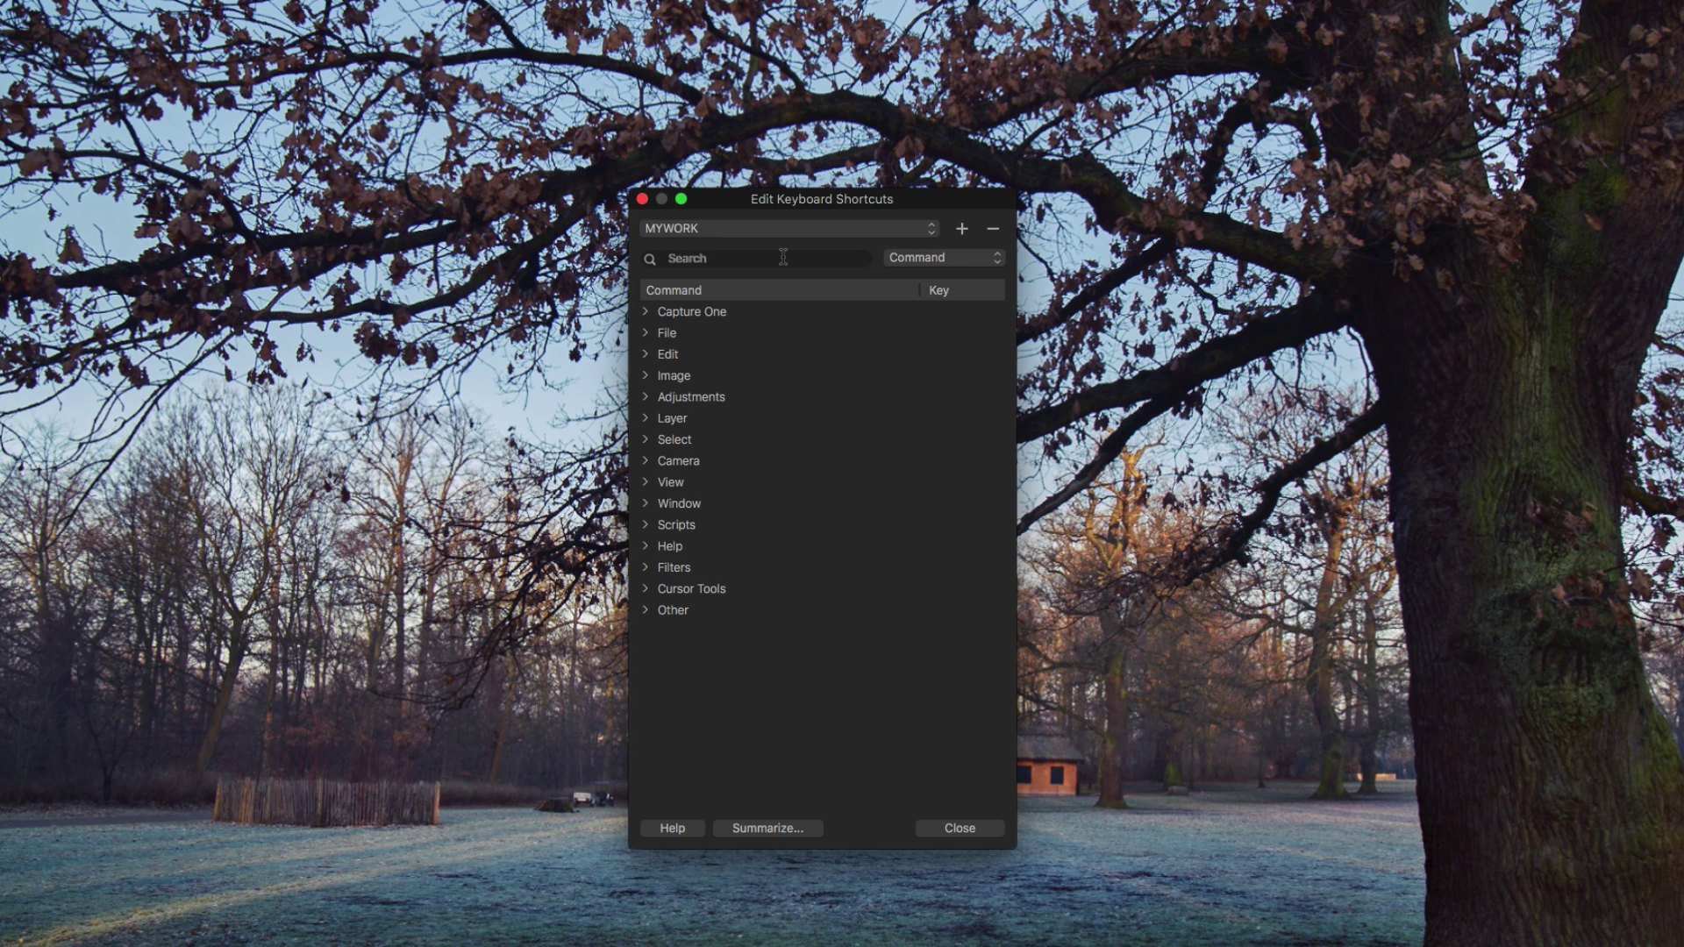
{"action": "type", "text": "color"}
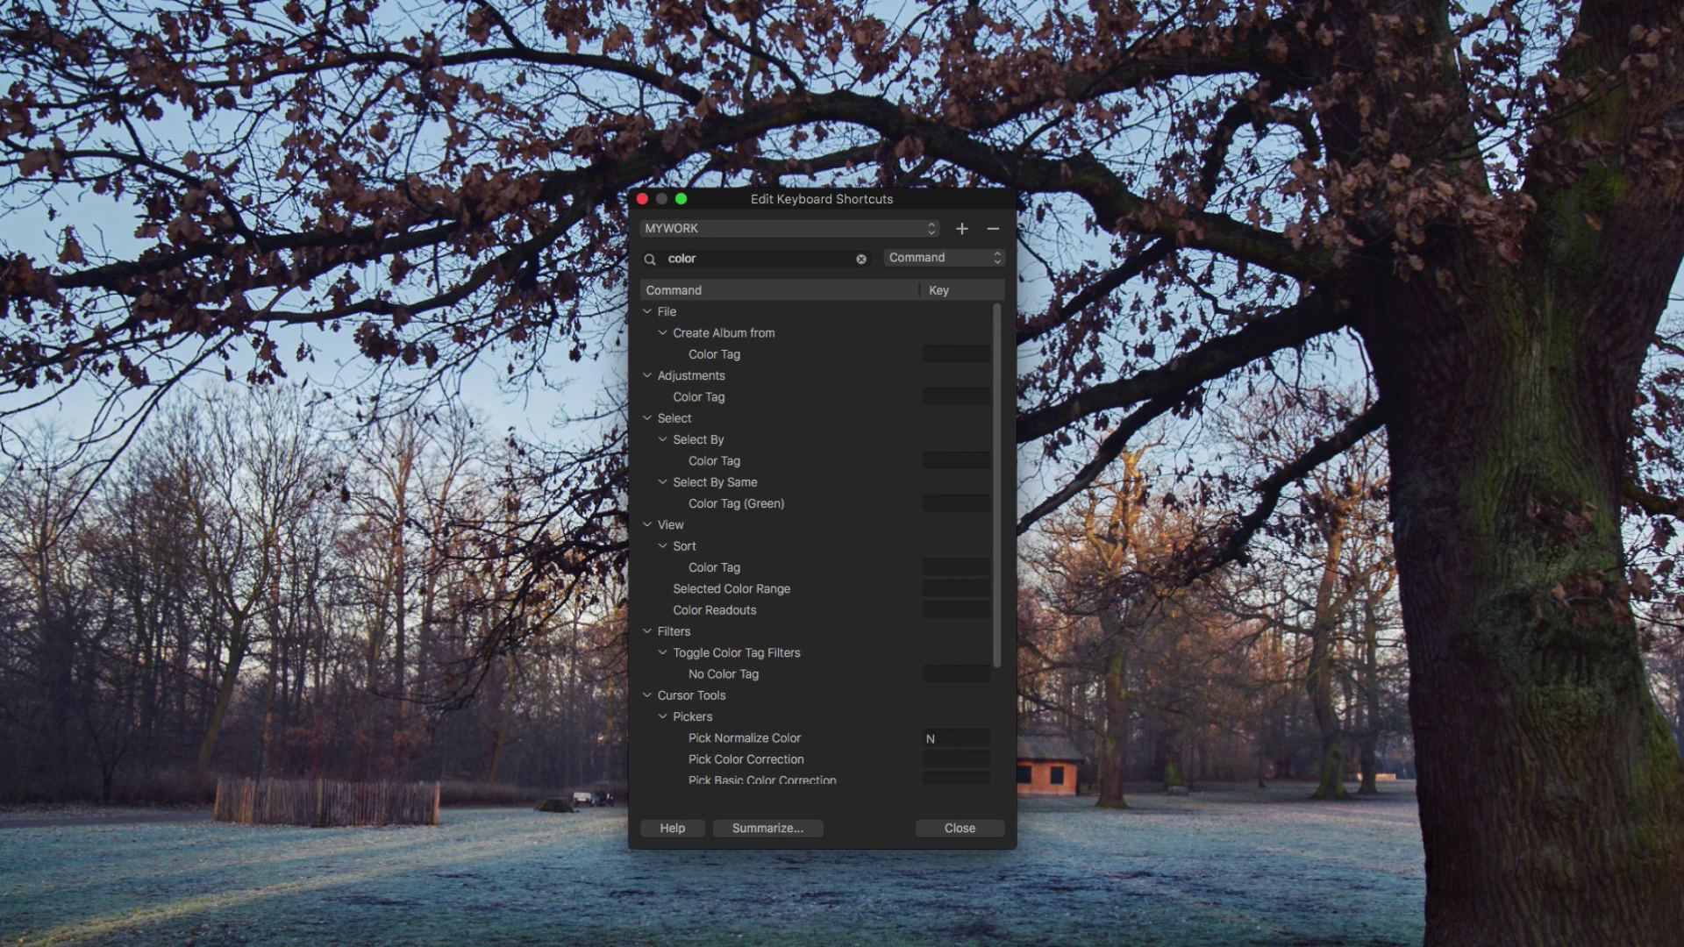
{"action": "key", "text": "BackSpace"}
{"action": "key", "text": "BackSpace"}
{"action": "key", "text": "BackSpace"}
{"action": "key", "text": "BackSpace"}
{"action": "key", "text": "BackSpace"}
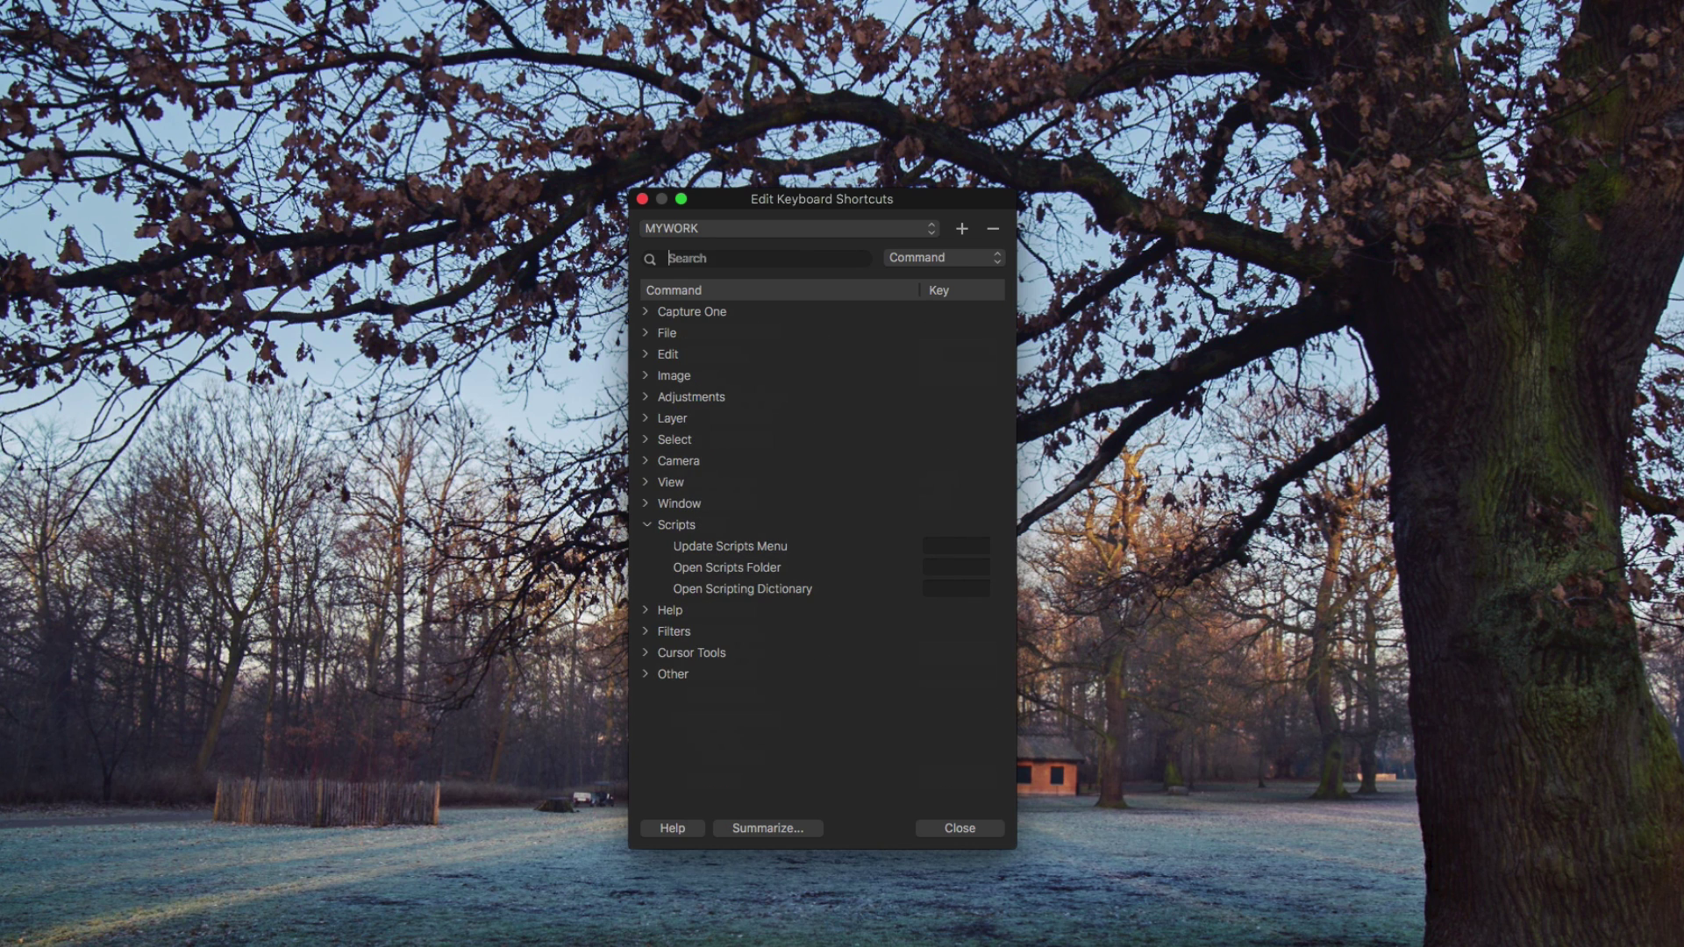
{"action": "type", "text": "exposure"}
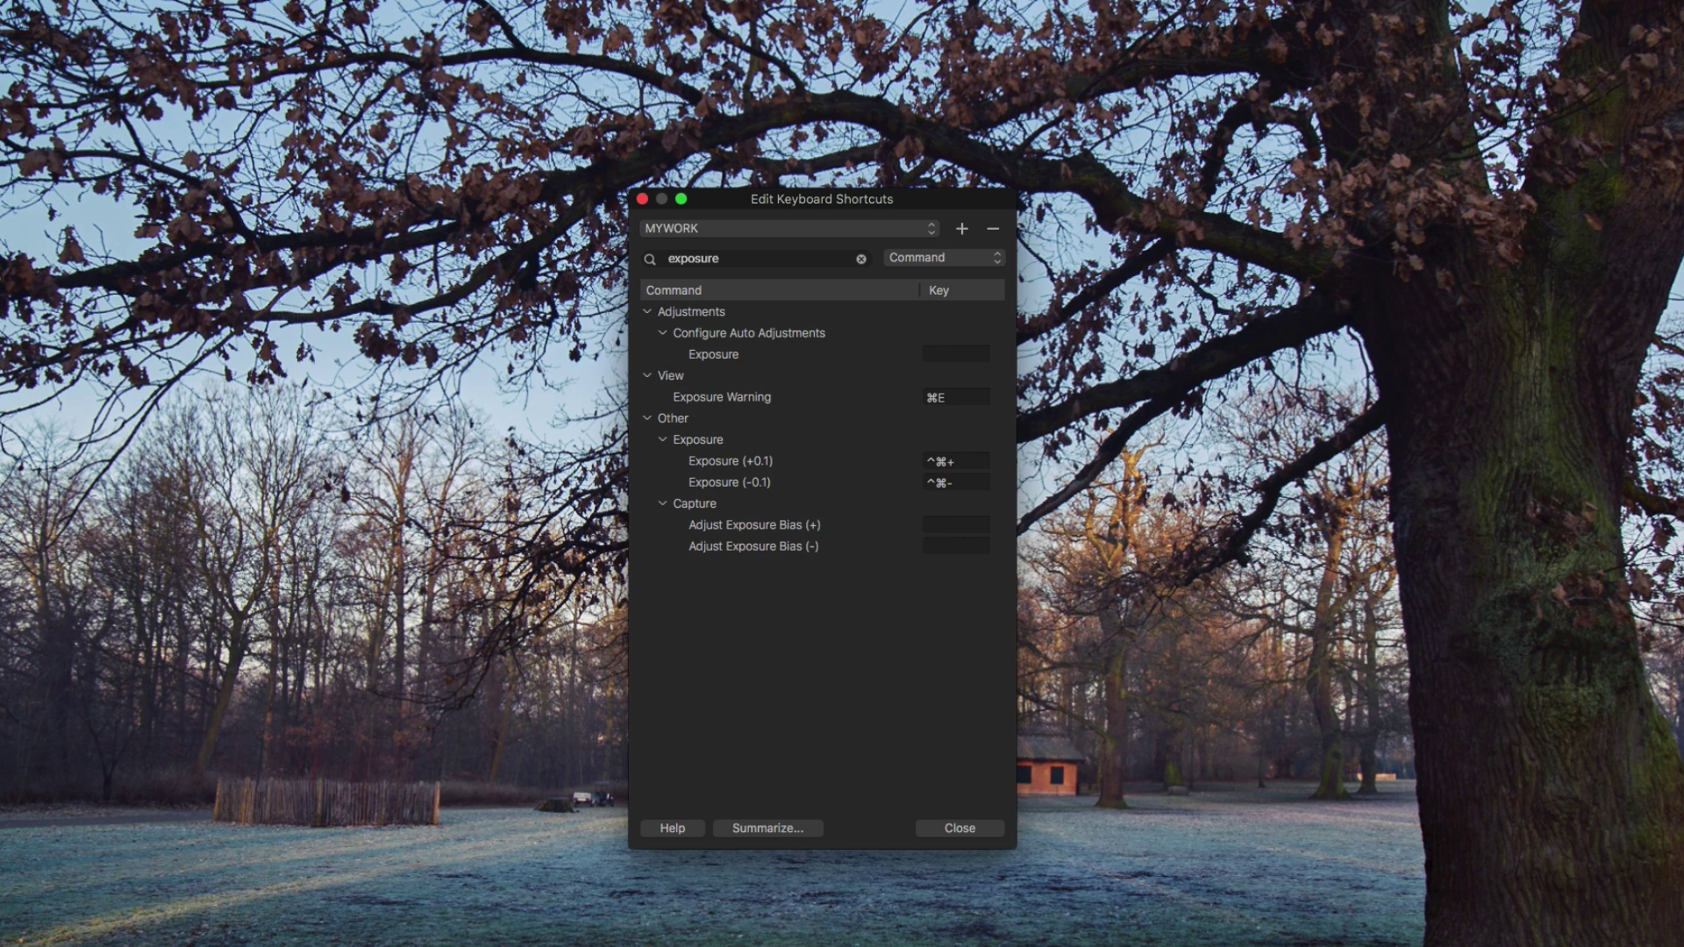
{"action": "key", "text": "BackSpace"}
{"action": "key", "text": "BackSpace"}
{"action": "key", "text": "BackSpace"}
{"action": "key", "text": "BackSpace"}
{"action": "key", "text": "BackSpace"}
{"action": "key", "text": "BackSpace"}
{"action": "key", "text": "BackSpace"}
{"action": "key", "text": "BackSpace"}
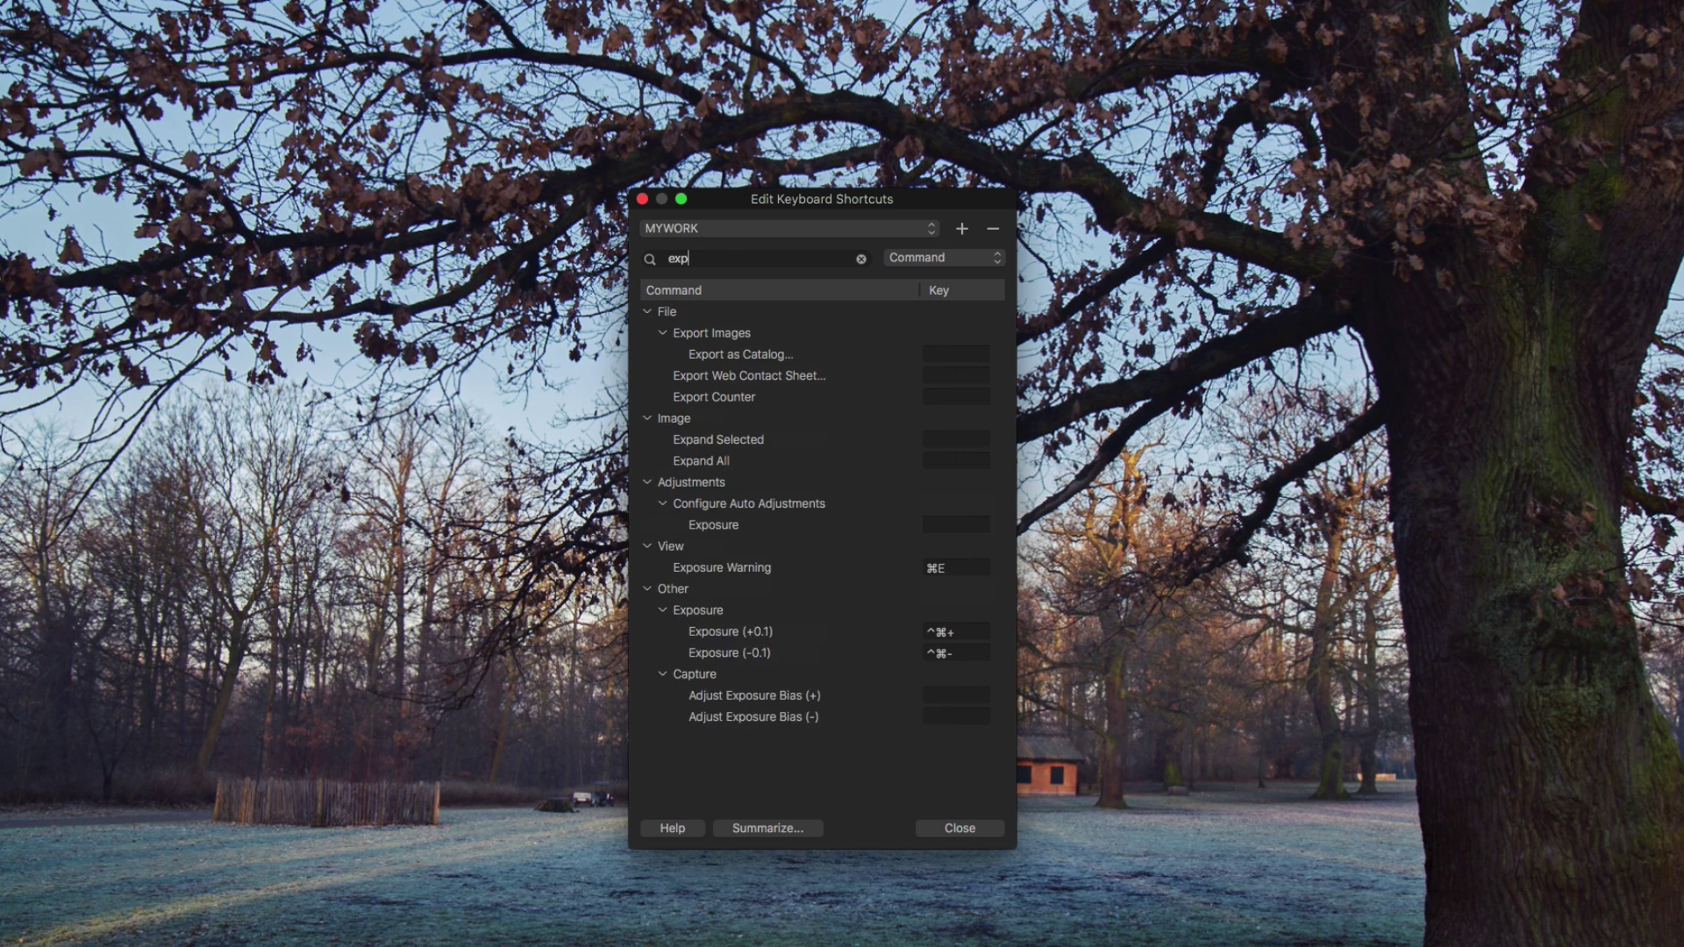
{"action": "type", "text": "layer"}
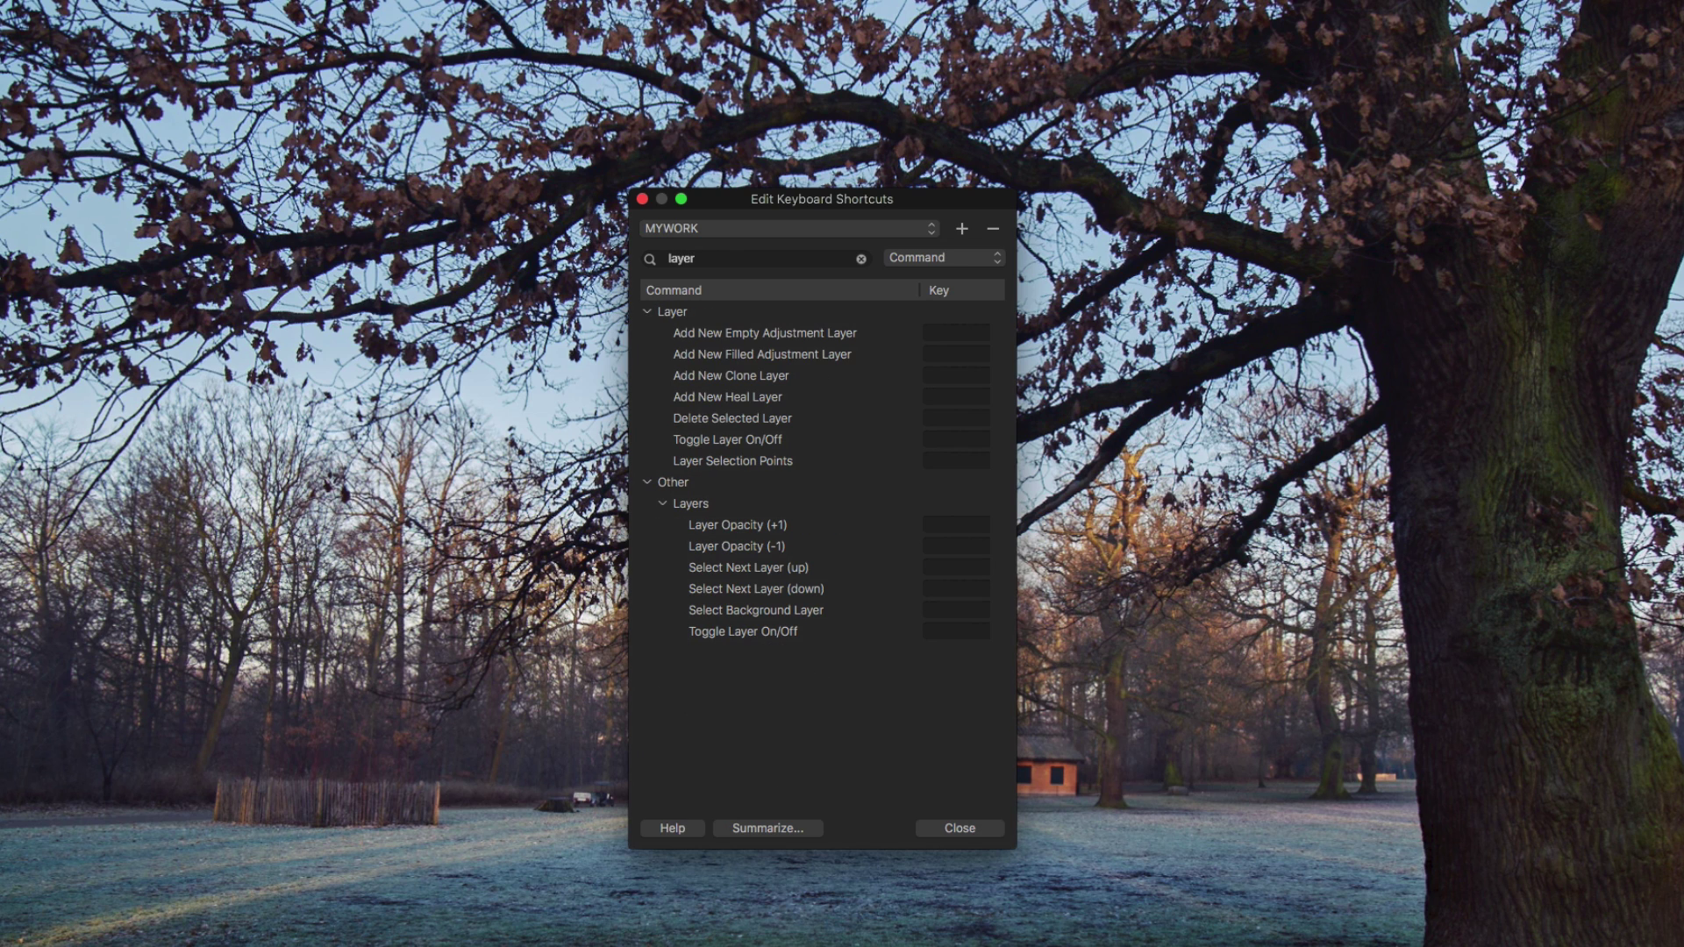